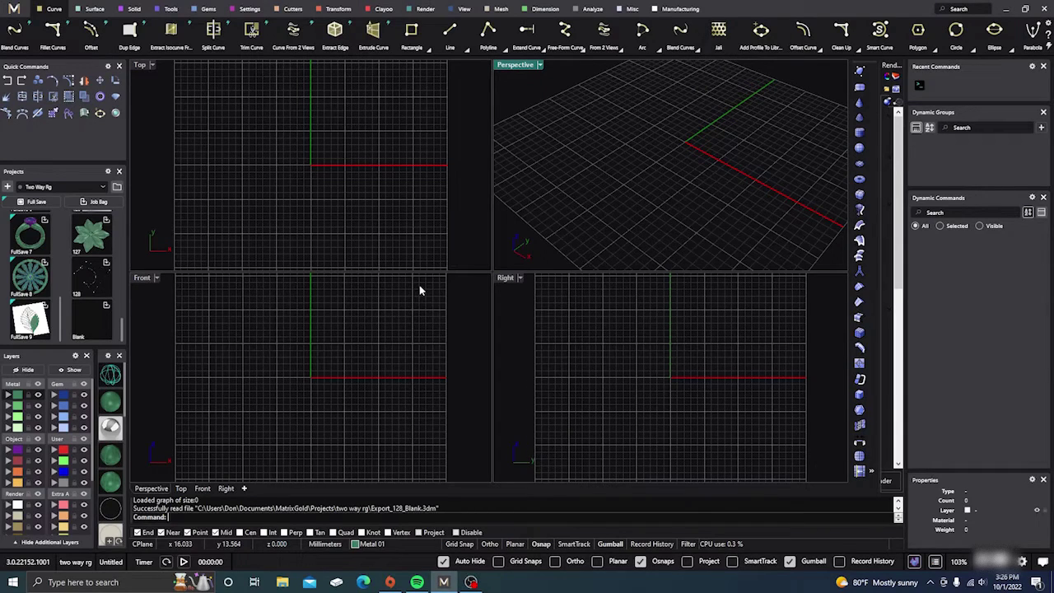
Maximize the Top view and draw a six-point free-form curve about 18 mm tall on the Creation layer, left of the Y axis
left_click(141, 69)
double_click(142, 66)
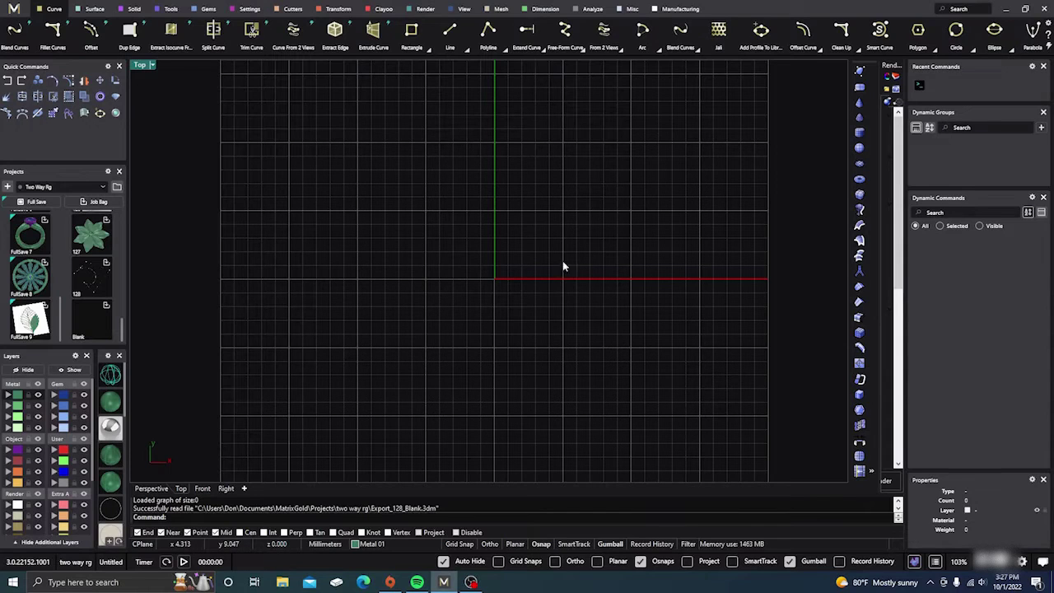
left_click(565, 30)
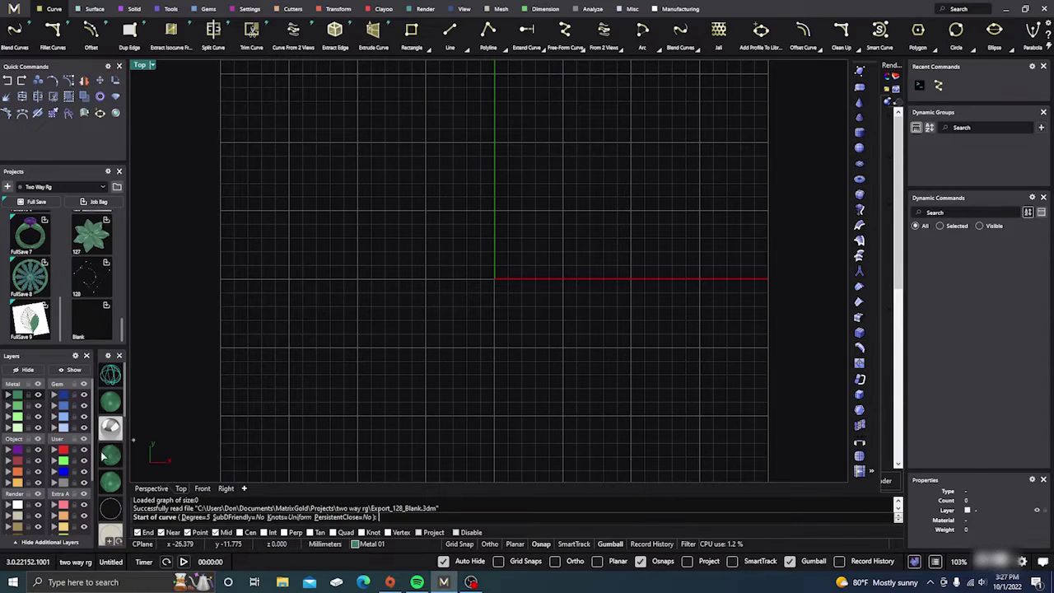
left_click(18, 484)
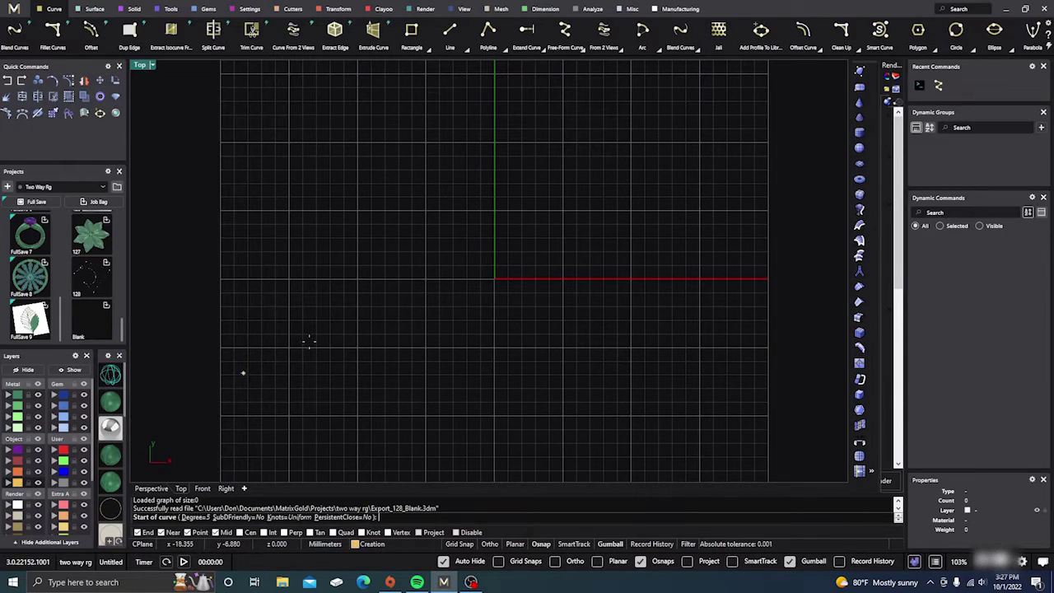
left_click(469, 270)
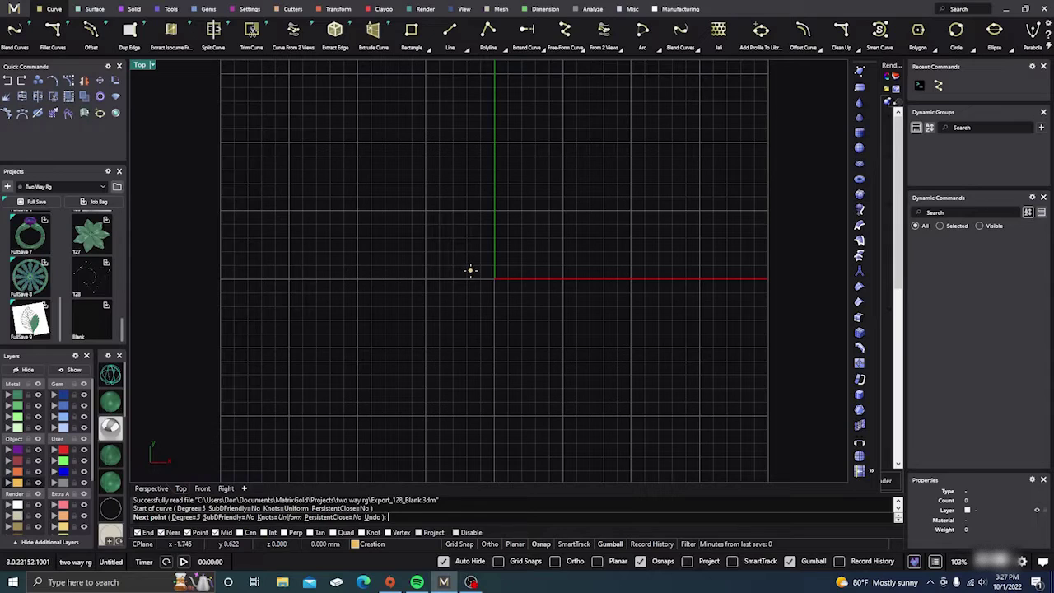
left_click(448, 226)
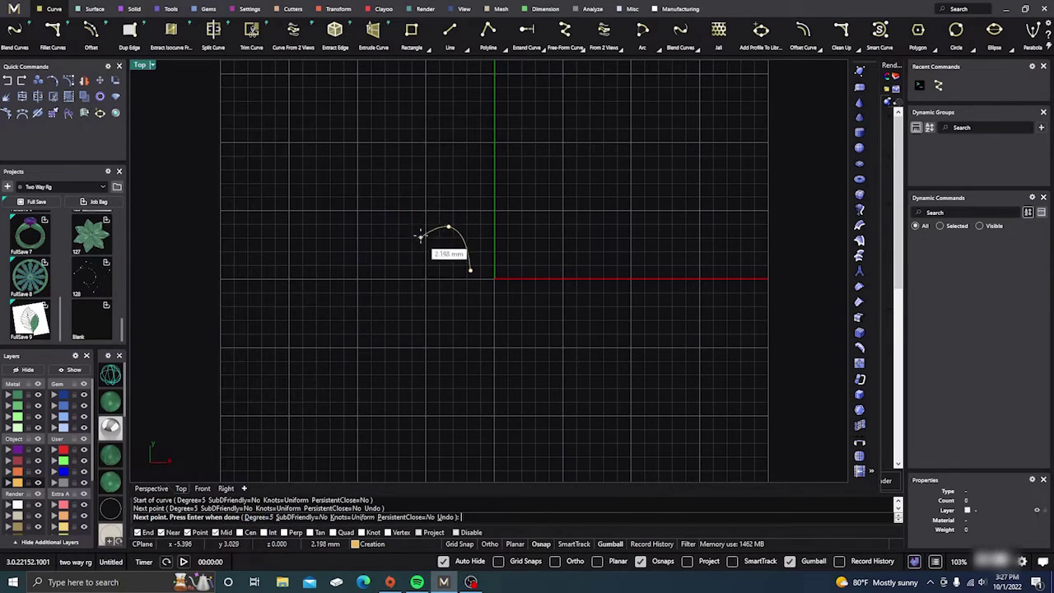
left_click(427, 167)
right_click_drag(438, 143, 442, 256)
left_click(448, 219)
left_click(466, 174)
left_click(489, 130)
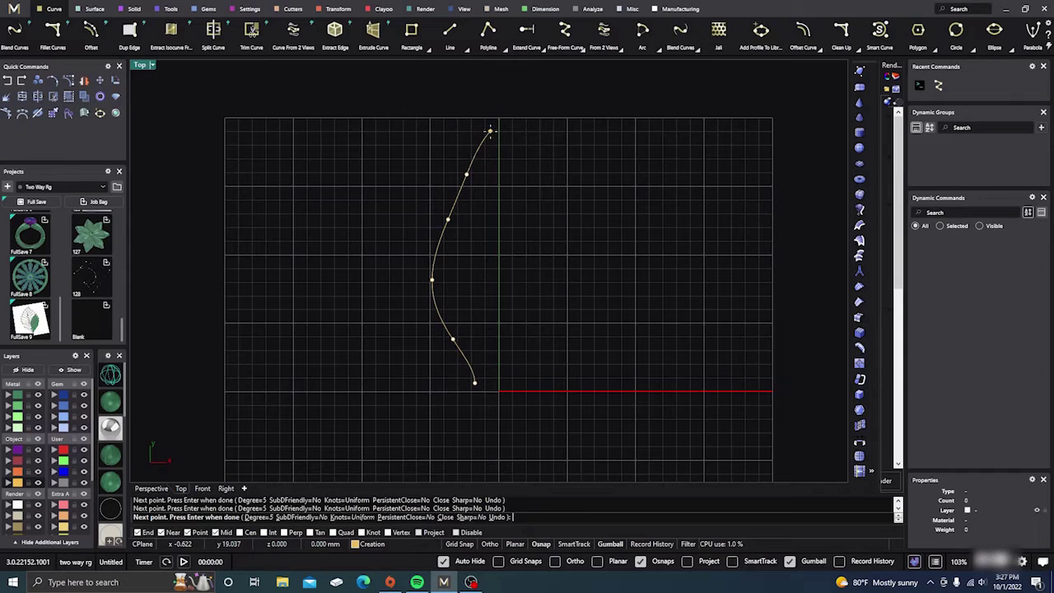
key("Return")
Reshape the curve into a smoother leaf side by shifting its two upper inner control points and the lower inner one outward
left_click(433, 277)
key("F10")
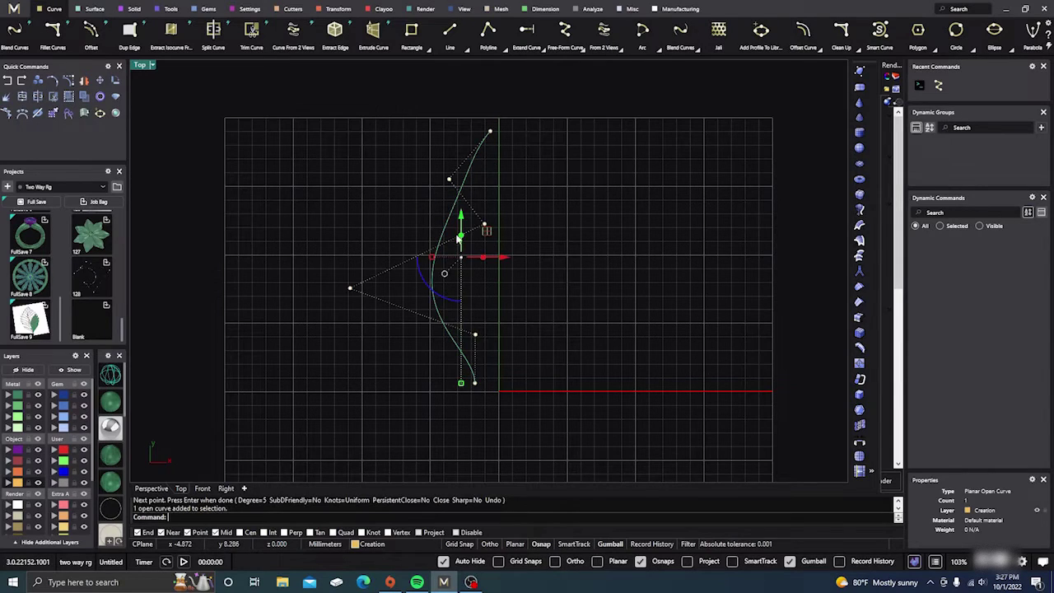
left_click(482, 224)
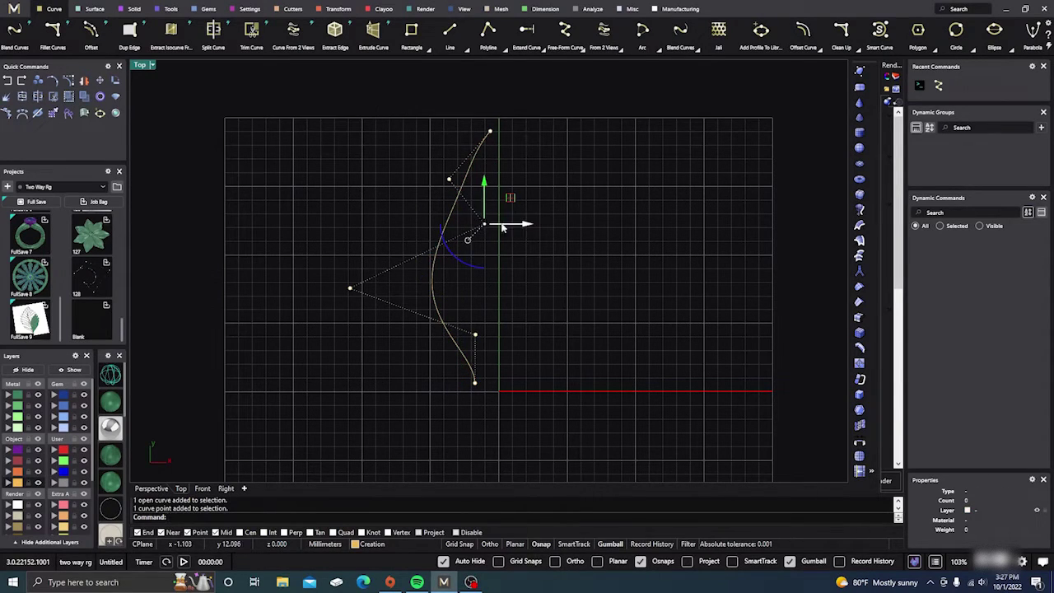
left_click_drag(511, 198, 468, 194)
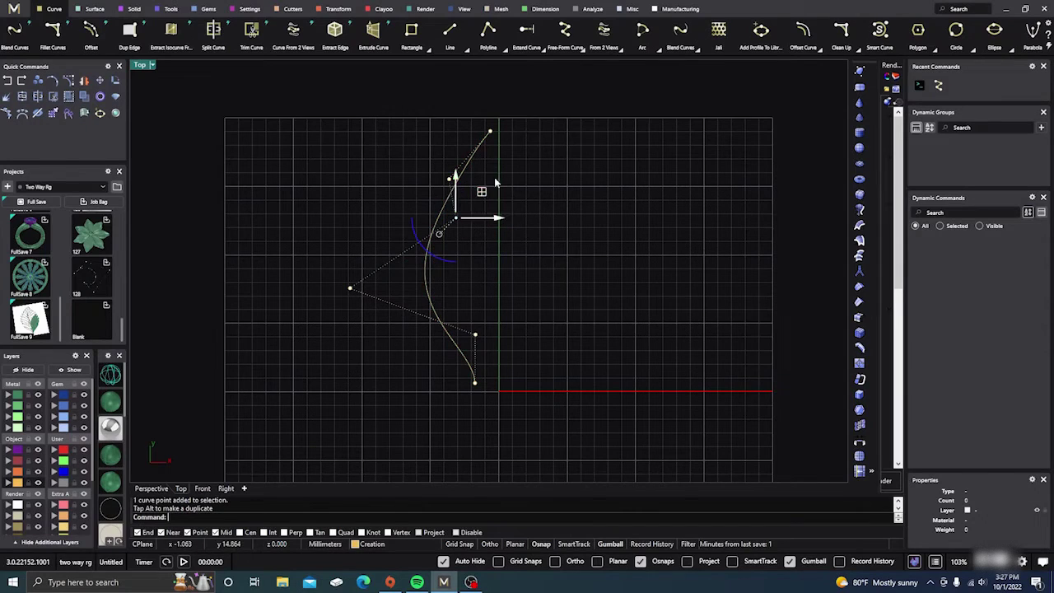
left_click(450, 179)
left_click_drag(473, 154, 465, 146)
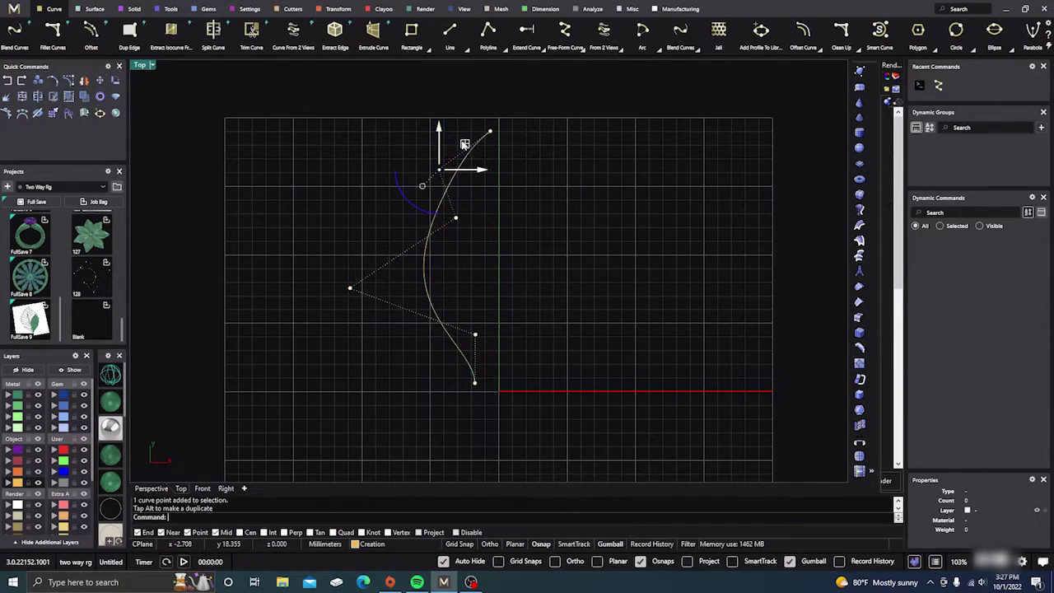
left_click(475, 337)
left_click_drag(501, 310, 494, 315)
key("Escape")
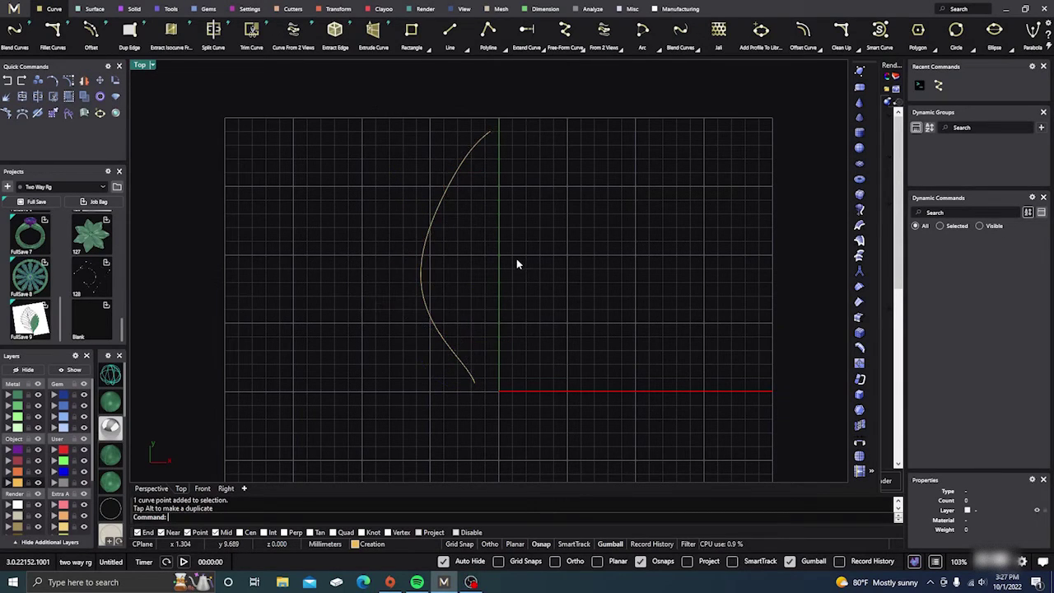
Move the curve's upper end point up by about 1 mm to sharpen the leaf tip
left_click(457, 170)
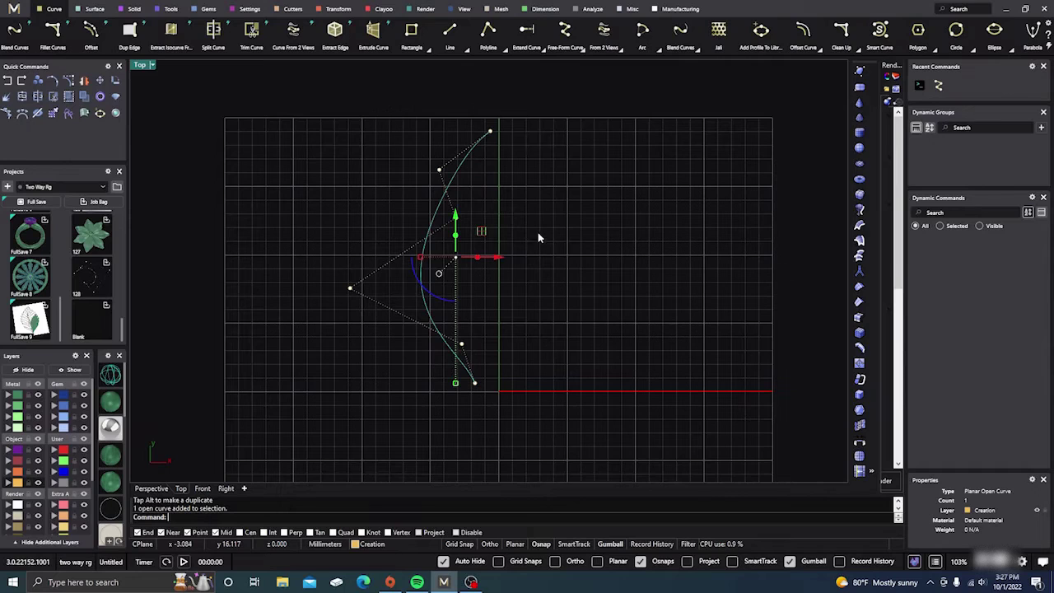
left_click(545, 255)
right_click_drag(529, 293, 521, 305)
left_click(481, 147)
left_click(484, 144)
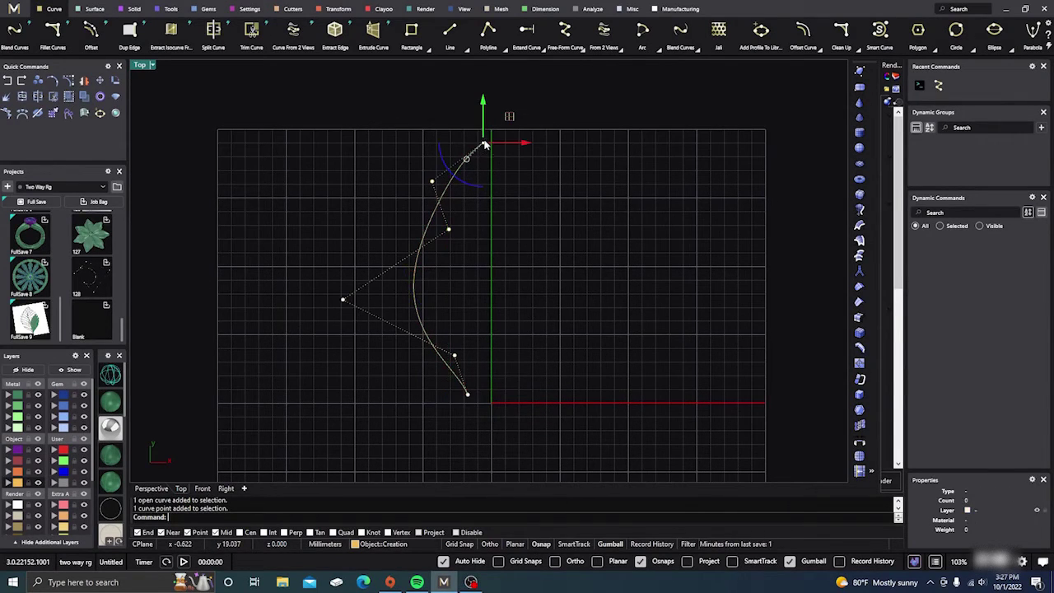
left_click_drag(509, 117, 510, 104)
left_click(527, 217)
right_click_drag(528, 221, 525, 238)
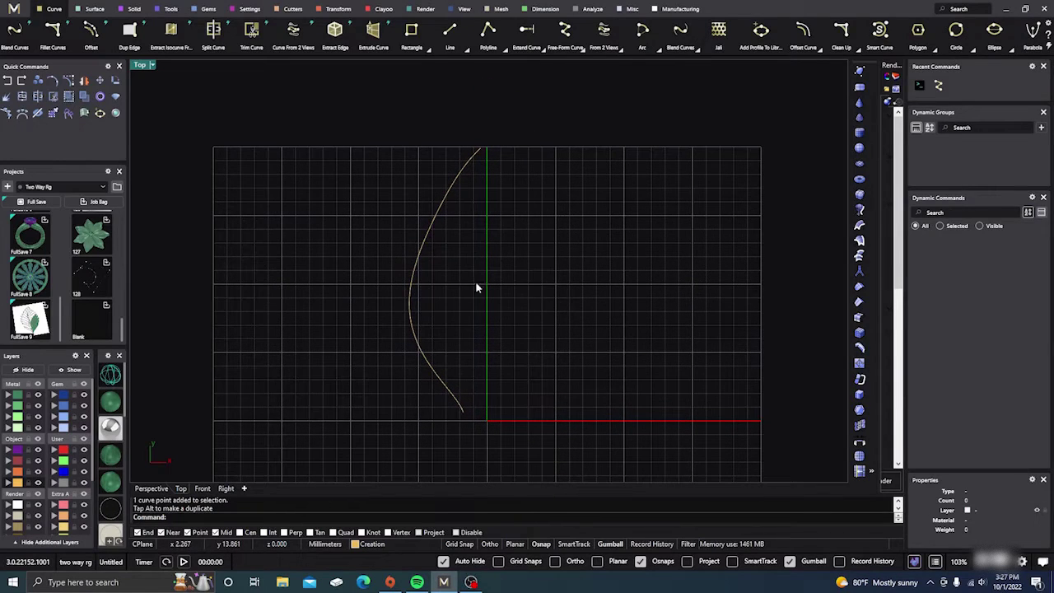
Mirror a copy of the curve across the Y axis, starting the mirror plane at 0,0,0
left_click_drag(423, 331, 397, 354)
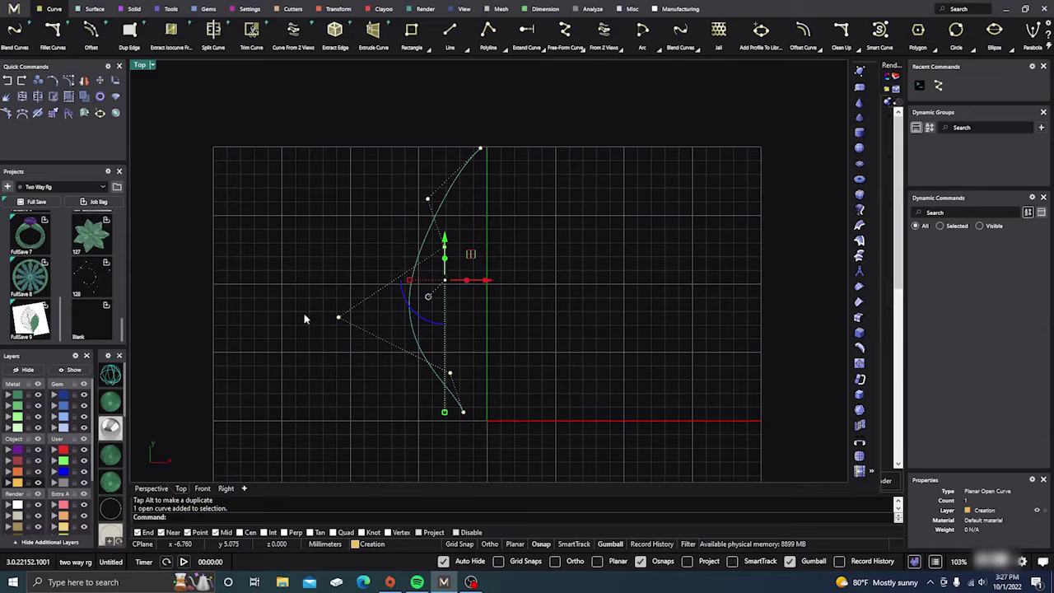
left_click(82, 81)
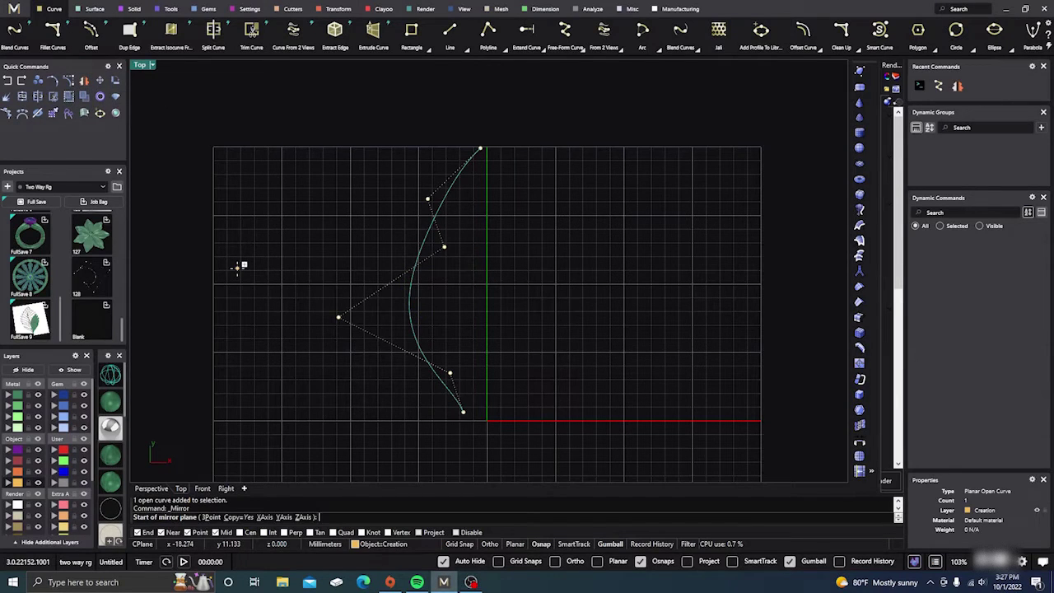
type("0,0,0")
key("Return")
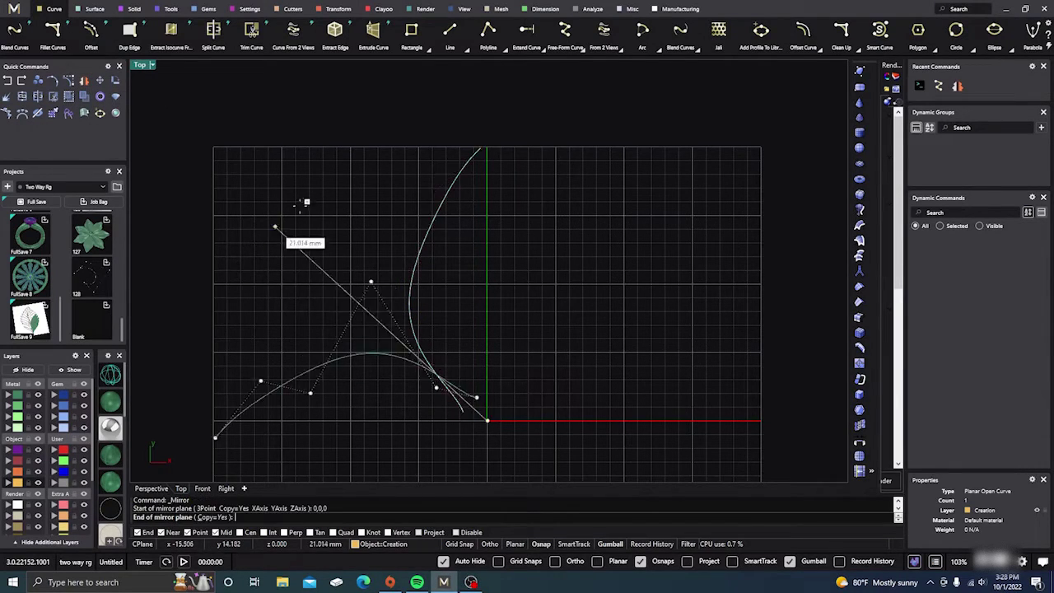
left_click(489, 112)
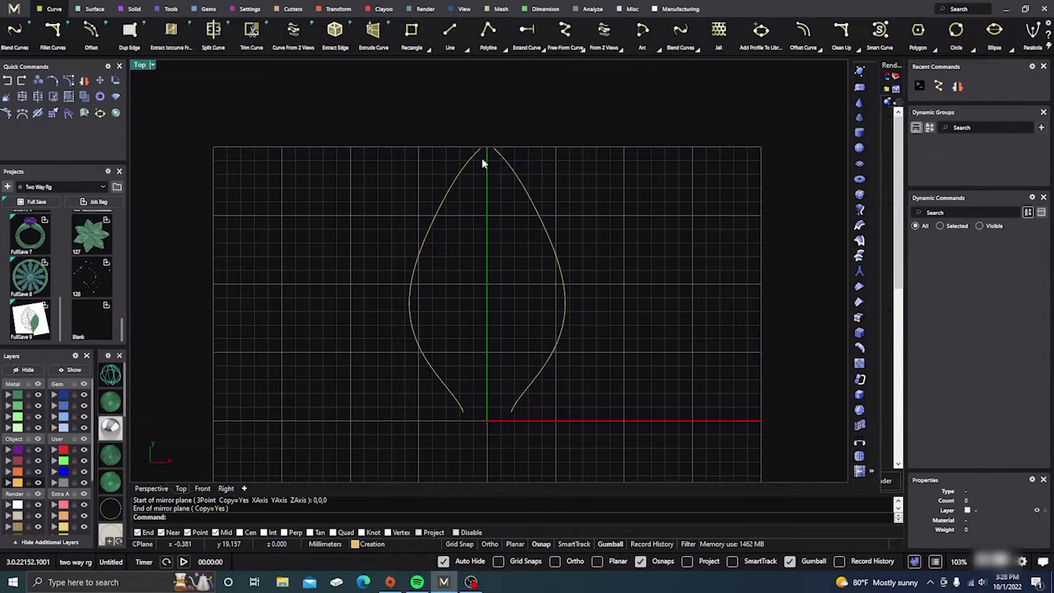
Rebuild both leaf outline curves with 8 points and degree 3, deleting the input, and check their control points
left_click_drag(621, 264, 354, 305)
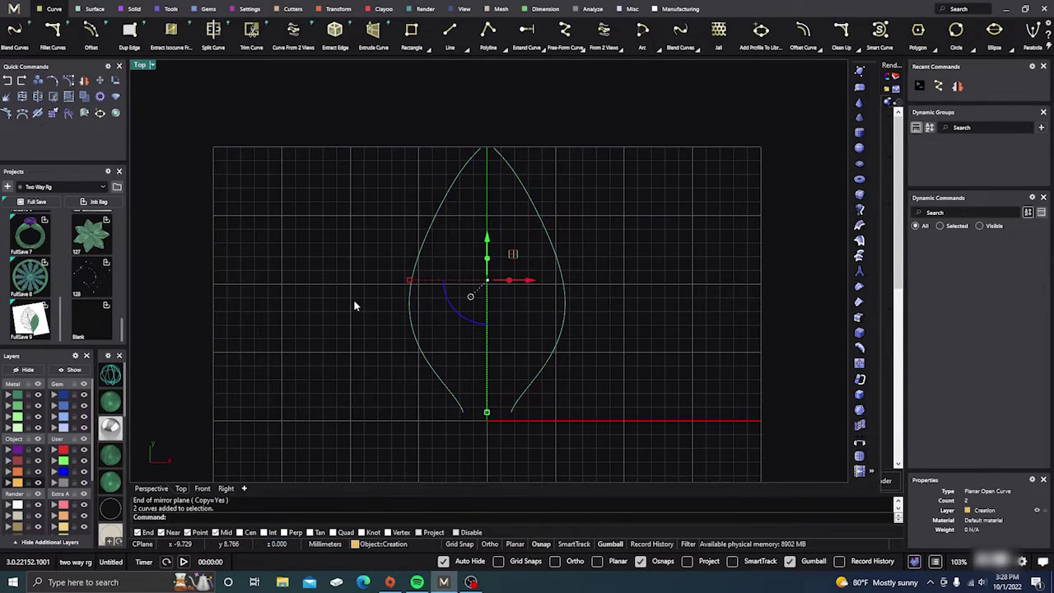
type("Rebuild")
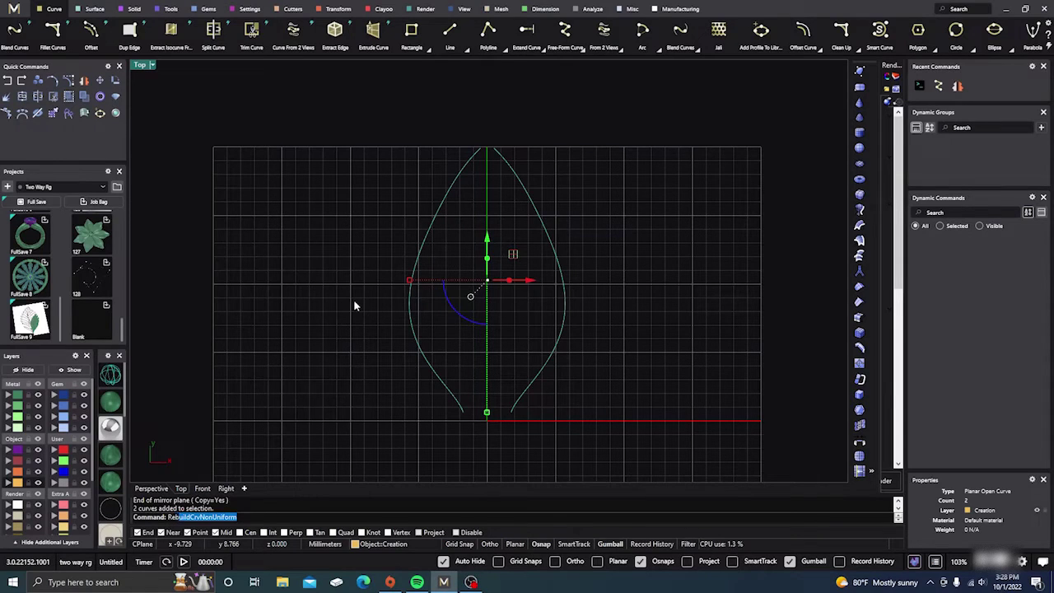
key("Return")
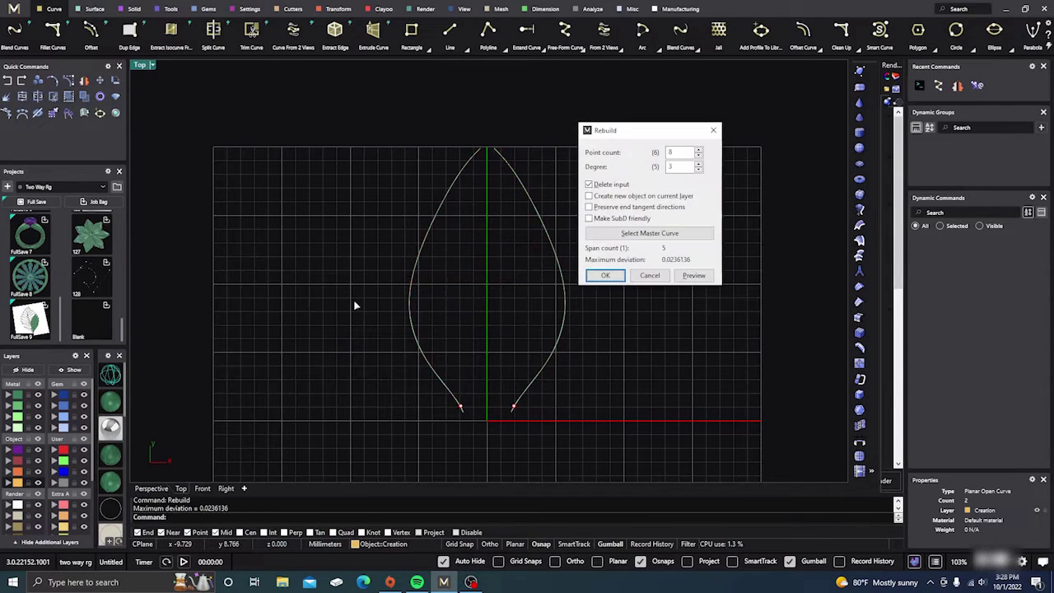
left_click(606, 276)
left_click(586, 349)
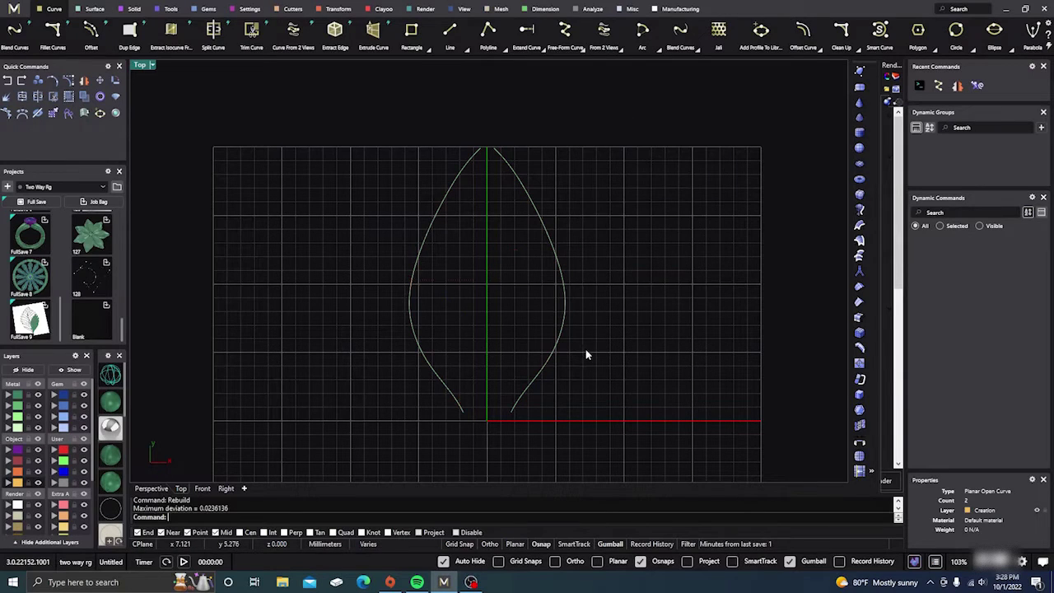
left_click(566, 290)
left_click(622, 252)
left_click(449, 194)
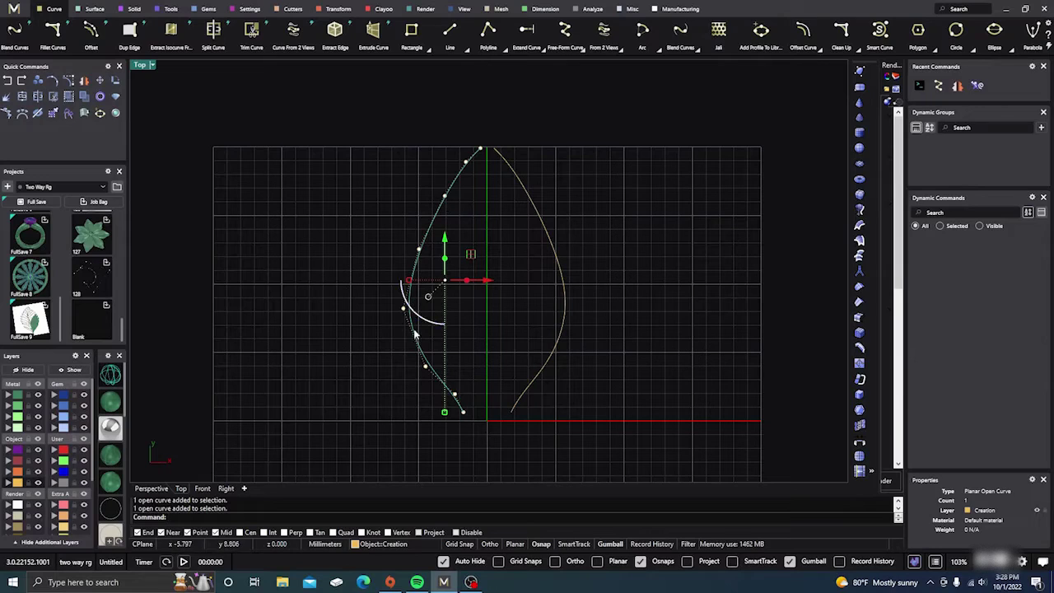
left_click(628, 239)
key("Escape")
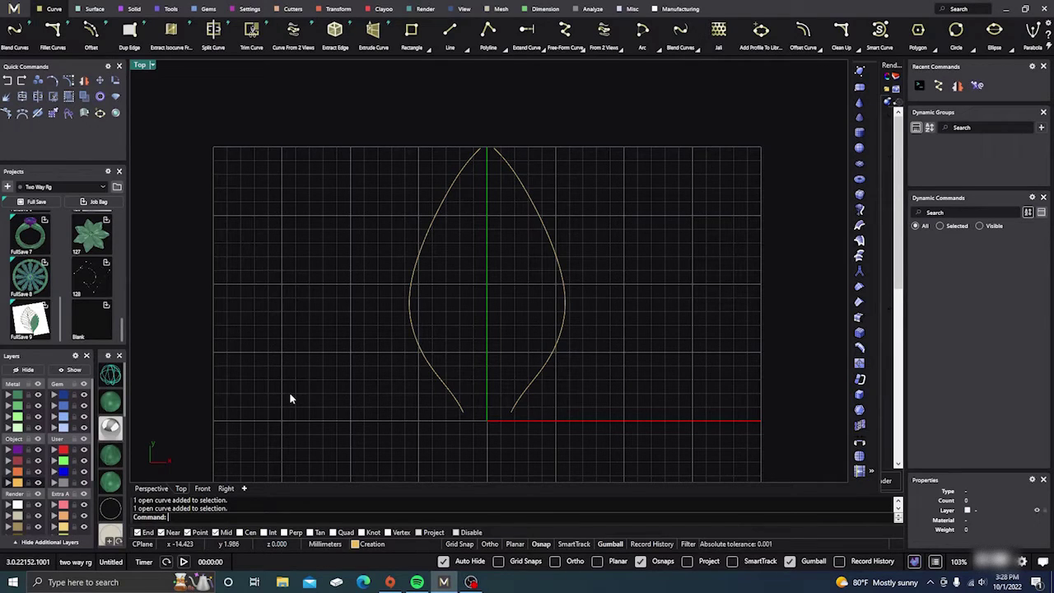
Create one tween curve between the two leaf outlines on the current layer, with match method None
type("TweenCurves")
key("Return")
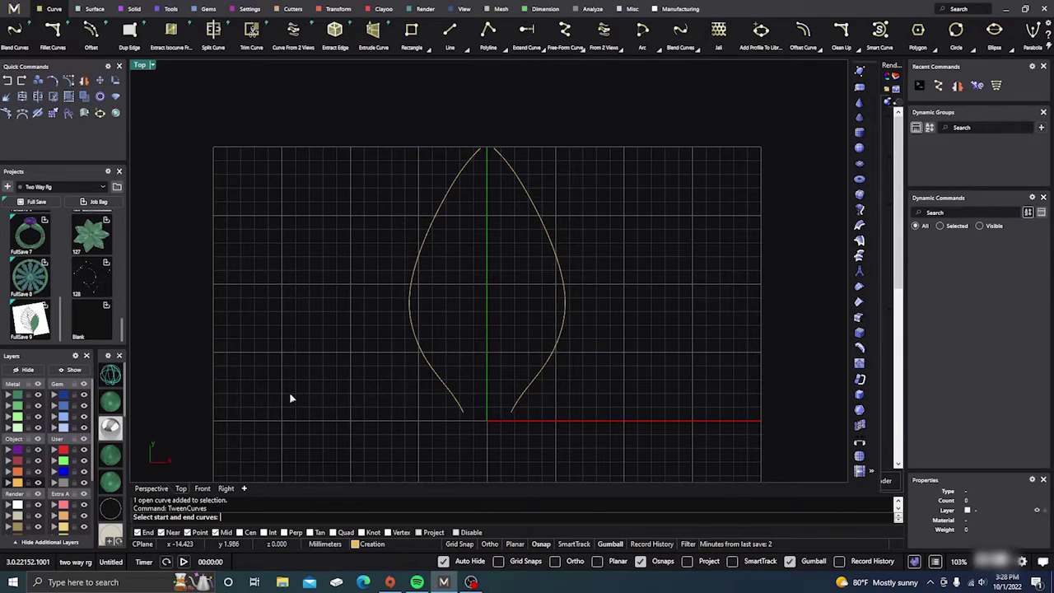
left_click(417, 271)
left_click(560, 276)
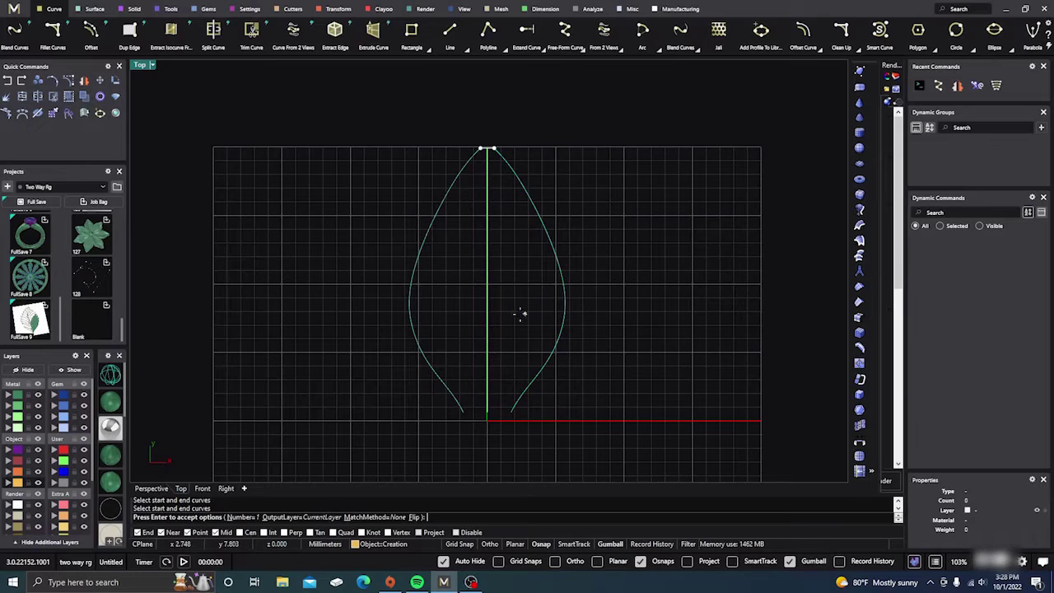
key("Return")
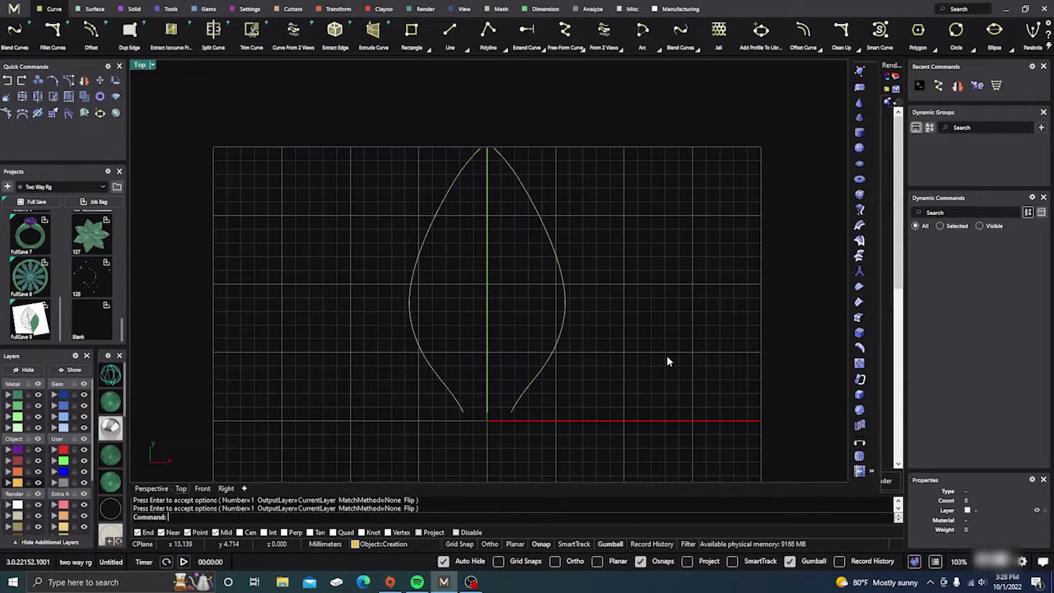
Rebuild the three leaf curves with RebuildCrvNonUniform, moving the centre curve's upper and lower adjustment points level with the outline points
right_click_drag(609, 330, 635, 335)
left_click_drag(604, 372, 417, 328)
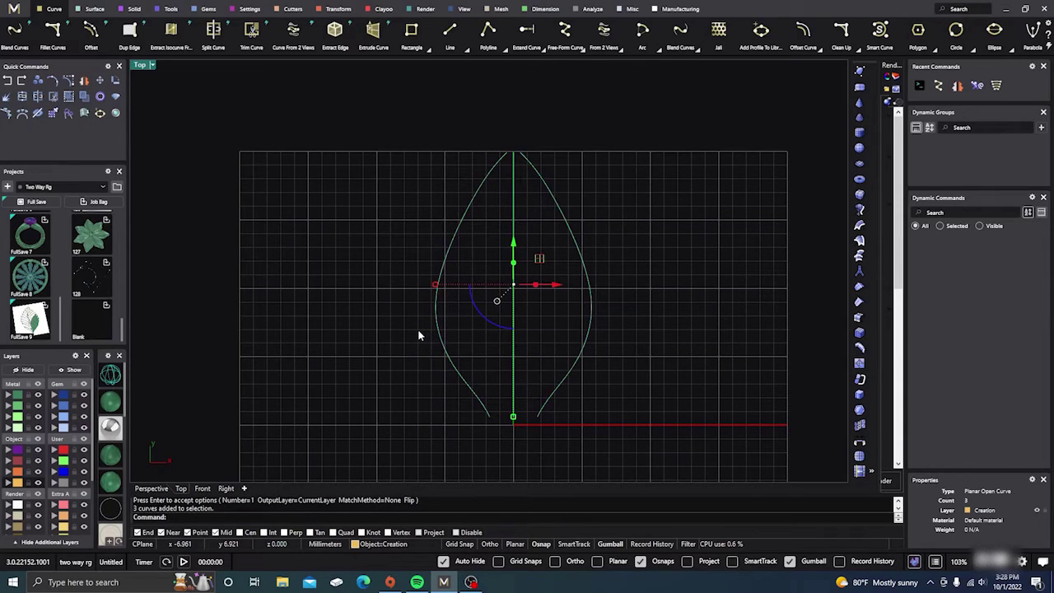
type("Re")
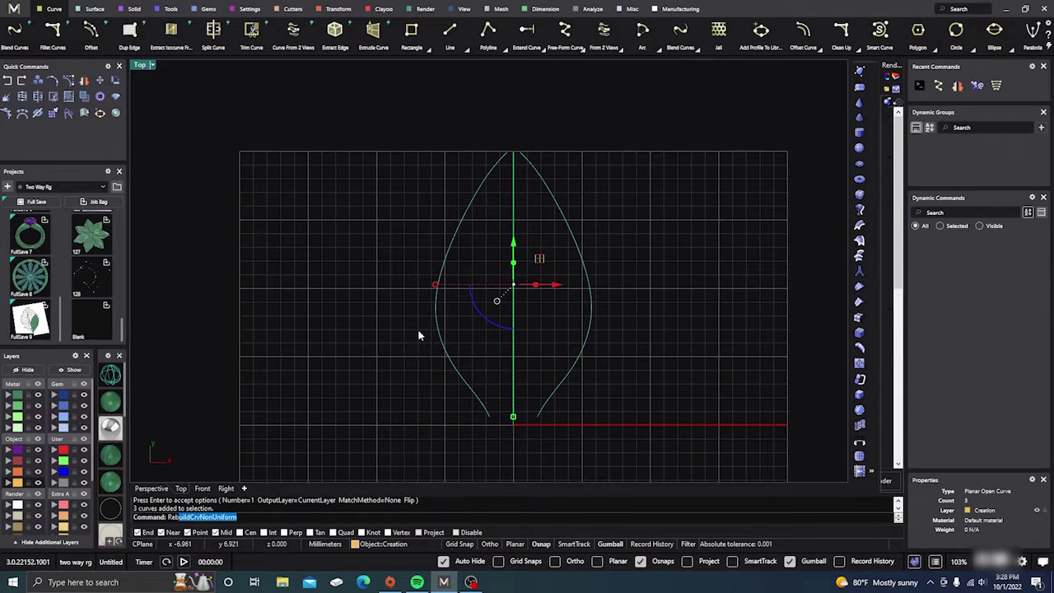
type("build")
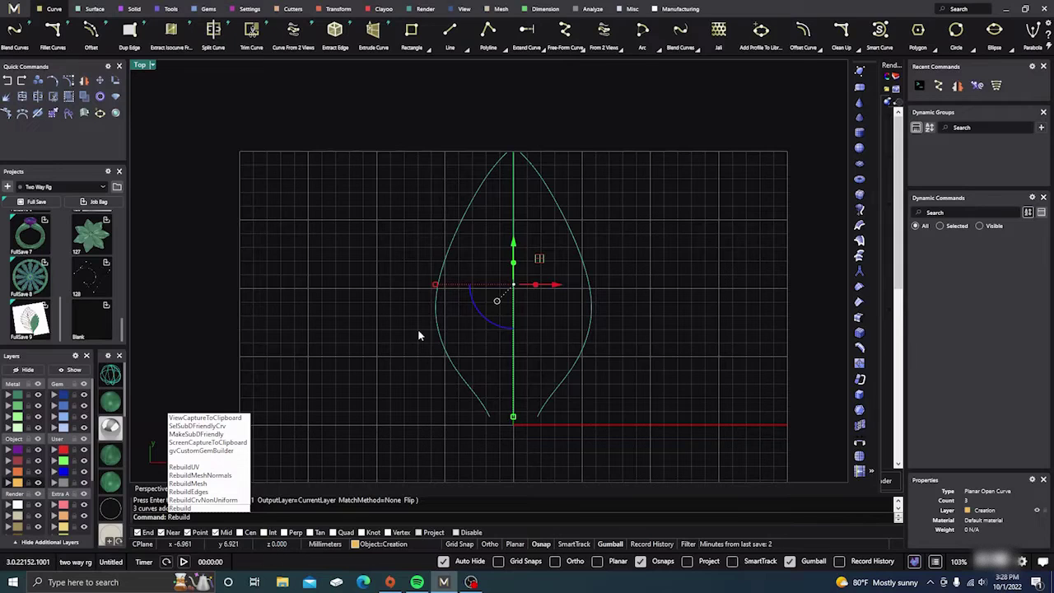
left_click(217, 499)
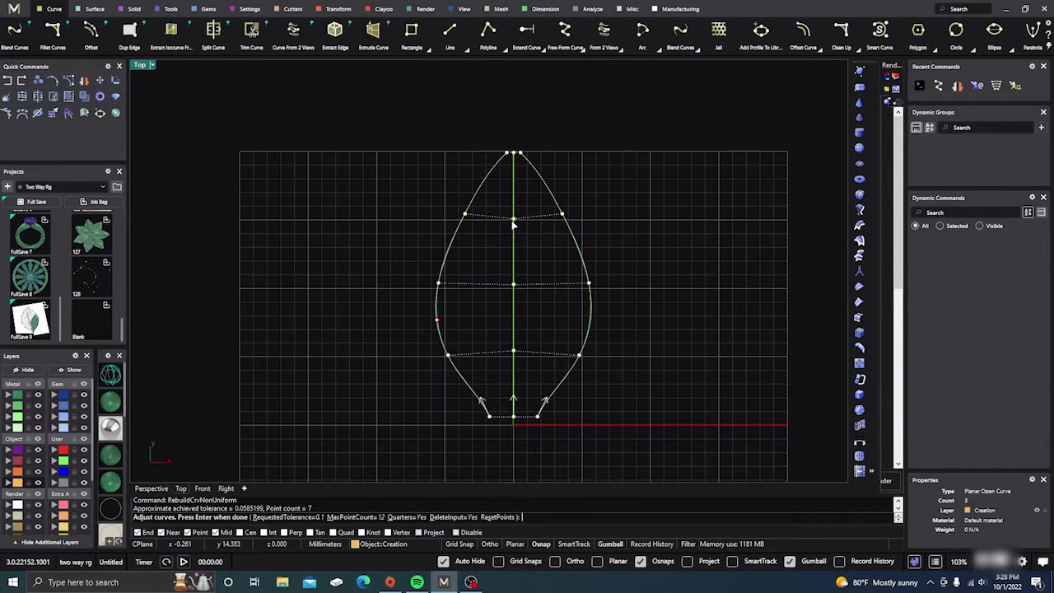
scroll(511, 223, "up", 2)
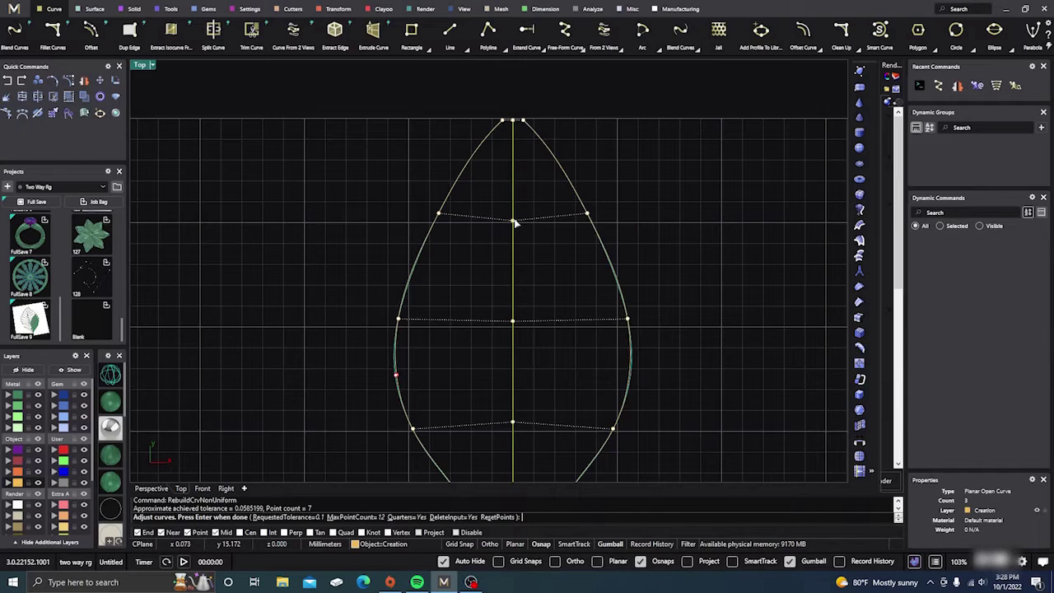
left_click(514, 220)
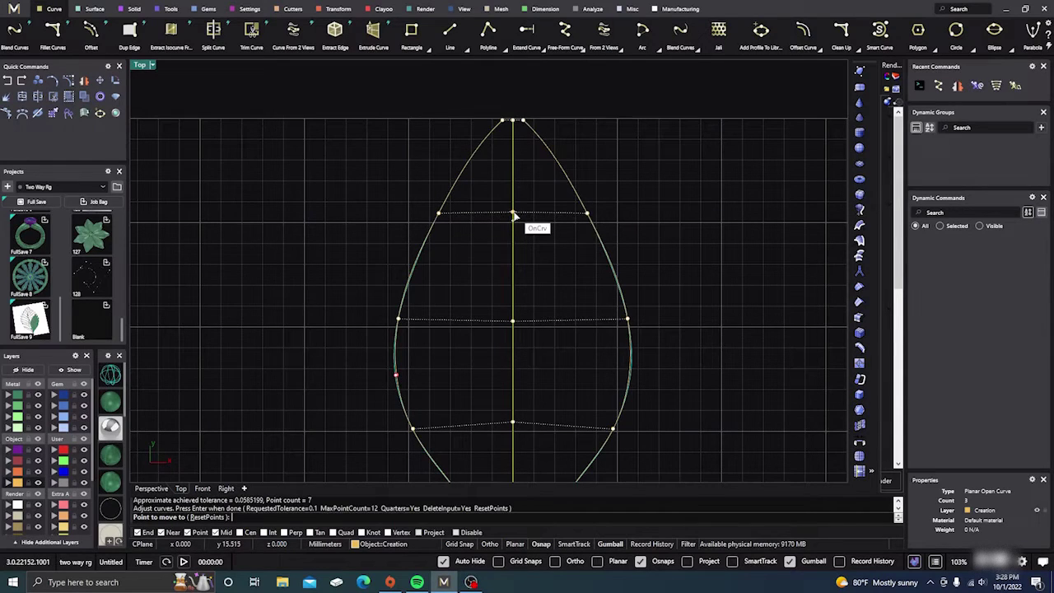
left_click(512, 216)
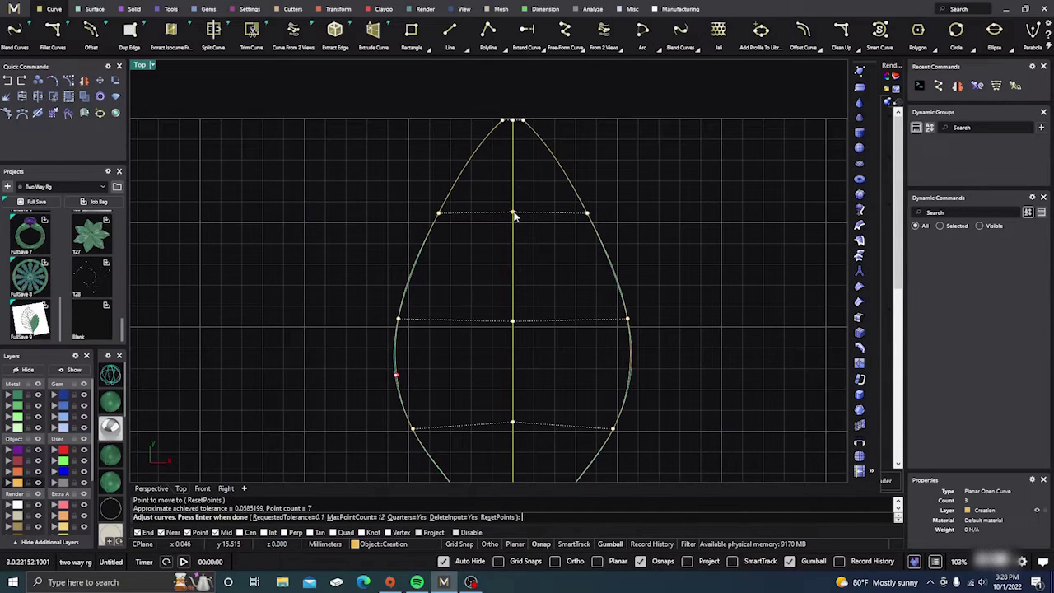
left_click(512, 425)
left_click(511, 422)
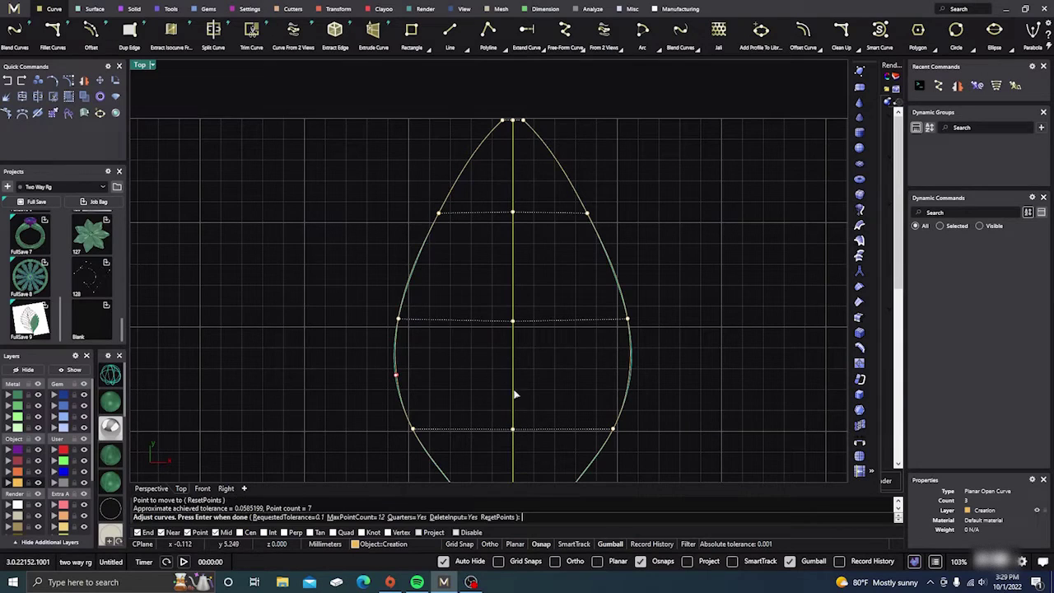
scroll(497, 274, "down", 3)
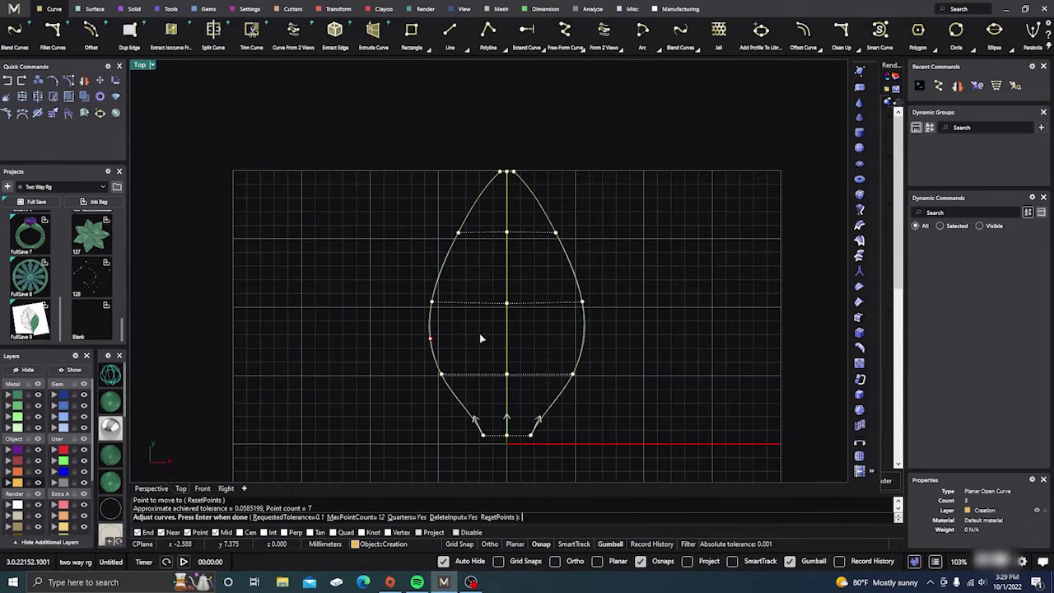
key("Return")
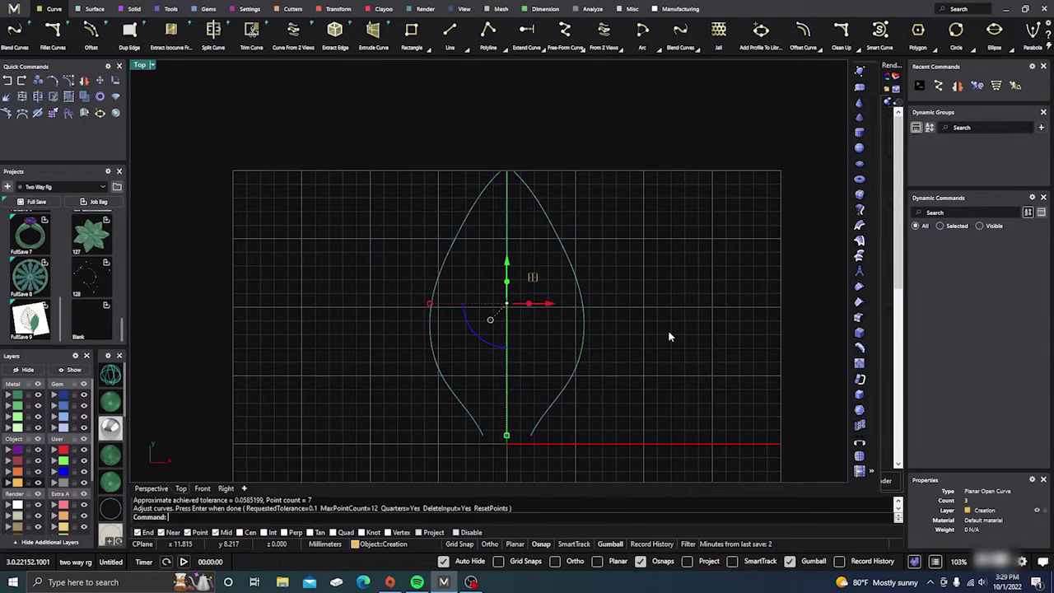
Show the hidden C-shaped curve and move it clear of the leaf, beside its left outline
left_click(81, 375)
scroll(385, 221, "down", 4)
right_click_drag(560, 354, 603, 337)
left_click_drag(424, 372, 340, 237)
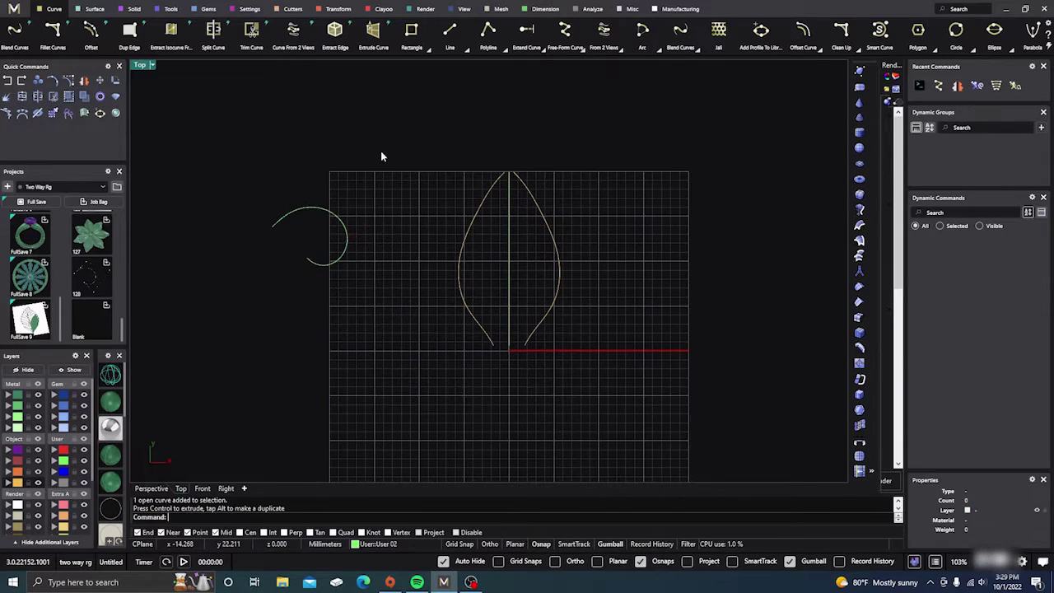
Offset the C-shaped curve outward by about 1.29 mm using the ThroughPoint option
left_click(331, 218)
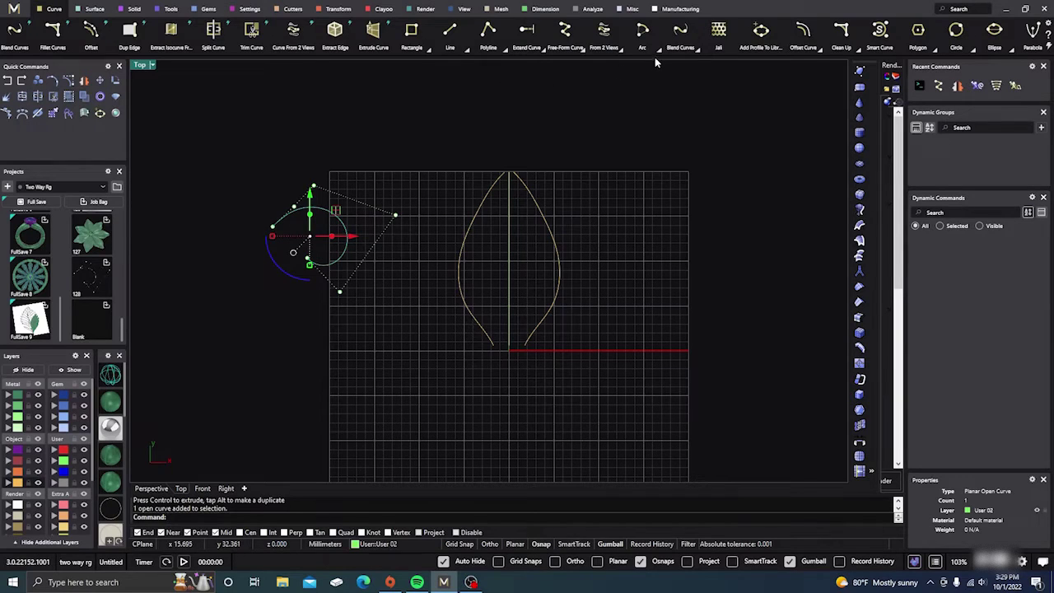
left_click(806, 35)
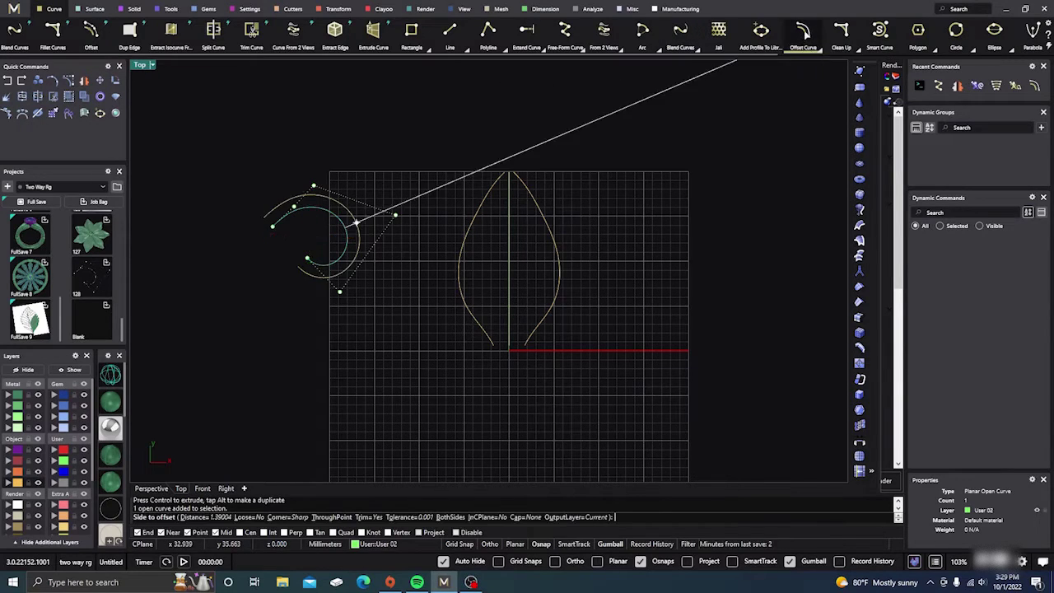
left_click(330, 518)
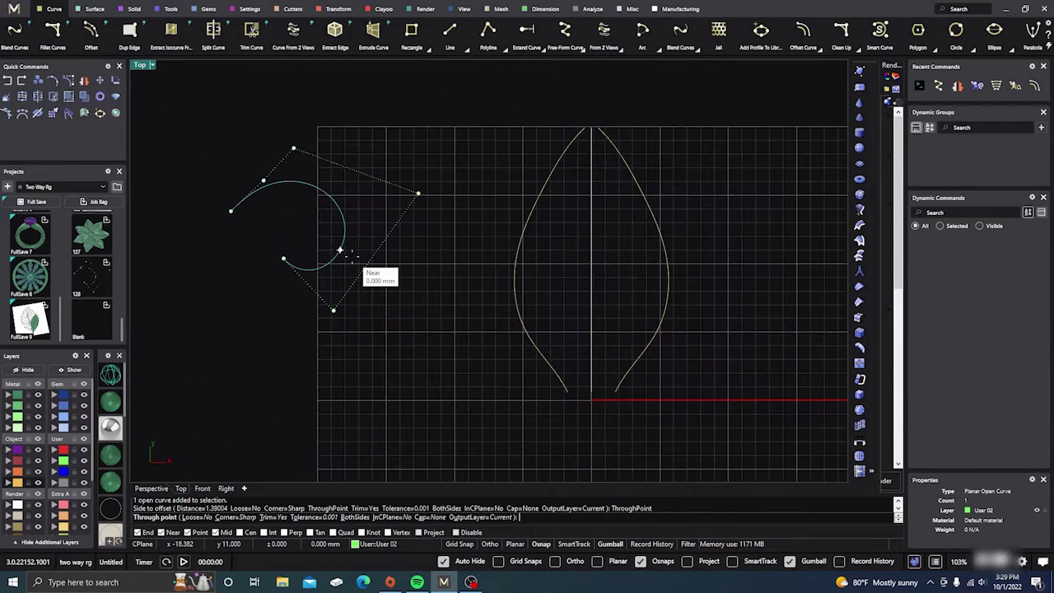
scroll(353, 261, "up", 5)
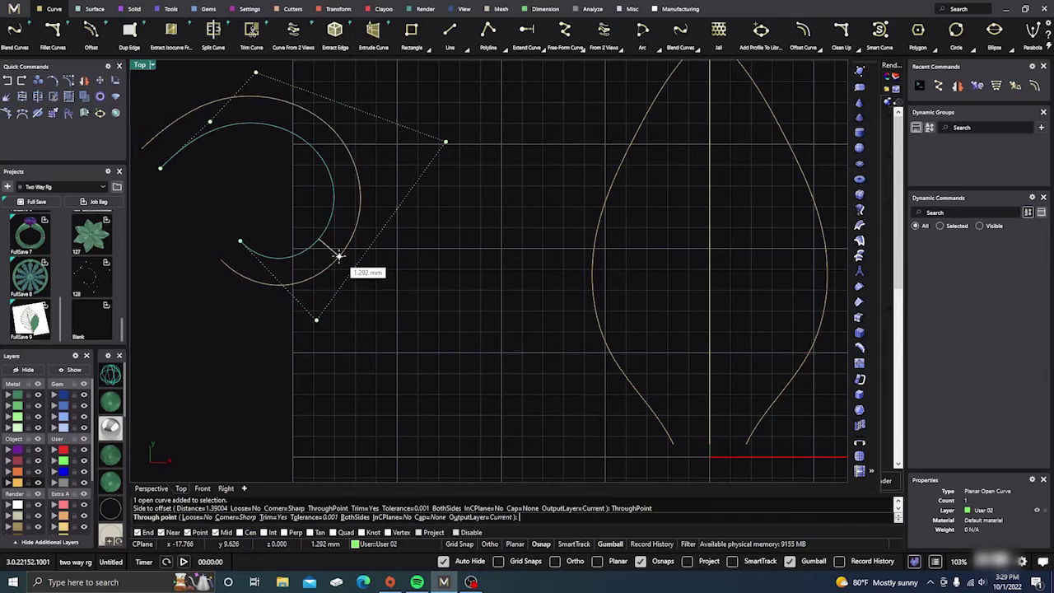
left_click(337, 254)
key("Escape")
scroll(446, 354, "down", 3)
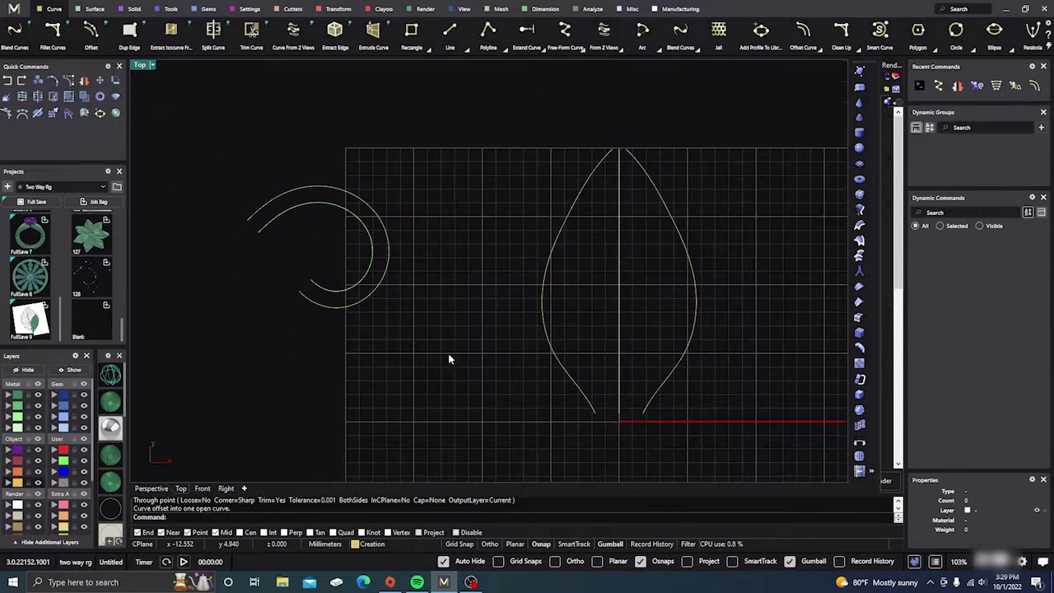
right_click_drag(452, 367, 470, 373)
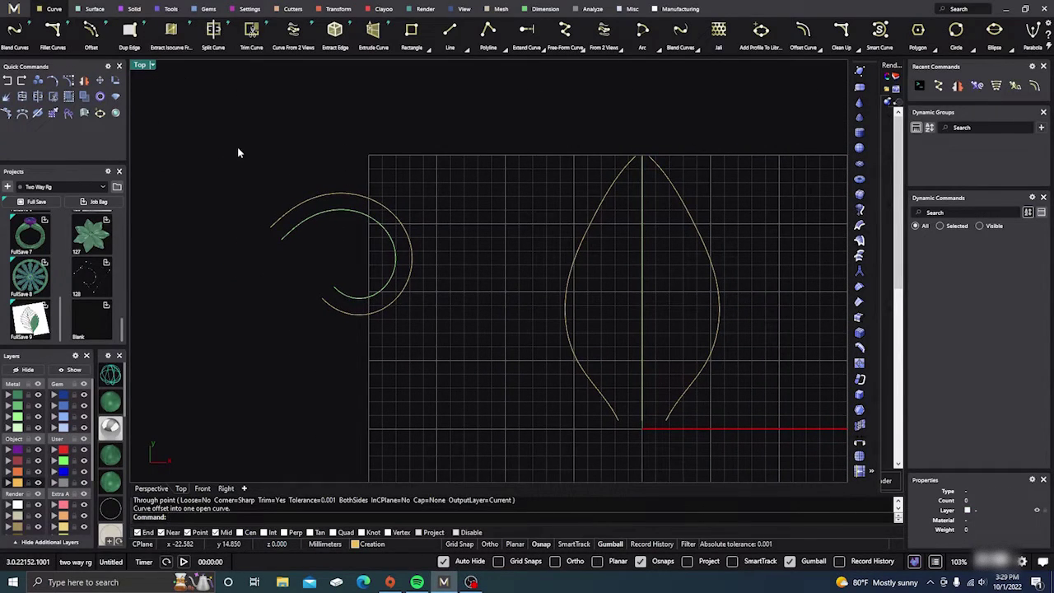
Preview a Normal-style loft between the two C-shaped curves, examine how its isocurves run, and discard it
left_click(95, 10)
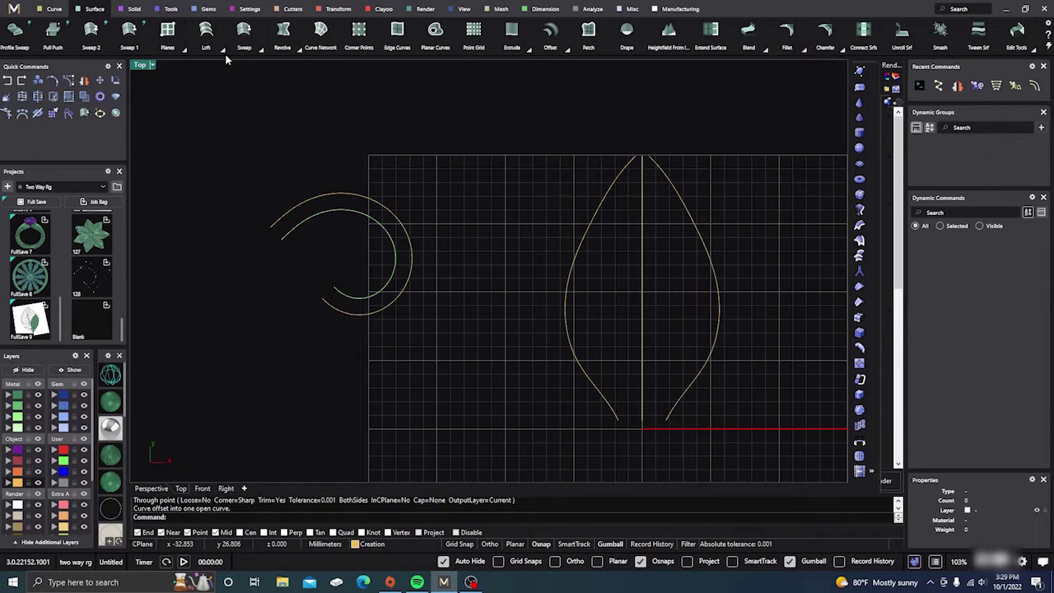
left_click(205, 31)
left_click(351, 196)
left_click(351, 212)
key("Return")
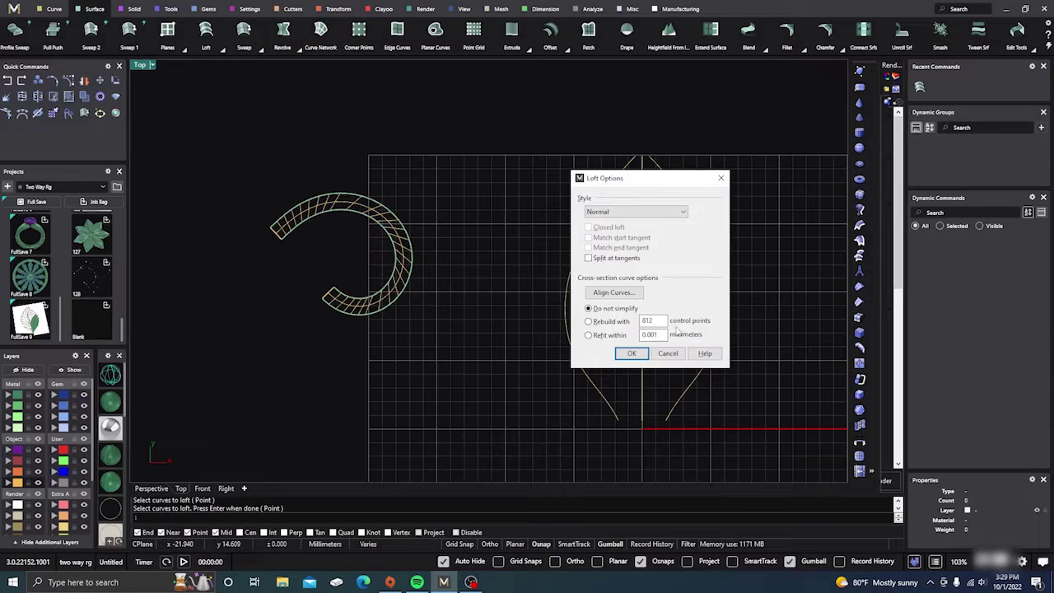
left_click_drag(617, 178, 648, 155)
scroll(369, 224, "up", 5)
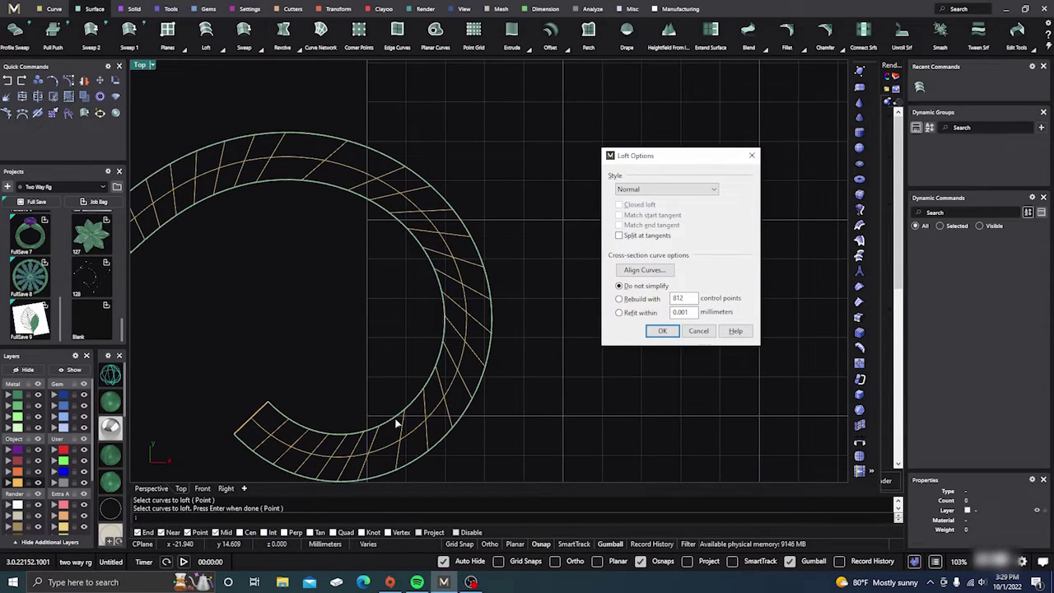
scroll(369, 295, "down", 3)
scroll(395, 302, "up", 2)
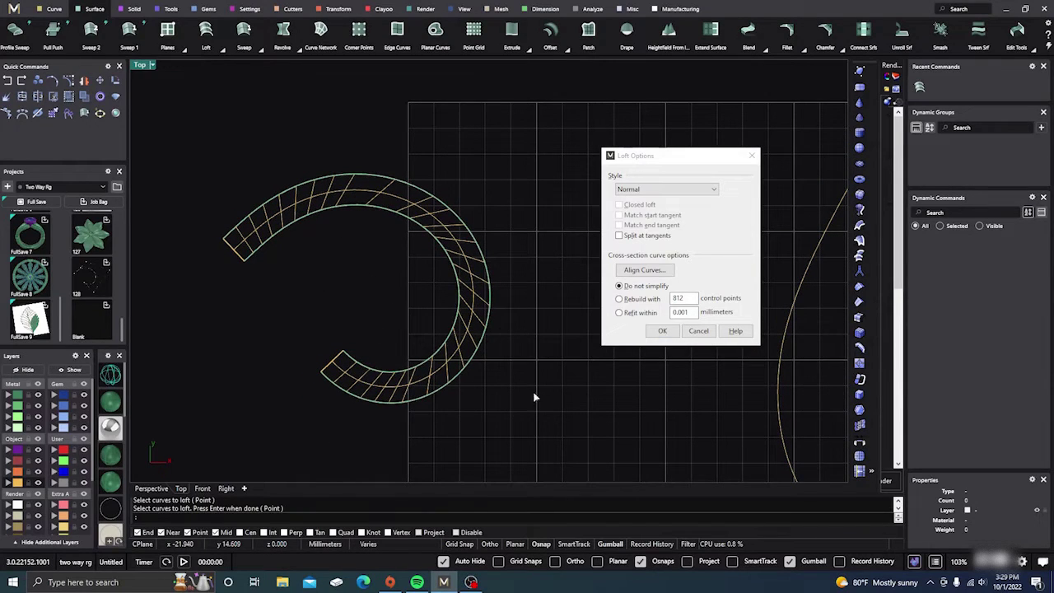
left_click(698, 330)
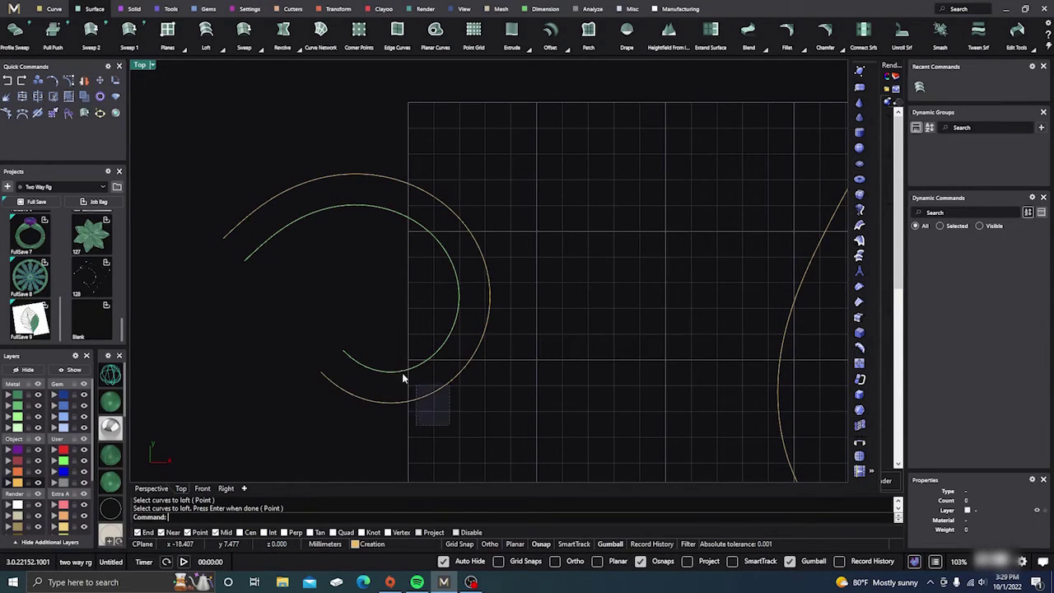
Rebuild both C-shaped curves with RebuildCrvNonUniform, moving the inner curve's three intermediate adjustment points squarely opposite the outer curve's points
left_click(255, 340)
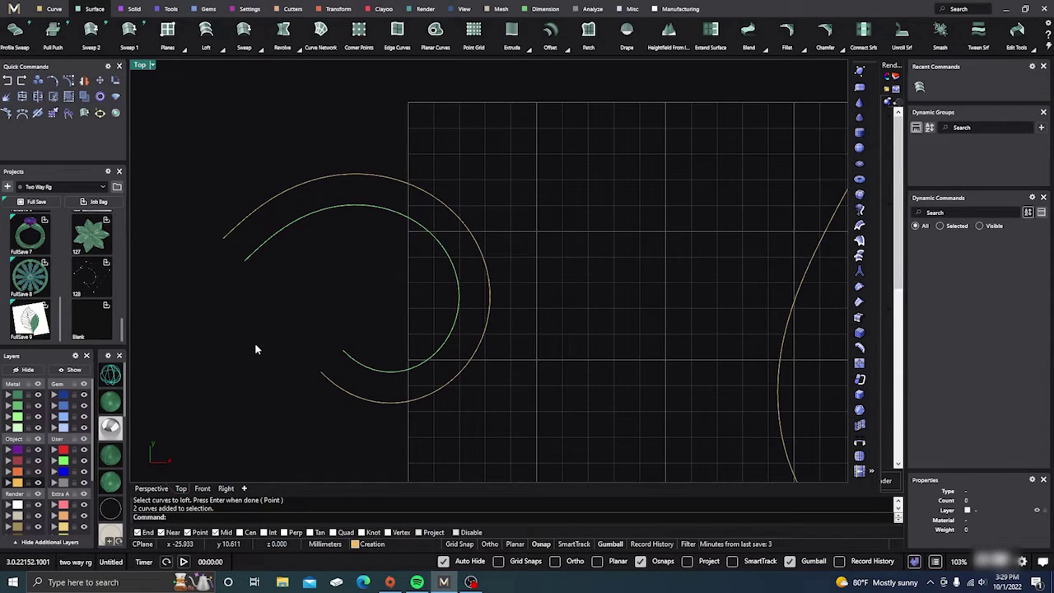
type("RebuildCrvNonUniform")
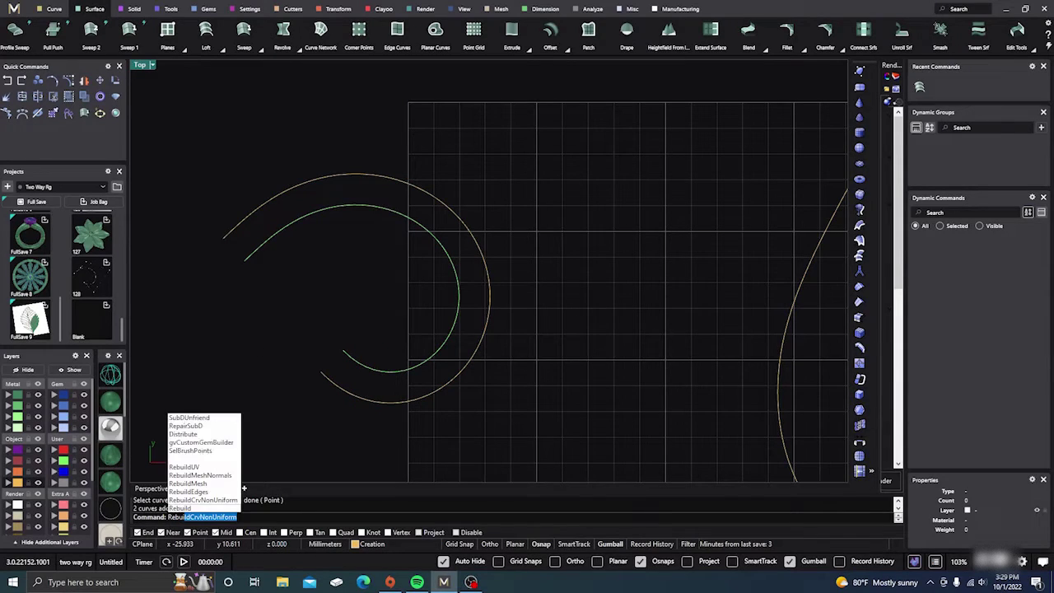
key("Return")
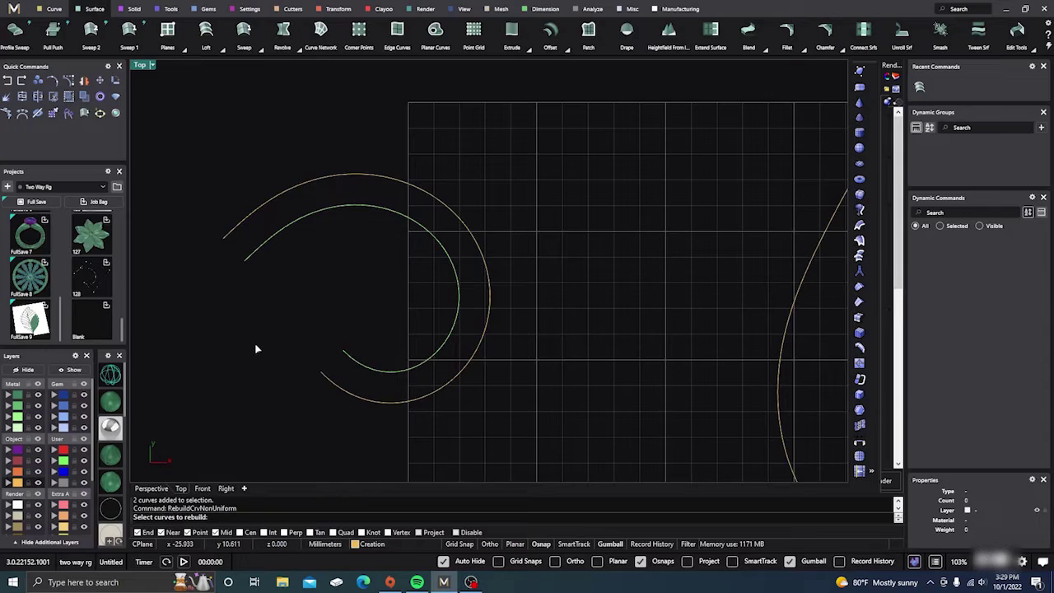
left_click_drag(476, 407, 409, 331)
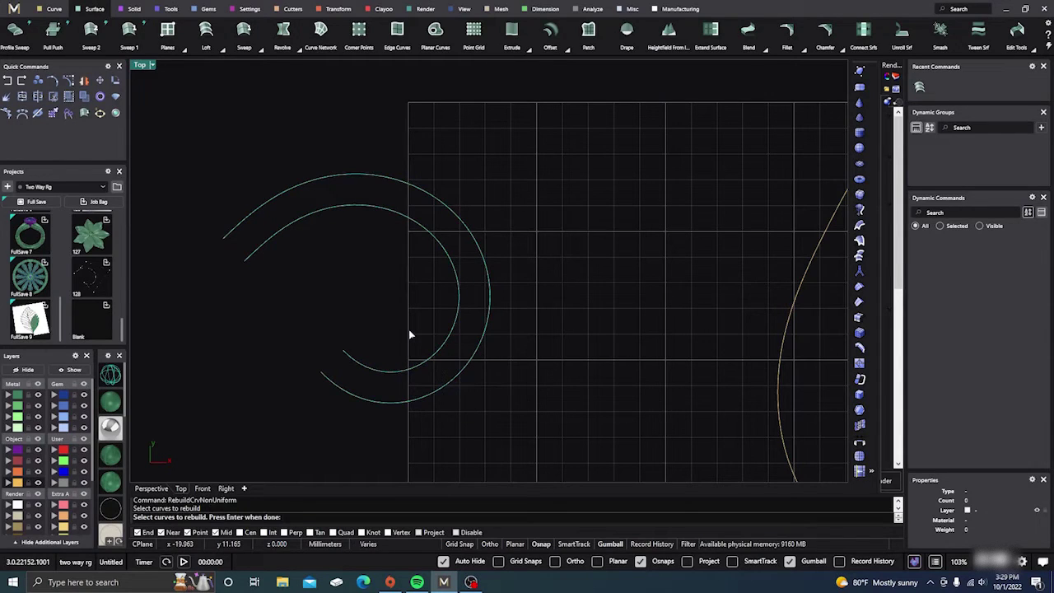
key("Return")
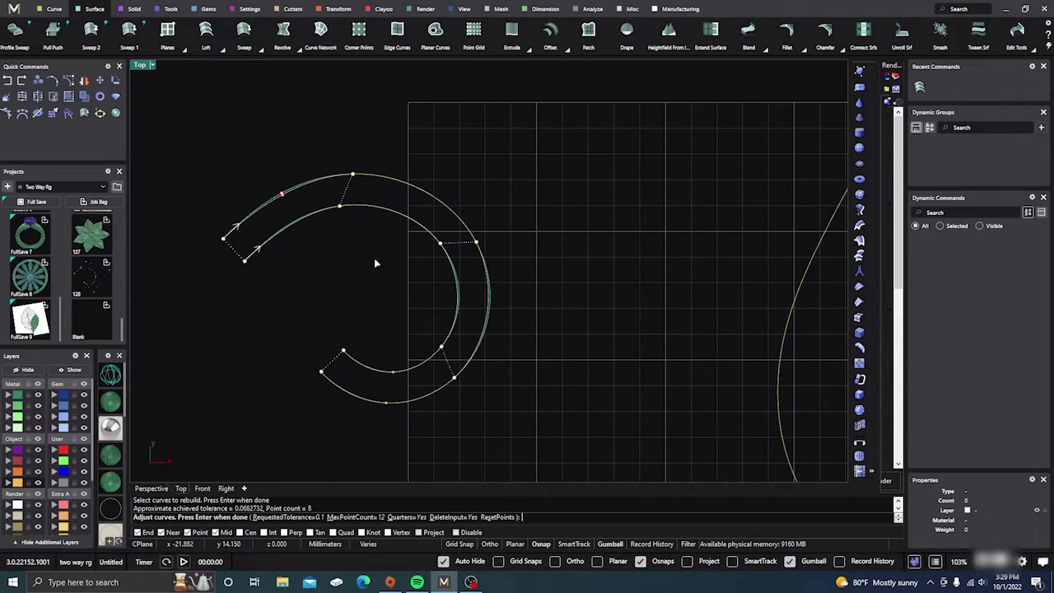
scroll(324, 201, "up", 2)
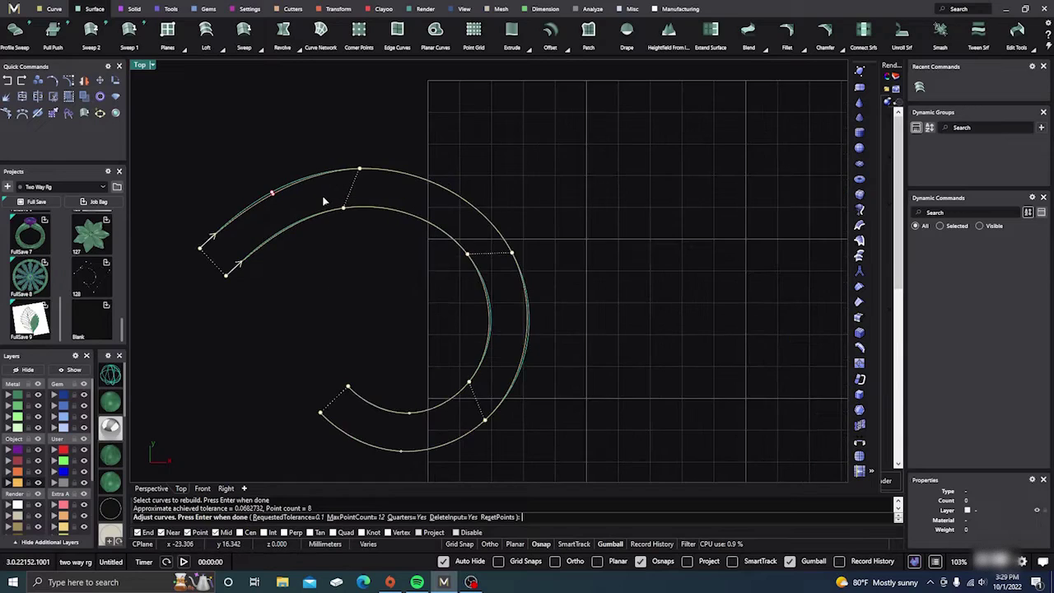
scroll(323, 201, "up", 1)
left_click(348, 214)
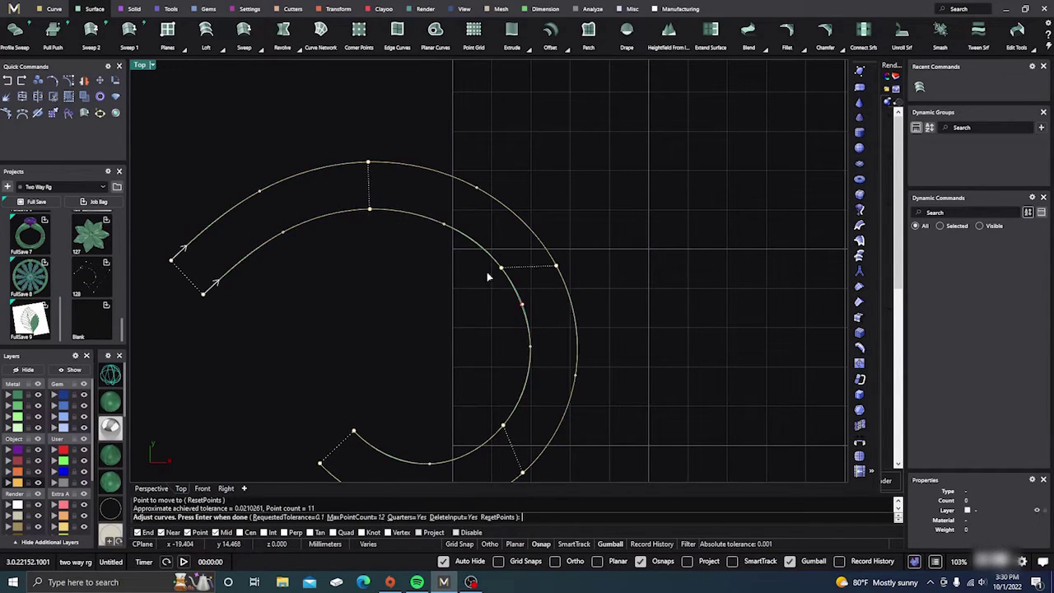
left_click(515, 287)
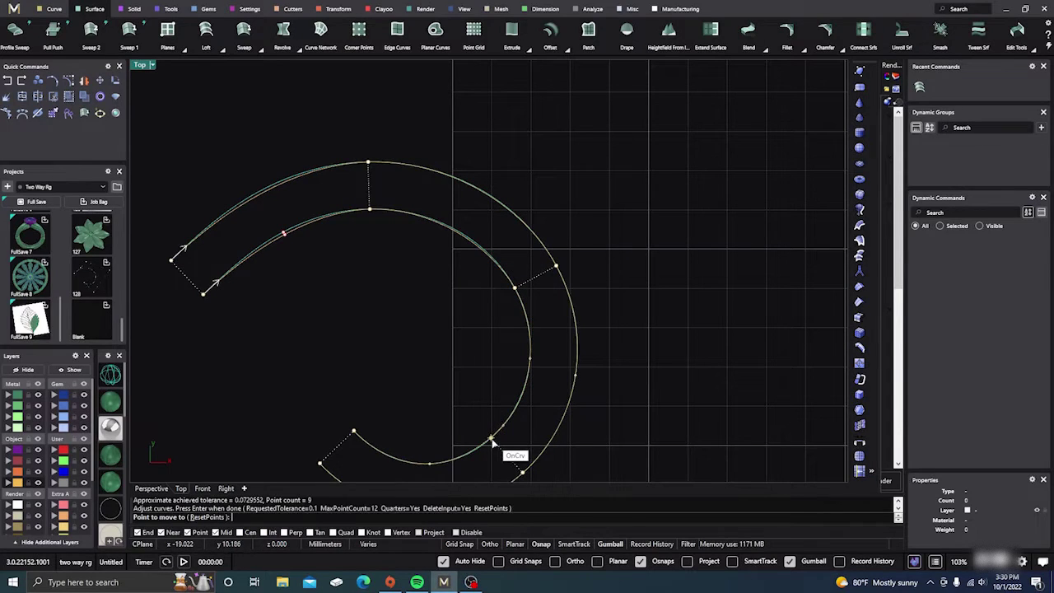
left_click(491, 438)
right_click_drag(456, 363, 485, 291)
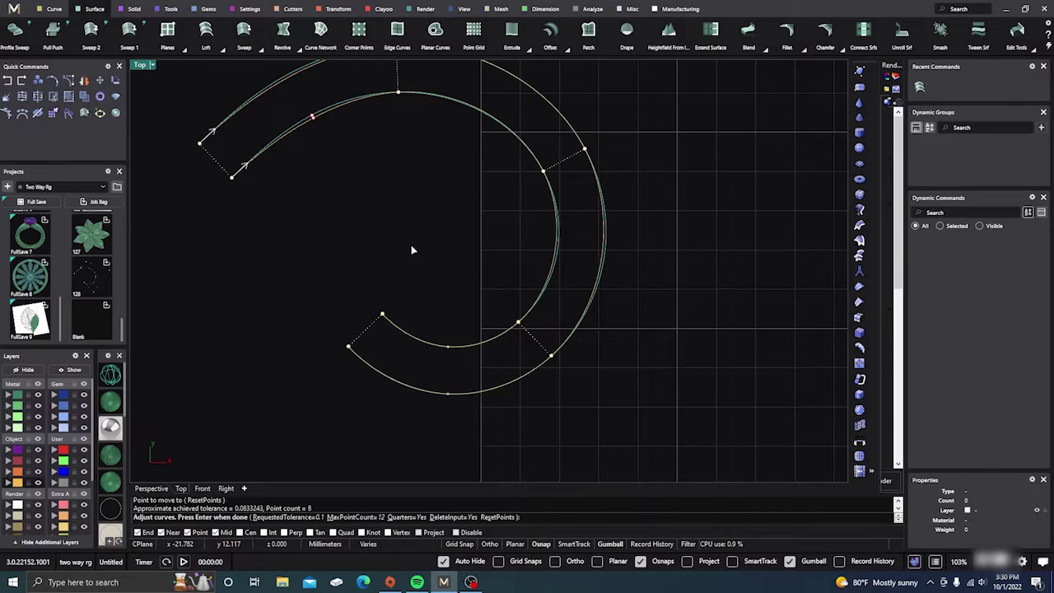
key("Return")
right_click_drag(428, 244, 433, 274)
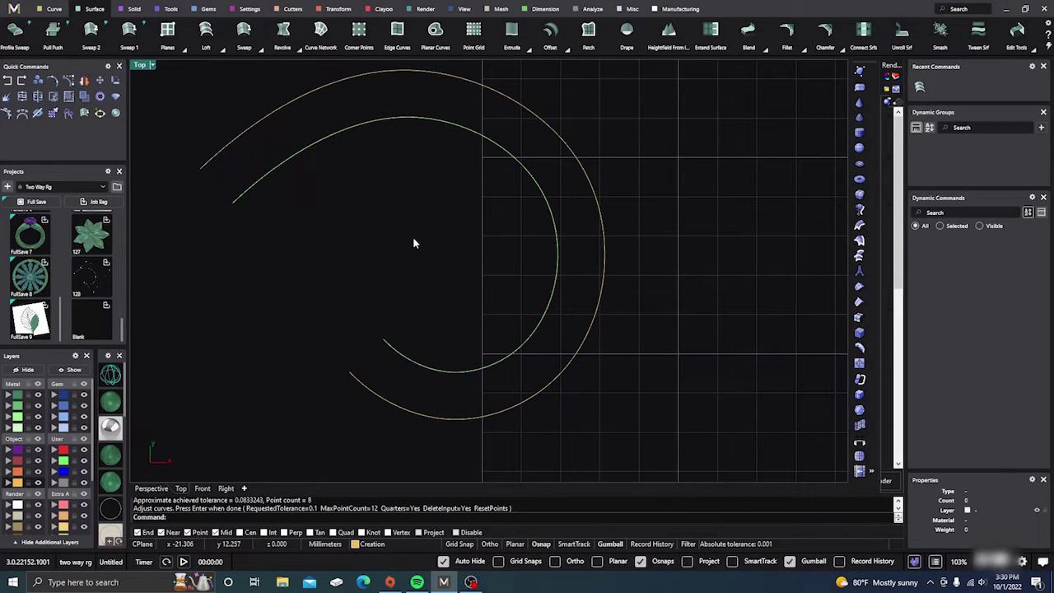
Display the control points of both rebuilt C-shaped curves, compare their layout, and hide them again
left_click(291, 102)
left_click(324, 138)
right_click(305, 259)
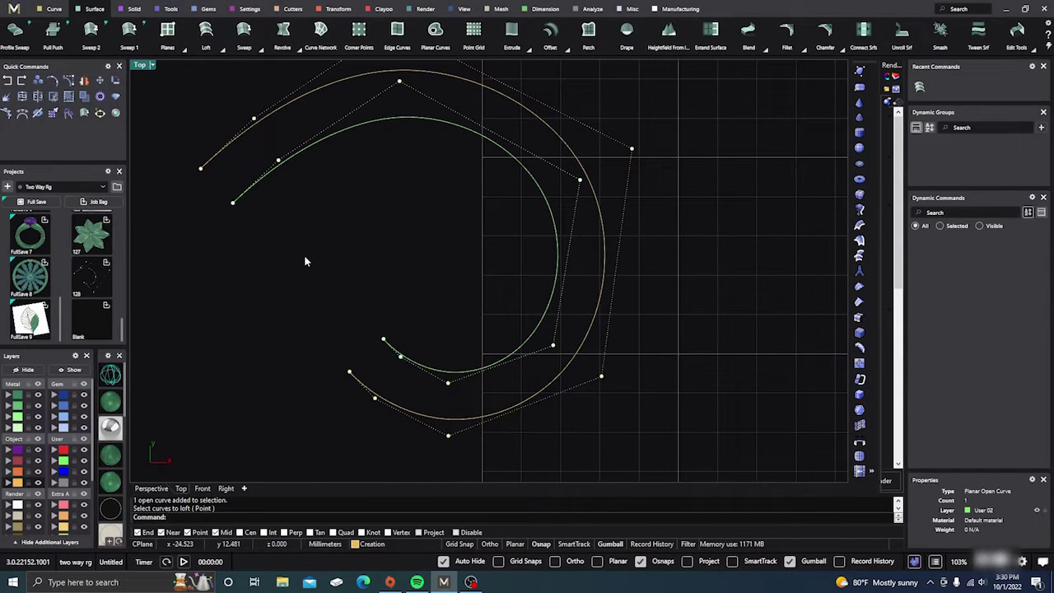
right_click(305, 257)
right_click(305, 257)
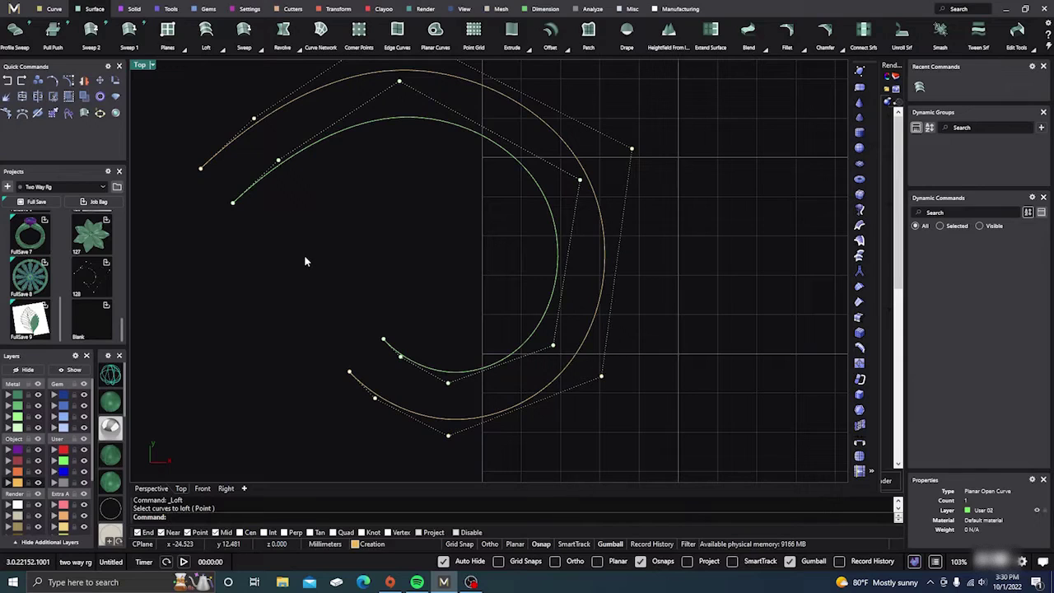
key("Escape")
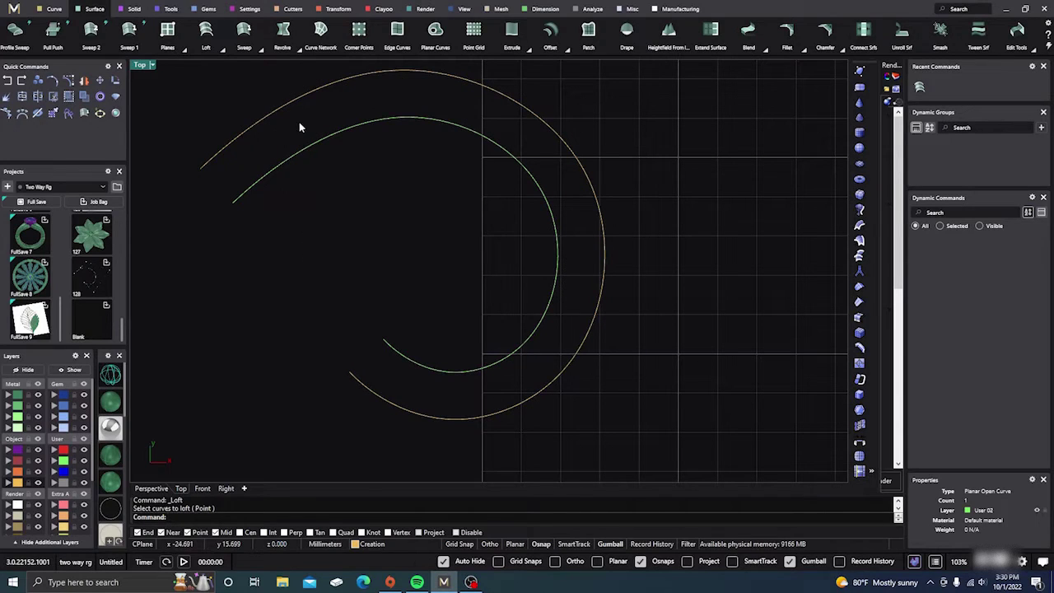
Preview a Normal-style loft between the two rebuilt C-shaped curves, examine its isocurves, and discard it
left_click(207, 34)
left_click(299, 97)
left_click(324, 138)
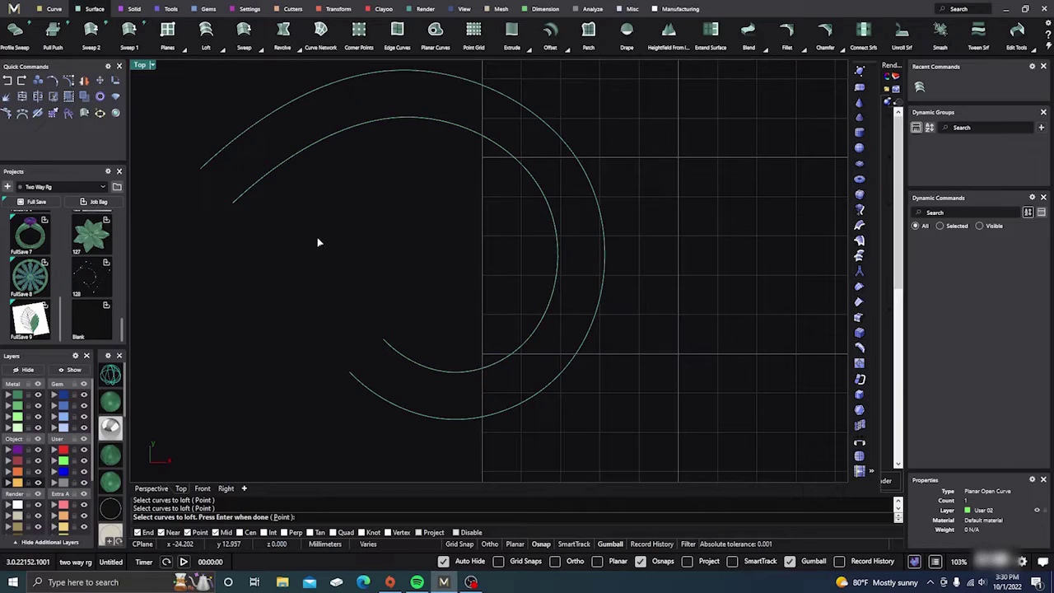
key("Return")
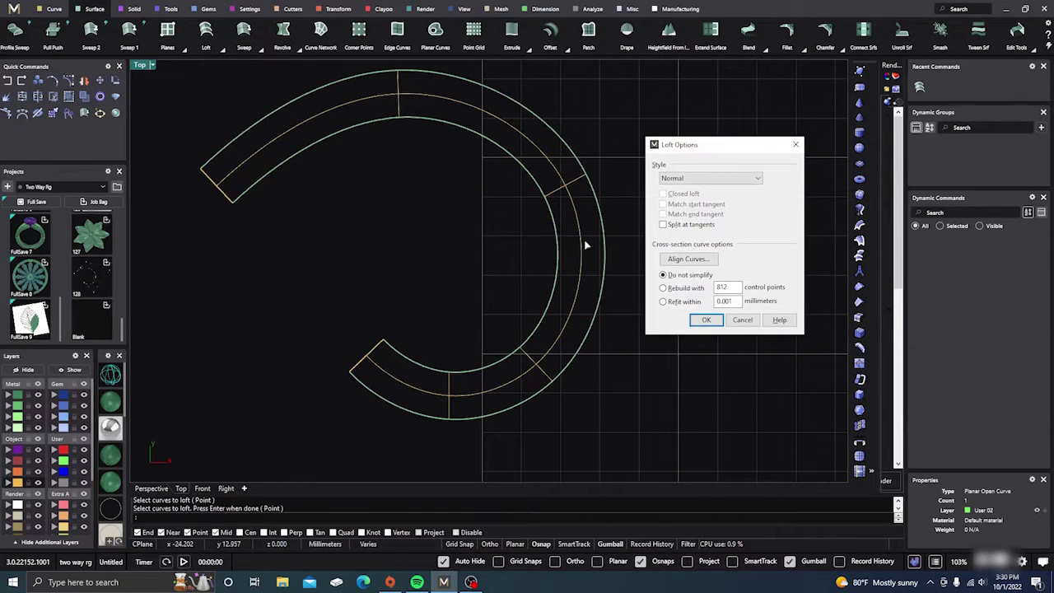
left_click(741, 320)
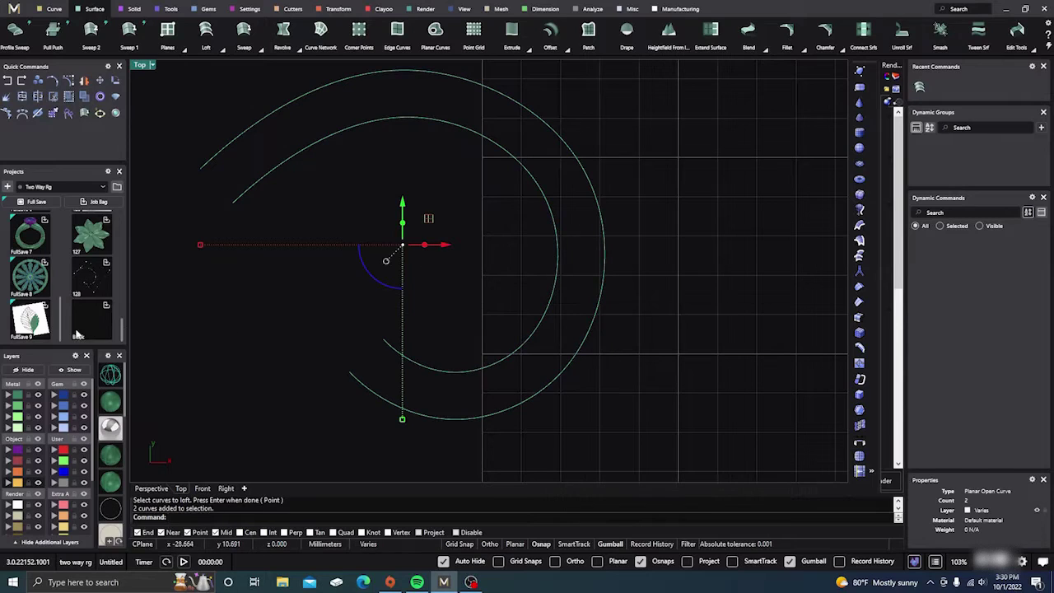
Delete both C-shaped demonstration curves and return to the leaf curves
key("Delete")
scroll(216, 347, "down", 14)
right_click_drag(318, 363, 325, 305)
scroll(544, 288, "up", 6)
right_click_drag(553, 293, 653, 302)
scroll(491, 257, "down", 2)
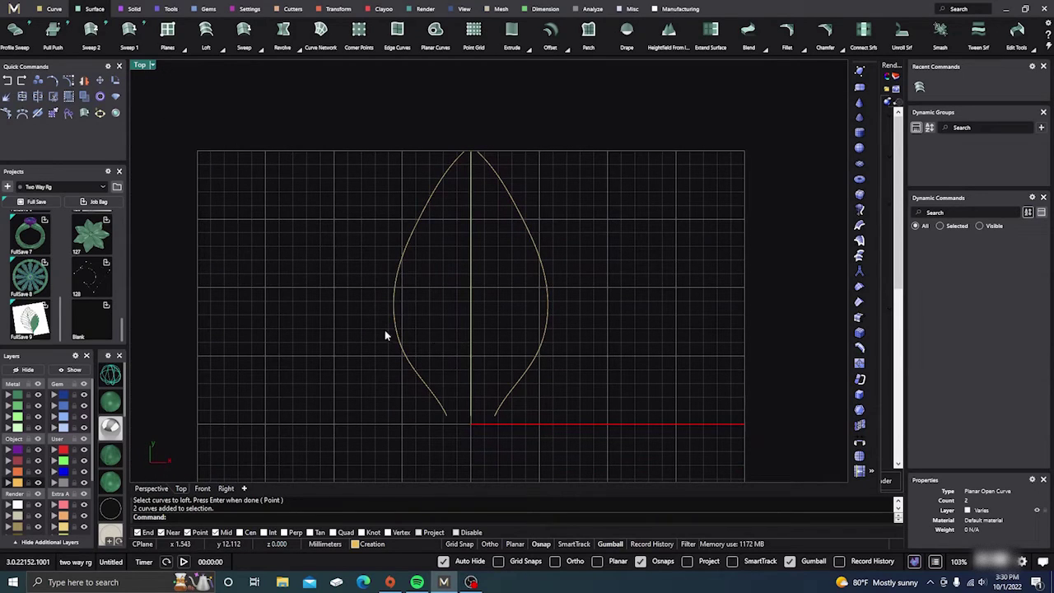
Try copying the leaf's two outline curves and centre curve in place, and undo the copy
left_click_drag(532, 441, 392, 365)
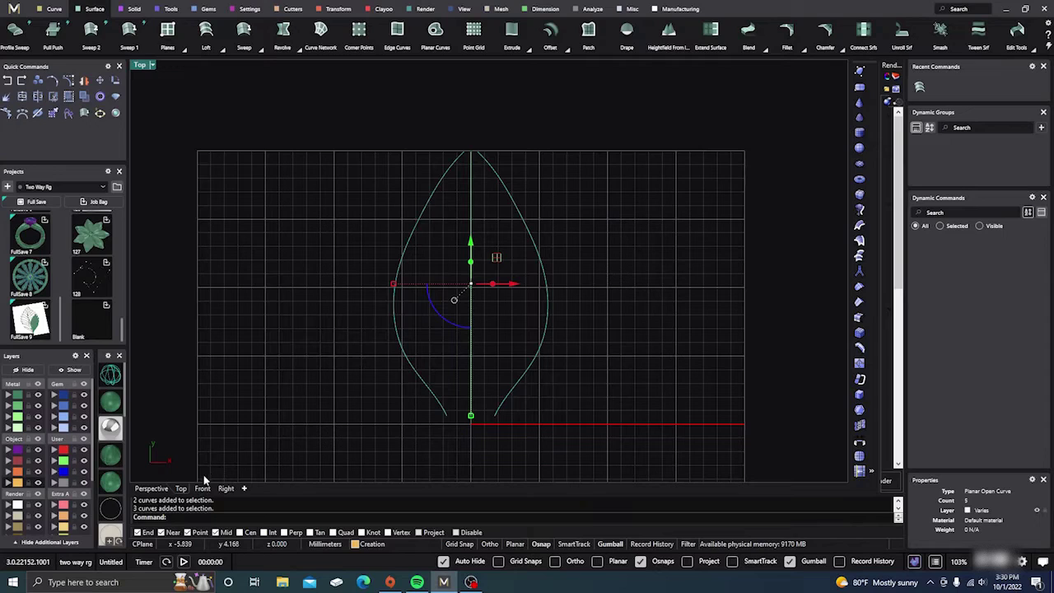
left_click(37, 96)
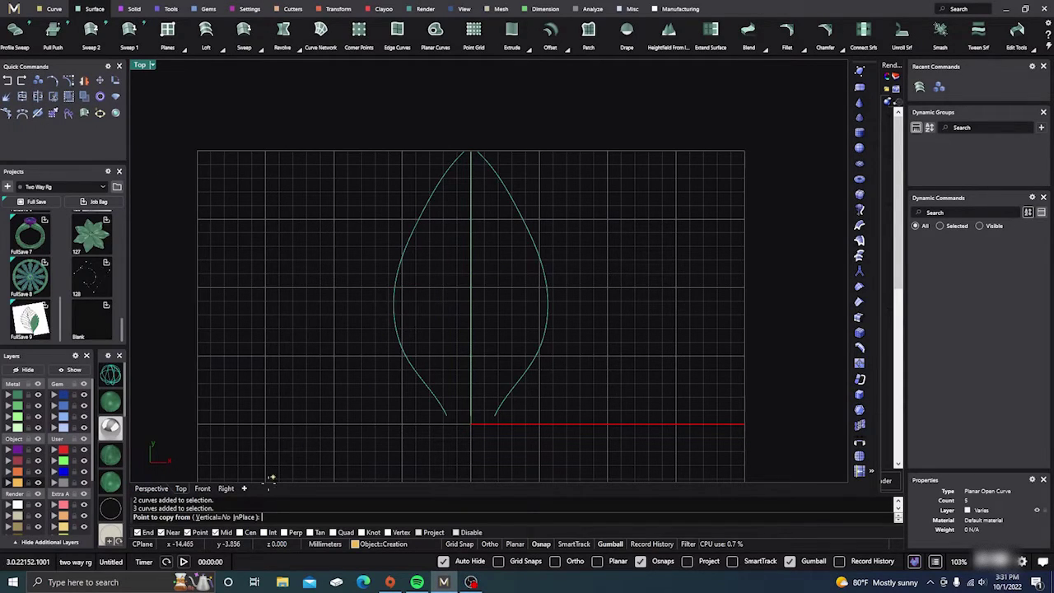
left_click(248, 517)
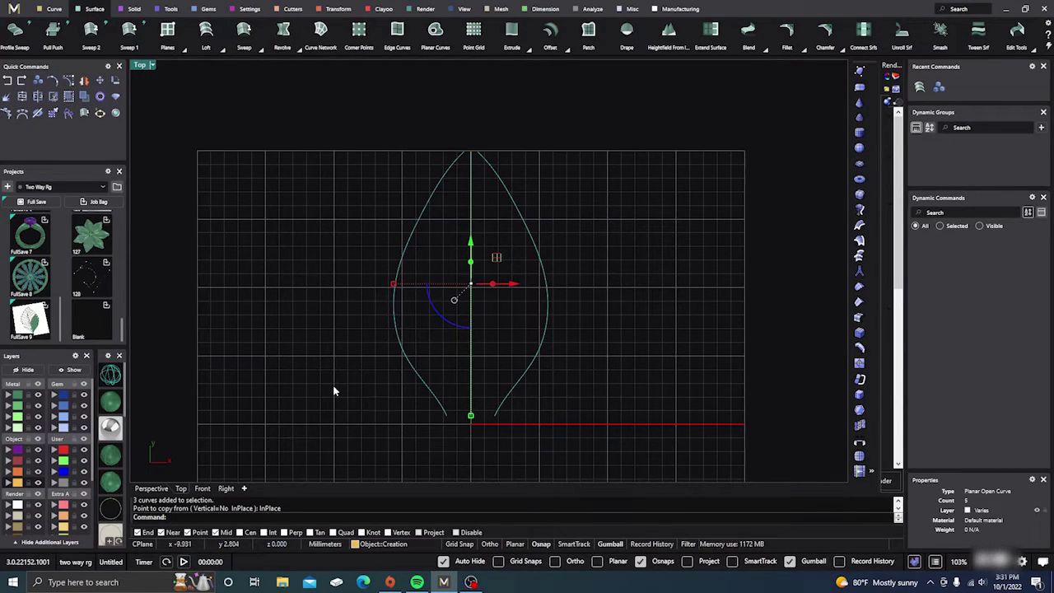
left_click(8, 82)
left_click(282, 331)
left_click(427, 384)
left_click(447, 345)
Copy the leaf's two outline curves and centre curve straight up by about 1.87 mm in the Front view
left_click_drag(563, 447, 421, 366)
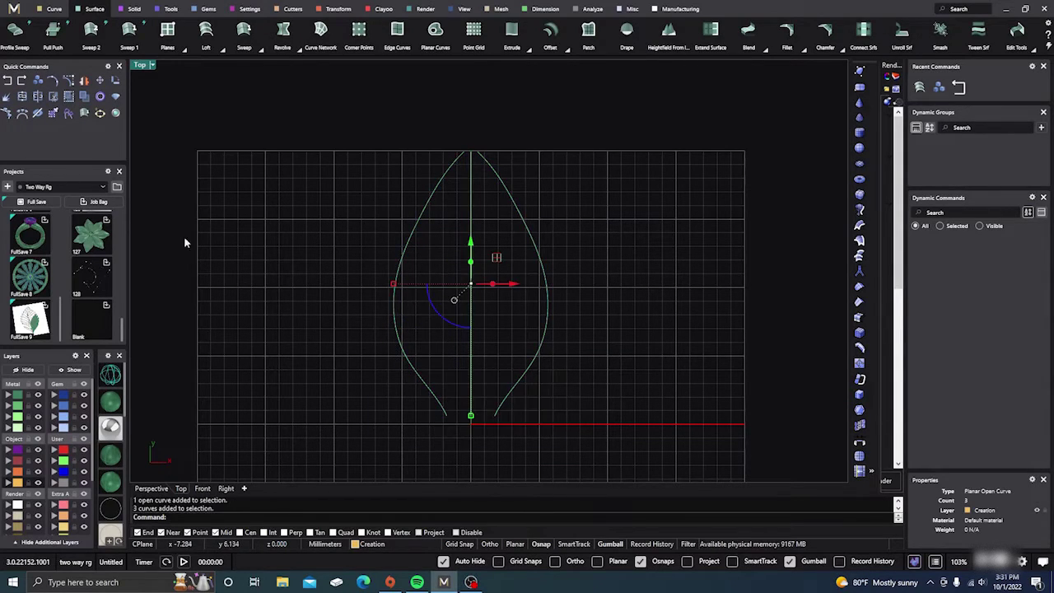
left_click(41, 85)
left_click(445, 416)
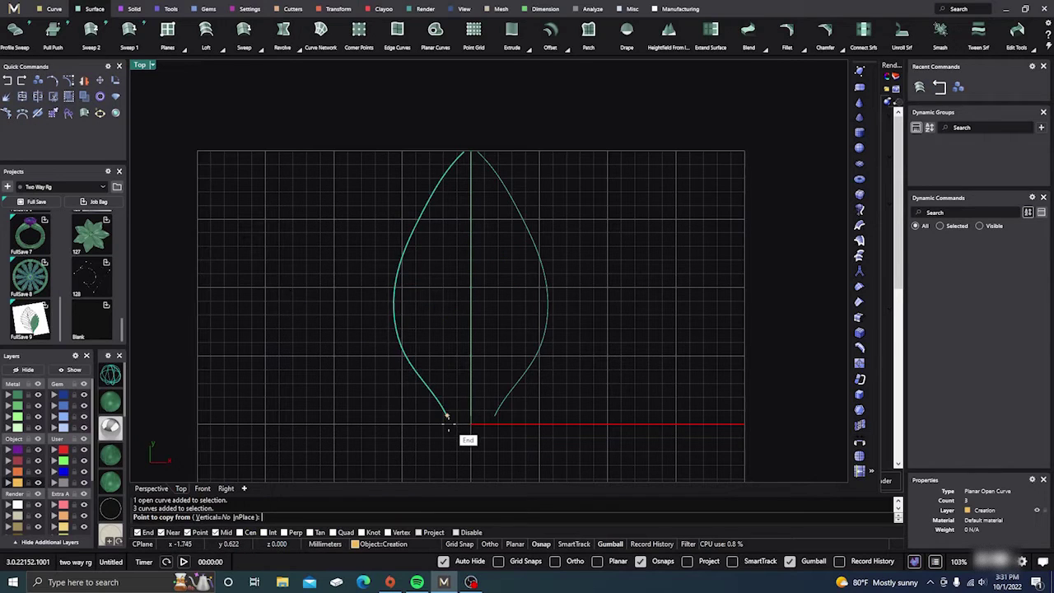
left_click(202, 489)
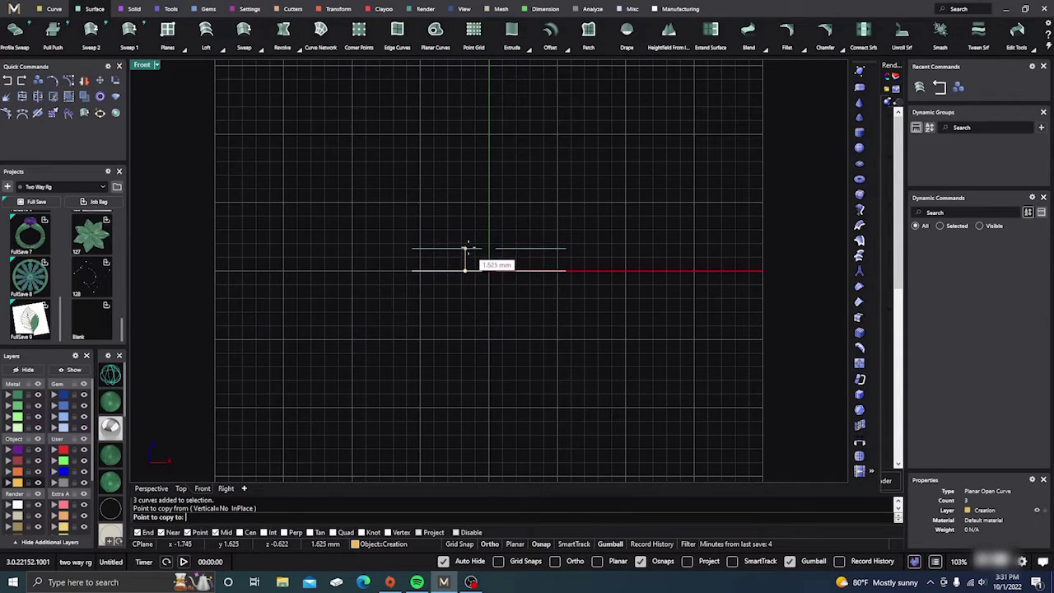
left_click(467, 246)
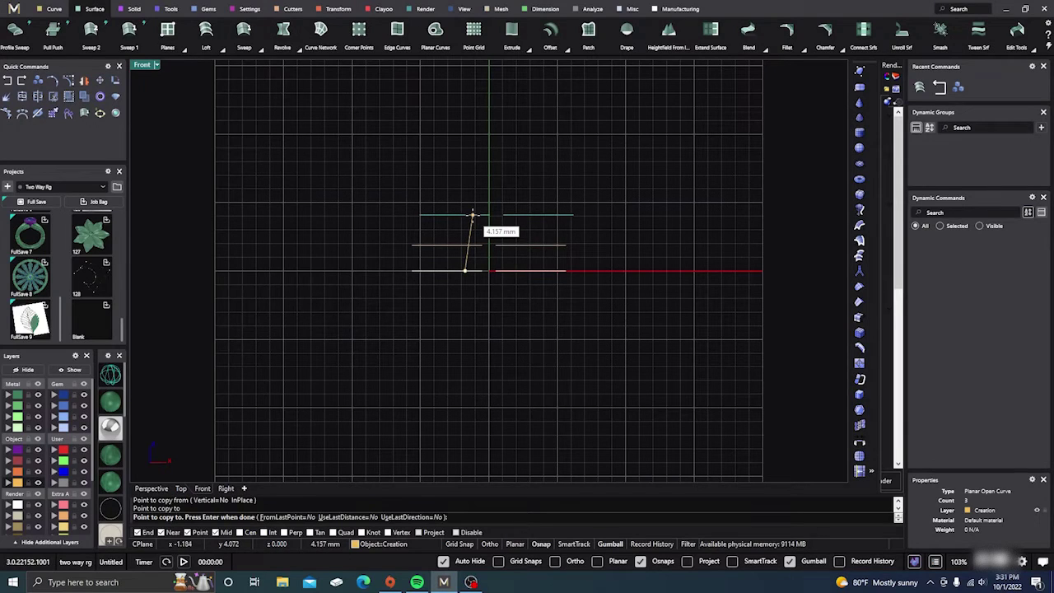
key("Return")
key("Escape")
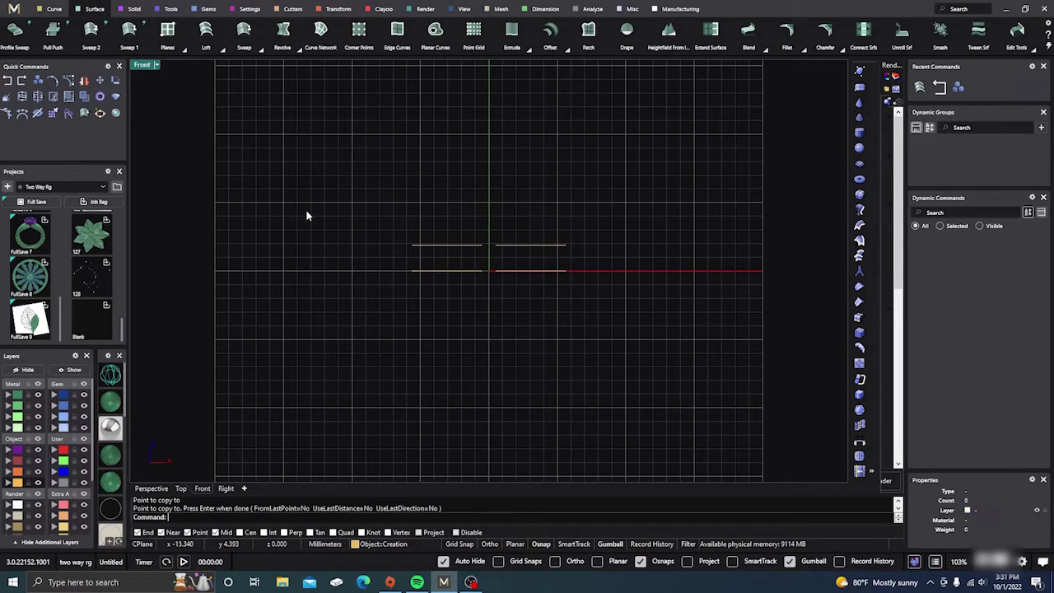
Rebuild the three upper leaf curves with a point count of 8 and degree 3, deleting the input
left_click(151, 488)
scroll(443, 321, "down", 5)
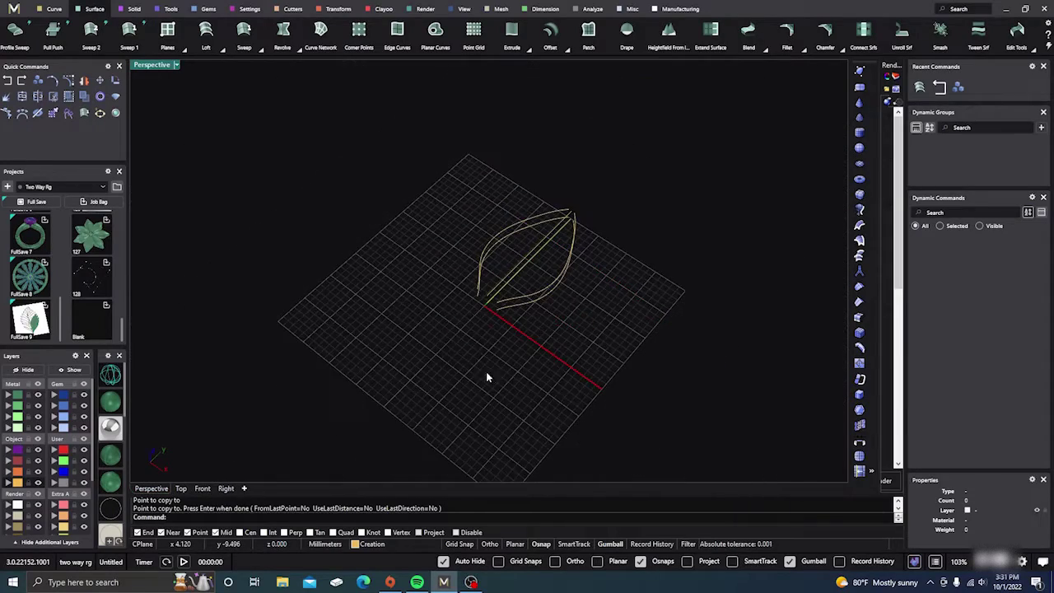
scroll(500, 331, "up", 6)
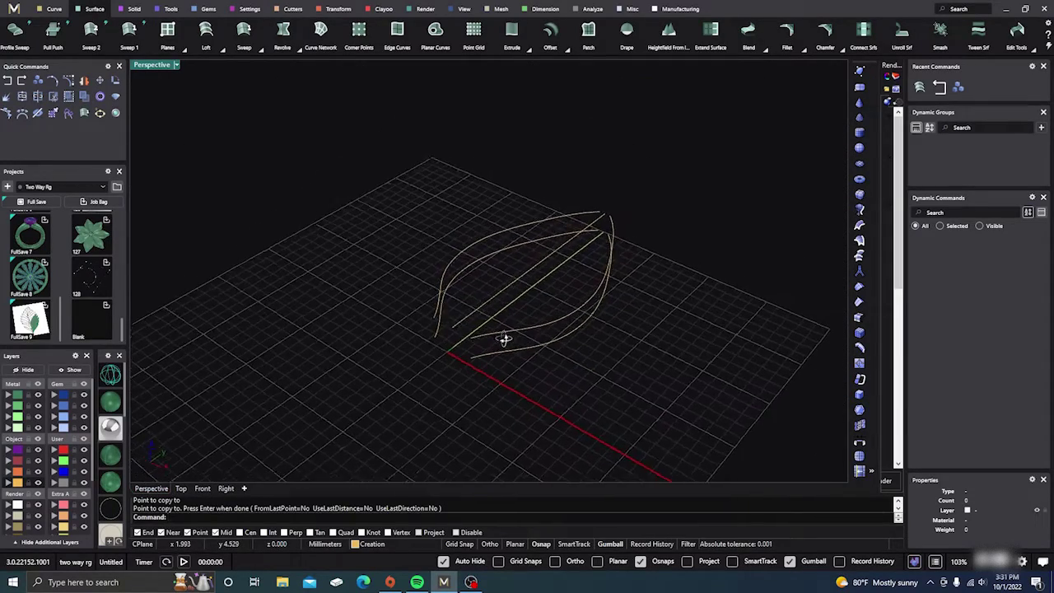
right_click_drag(521, 336, 427, 288)
right_click_drag(520, 327, 541, 285)
left_click(531, 292)
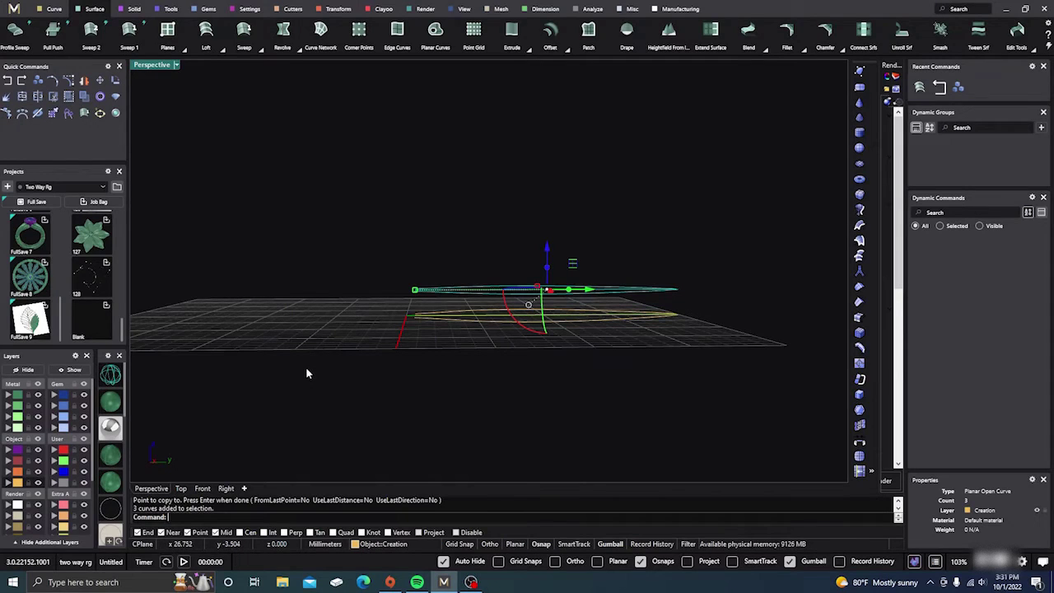
type("Rebuild")
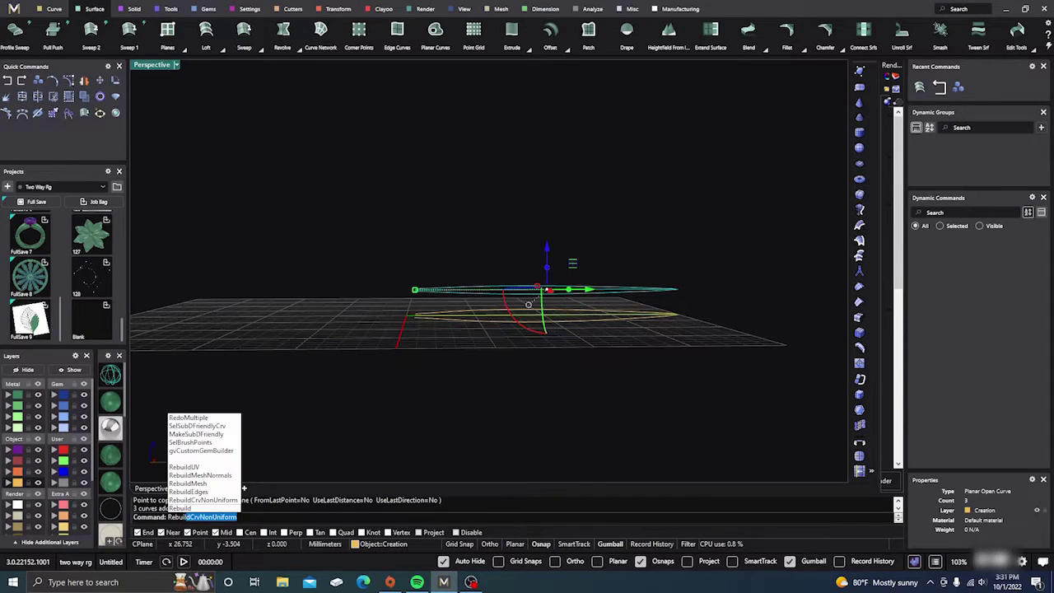
key("Return")
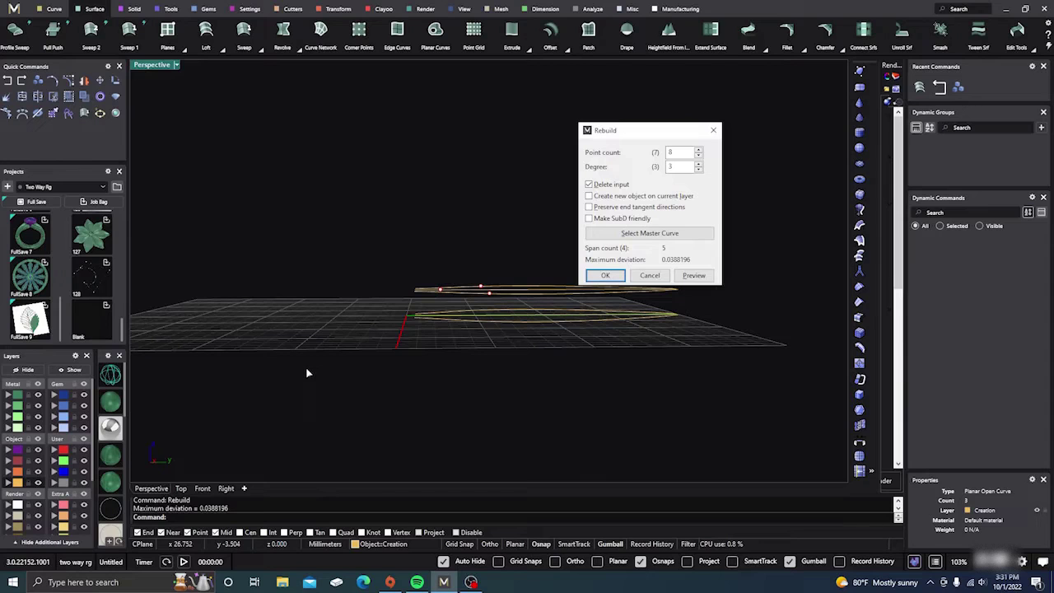
left_click(599, 275)
right_click_drag(489, 363, 553, 384)
left_click(501, 416)
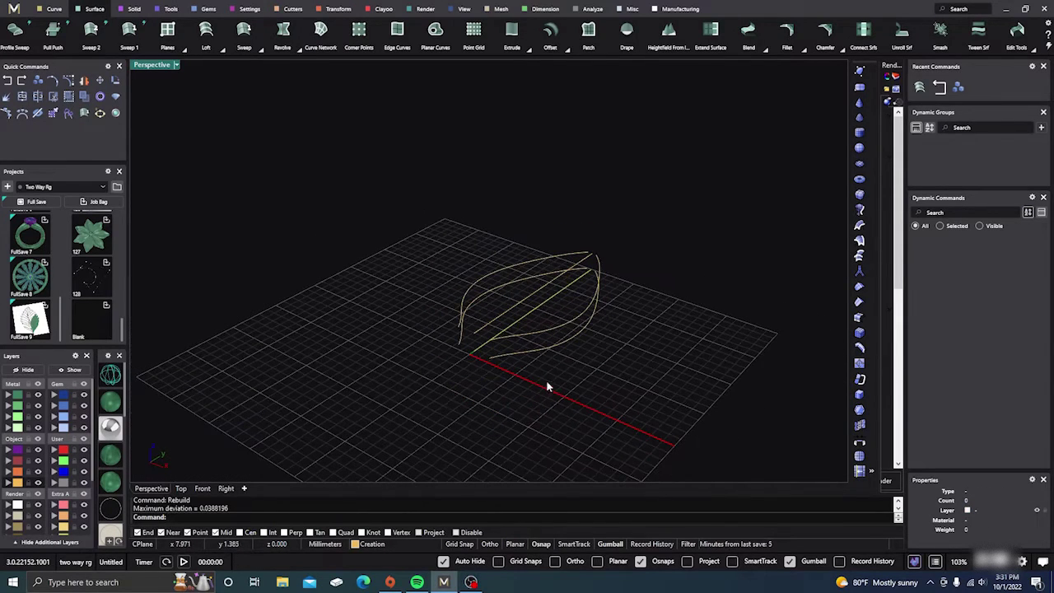
Draw an upward half-round arc about 0.97 mm wide on the Front view's baseline, beside the leaf curves, with Arc Direction
left_click(54, 9)
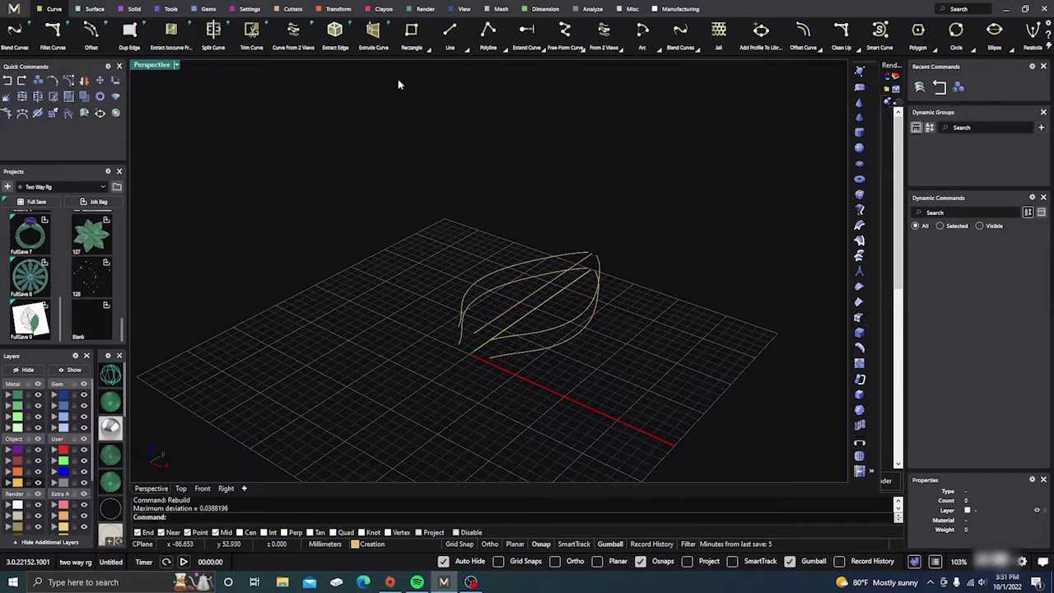
left_click(658, 51)
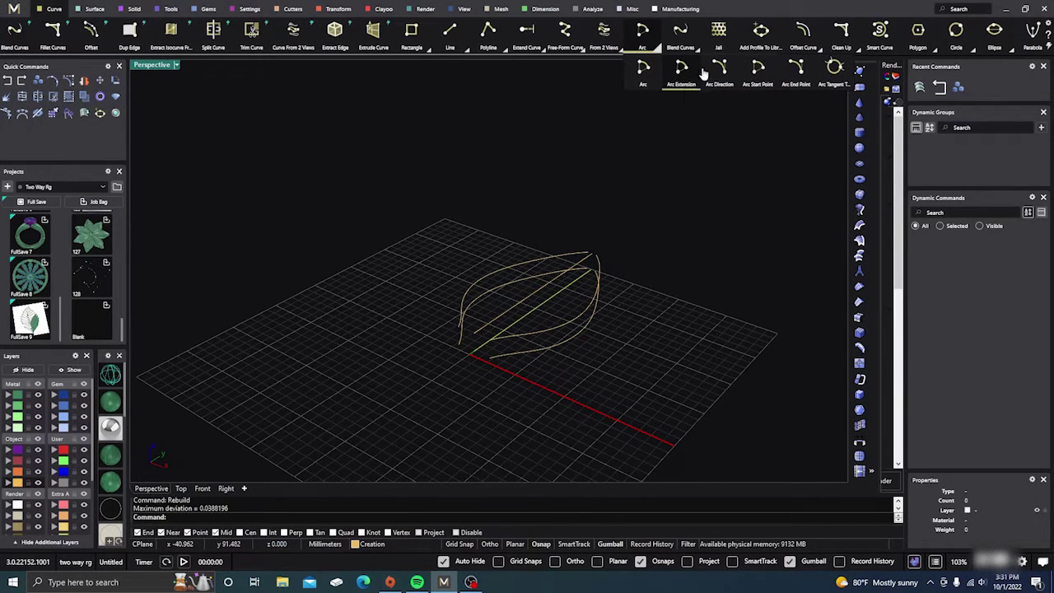
left_click(718, 70)
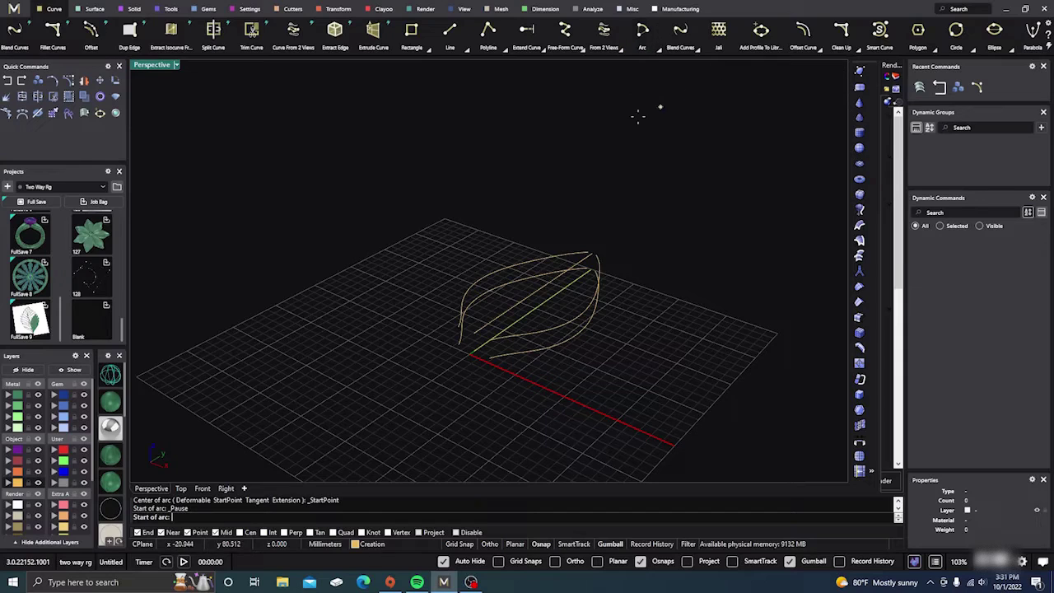
left_click(203, 488)
scroll(295, 274, "up", 3)
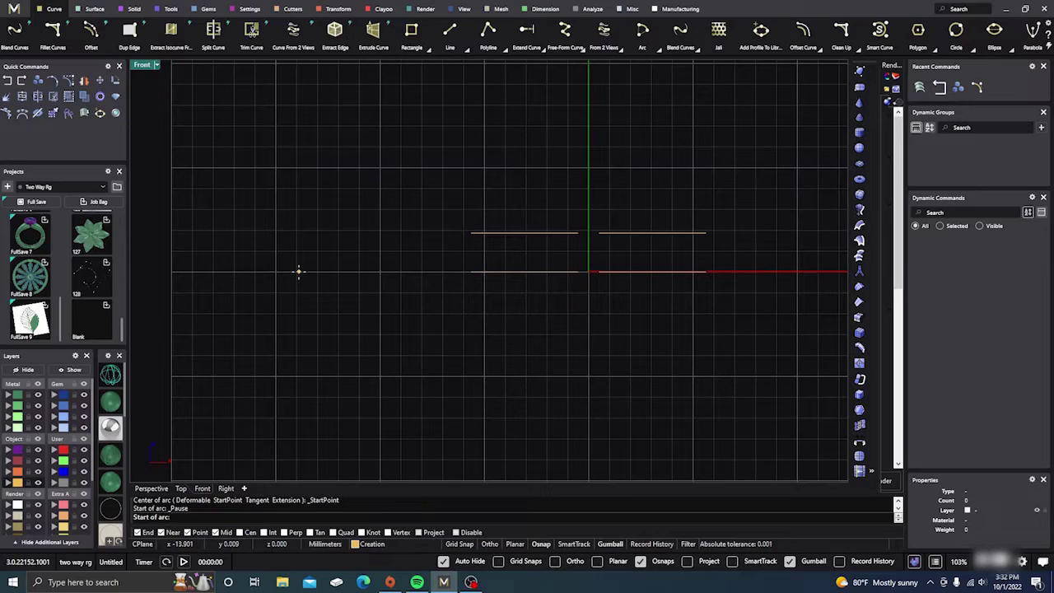
left_click(299, 272)
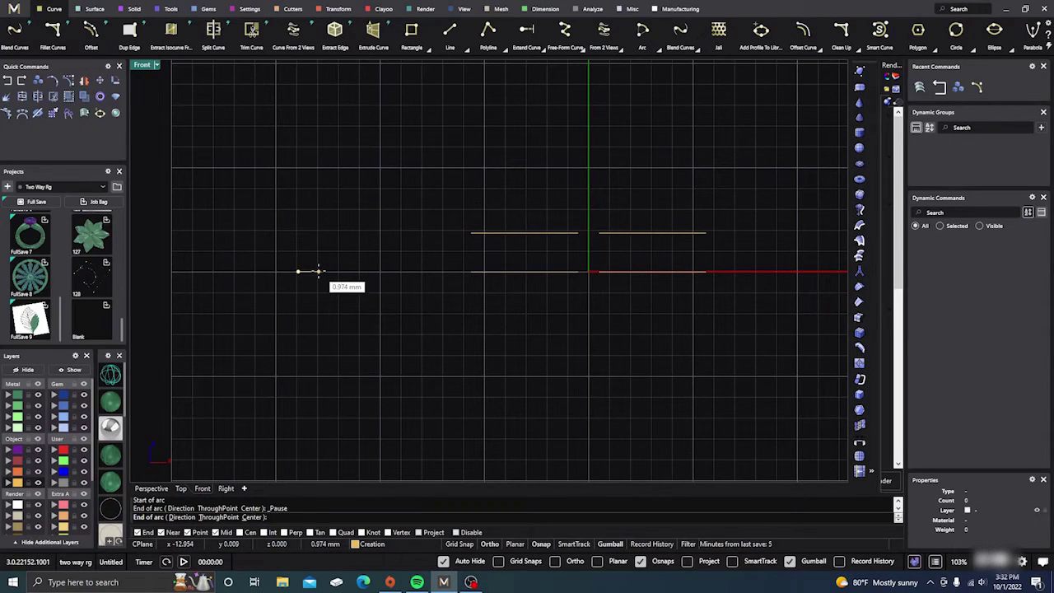
left_click(318, 271)
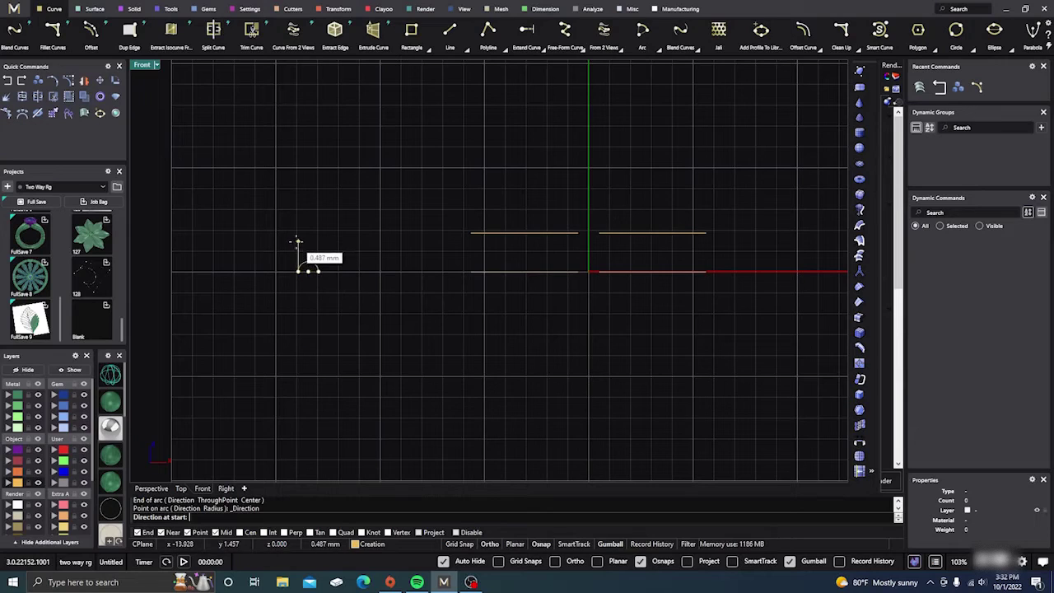
left_click(297, 241)
Show the arc's control points, nudge its three upper points vertically, and hide the points again
scroll(298, 271, "up", 5)
left_click(316, 258)
key("F10")
left_click_drag(286, 236, 340, 262)
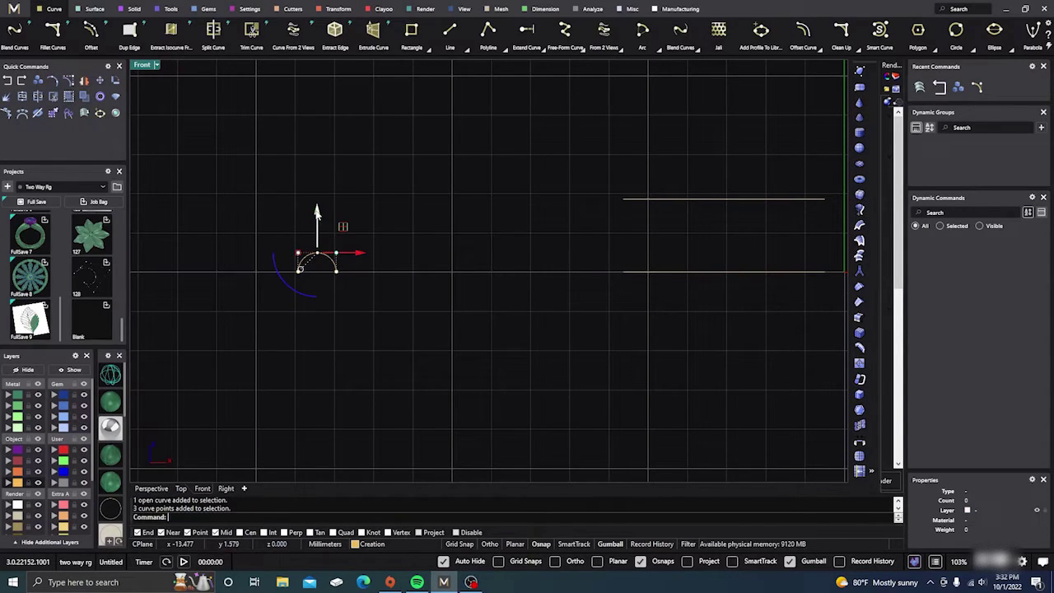
left_click_drag(316, 215, 316, 213)
key("Escape")
key("Escape")
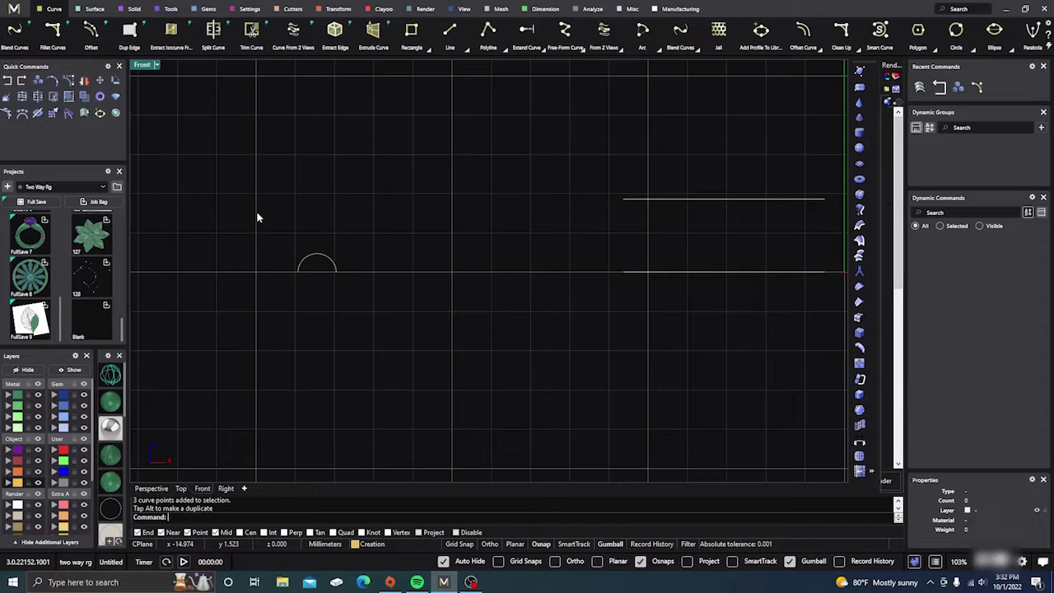
Close the arc with a straight line between its ends and join both into one closed half-round profile
left_click(447, 34)
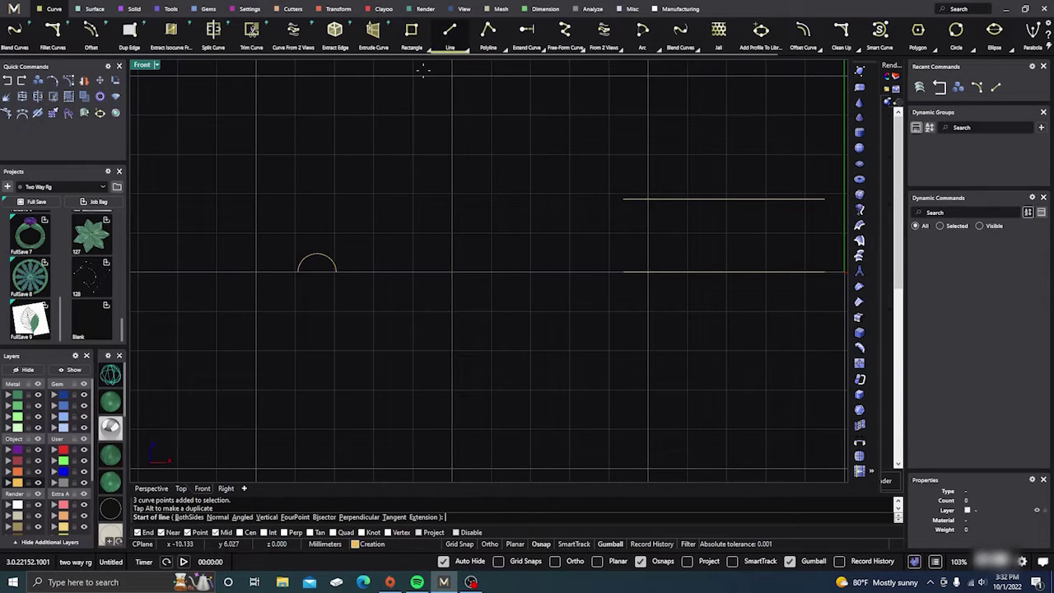
left_click(298, 273)
key("Escape")
left_click_drag(268, 218, 336, 279)
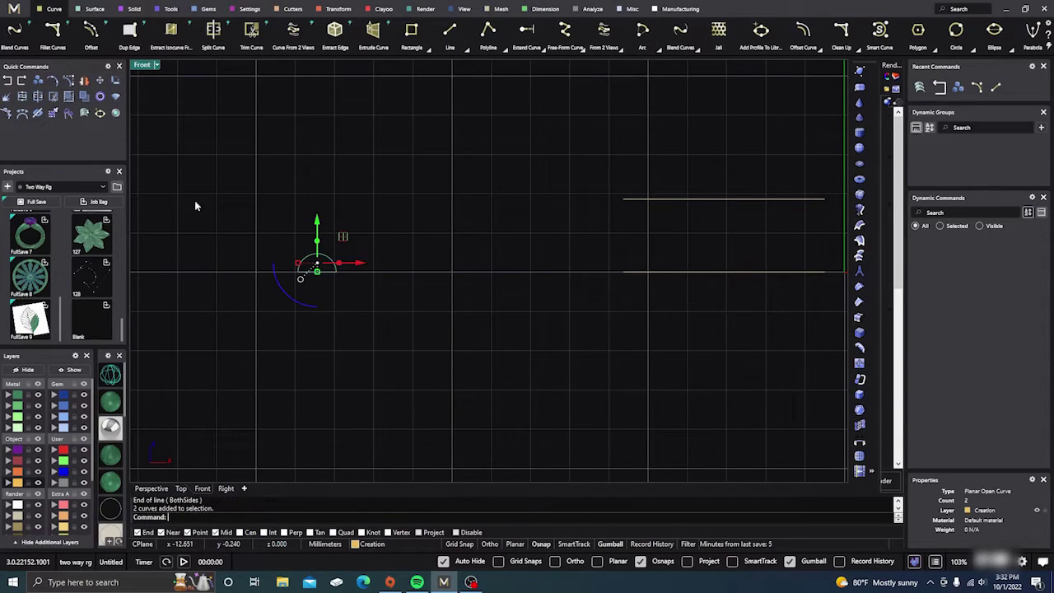
left_click(22, 96)
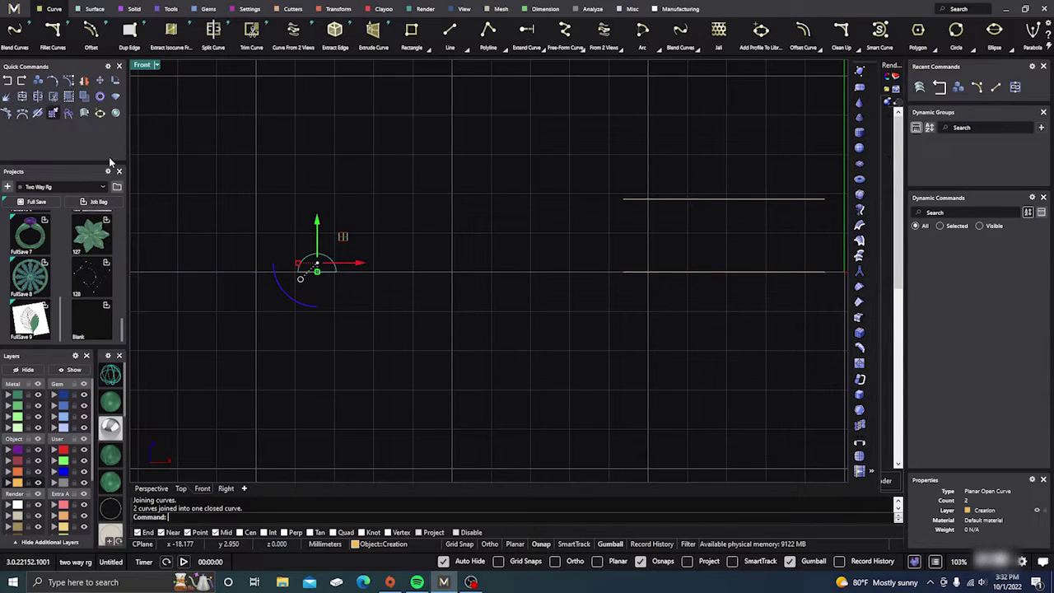
Copy the closed half-round profile from its base midpoint to both ends of the upper centre curve
left_click(319, 257)
key("Escape")
left_click_drag(266, 217, 342, 304)
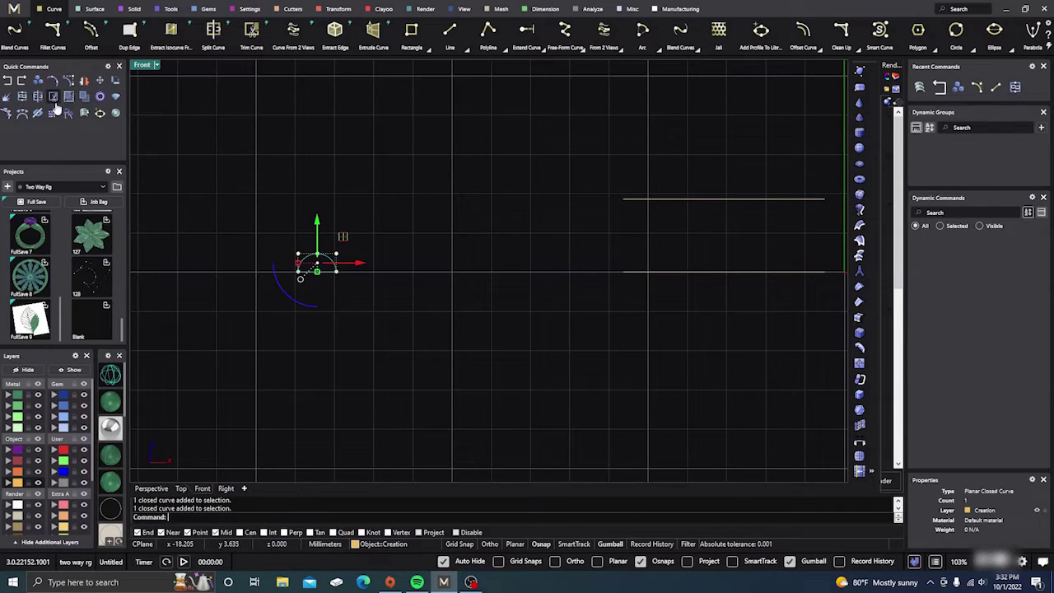
left_click(37, 81)
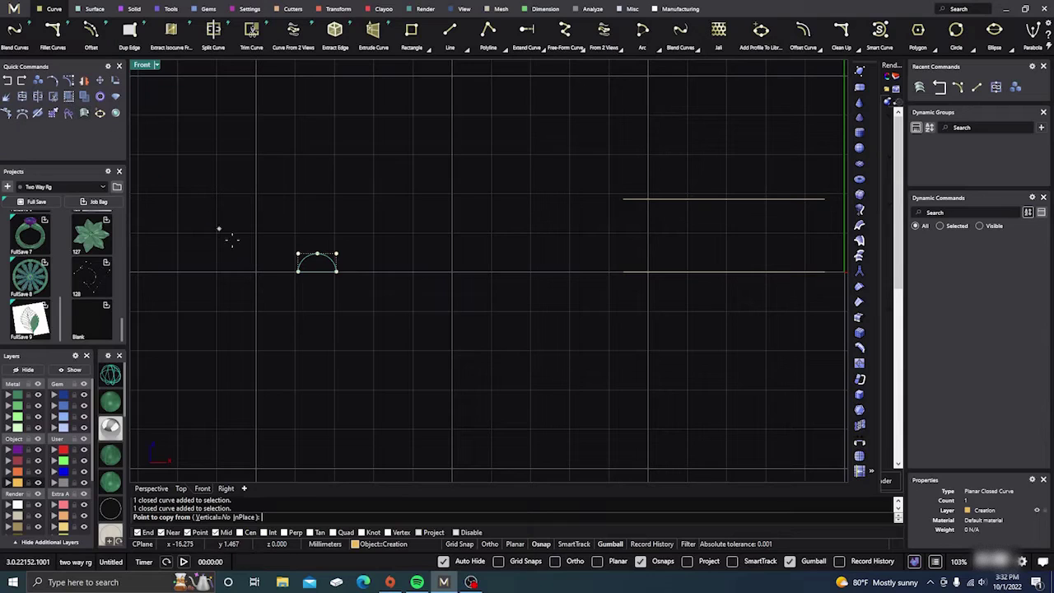
left_click(317, 271)
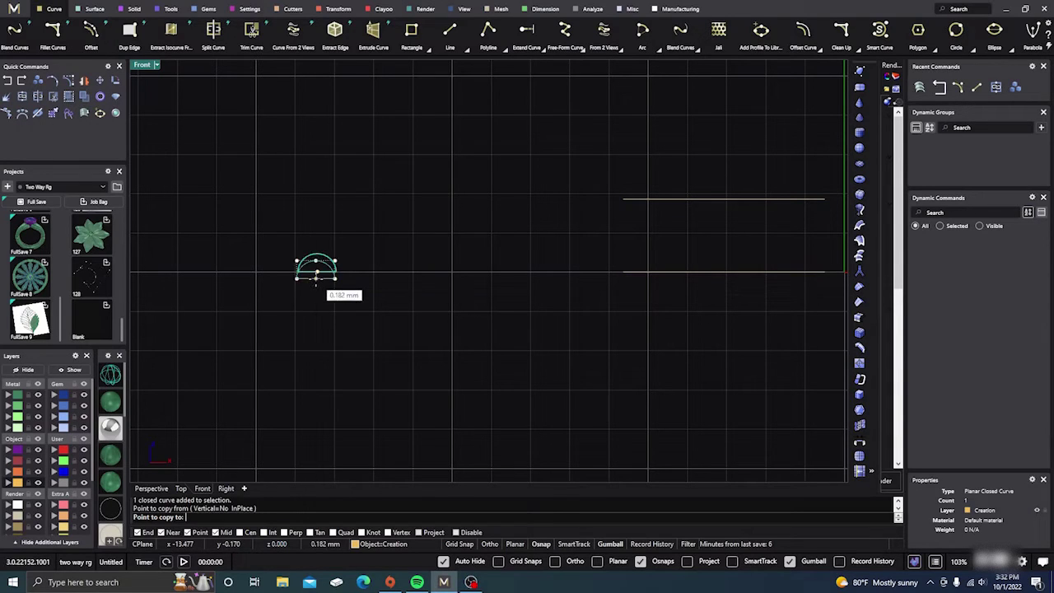
left_click(153, 489)
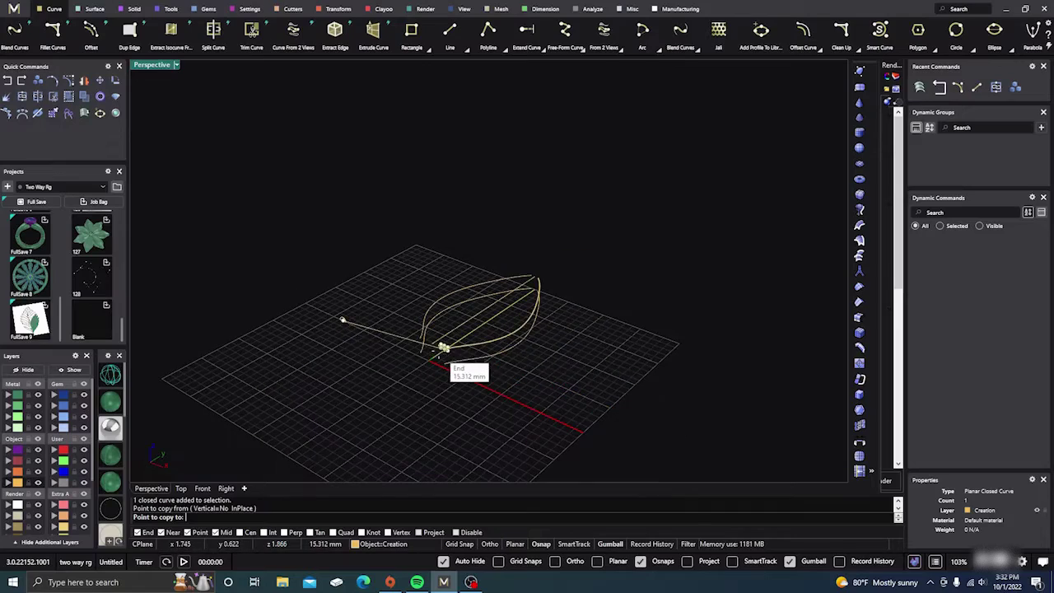
scroll(430, 339, "up", 6)
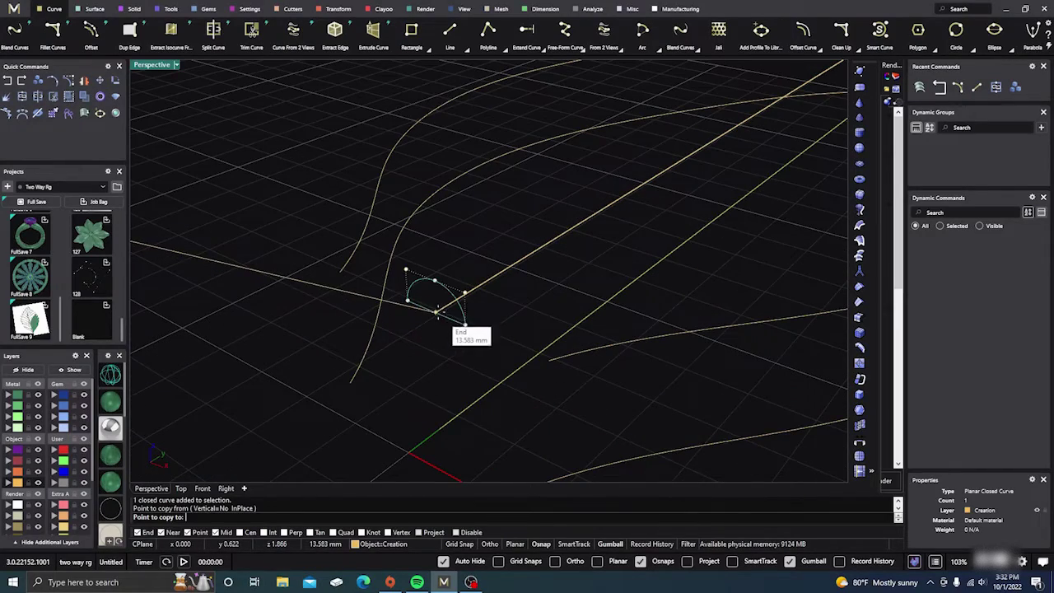
left_click(436, 312)
scroll(400, 395, "down", 9)
scroll(605, 259, "up", 7)
left_click(605, 237)
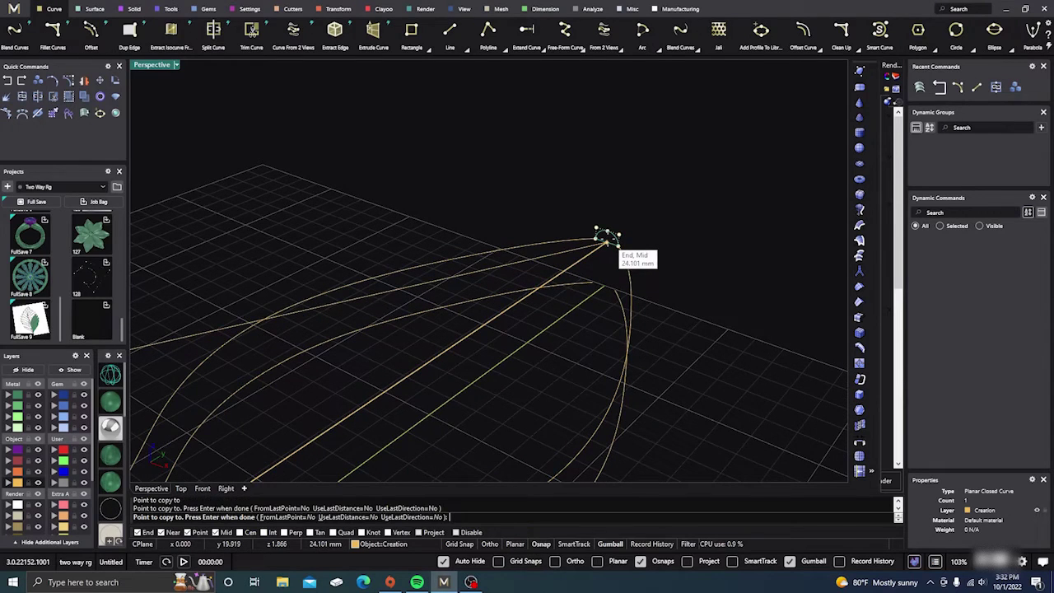
Finish the profile copies and explode the closed half-round profiles at both ends of the upper centre curve
key("Return")
scroll(601, 247, "down", 3)
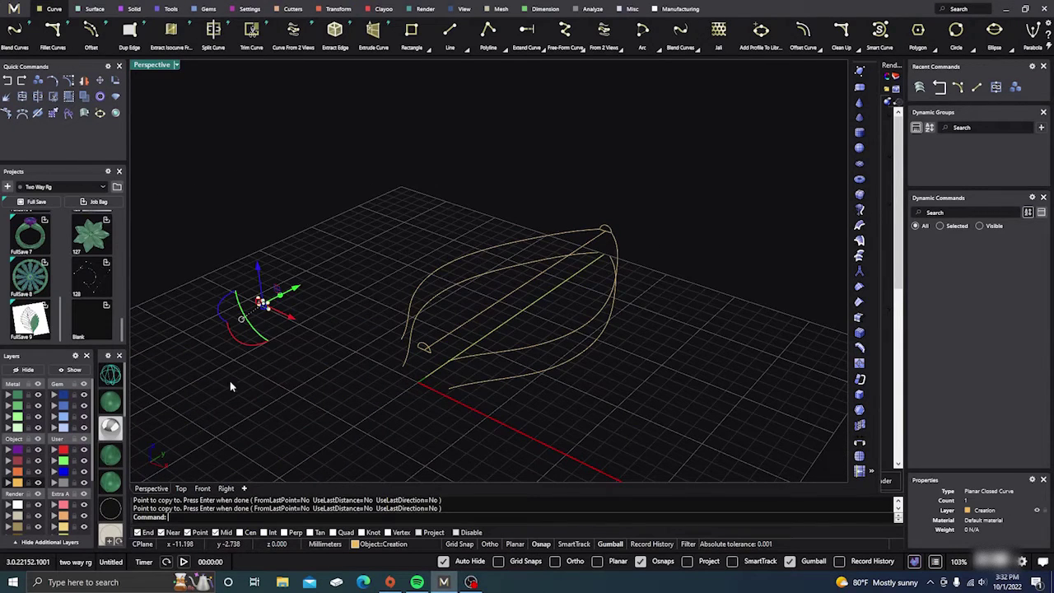
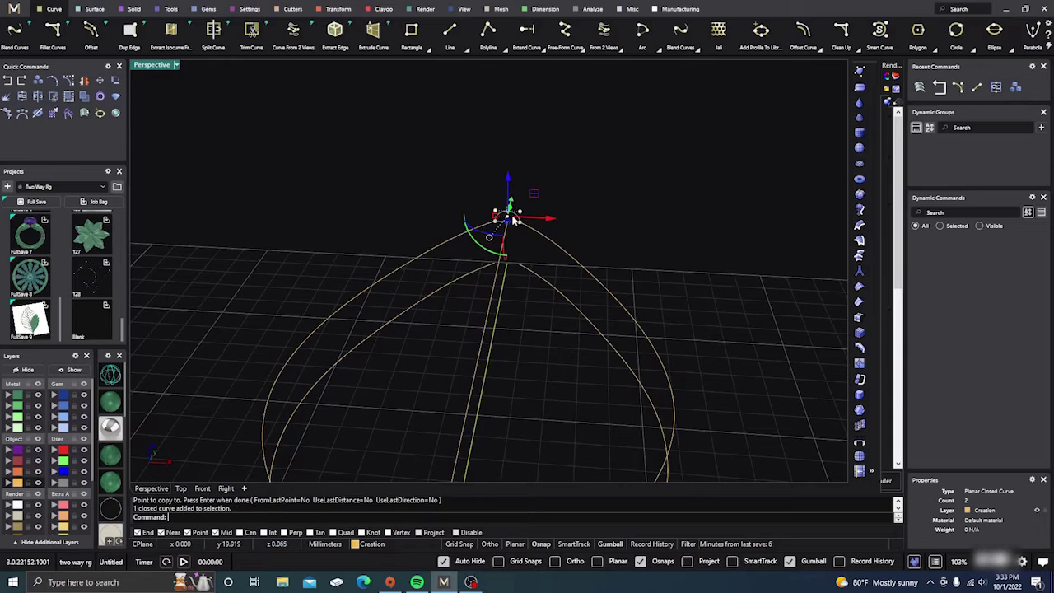
scroll(454, 287, "down", 5)
scroll(431, 376, "up", 3)
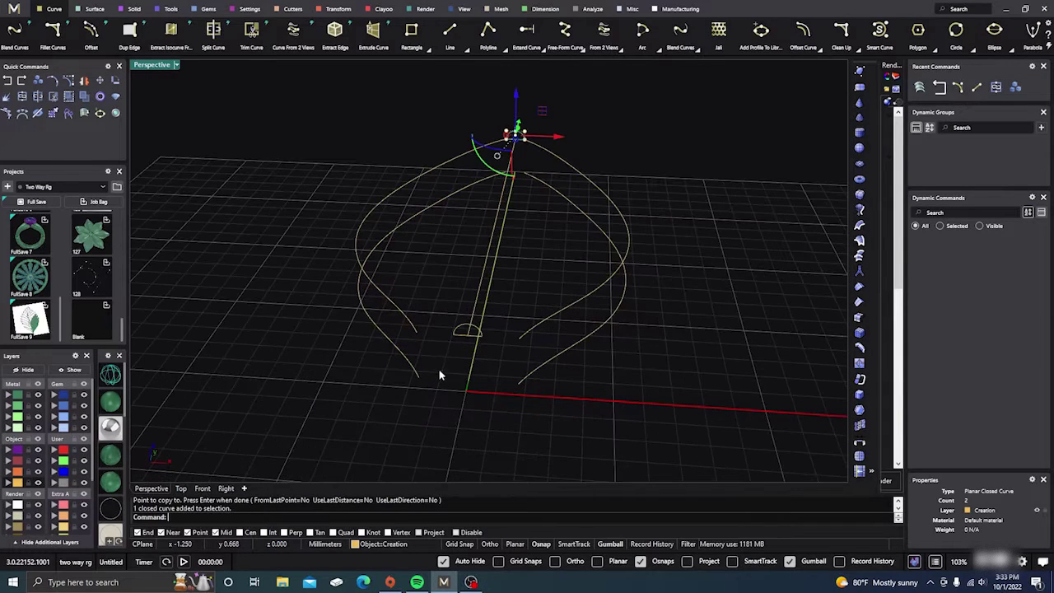
left_click(466, 328, "shift")
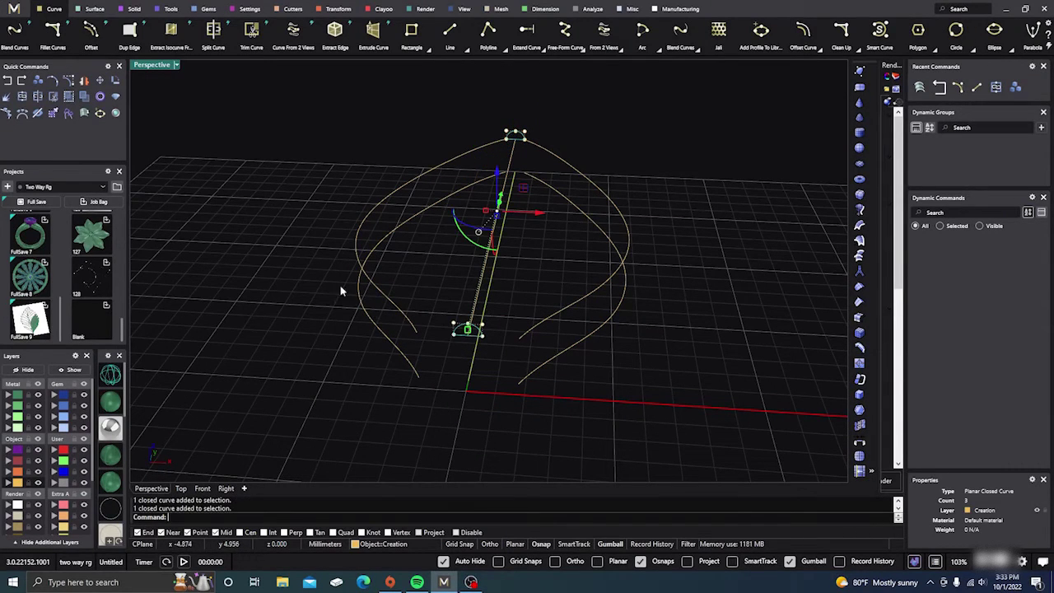
left_click(6, 97)
Delete the straight base line from both half-round profiles, keeping only the arcs
left_click(451, 391)
left_click(474, 337)
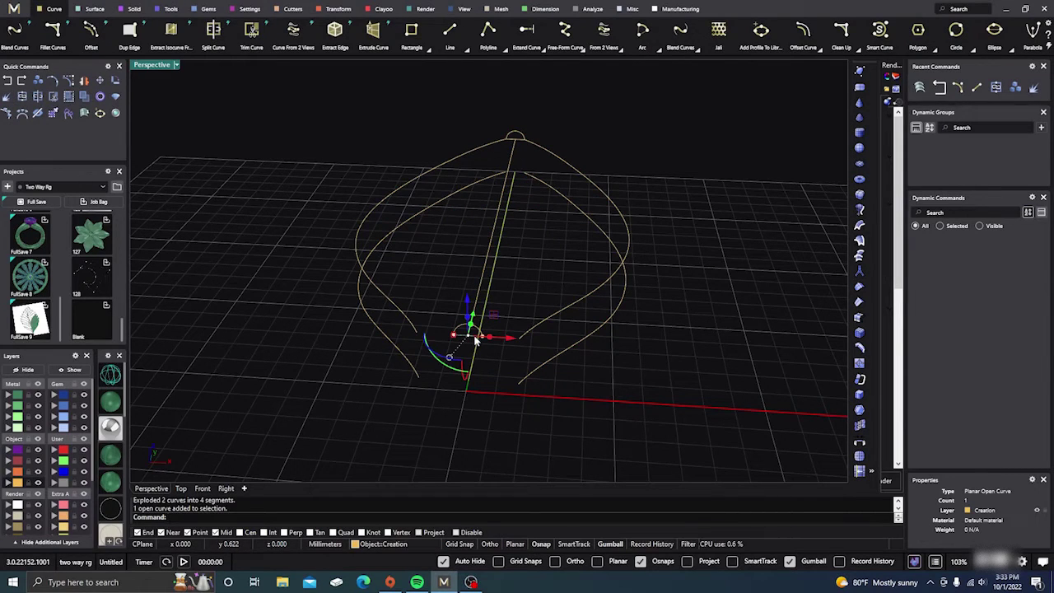
key("Delete")
scroll(511, 155, "up", 4)
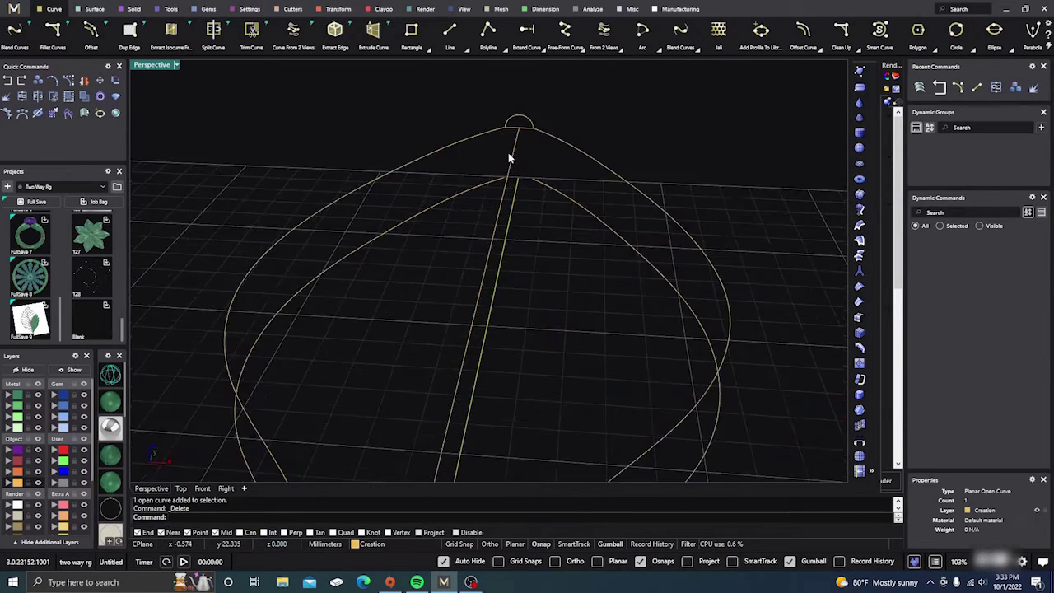
left_click(531, 125)
Lower the three interior control points of the upper centre curve that lie nearest the leaf's base
right_click_drag(560, 301, 544, 393)
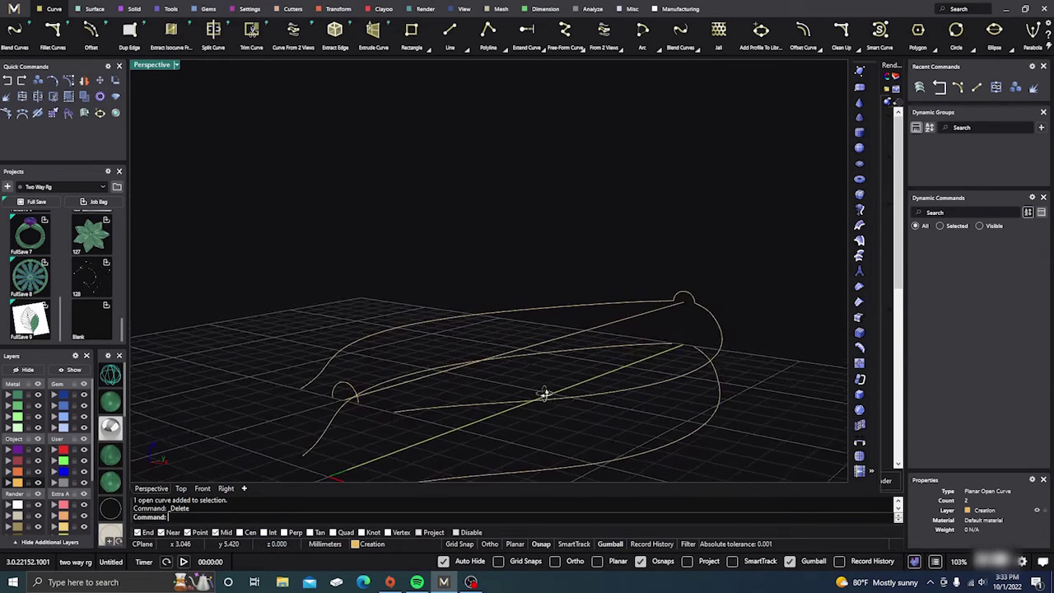
left_click(517, 354)
right_click_drag(473, 398, 401, 387)
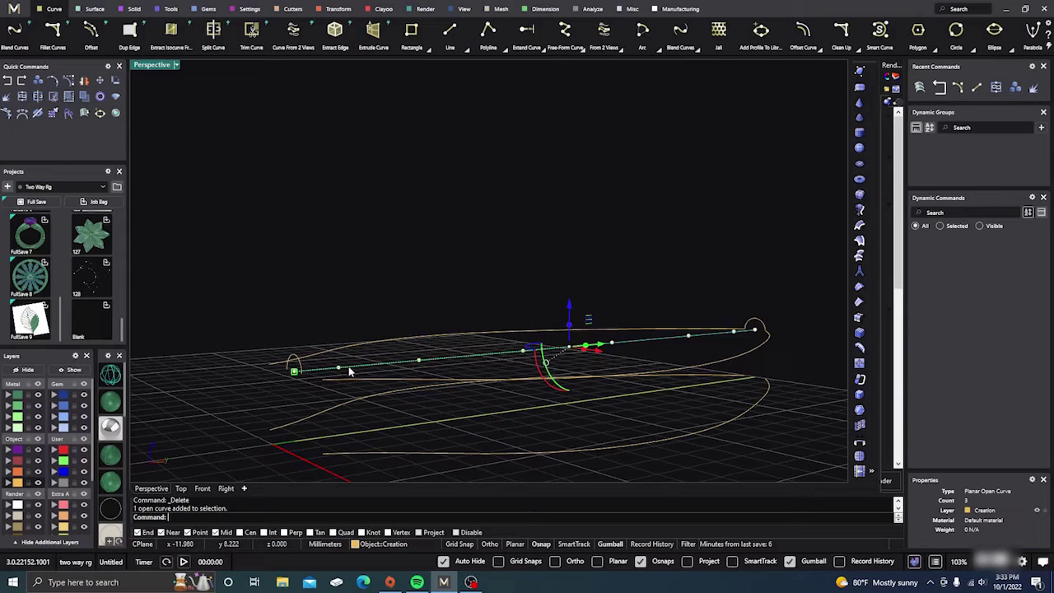
left_click(338, 368)
left_click_drag(339, 323, 341, 335)
left_click(418, 363)
left_click_drag(418, 317, 418, 328)
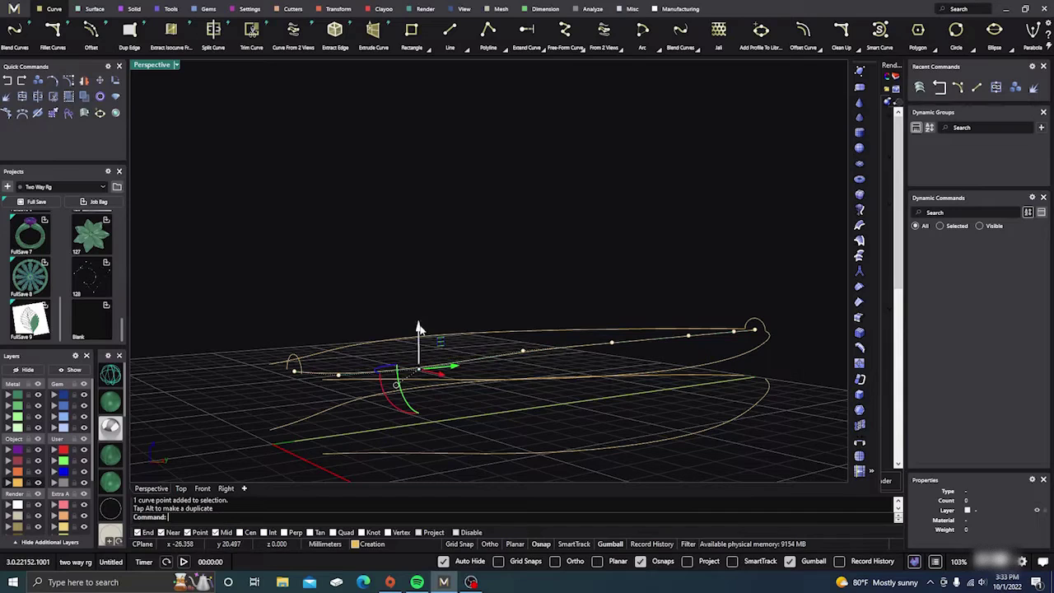
left_click(522, 351)
left_click_drag(523, 310, 525, 326)
Lower the three interior control points of the upper centre curve nearest the leaf's tip and deselect the curve
left_click(611, 343)
left_click_drag(611, 305, 624, 323)
left_click(688, 337)
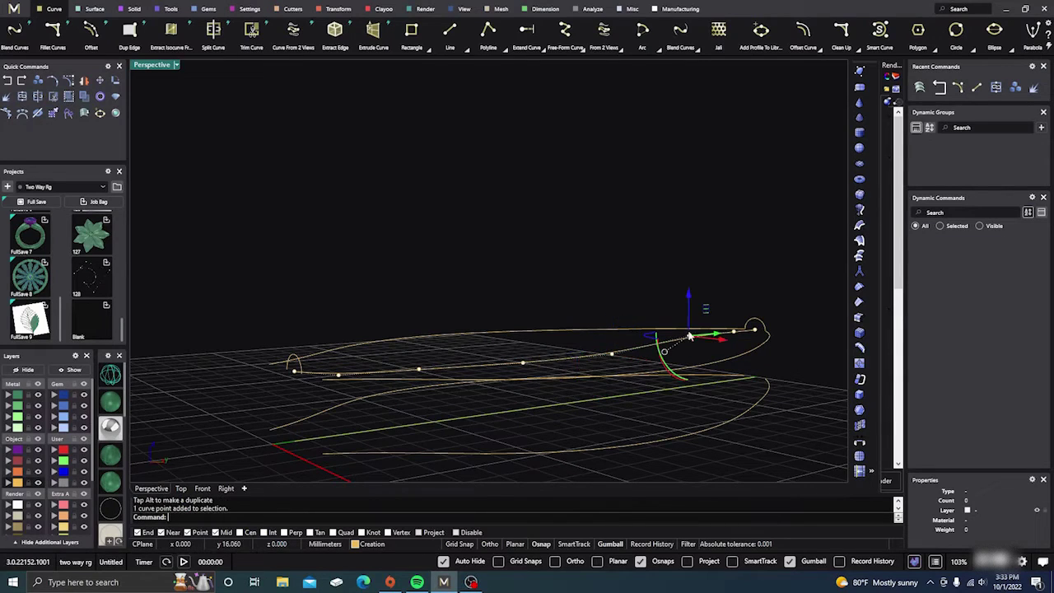
left_click_drag(689, 302, 704, 321)
left_click(733, 335)
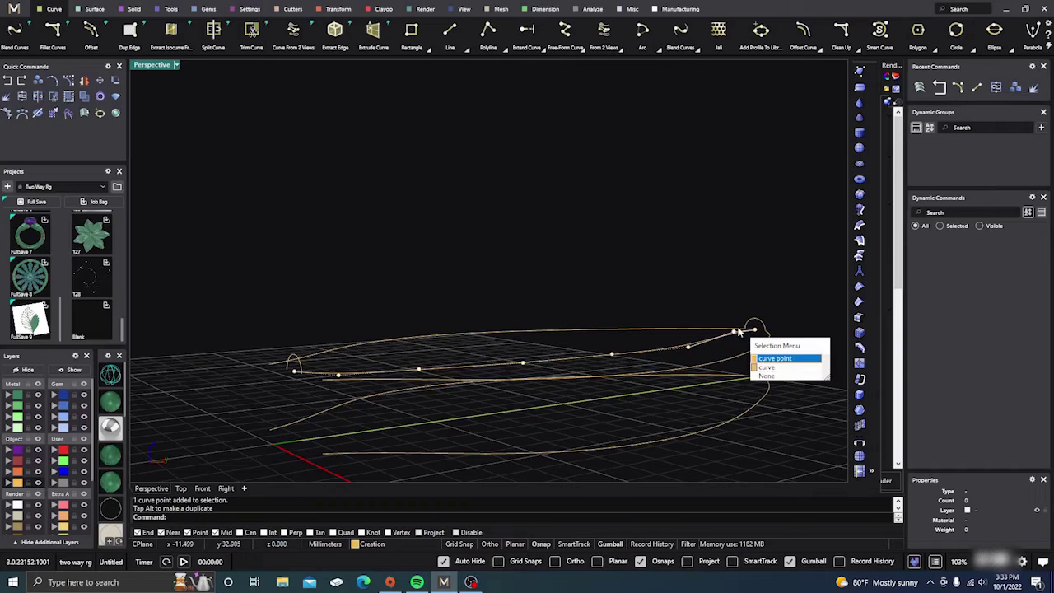
left_click(770, 359)
left_click_drag(733, 294, 736, 302)
key("Escape")
key("Escape")
Raise two interior control points of the upper outline curve on the negative-X side, one near the base and one mid-length
right_click_drag(530, 314, 480, 323)
left_click(424, 307)
left_click(330, 344)
left_click_drag(327, 309, 330, 300)
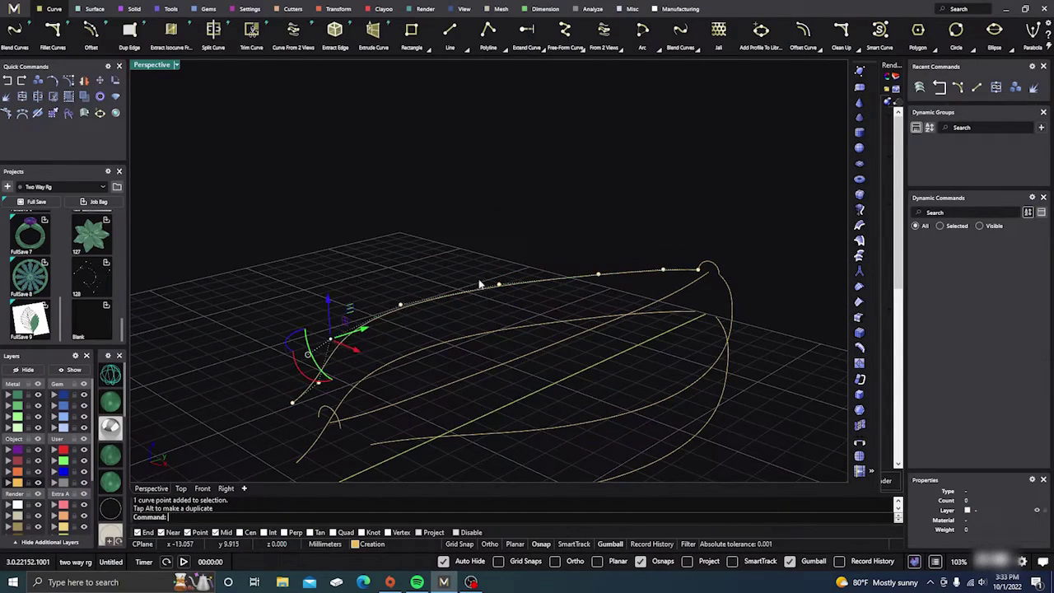
left_click(500, 285)
left_click_drag(498, 247, 500, 238)
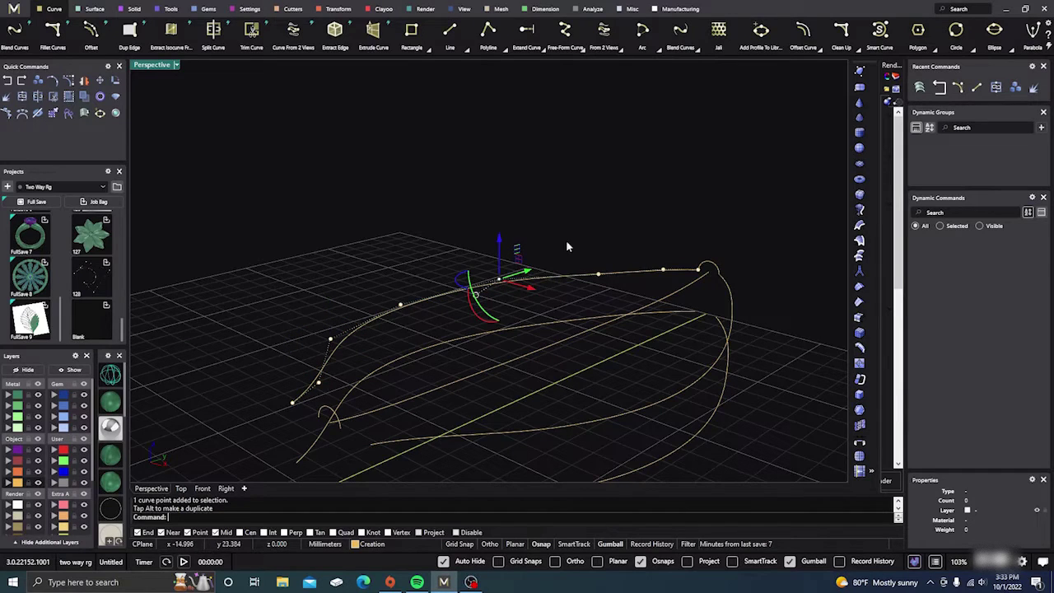
Raise three interior control points of the upper outline curve on the positive-X side and deselect the curve
left_click(620, 417)
left_click(427, 436)
left_click_drag(423, 401, 424, 395)
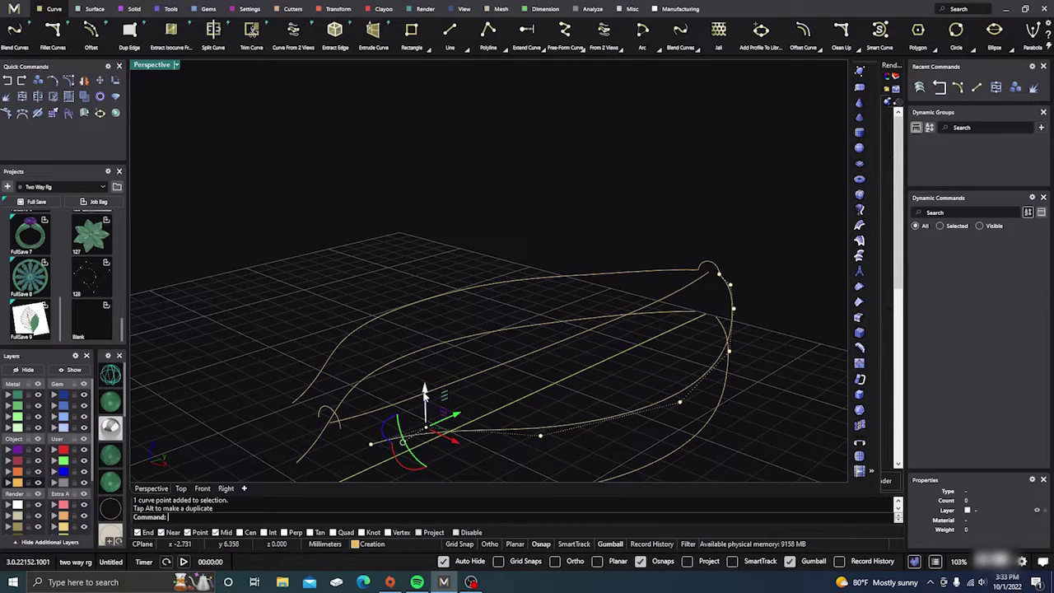
left_click(679, 405)
left_click_drag(681, 366, 686, 350)
left_click(733, 312)
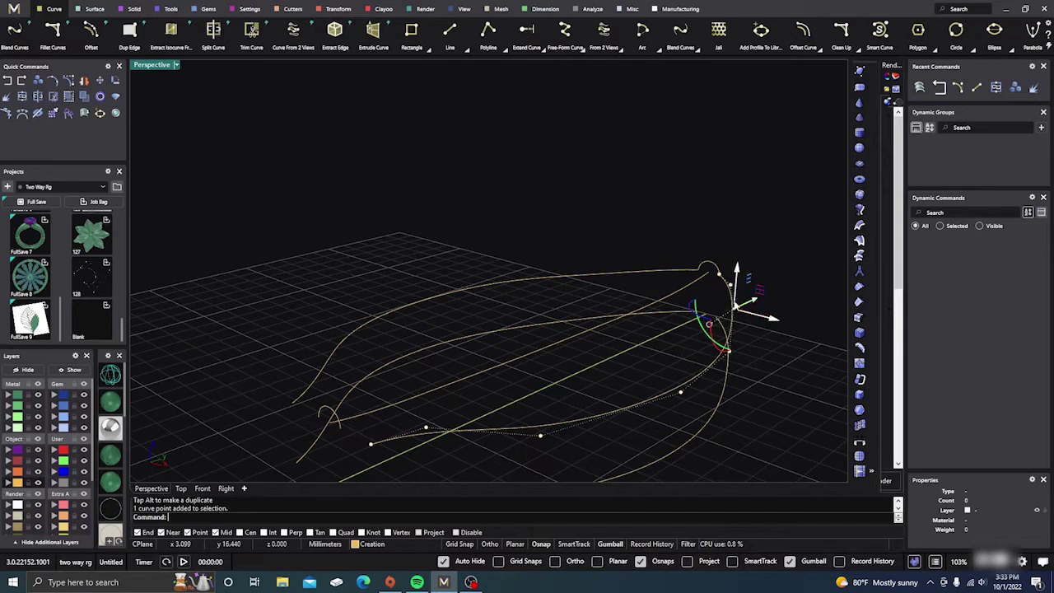
left_click_drag(737, 268, 736, 261)
key("Escape")
Copy the upper centre curve with Orient (Copy=Yes, Scale=3D) from its ends onto the negative-X ends of both half-round arcs
right_click_drag(463, 230, 500, 361)
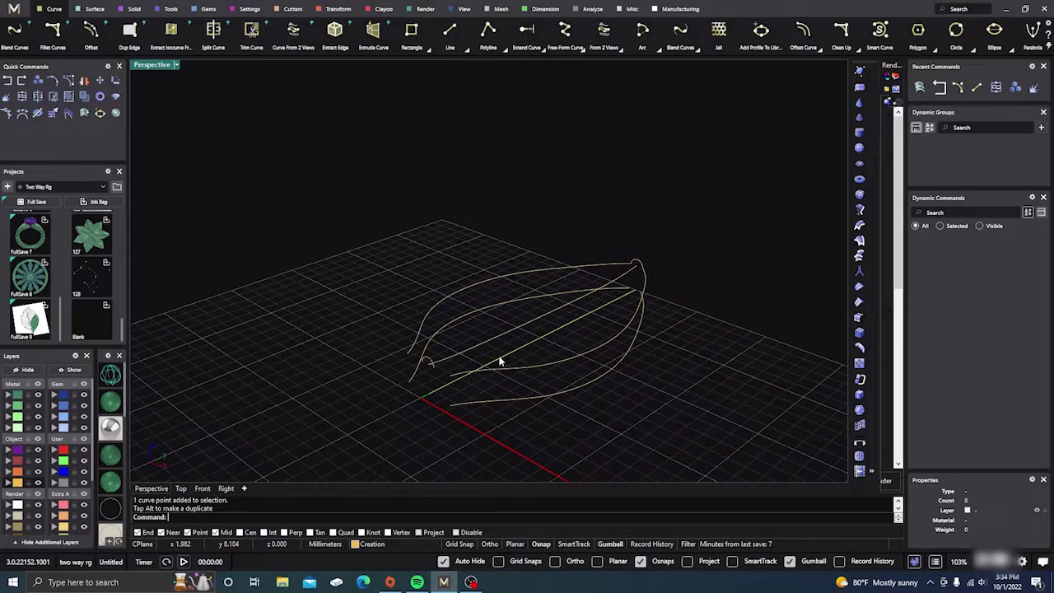
left_click(339, 9)
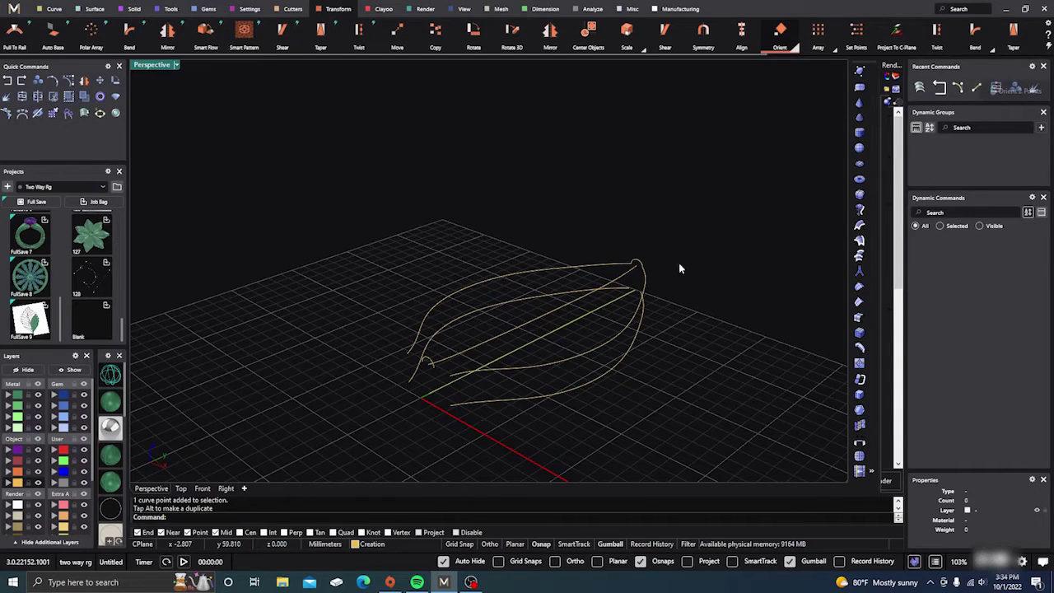
left_click(530, 329)
scroll(437, 394, "up", 3)
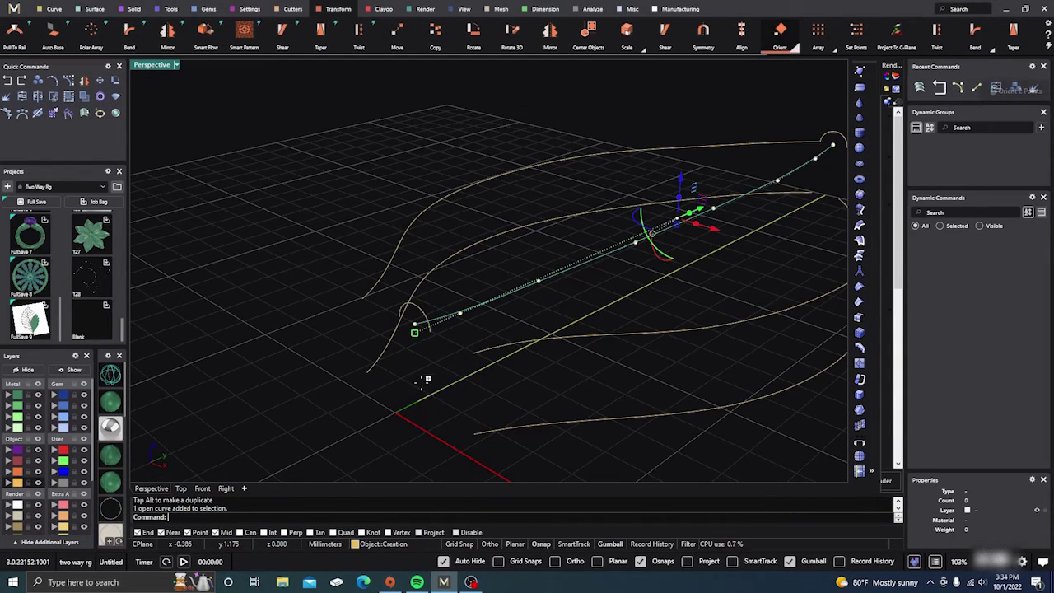
right_click(421, 384)
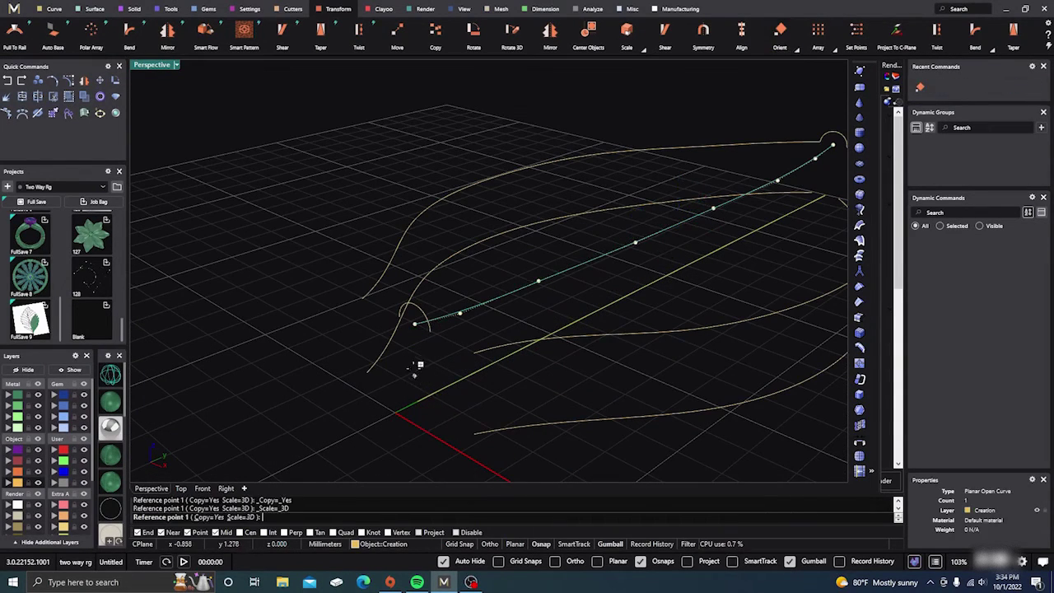
left_click(416, 323)
scroll(314, 363, "down", 8)
scroll(502, 292, "up", 7)
scroll(530, 282, "up", 2)
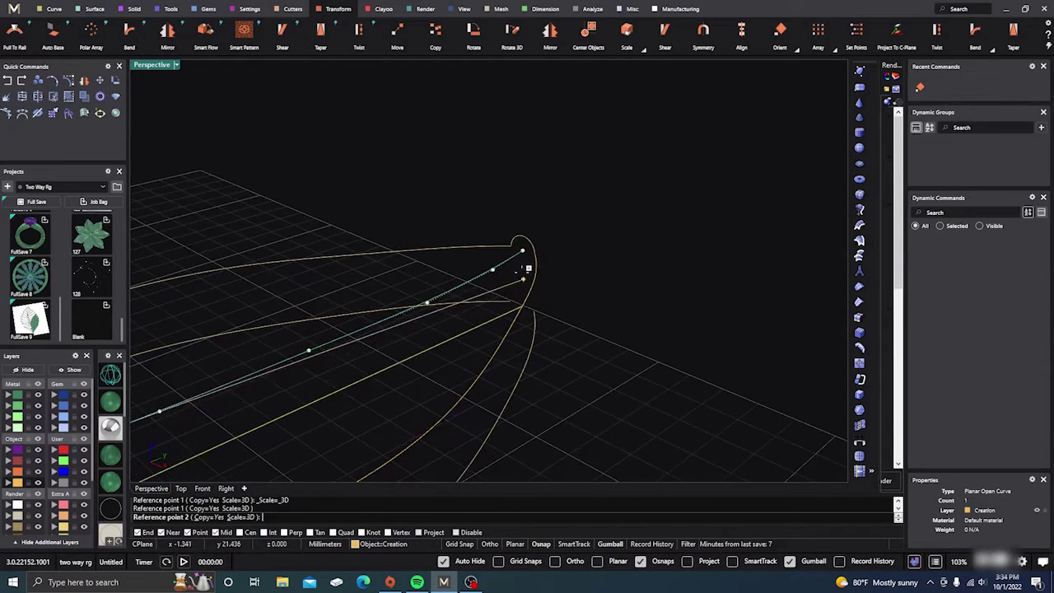
left_click(526, 246)
scroll(499, 303, "down", 3)
scroll(236, 365, "up", 4)
left_click(217, 265)
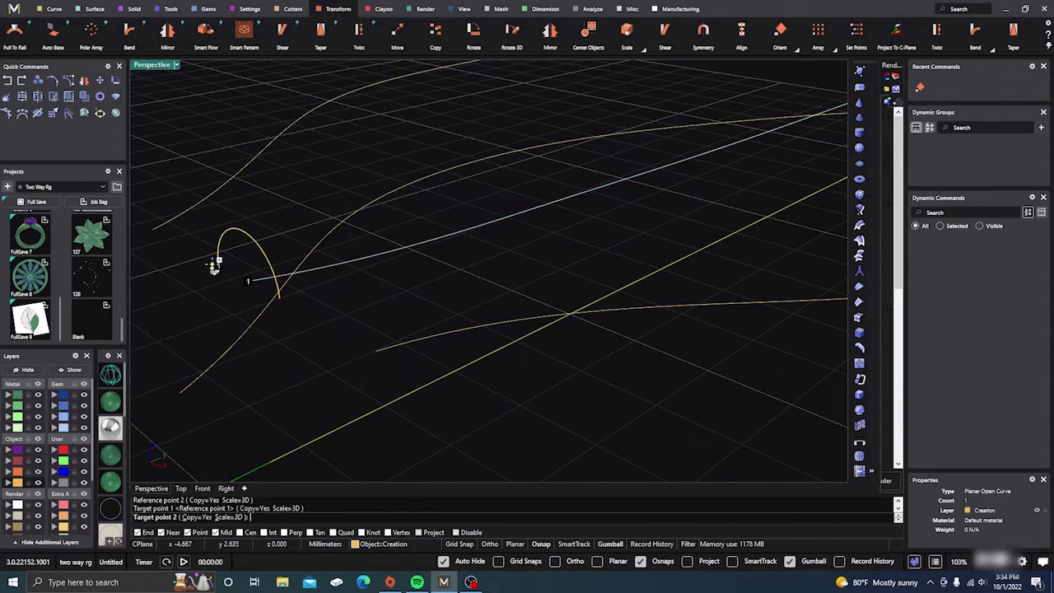
scroll(207, 323, "down", 3)
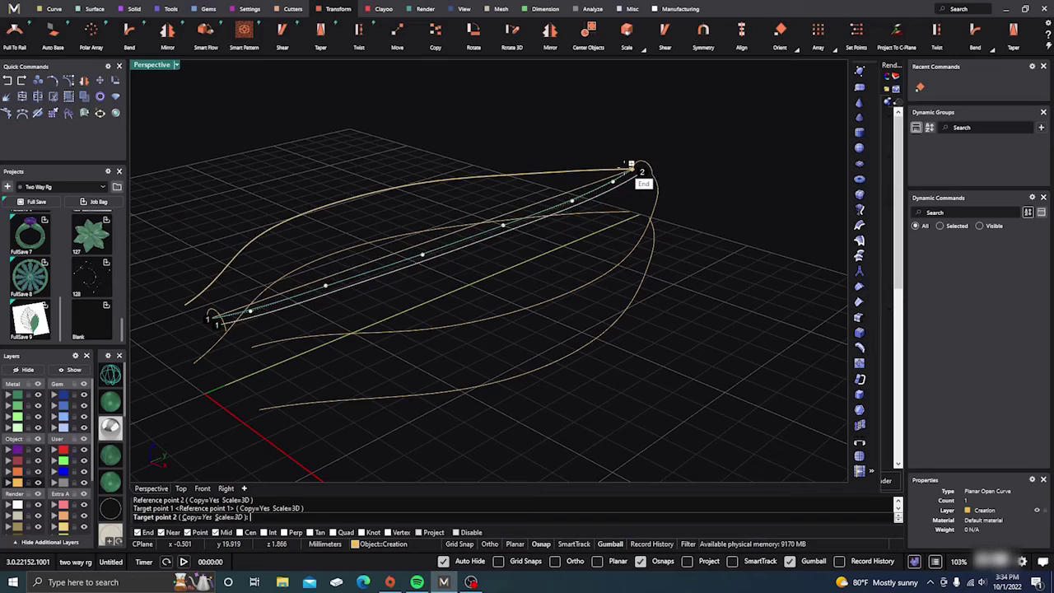
scroll(636, 169, "up", 3)
scroll(636, 169, "up", 4)
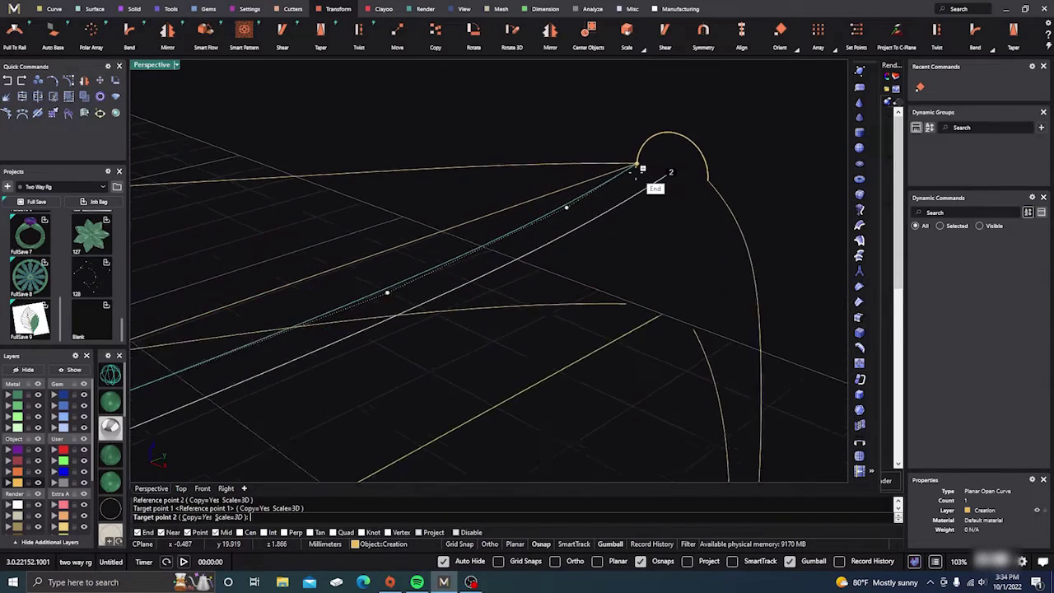
left_click(644, 161)
Place a second oriented copy of the centre curve between the positive-X ends of both arcs and finish Orient
scroll(630, 162, "down", 5)
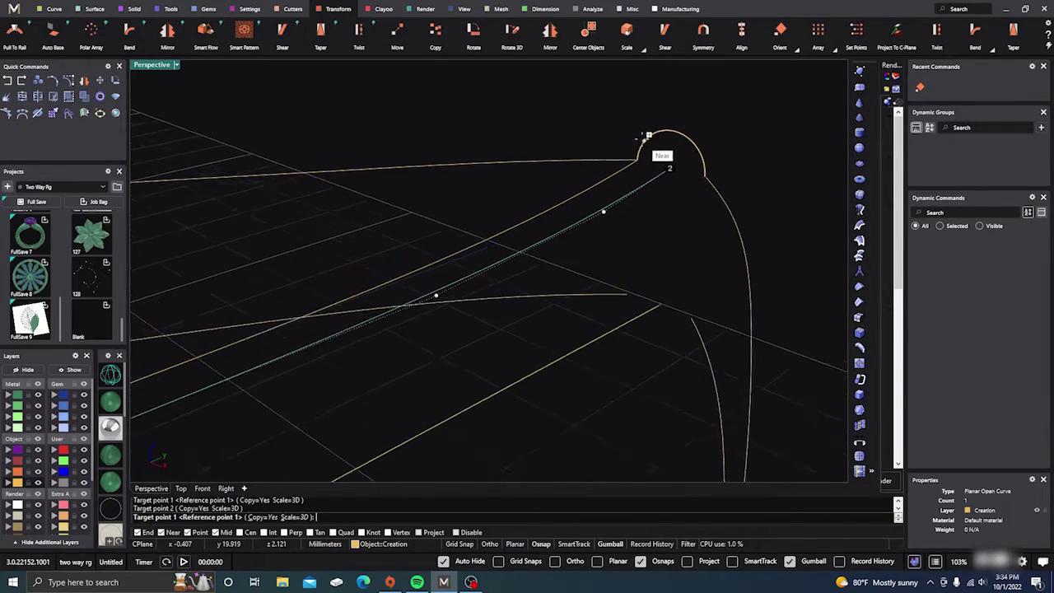
scroll(611, 164, "down", 3)
scroll(416, 239, "up", 7)
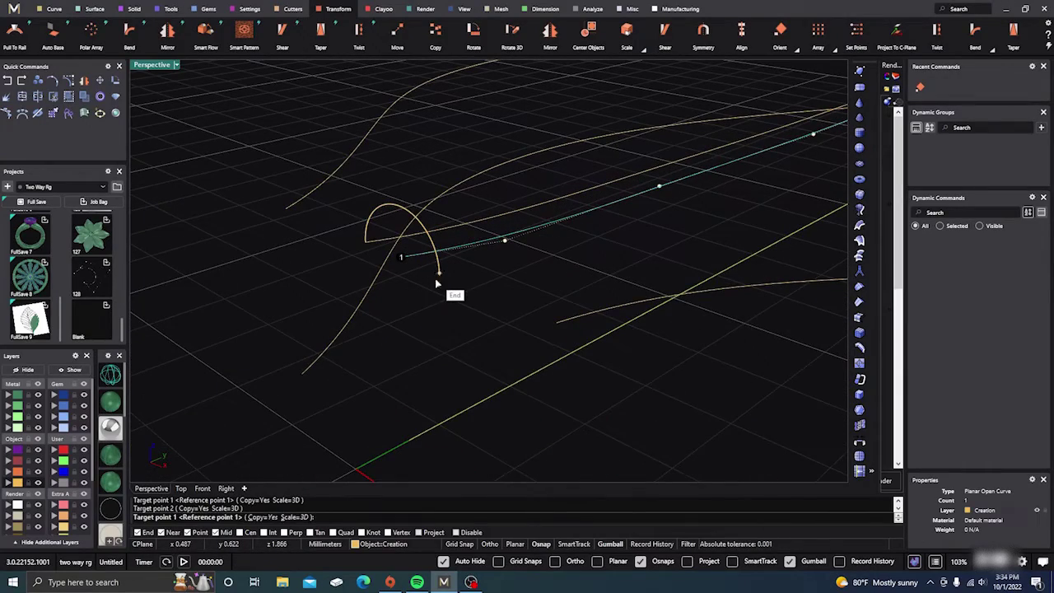
left_click(440, 275)
scroll(387, 322, "down", 4)
scroll(651, 213, "up", 6)
scroll(659, 218, "up", 3)
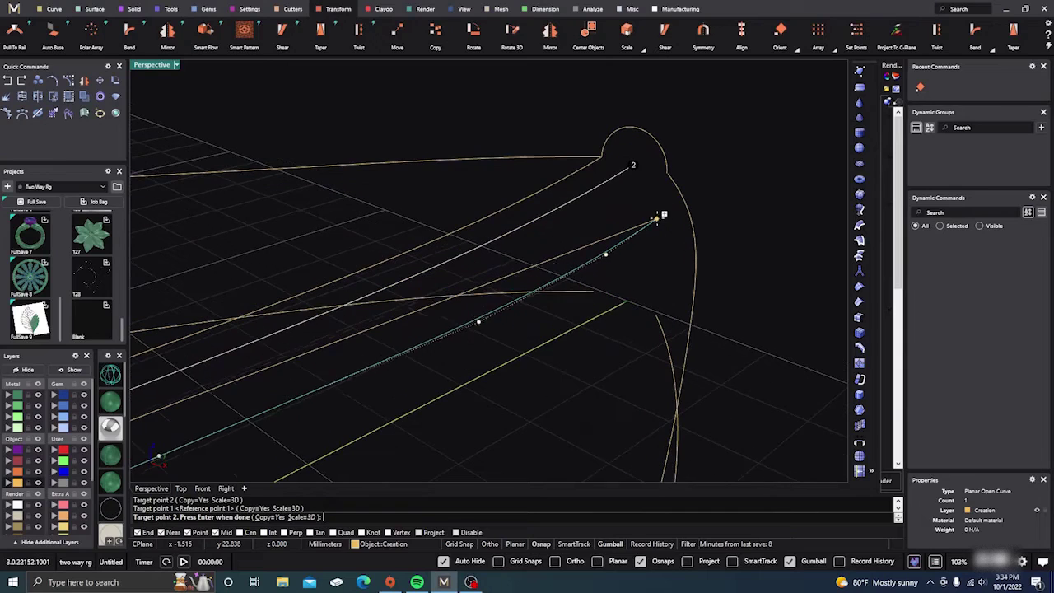
left_click(669, 171)
key("Return")
Delete the original upper centre curve between the two new rail curves
scroll(672, 243, "up", 5)
scroll(684, 256, "down", 5)
scroll(650, 219, "up", 5)
scroll(669, 170, "up", 3)
scroll(563, 154, "up", 3)
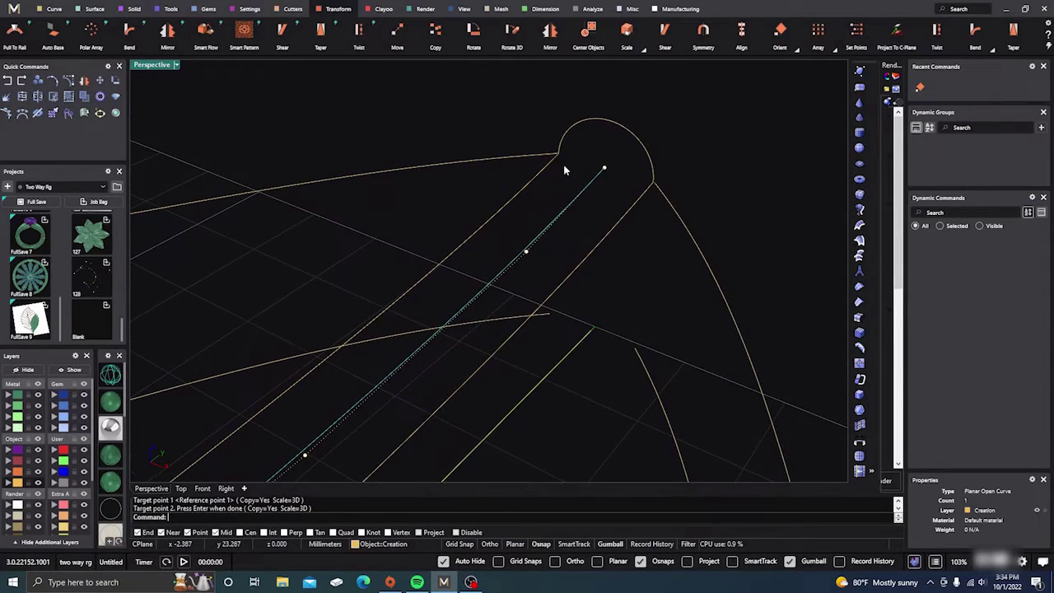
left_click(574, 203)
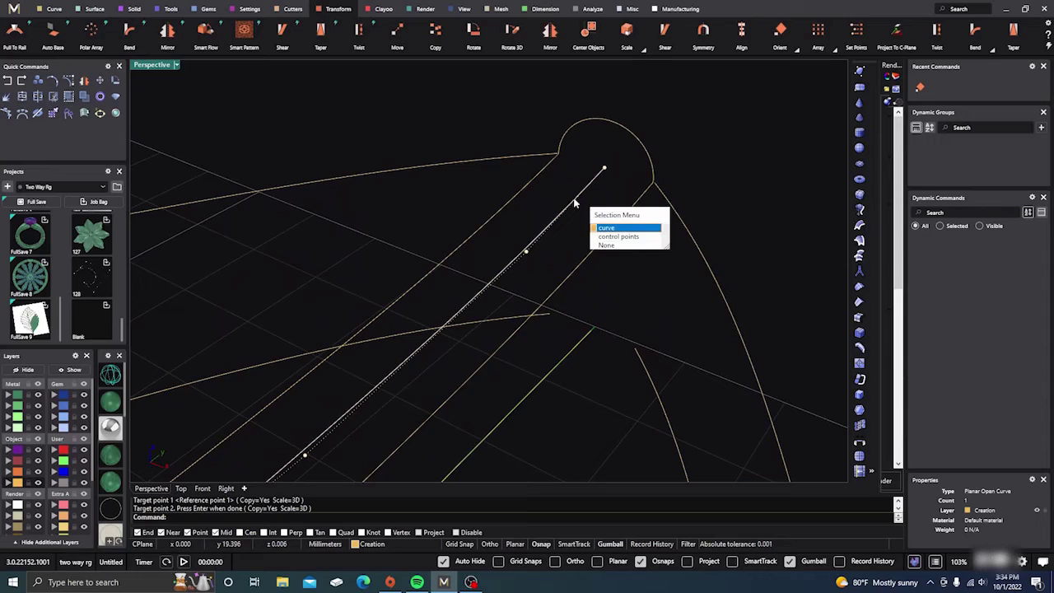
left_click(607, 227)
key("Delete")
Loft a side wall between the lower and upper outline curves on the leaf's negative-X side
scroll(582, 189, "down", 4)
scroll(583, 185, "down", 6)
right_click_drag(564, 266, 569, 298)
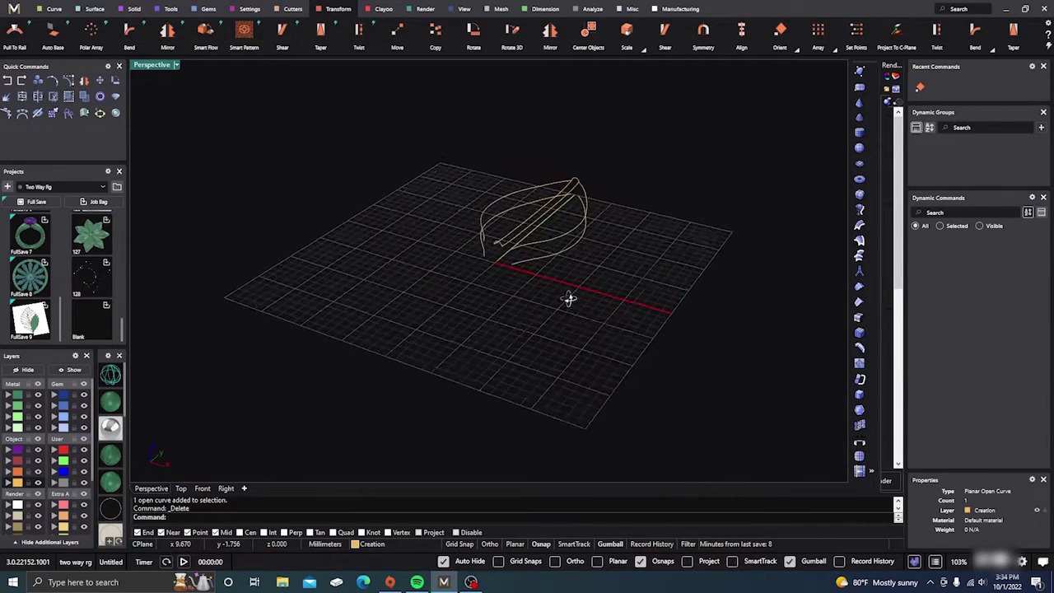
scroll(568, 197, "up", 5)
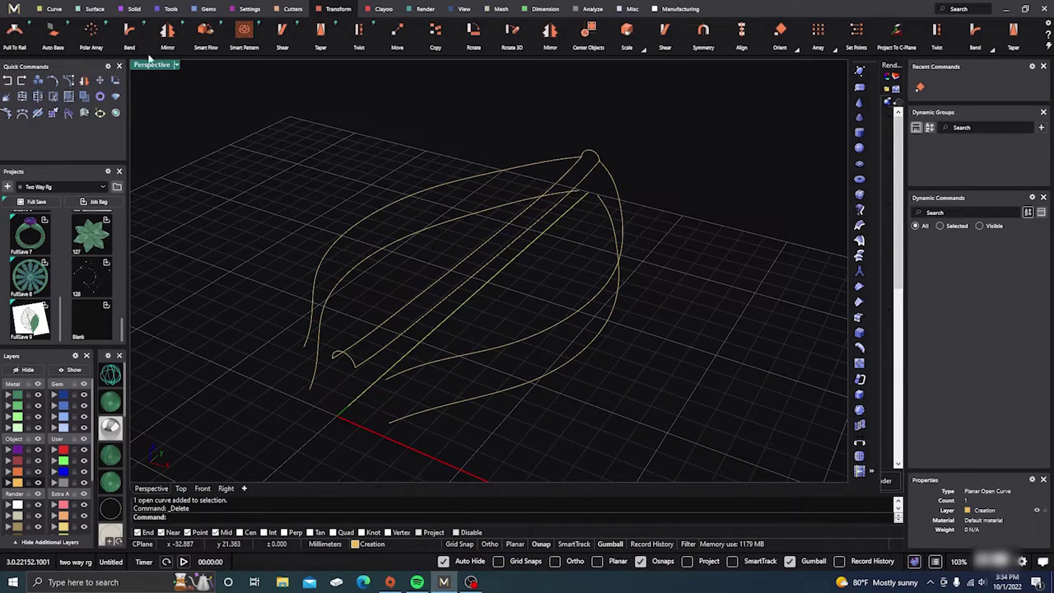
left_click(94, 9)
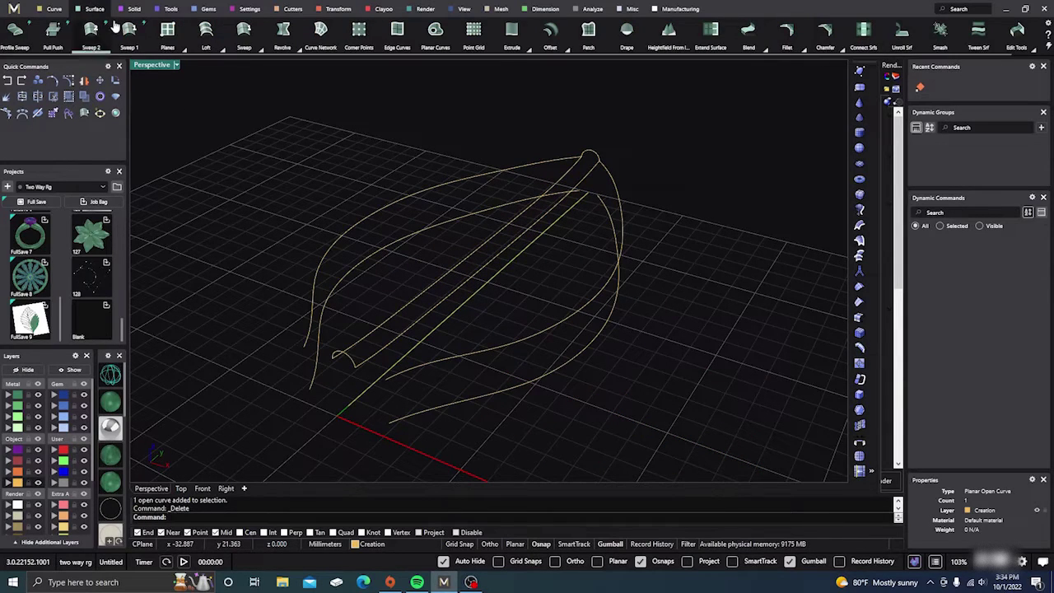
left_click(206, 36)
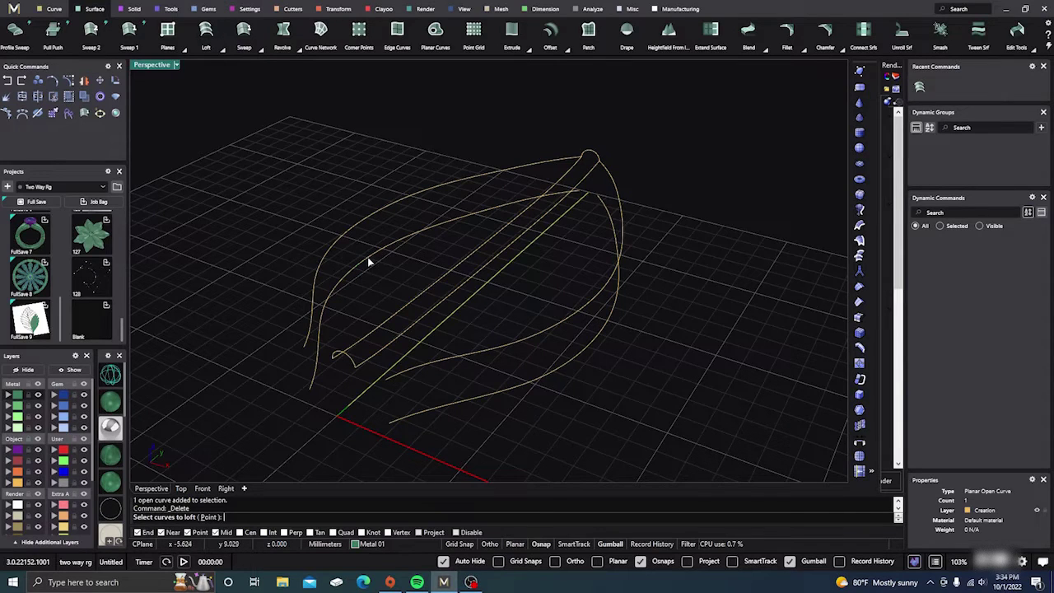
left_click(365, 227)
key("Return")
key("Return")
Loft a top surface between the negative-X upper outline curve and the neighbouring upper centre rail, using the Normal style
key("Return")
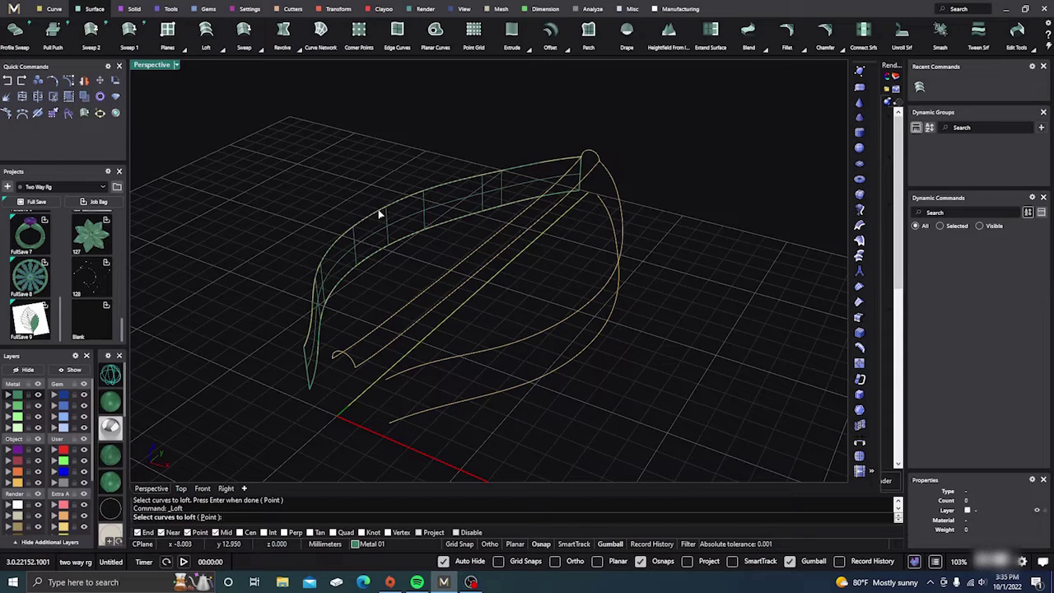
left_click(377, 210)
left_click(407, 240)
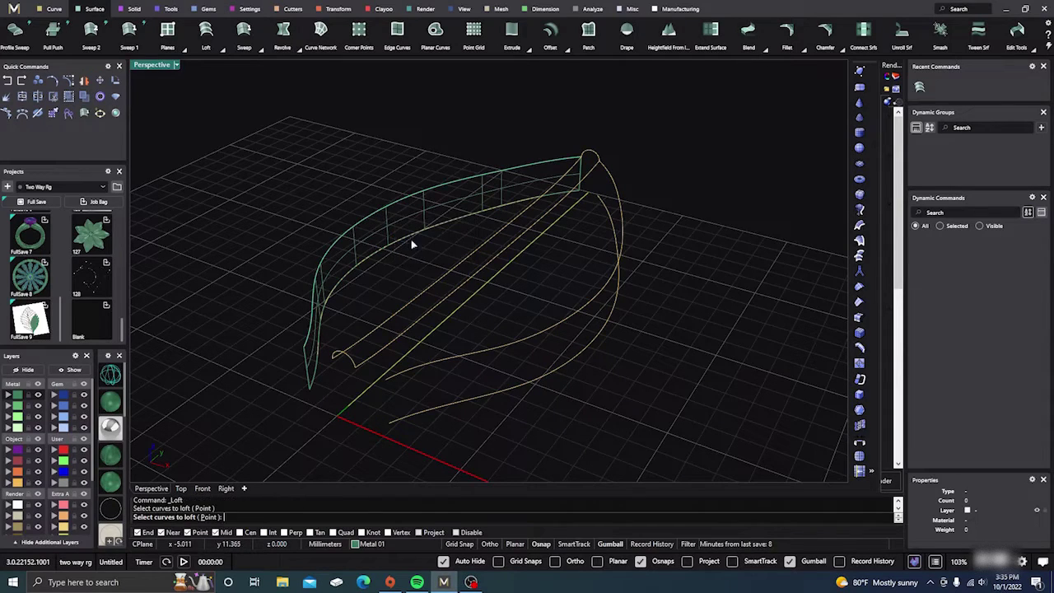
left_click(449, 270)
key("Return")
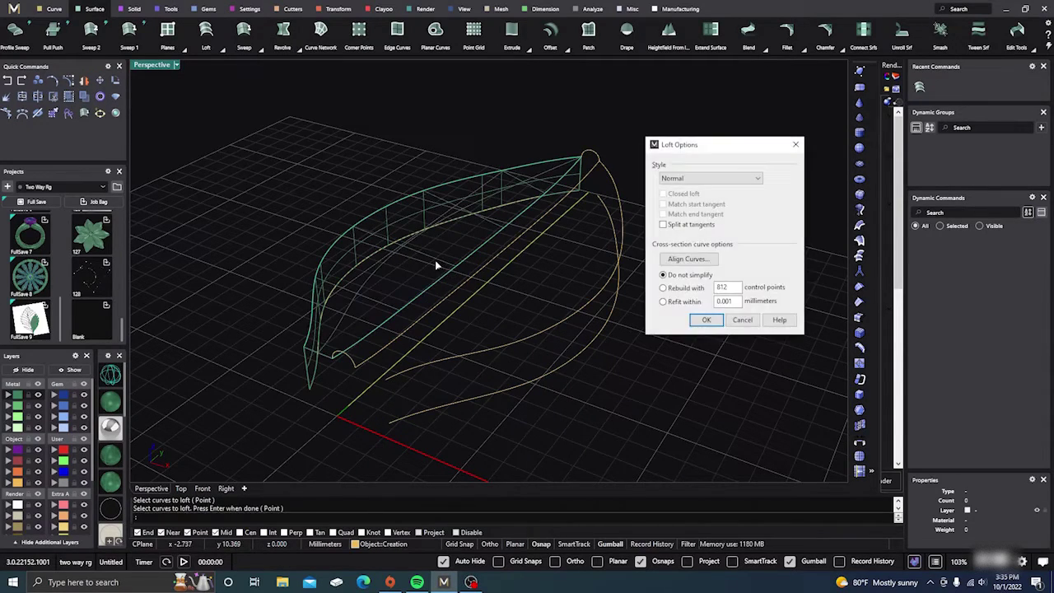
key("Return")
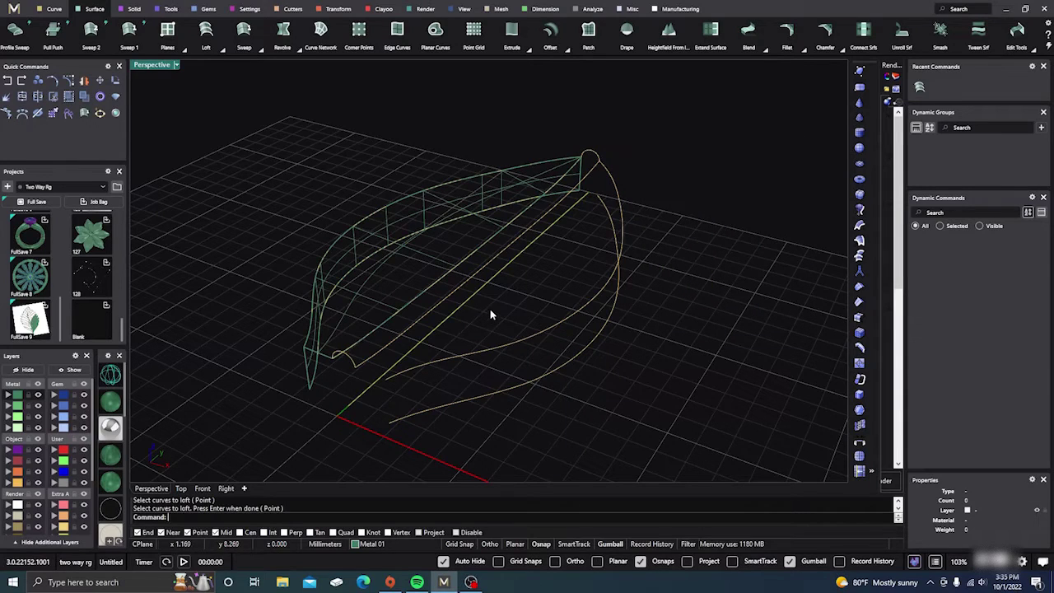
Loft the other top surface between the positive-X upper centre rail and the positive-X upper outline curve
key("Return")
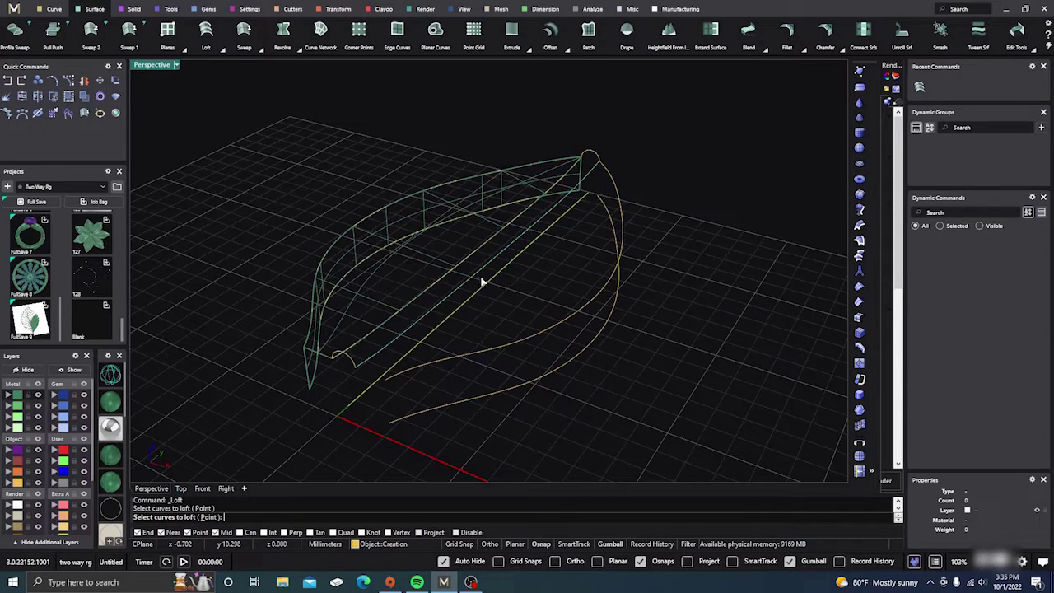
left_click(553, 334)
key("Return")
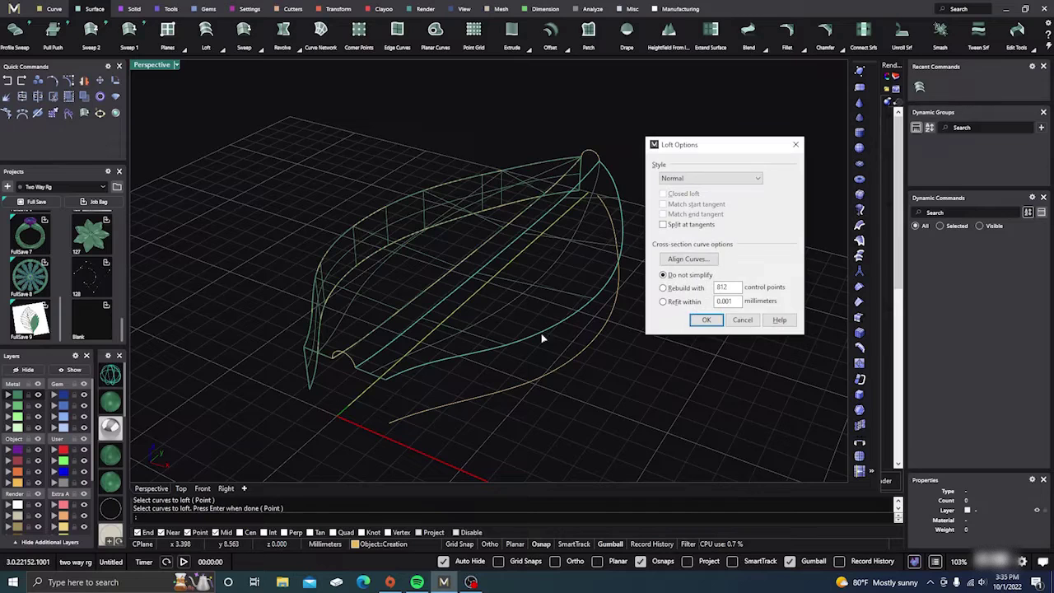
key("Return")
Loft a side wall between the lower and upper outline curves on the leaf's positive-X side
key("Return")
left_click(559, 371)
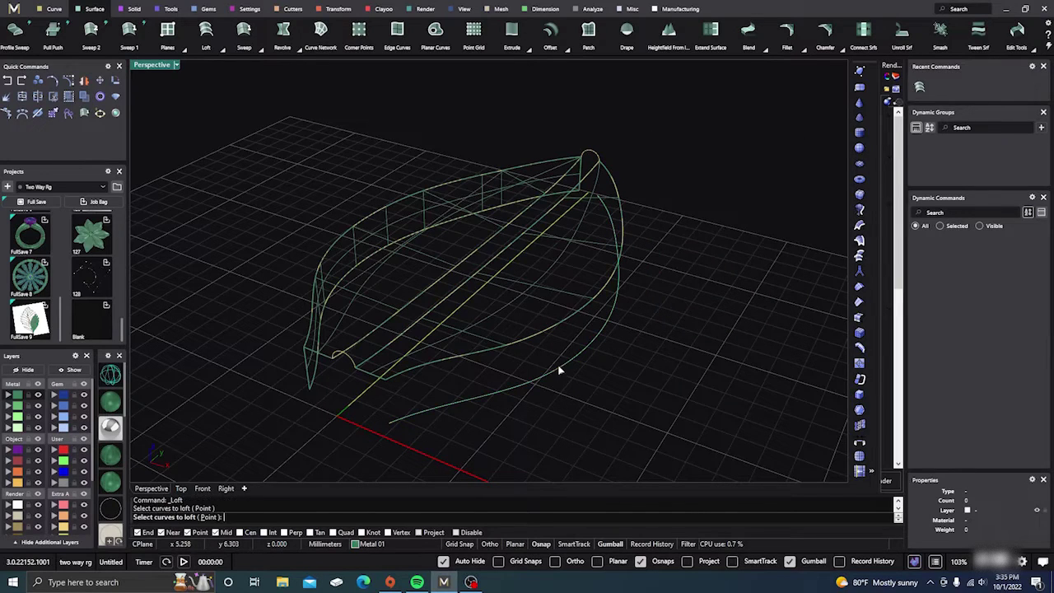
left_click(558, 330)
left_click(593, 346)
right_click_drag(523, 430, 458, 387)
key("Return")
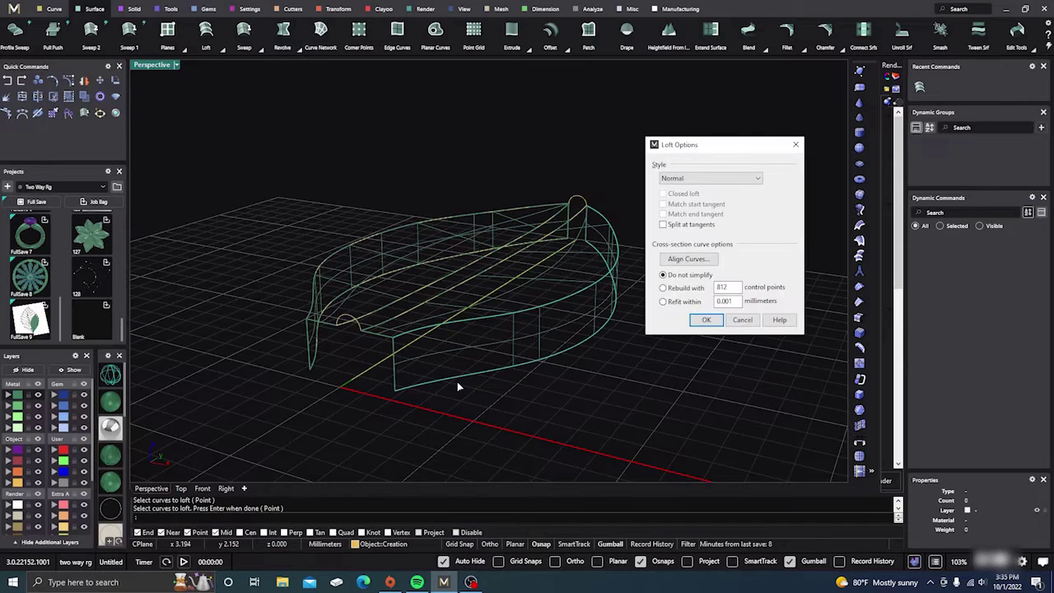
key("Return")
Loft a bottom surface between the positive-X lower outline curve and the lower centre curve
left_click(467, 370)
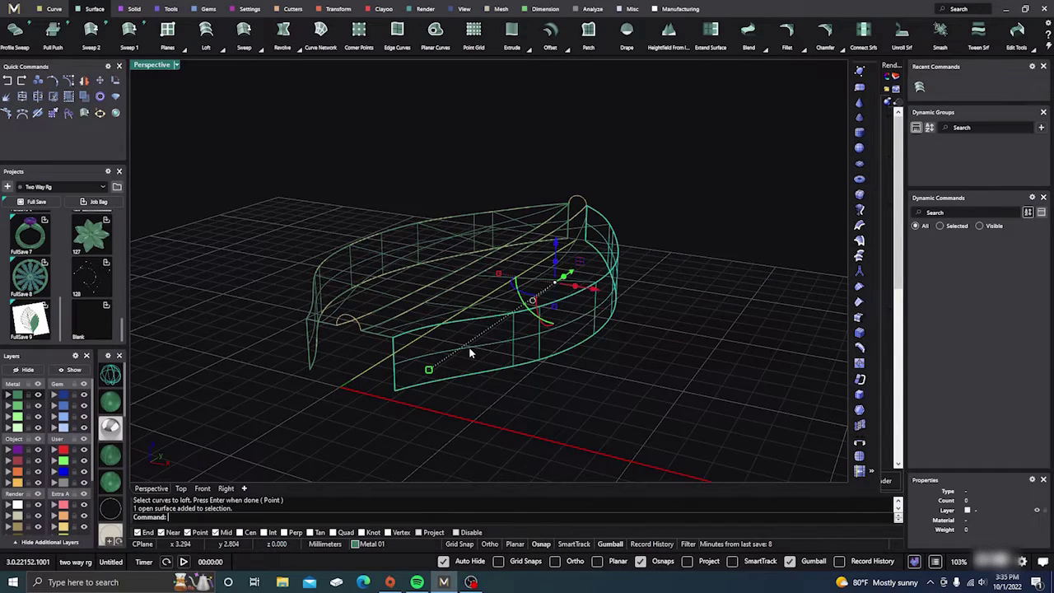
key("Return")
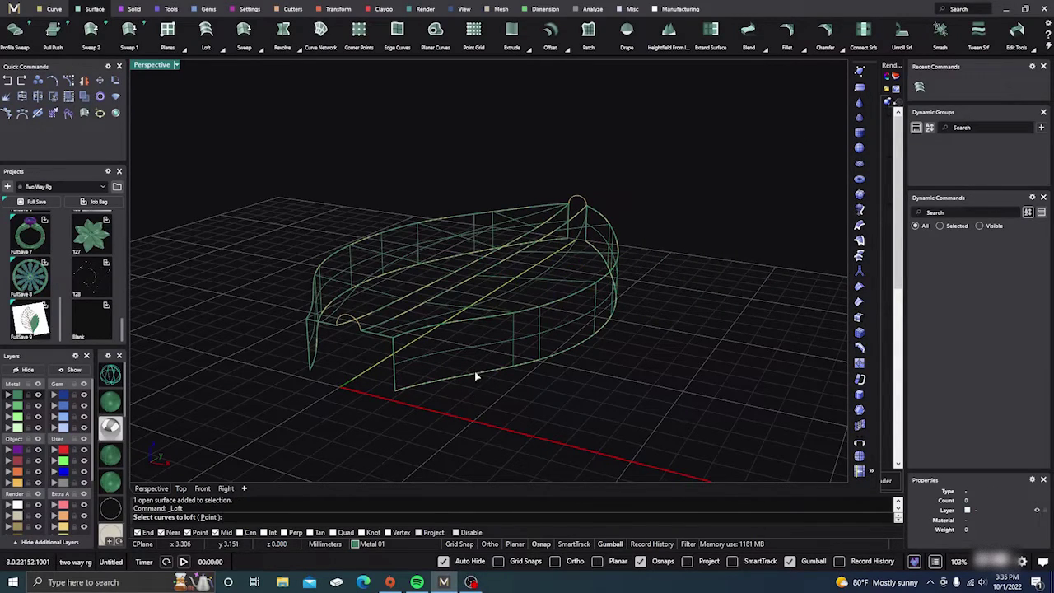
left_click(475, 372)
left_click(498, 402)
left_click(369, 371)
key("Return")
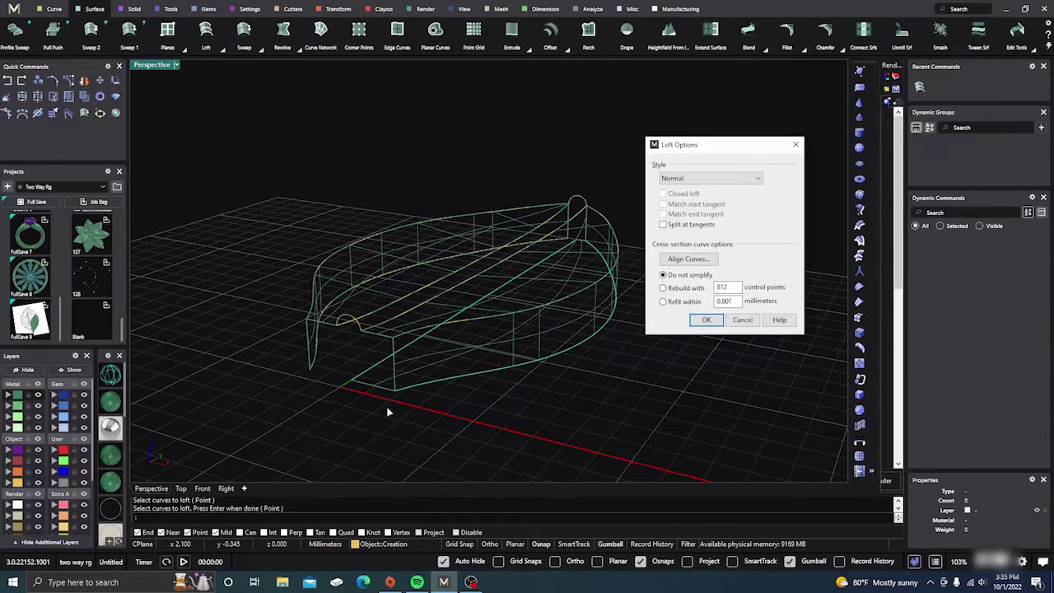
key("Return")
key("Return")
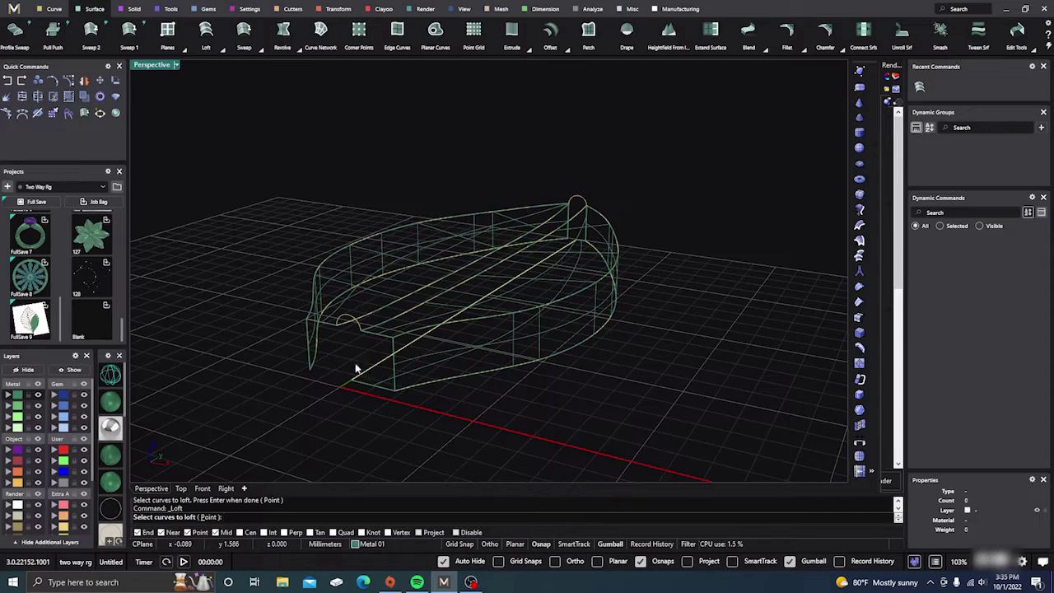
left_click(317, 348)
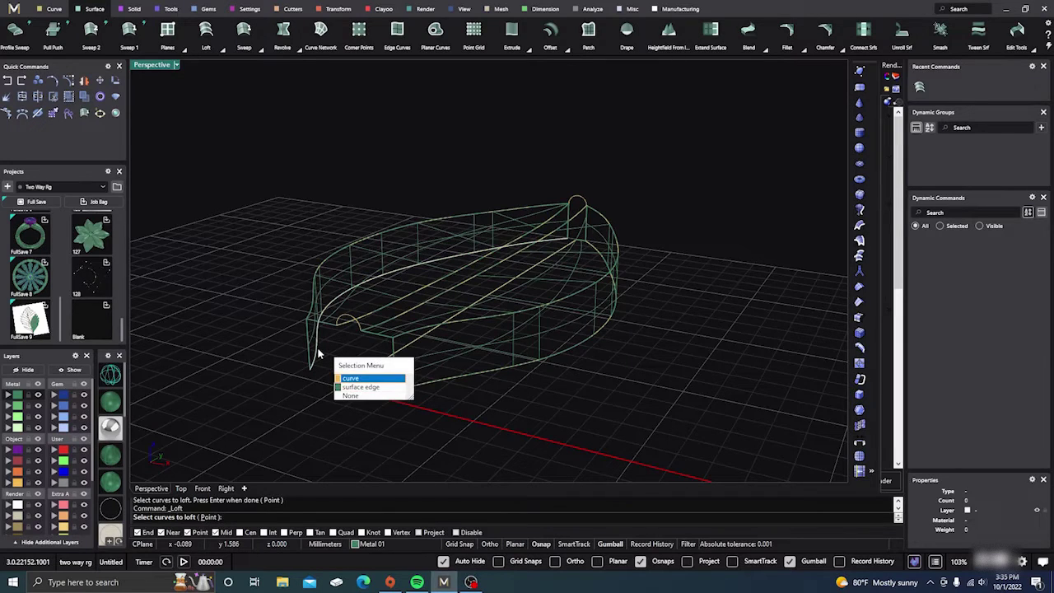
left_click(336, 395)
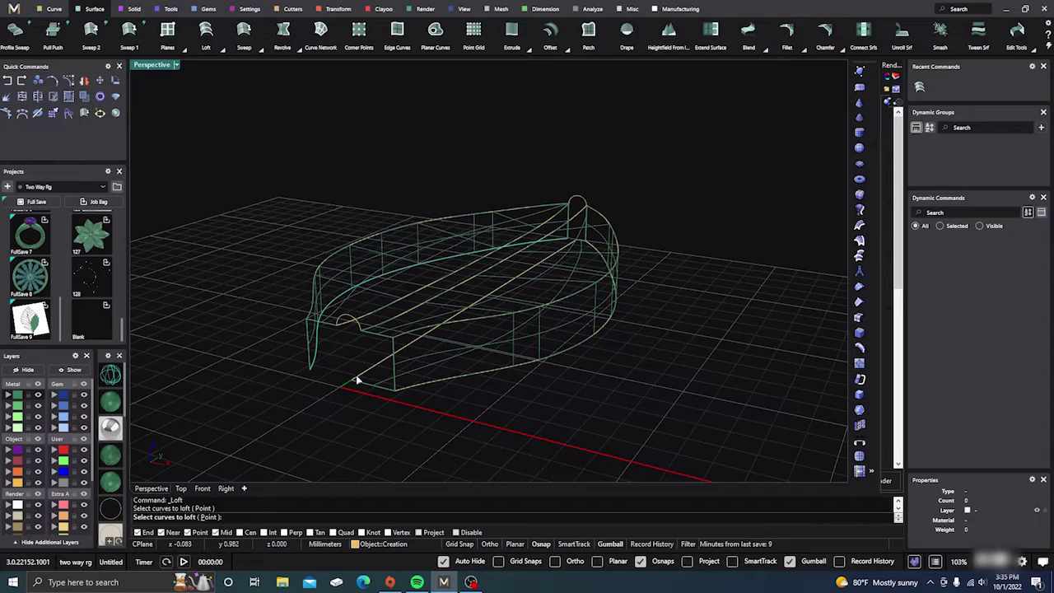
left_click(361, 374)
left_click(338, 380)
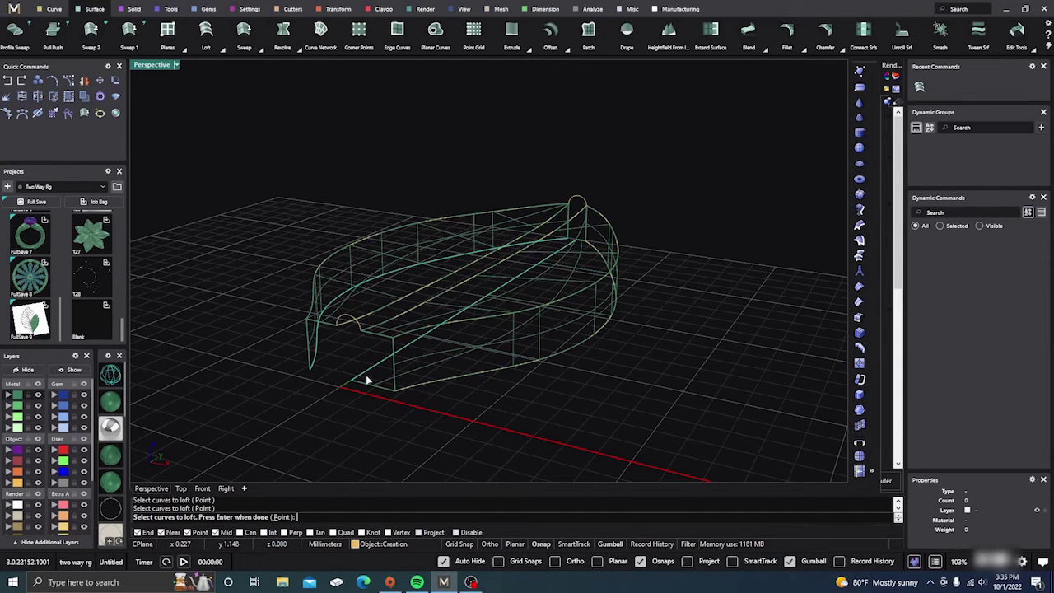
left_click(369, 372)
key("Return")
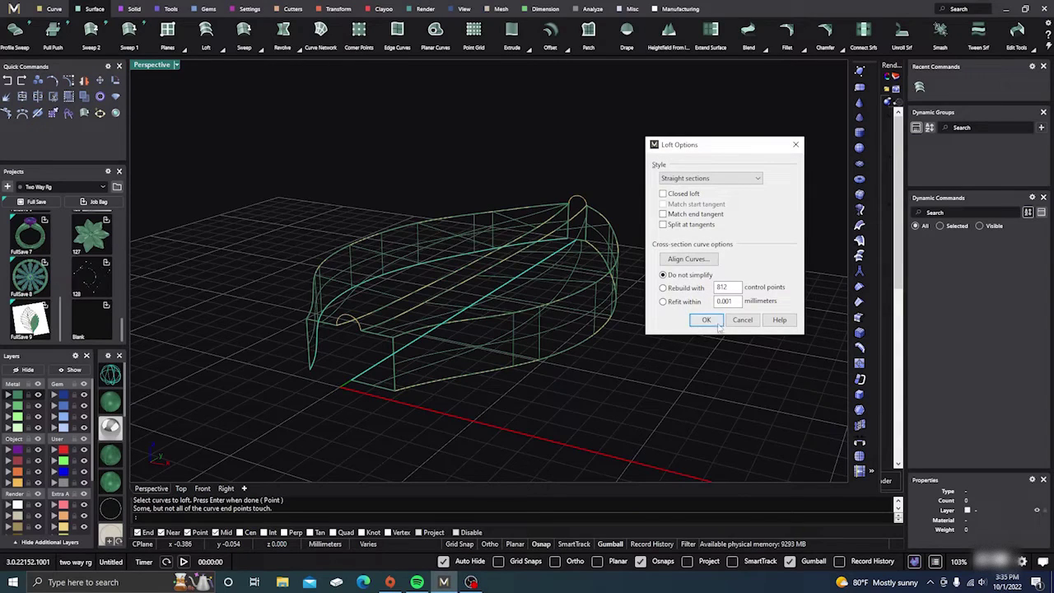
left_click(740, 321)
Loft a bottom surface between the negative-X lower outline curve and the lower centre curve, choosing the curves rather than the surface edges
key("Return")
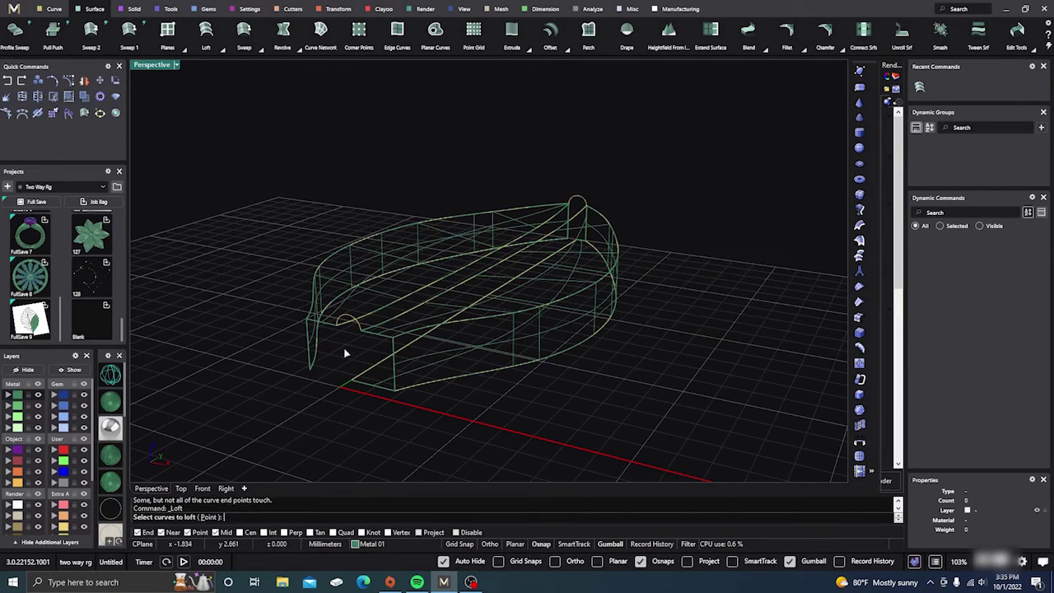
left_click(314, 364)
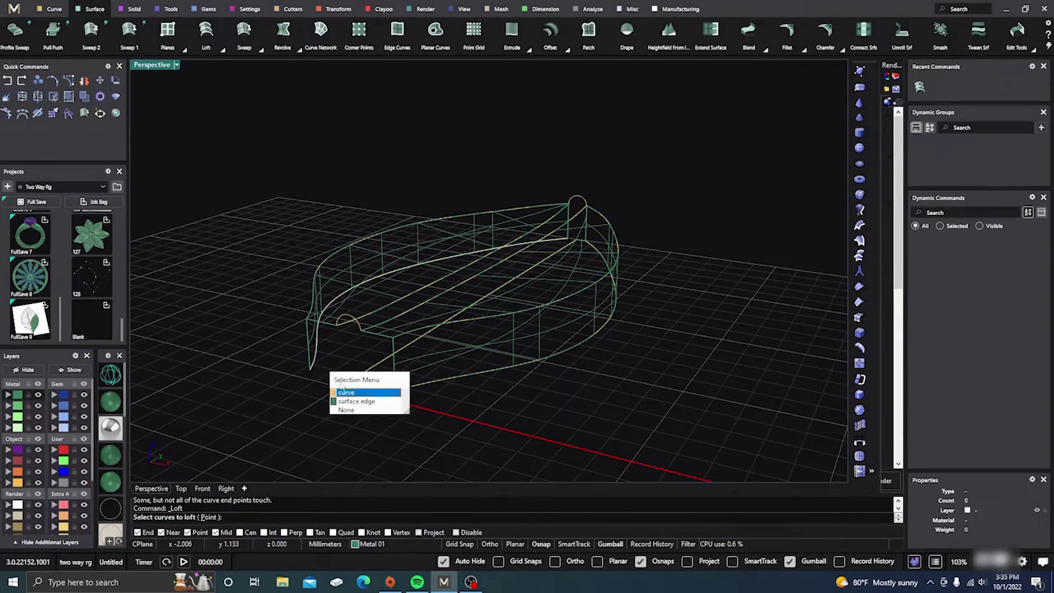
left_click(346, 393)
left_click(372, 369)
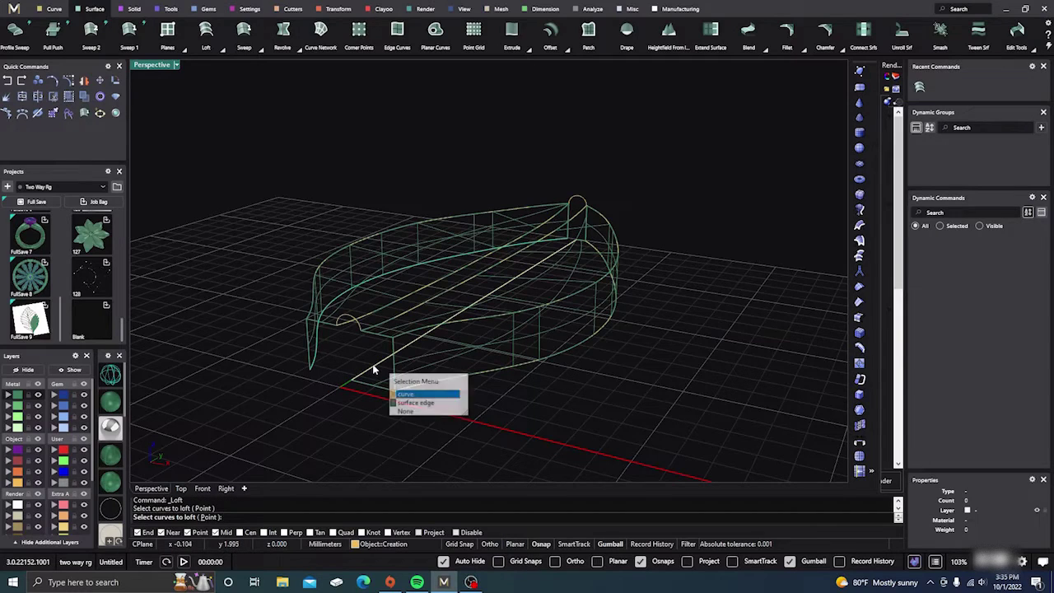
left_click(404, 395)
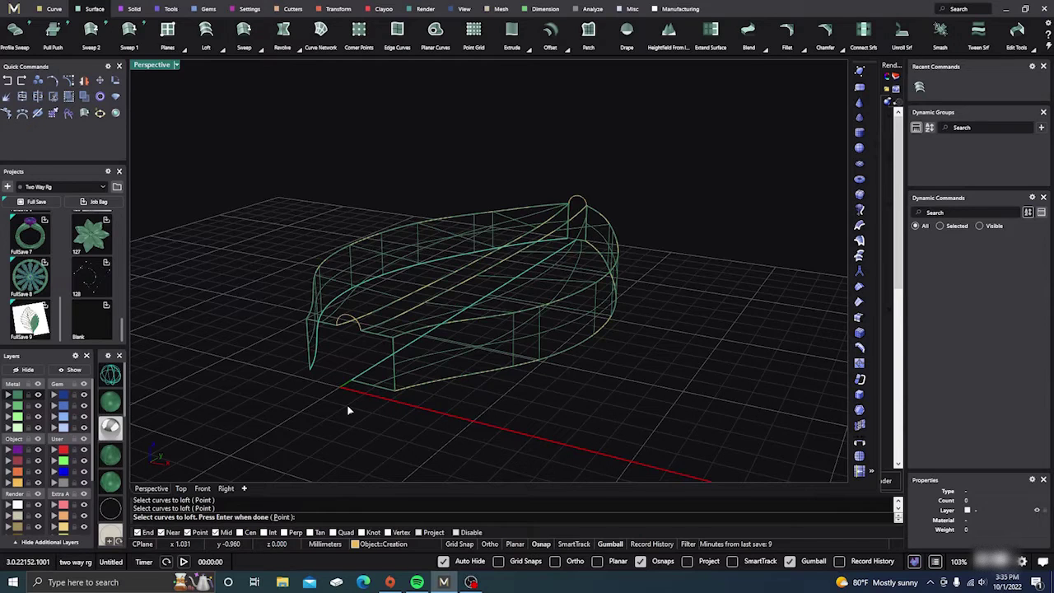
key("Return")
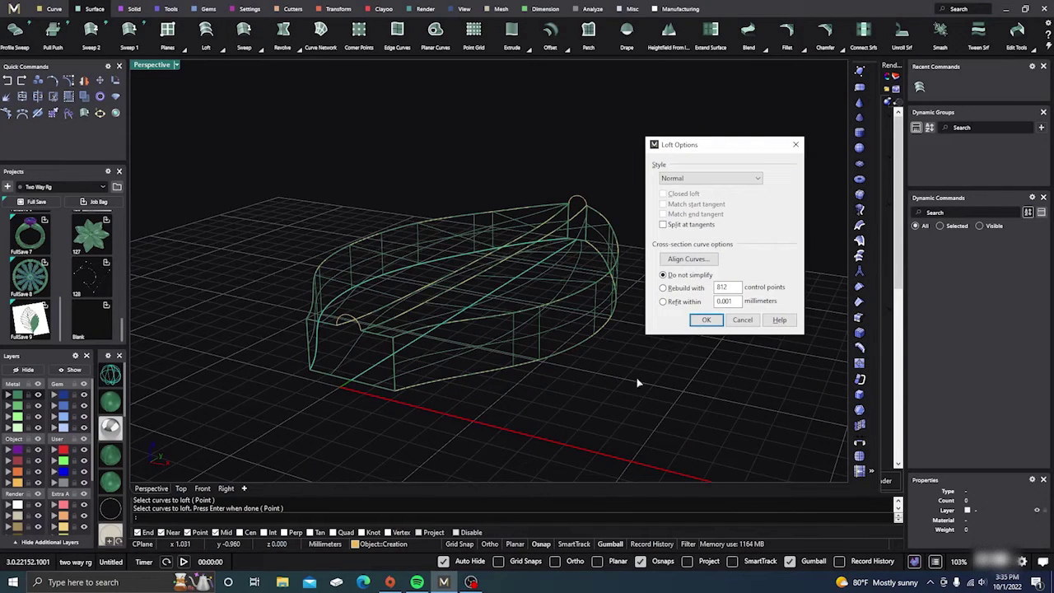
left_click(706, 321)
Switch the Perspective viewport to a shaded display of the leaf surfaces
right_click_drag(570, 384, 537, 423)
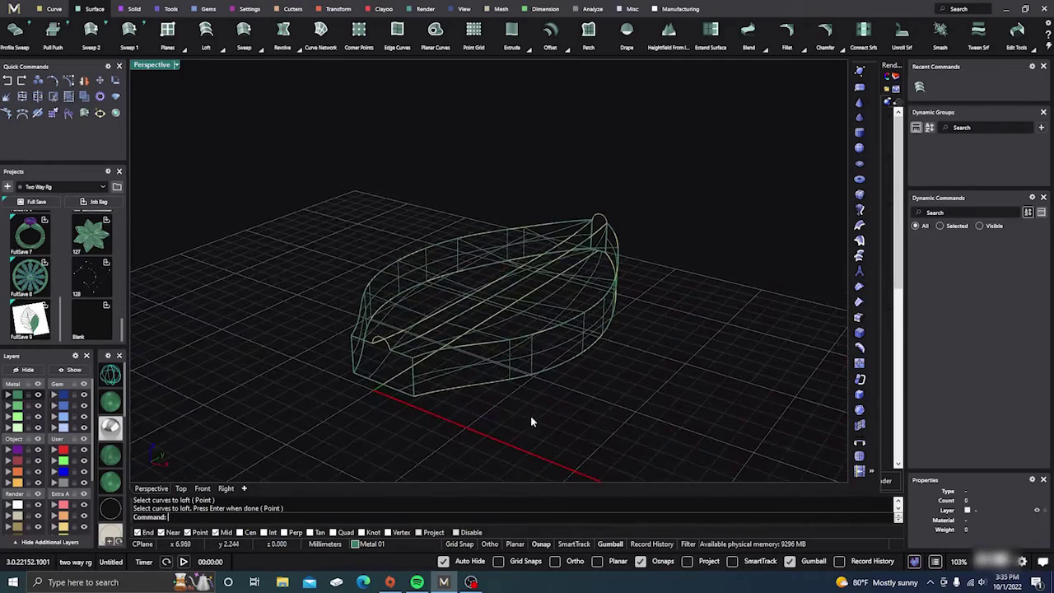
left_click(107, 458)
mouse_move(277, 395)
right_mouse_down()
mouse_move(311, 417)
mouse_move(307, 388)
mouse_move(337, 357)
mouse_move(284, 402)
right_mouse_up()
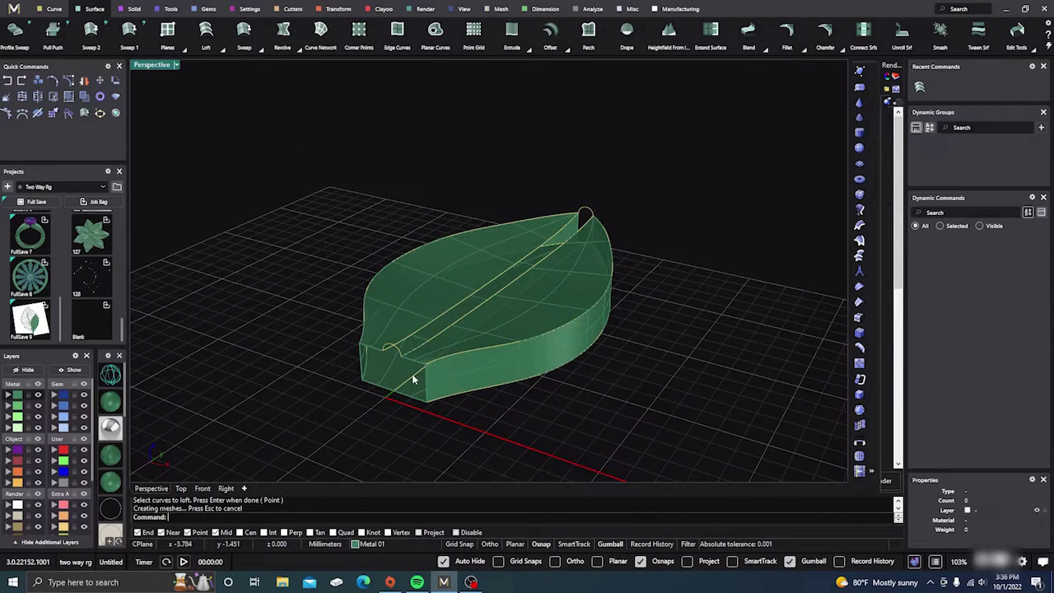
Sweep the two half-round end arcs along both upper centre rails with Sweep 2 to form the central vein
left_click(91, 33)
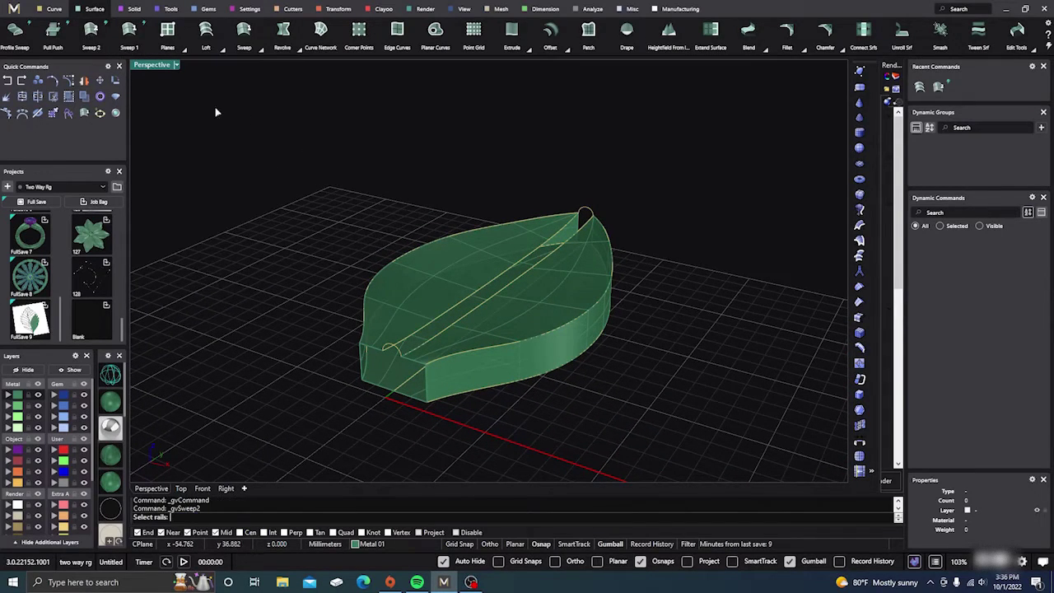
scroll(499, 313, "up", 3)
left_click(481, 268)
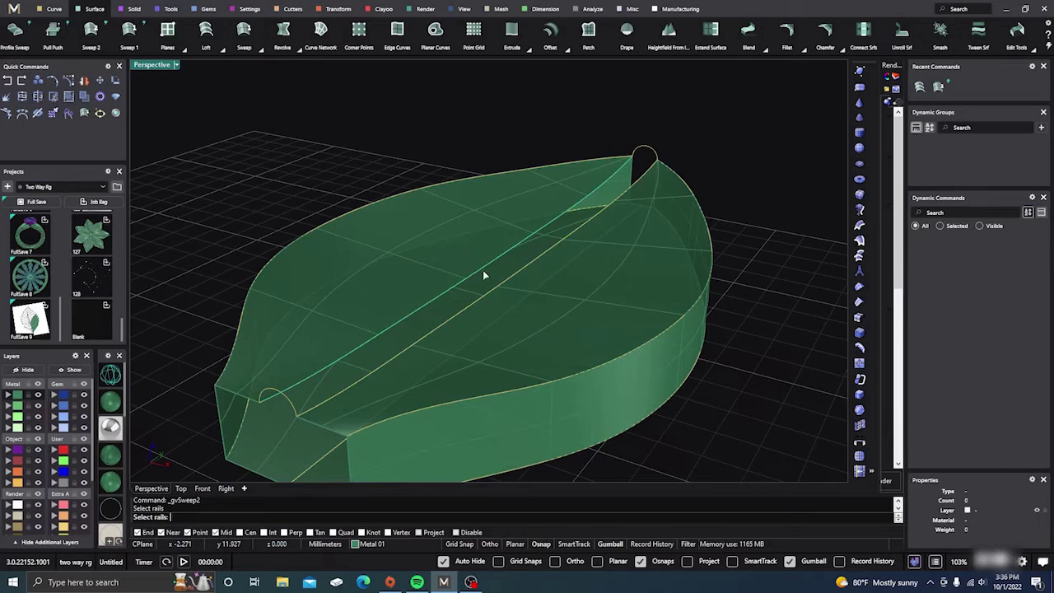
left_click(499, 283)
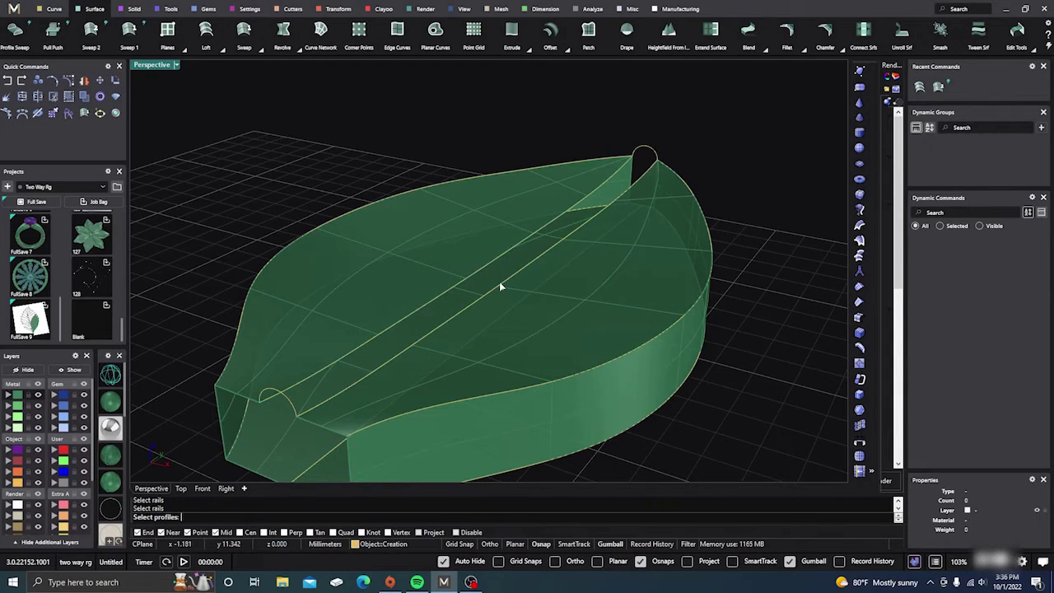
left_click(287, 401)
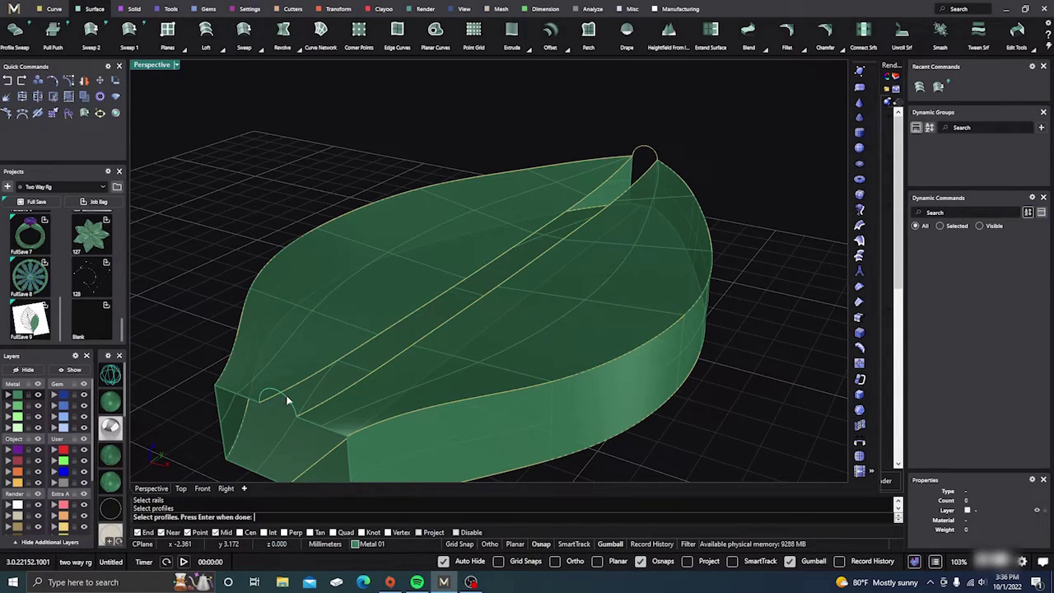
left_click(651, 153)
key("Return")
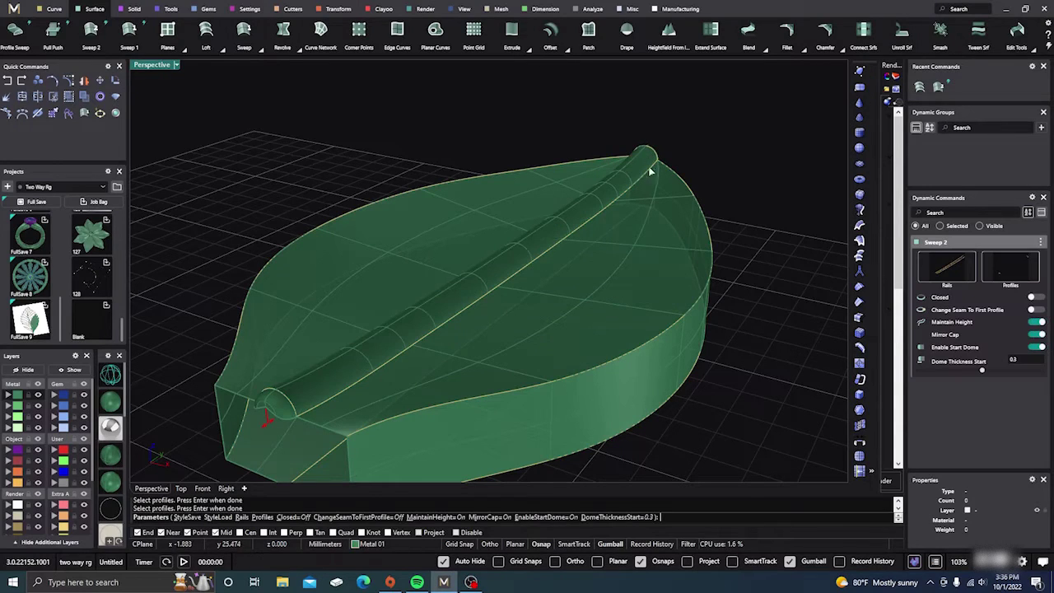
Turn off Maintain Height, Mirror Cap, Enable Start Dome and Enable End Dome for the vein sweep and finish it
left_click(1037, 321)
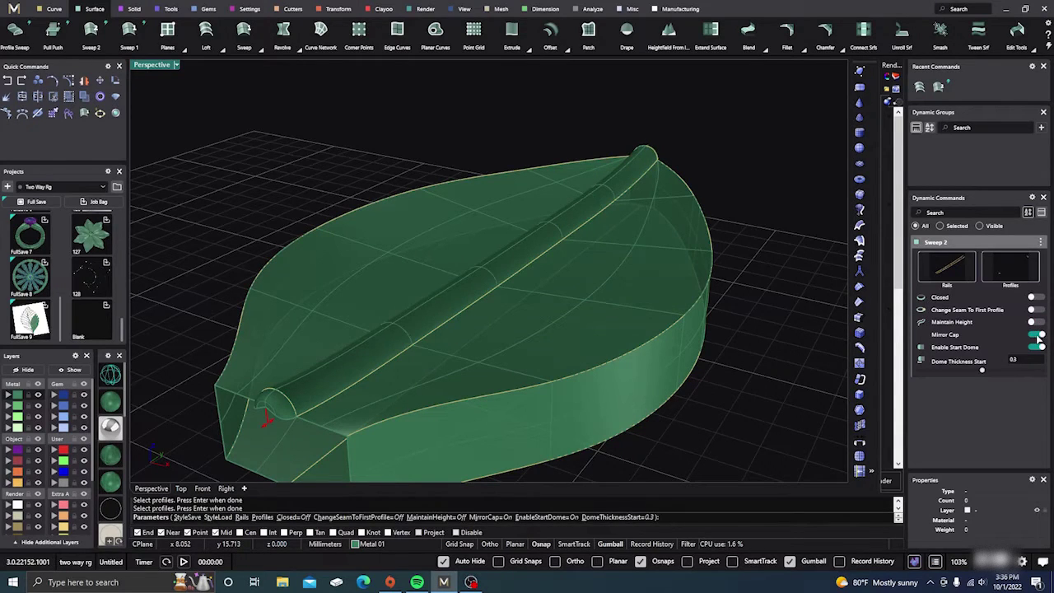
left_click(1037, 335)
left_click(1037, 348)
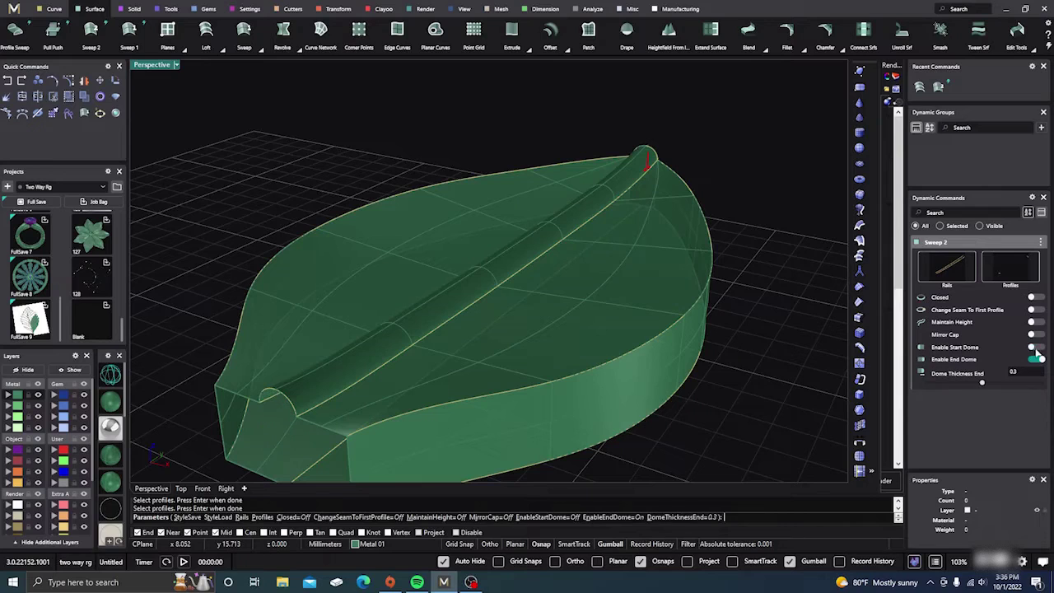
left_click(1037, 359)
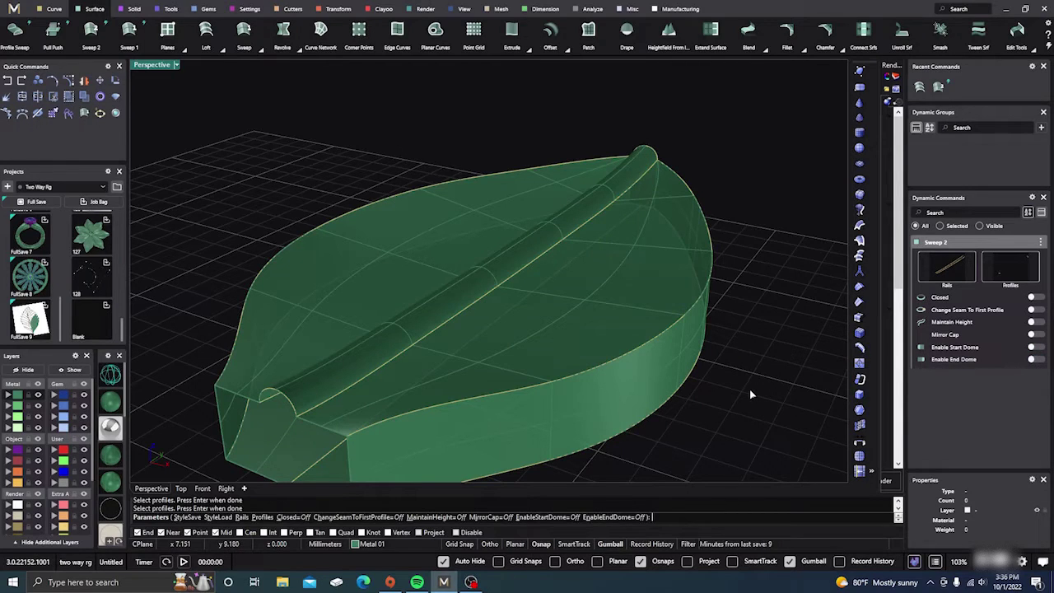
key("Return")
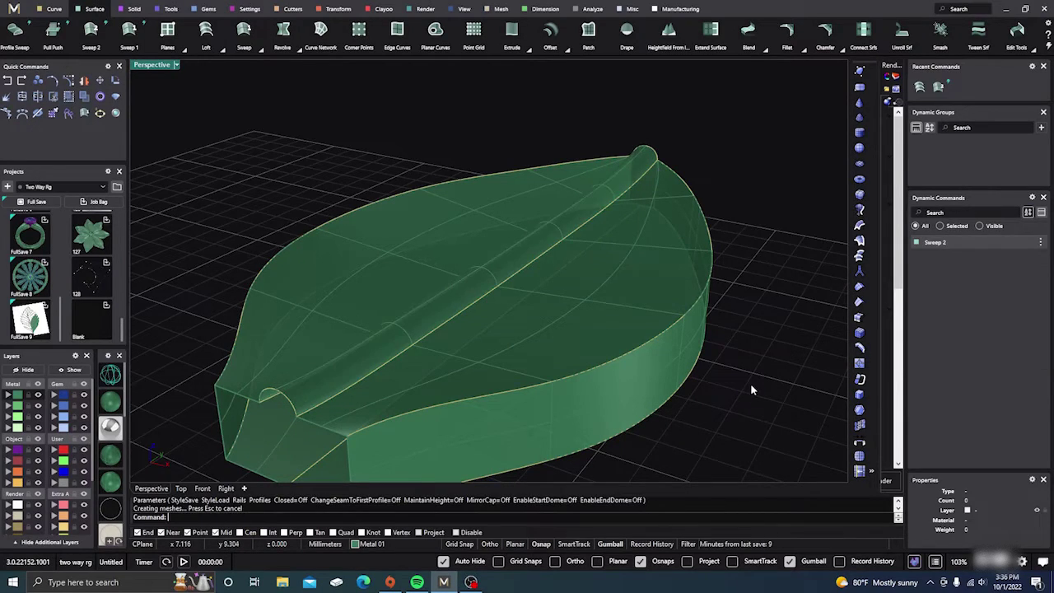
Examine the leaf's lofted surfaces and the swept central vein from the front, side and above
scroll(750, 383, "down", 3)
right_click_drag(749, 382, 531, 340)
right_click_drag(525, 374, 659, 329)
scroll(658, 328, "up", 10)
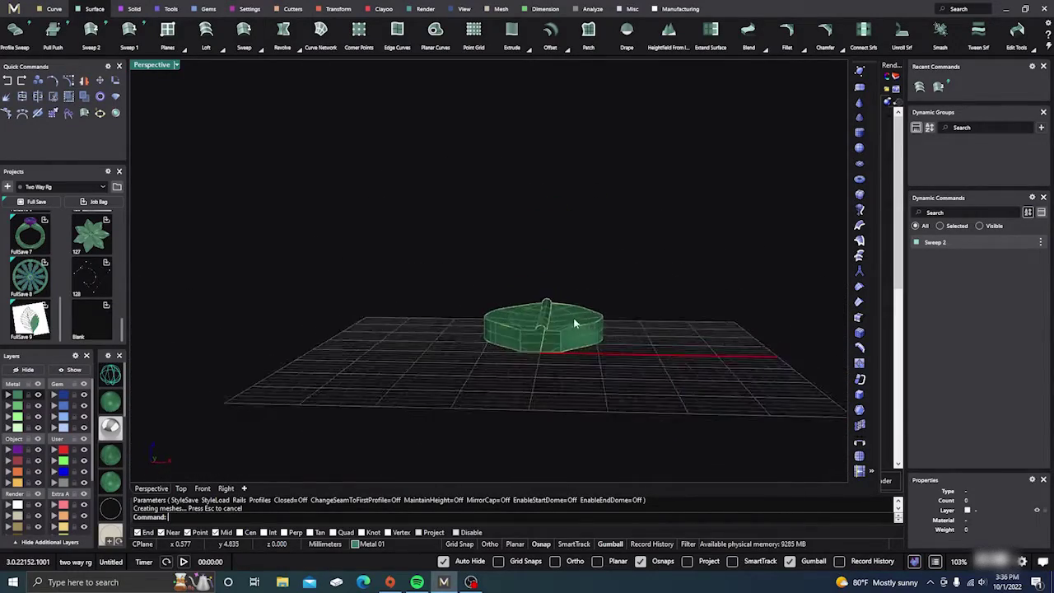
mouse_move(543, 323)
right_mouse_down()
mouse_move(562, 301)
mouse_move(595, 301)
mouse_move(576, 311)
mouse_move(598, 302)
mouse_move(537, 343)
mouse_move(544, 338)
right_mouse_up()
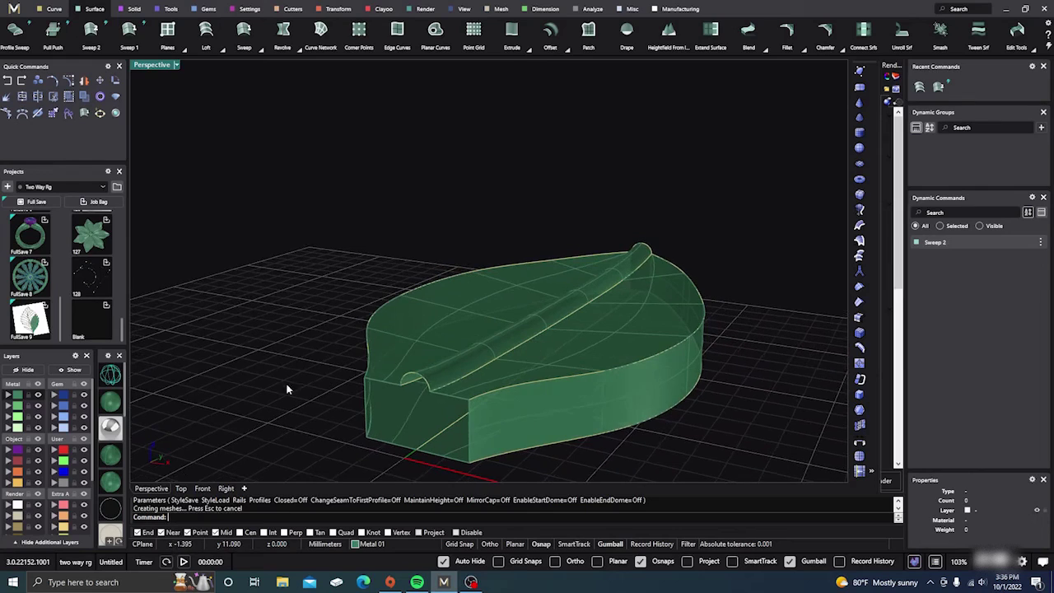
right_click_drag(443, 252, 469, 335)
scroll(419, 370, "down", 5)
scroll(469, 335, "up", 4)
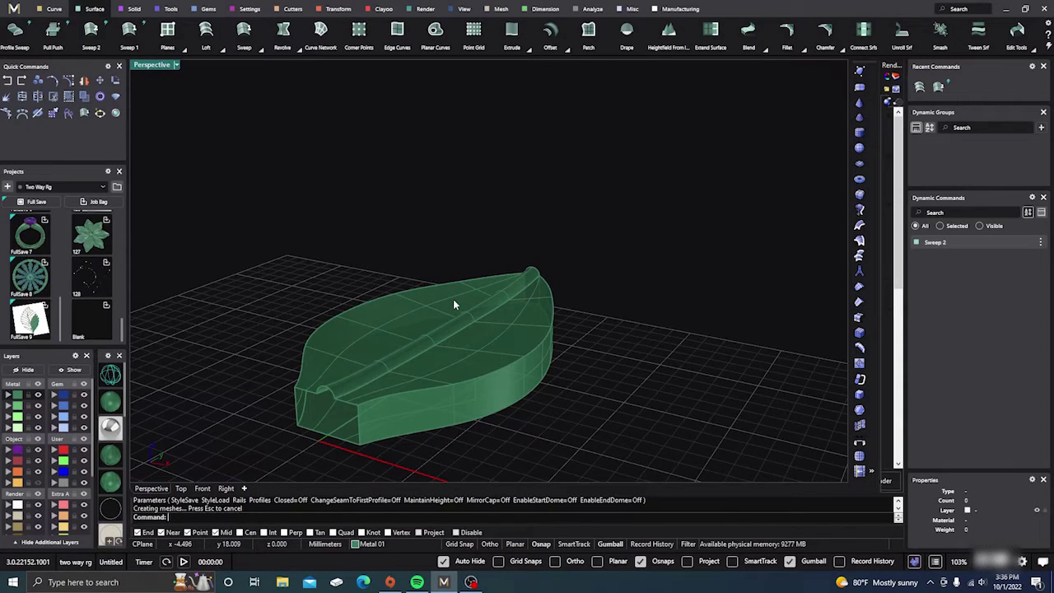
type("MatchSrf")
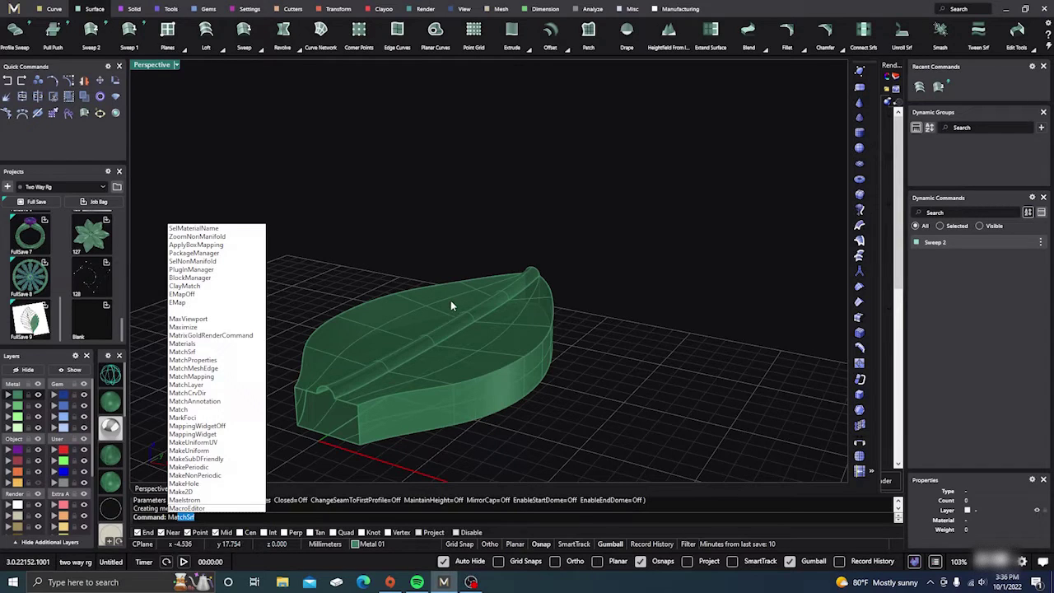
key("Return")
scroll(430, 376, "up", 3)
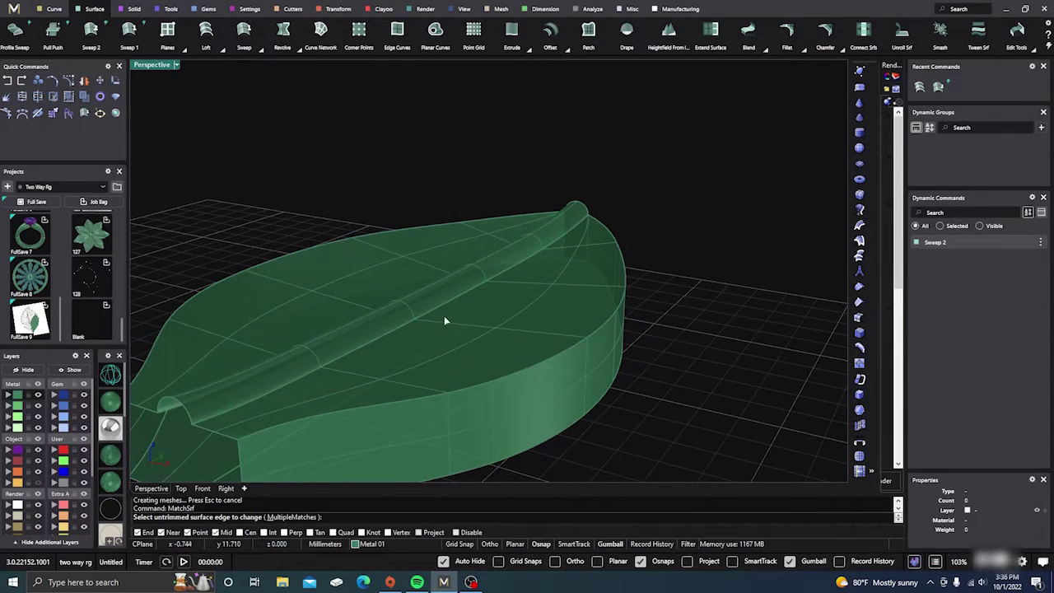
scroll(443, 327, "down", 3)
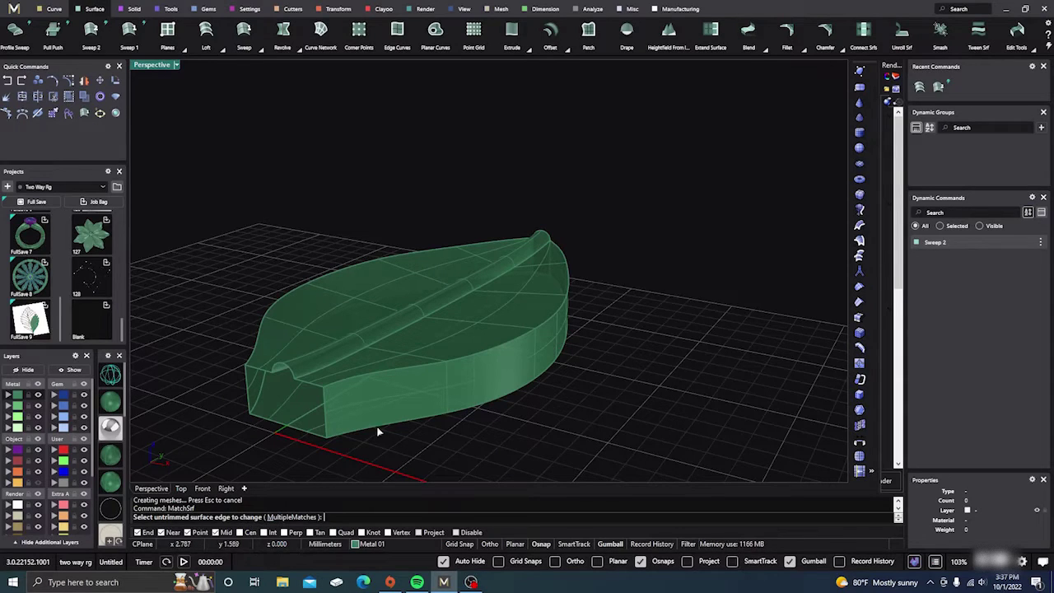
left_click(463, 362)
left_click(498, 387)
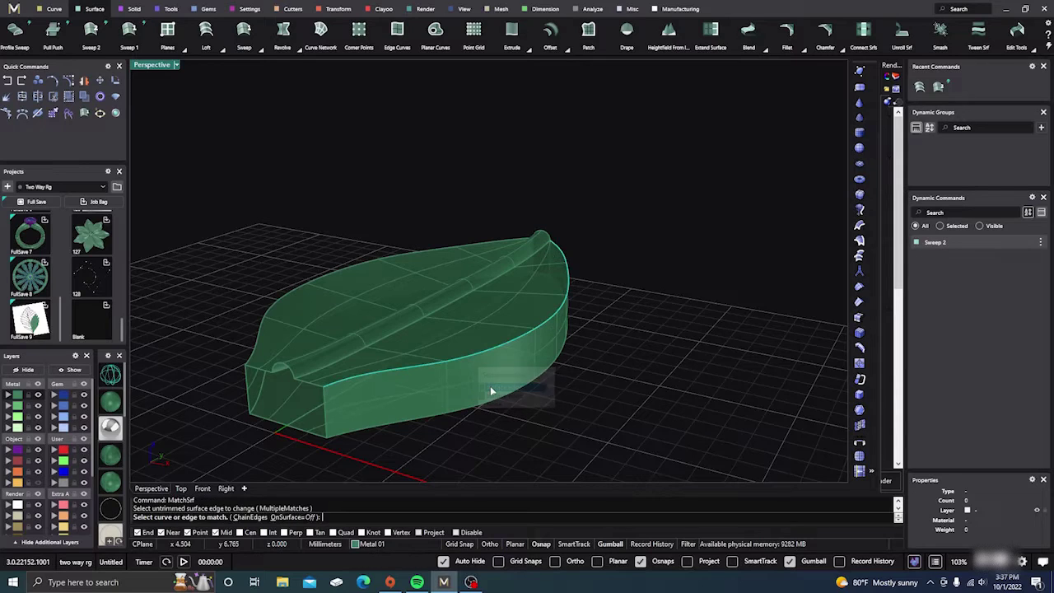
key("Escape")
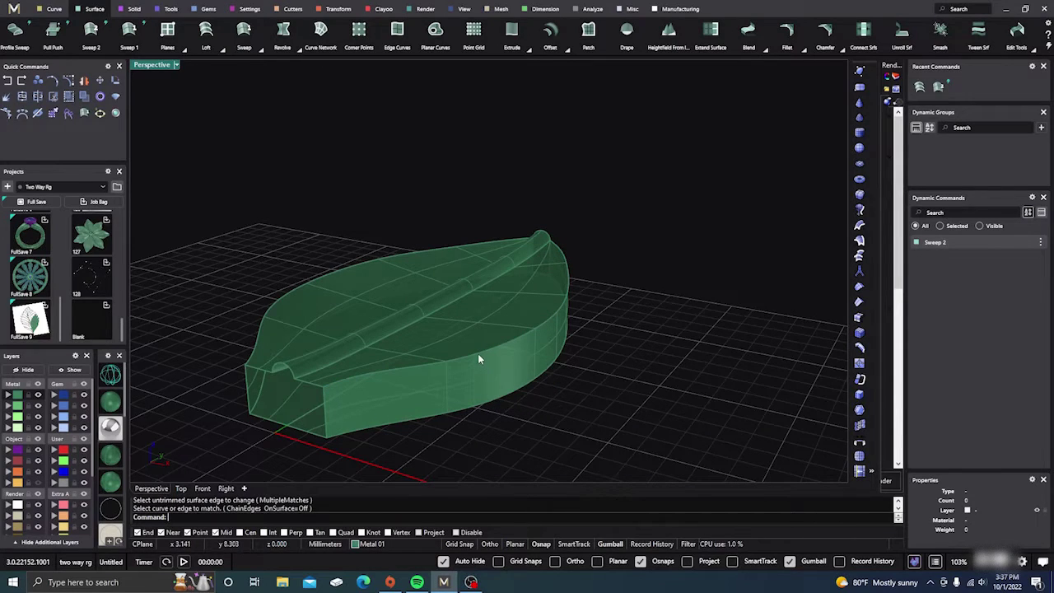
left_click(484, 360)
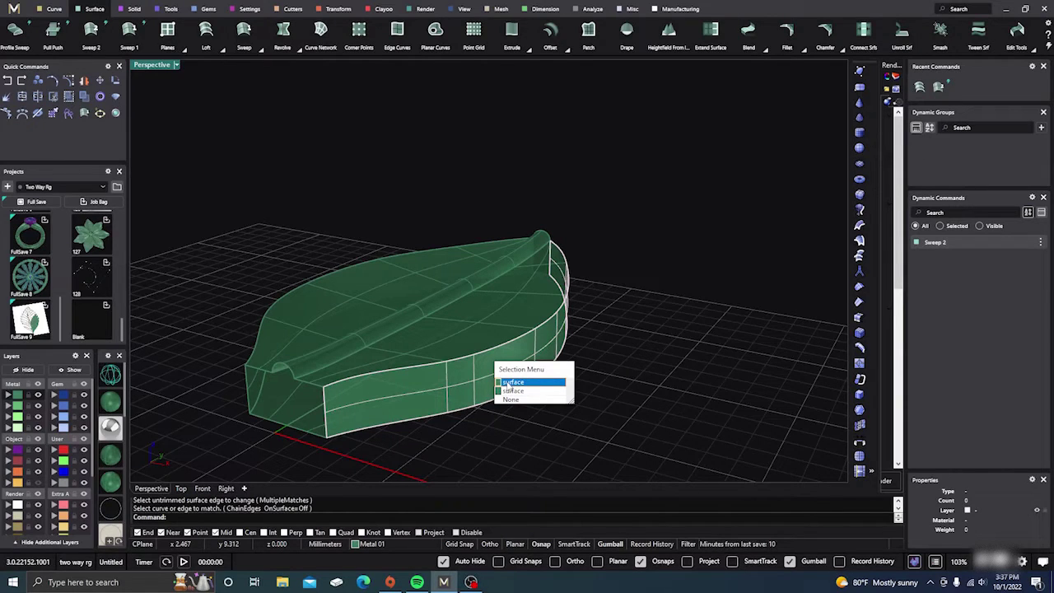
left_click(510, 382)
left_click(445, 354)
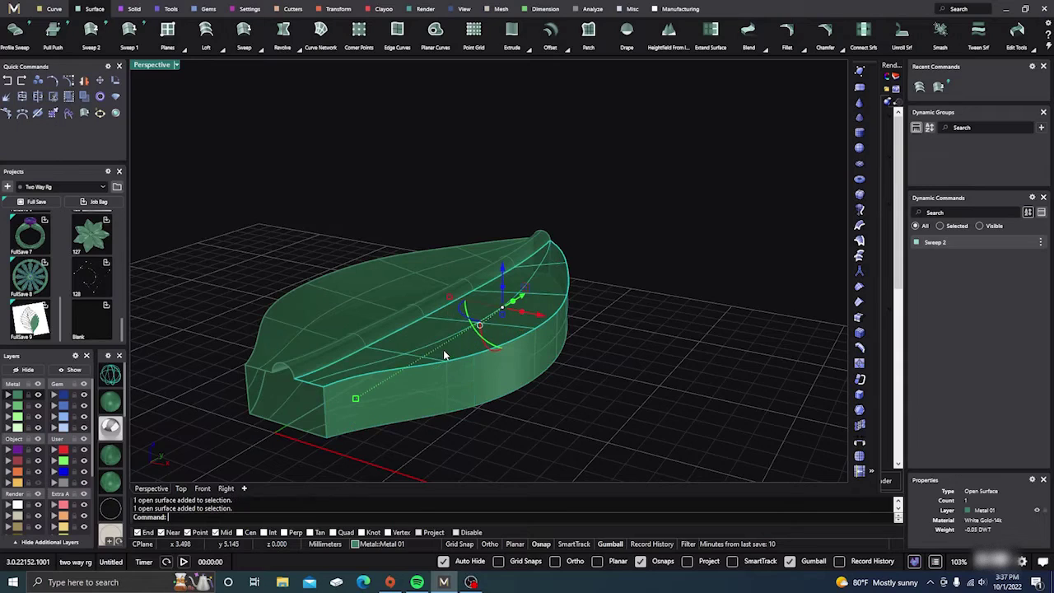
left_click(549, 413)
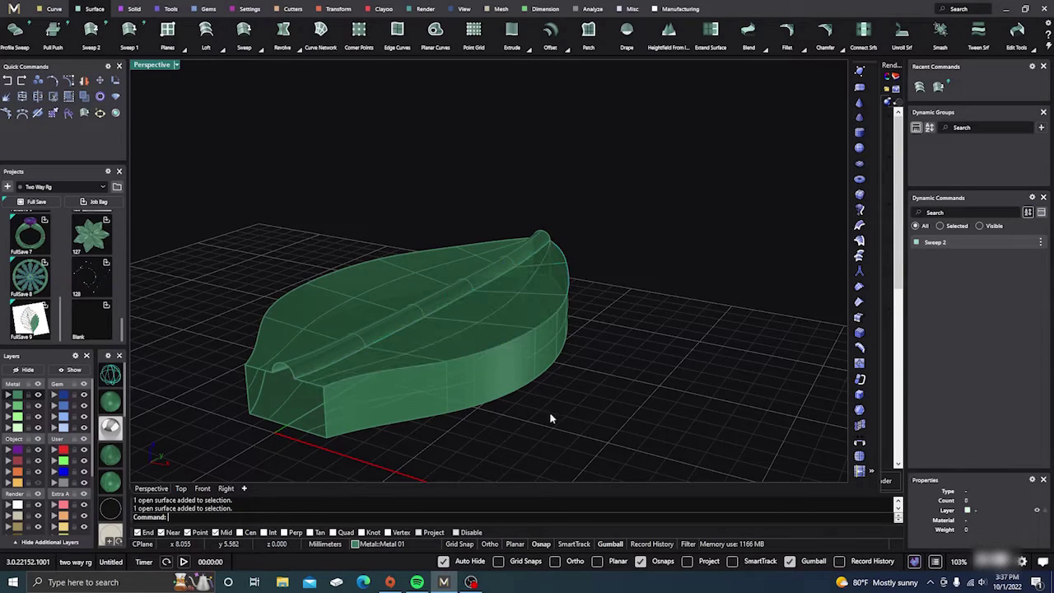
Match the leaf's right side and top surfaces along their shared upper edge with MatchSrf, using Tangency continuity and averaged surfaces
right_click(496, 436)
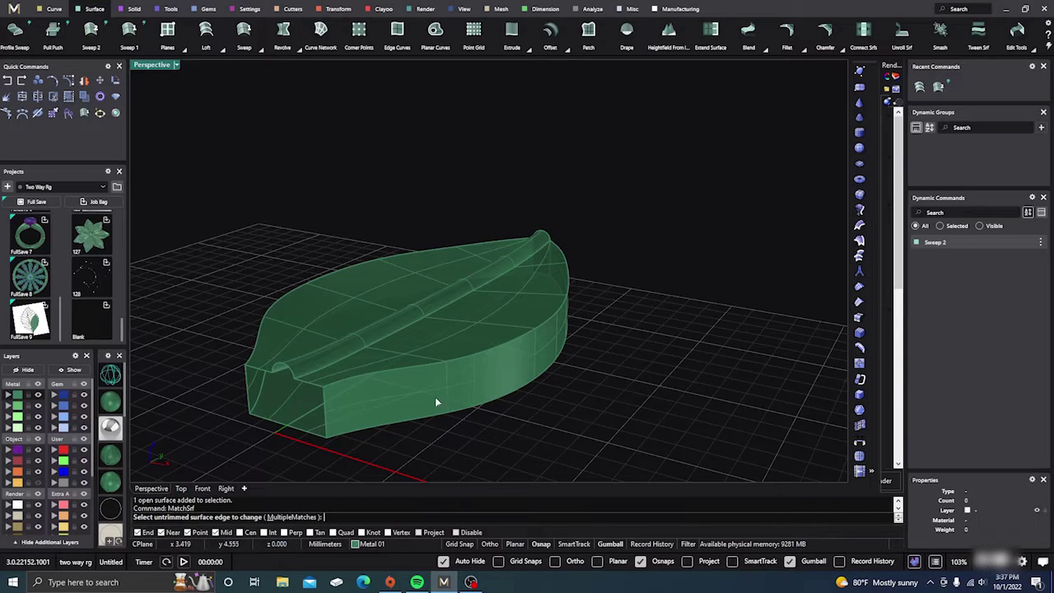
left_click(469, 360)
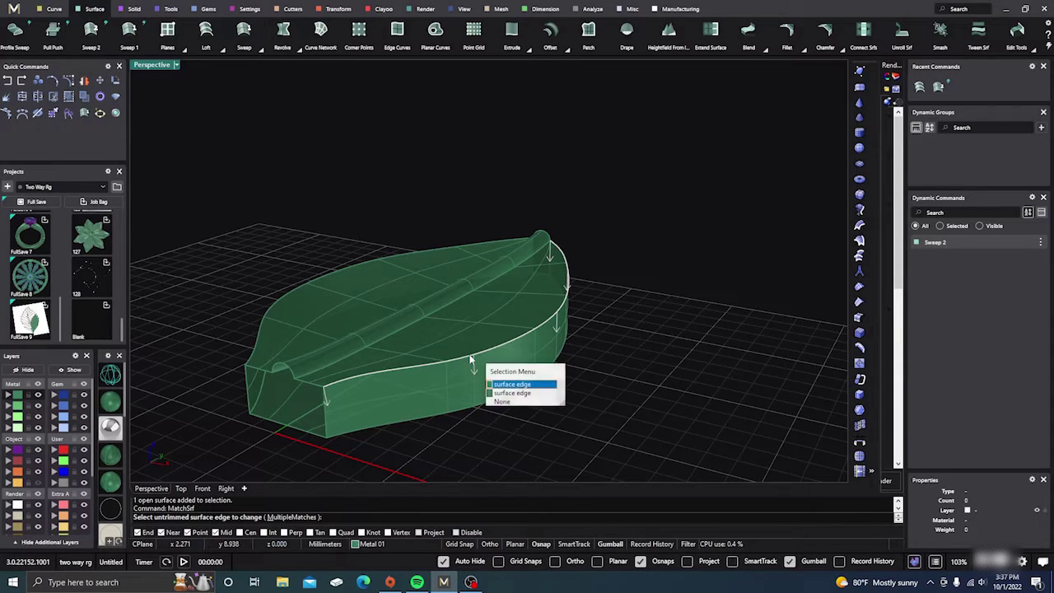
left_click(506, 384)
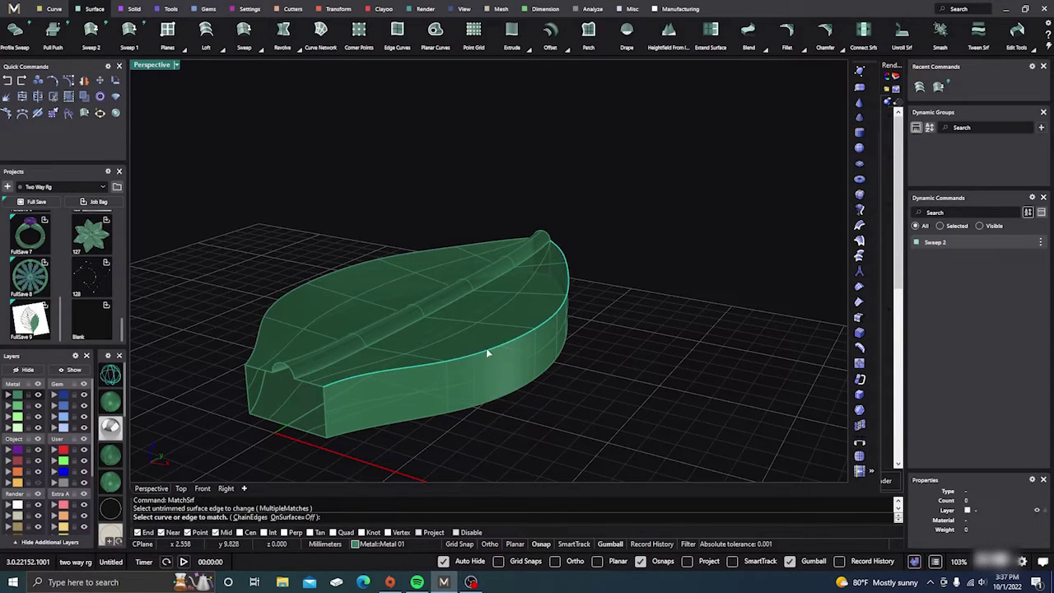
left_click(486, 350)
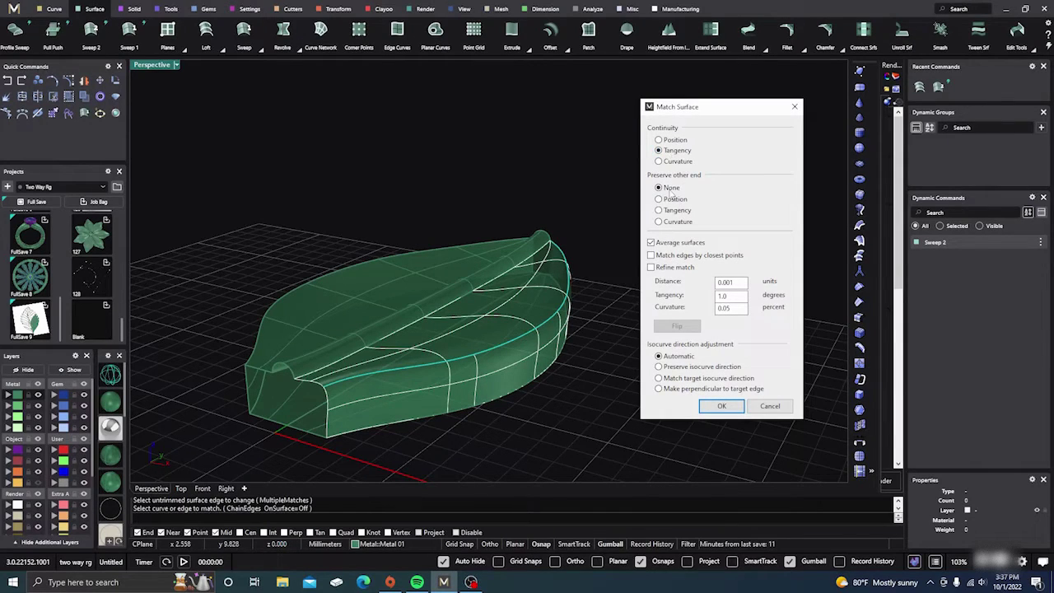
left_click(721, 406)
Match the leaf's left side and top surfaces along their shared upper edge with Tangency continuity and averaged surfaces
right_click_drag(577, 418, 683, 396)
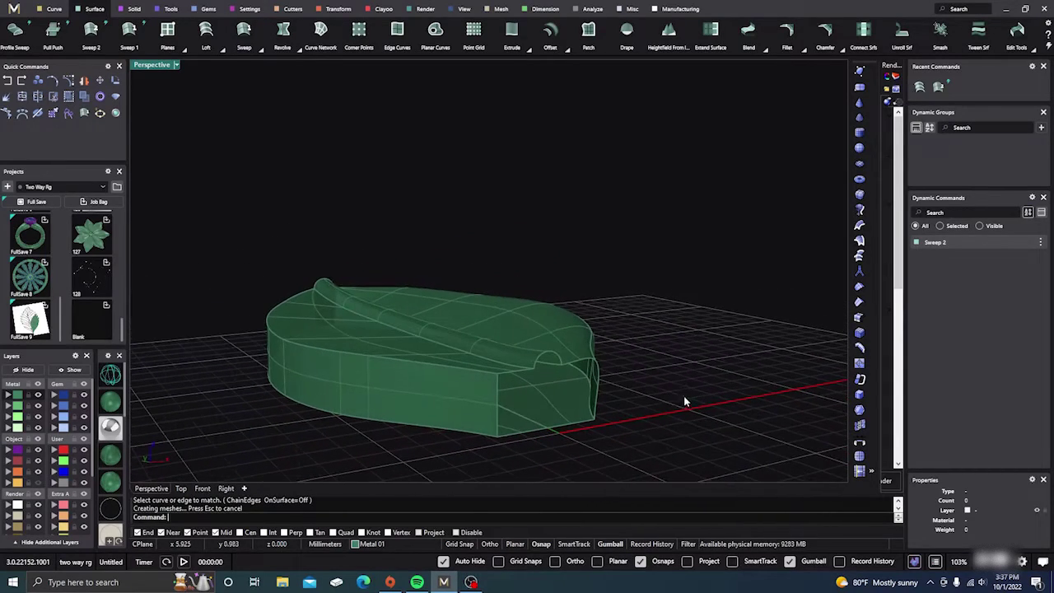
right_click(231, 301)
left_click(287, 343)
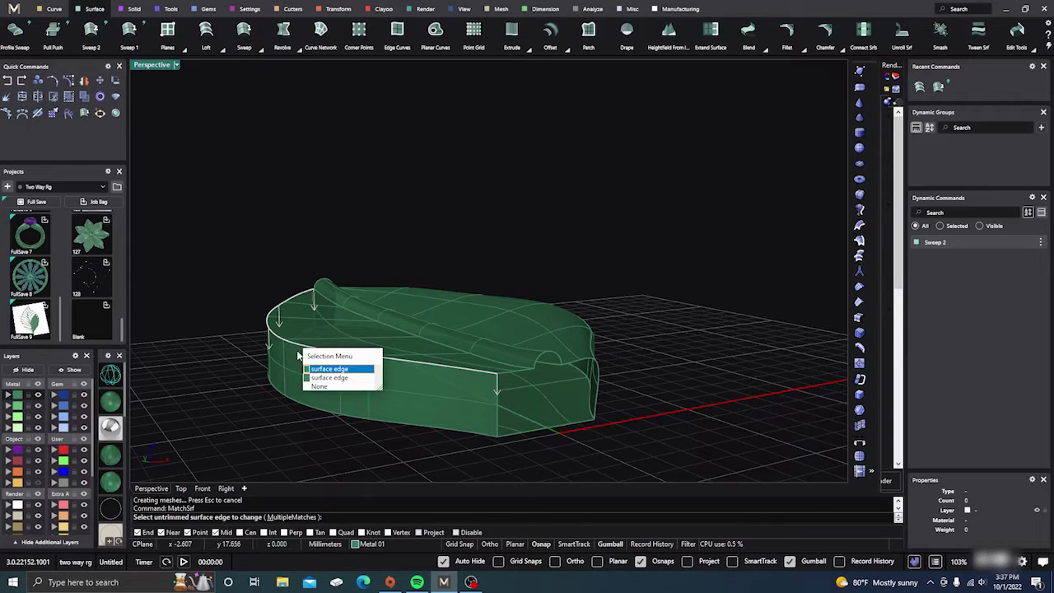
left_click(314, 369)
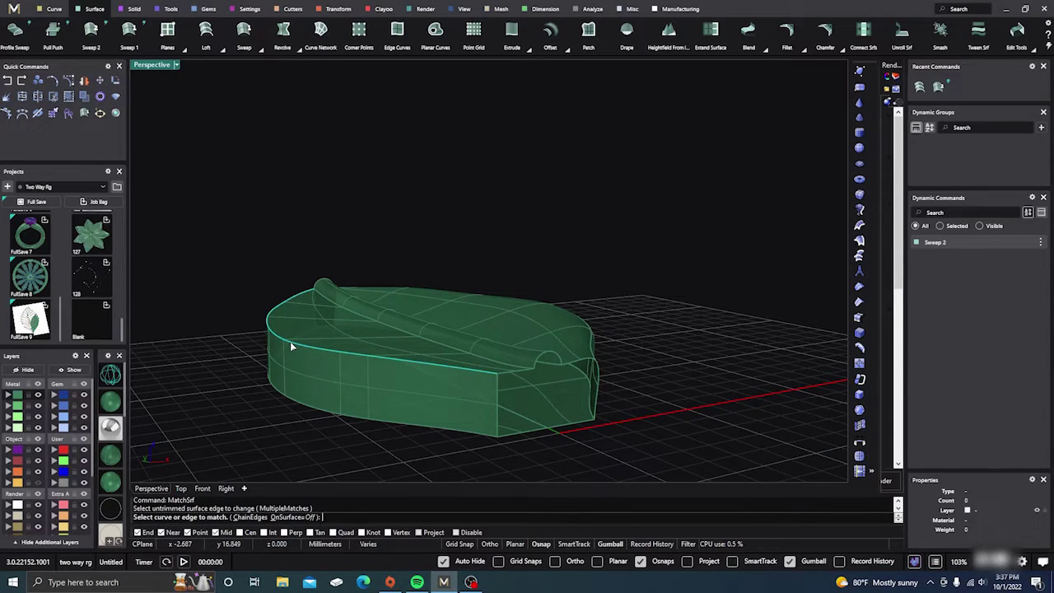
left_click(290, 345)
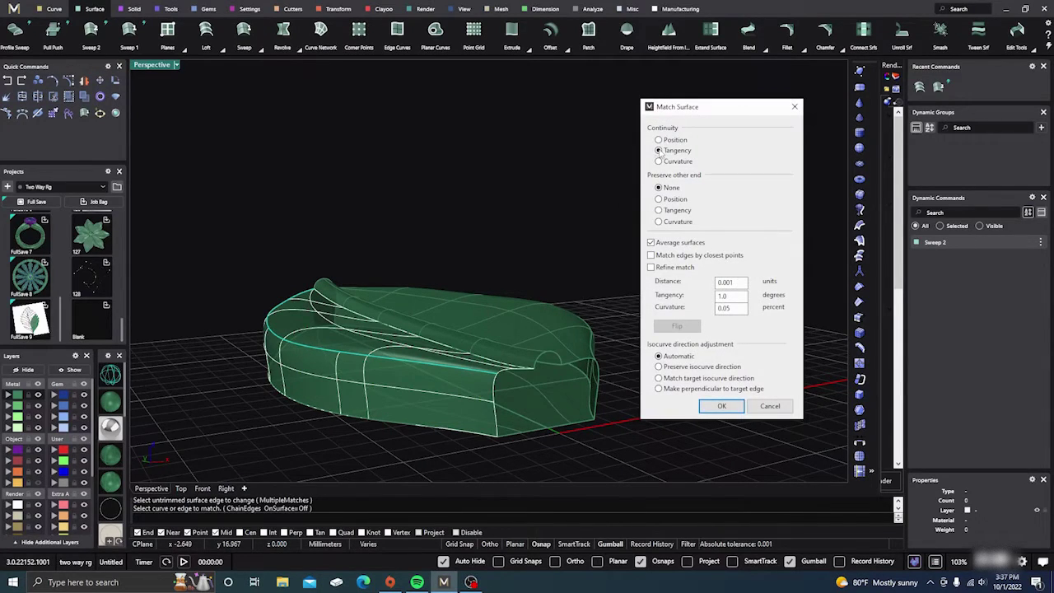
left_click(720, 405)
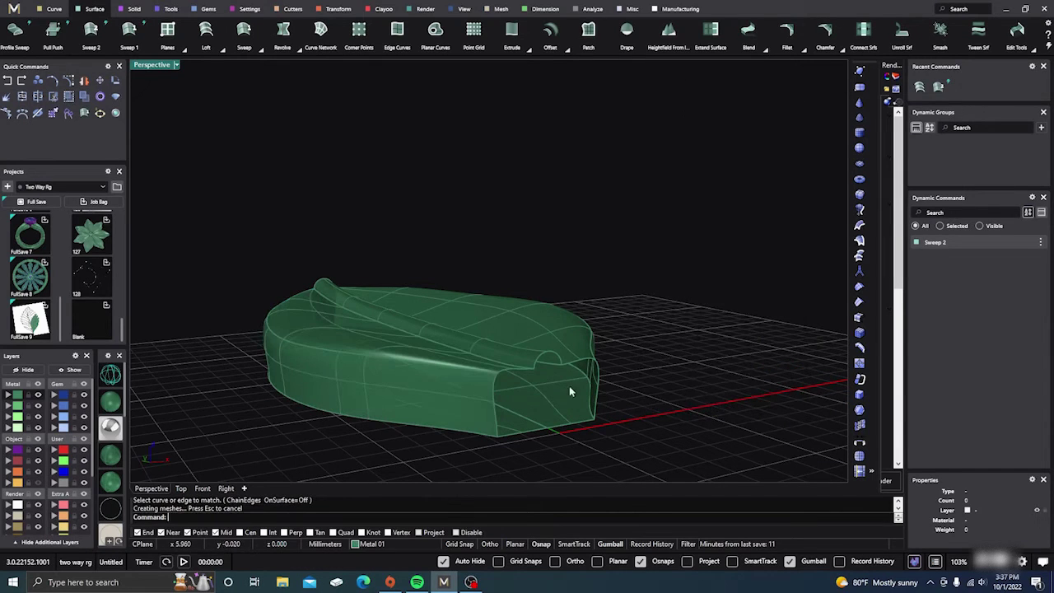
Try to match the right top surface and the central vein along their shared edge with Position continuity
right_click_drag(445, 363, 407, 358)
scroll(423, 340, "up", 3)
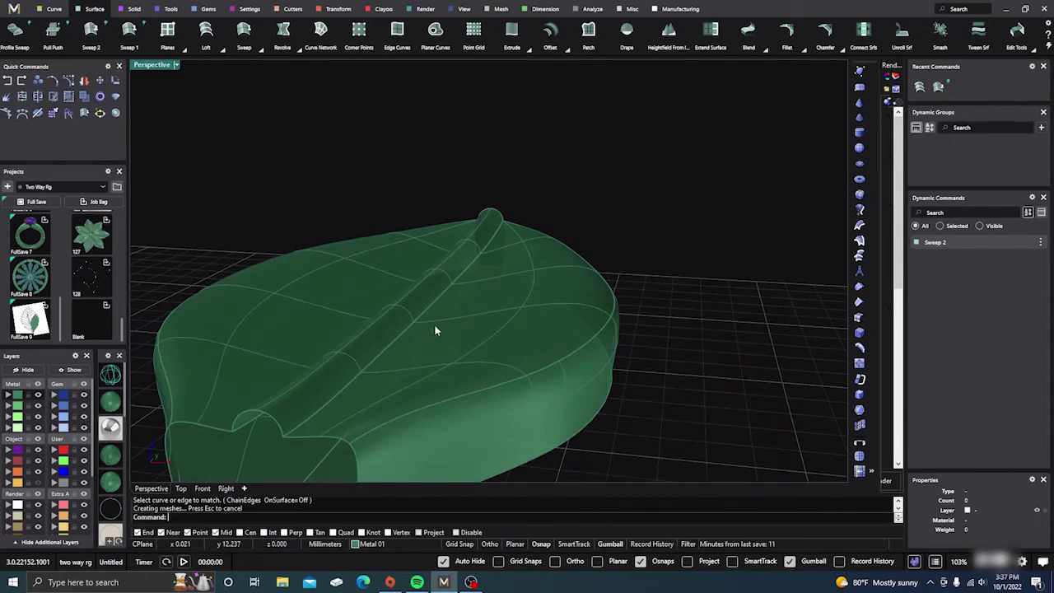
right_click(428, 318)
left_click(429, 308)
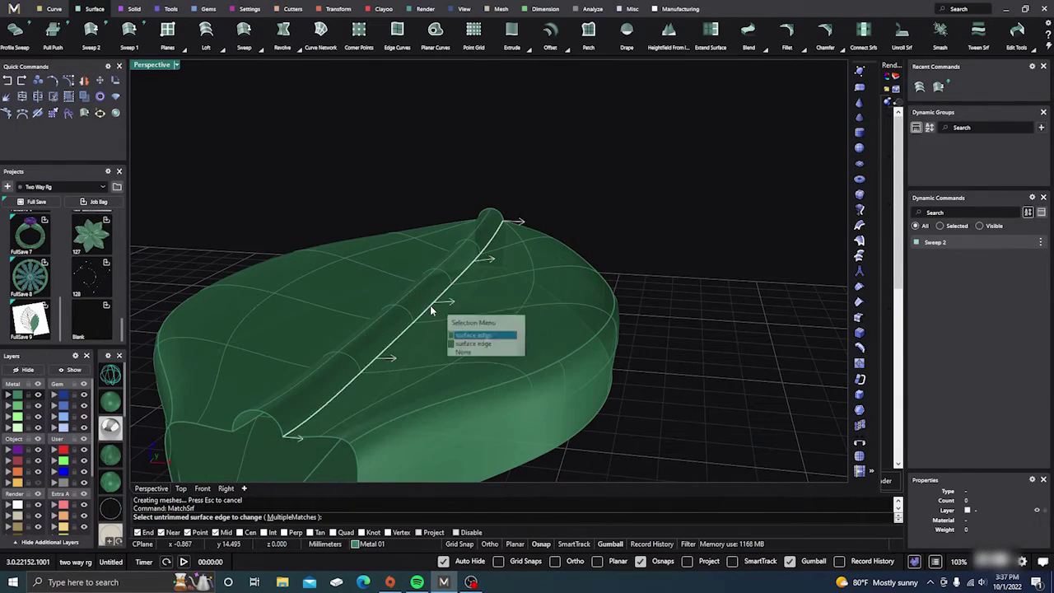
left_click(462, 338)
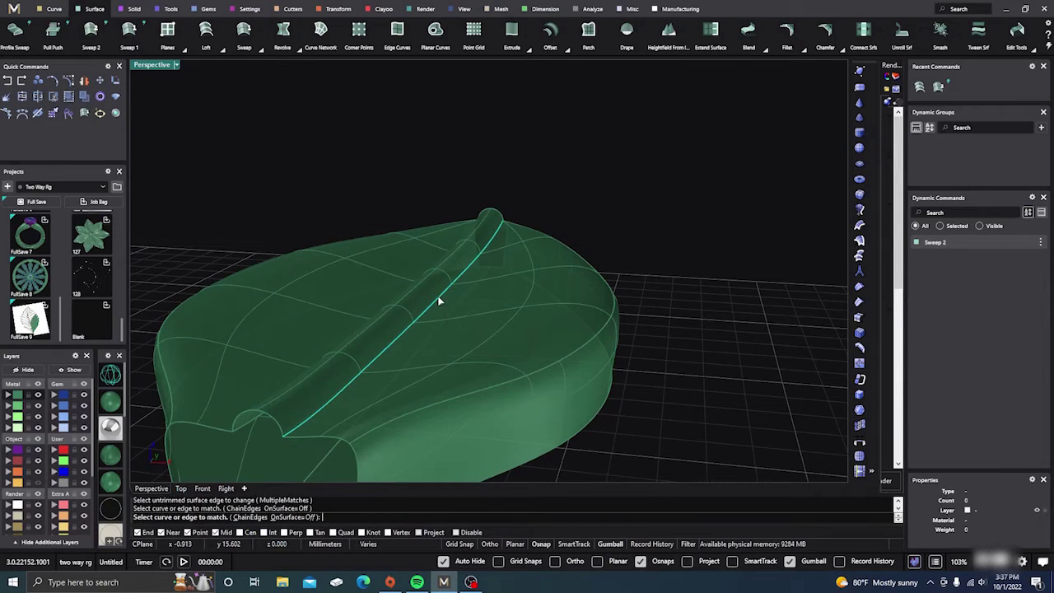
left_click(438, 302)
left_click(660, 140)
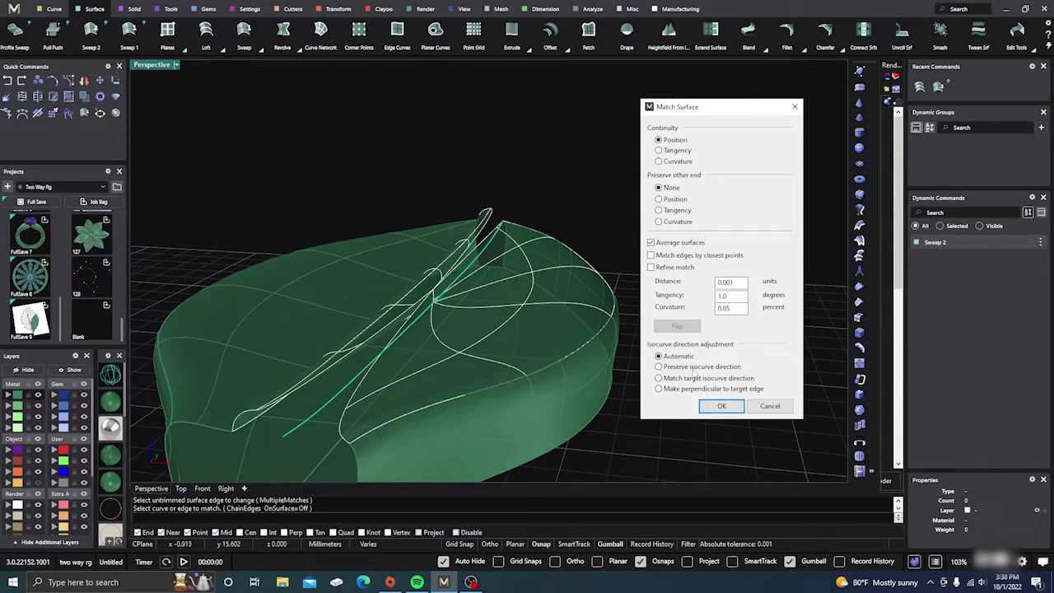
left_click(759, 408)
Match the right side and bottom surfaces along their shared lower edge with Tangency continuity and averaged surfaces
right_click_drag(747, 396, 616, 271)
scroll(575, 342, "up", 3)
key("Return")
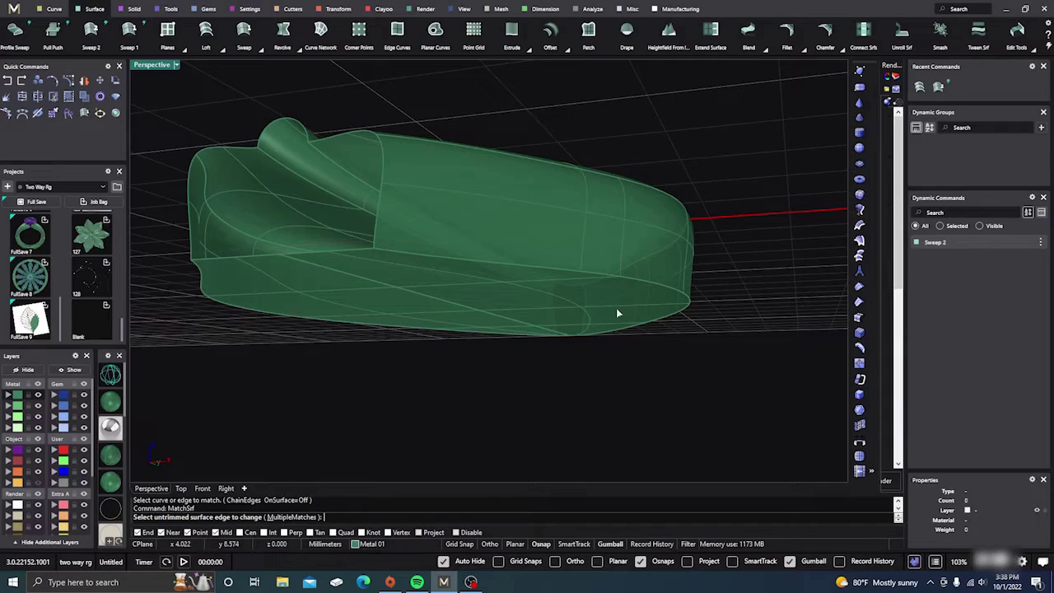
left_click(618, 275)
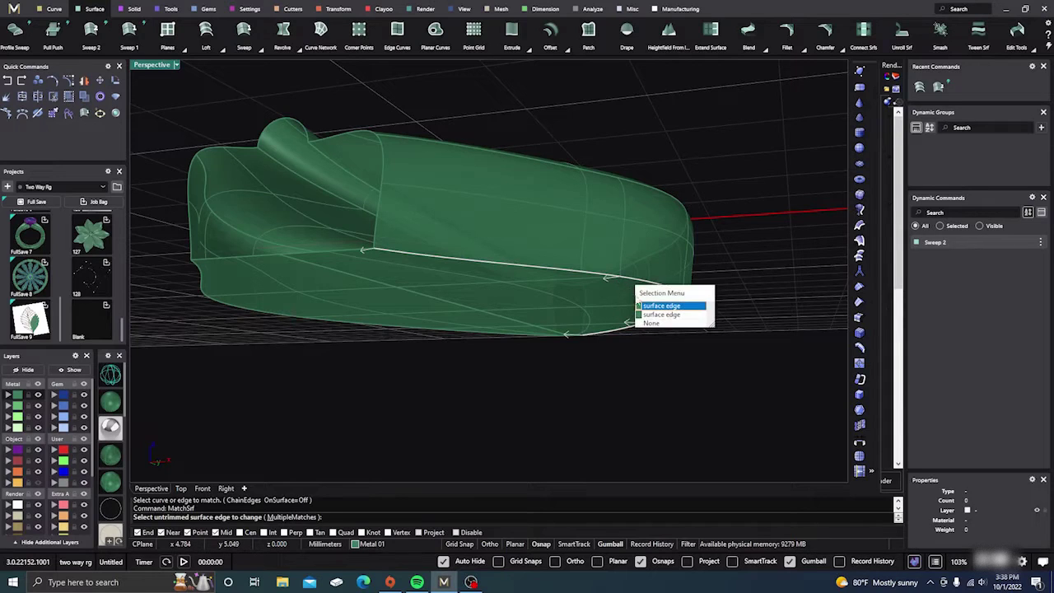
left_click(654, 301)
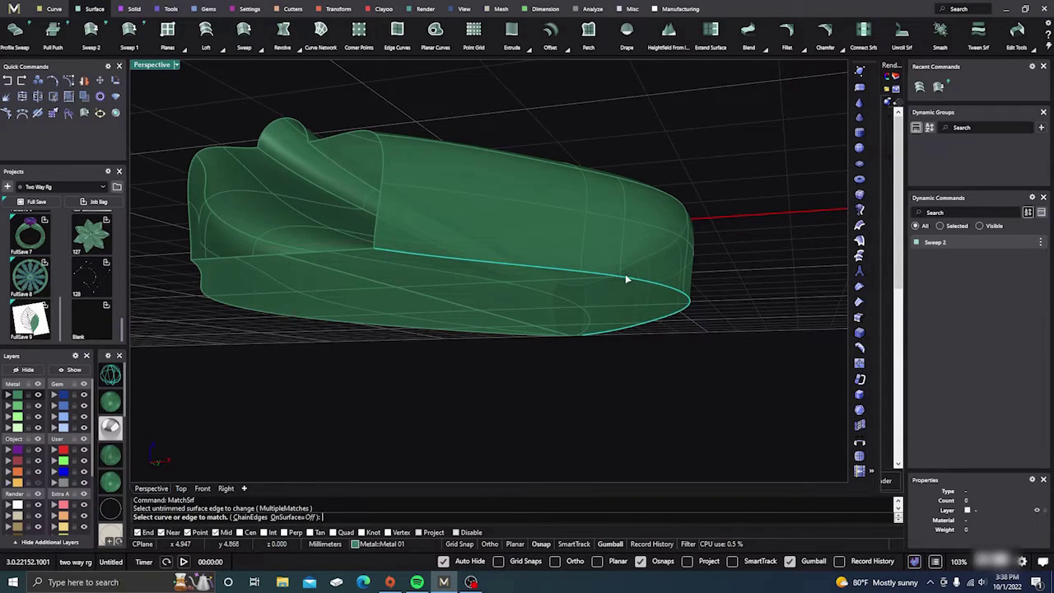
left_click(626, 277)
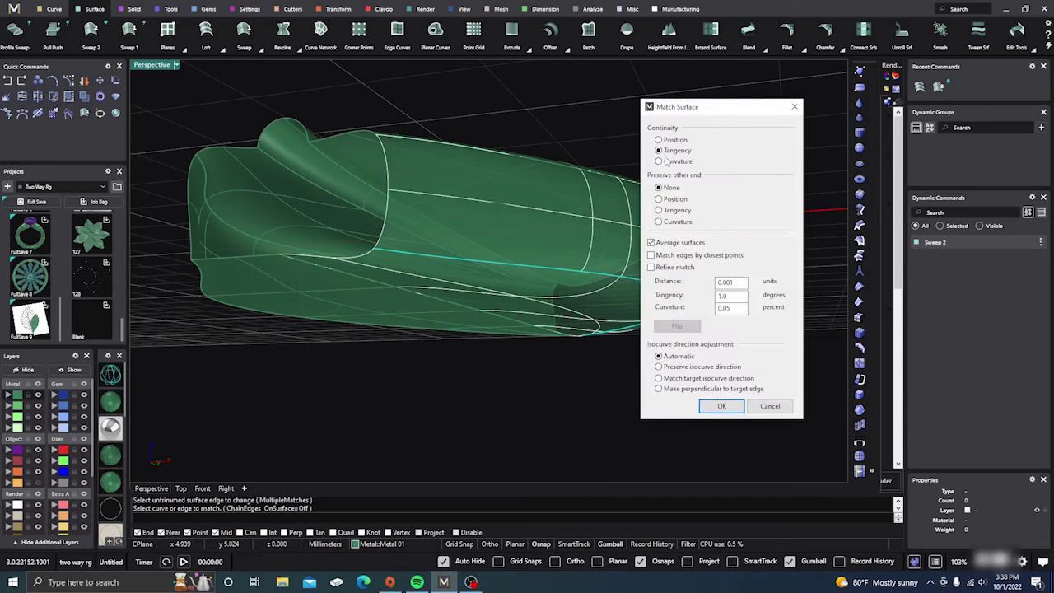
left_click(720, 404)
Match the left side and bottom surfaces along their shared lower edge with Tangency continuity and averaged surfaces
right_click_drag(720, 403, 531, 398)
right_click(531, 399)
left_click(438, 280)
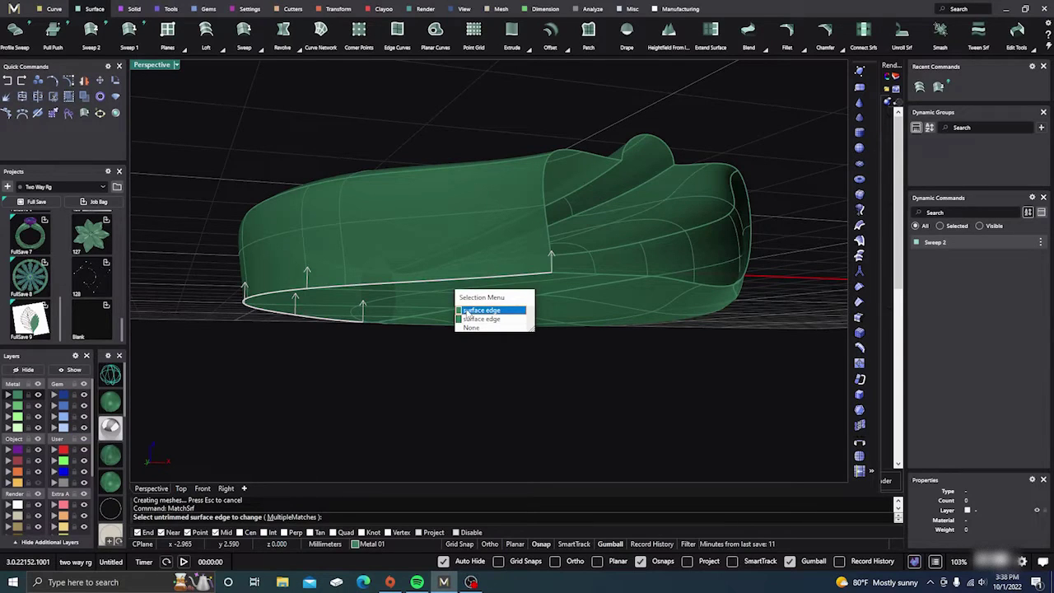
left_click(482, 310)
left_click(454, 283)
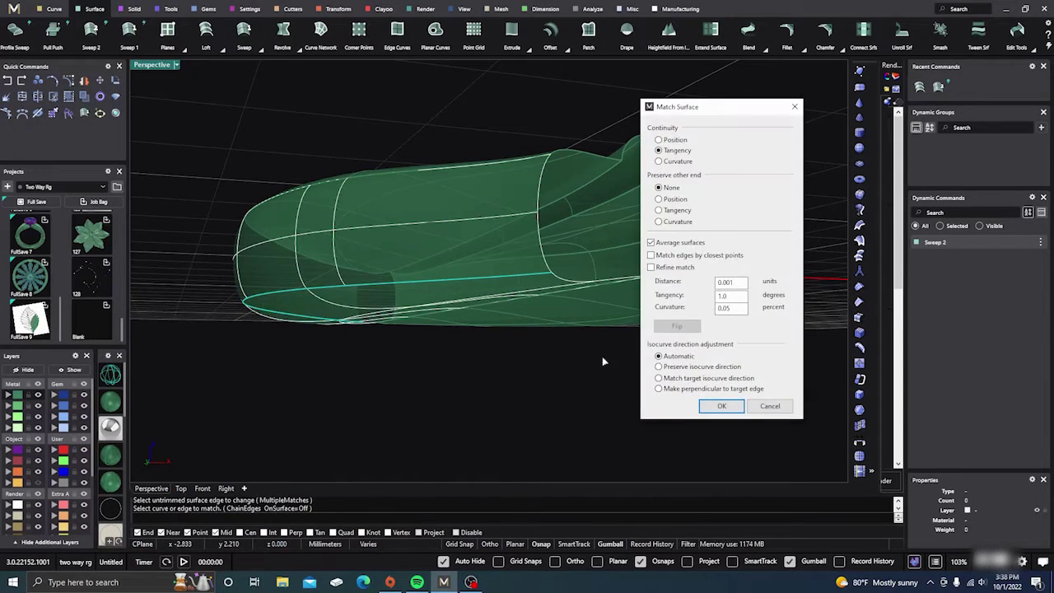
left_click(702, 408)
Match the two bottom surfaces to each other along the leaf's central seam on the underside
right_click_drag(702, 408, 503, 383)
right_click(503, 382)
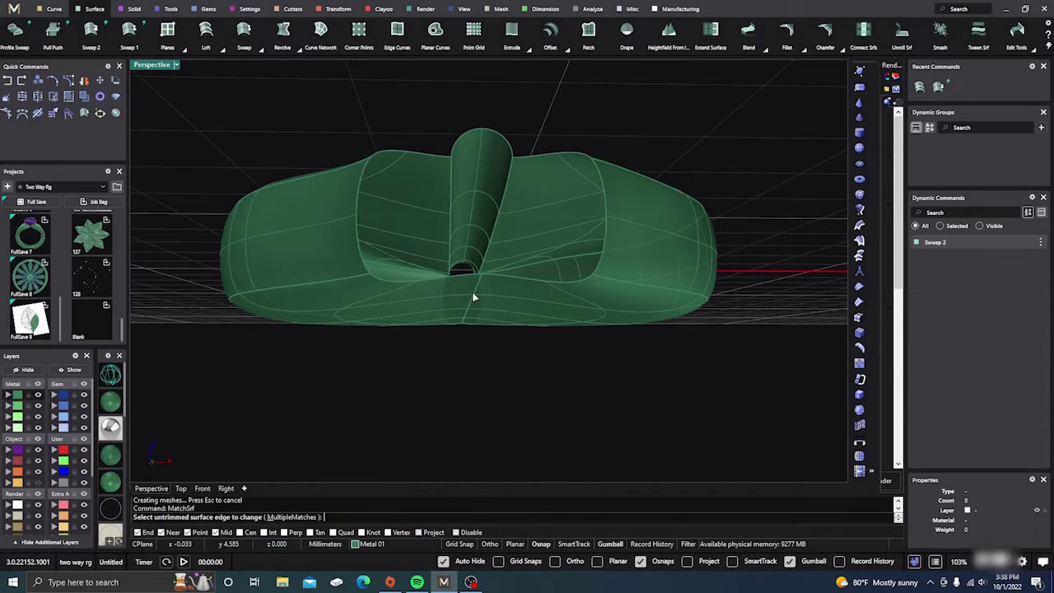
left_click(481, 303)
left_click(481, 304)
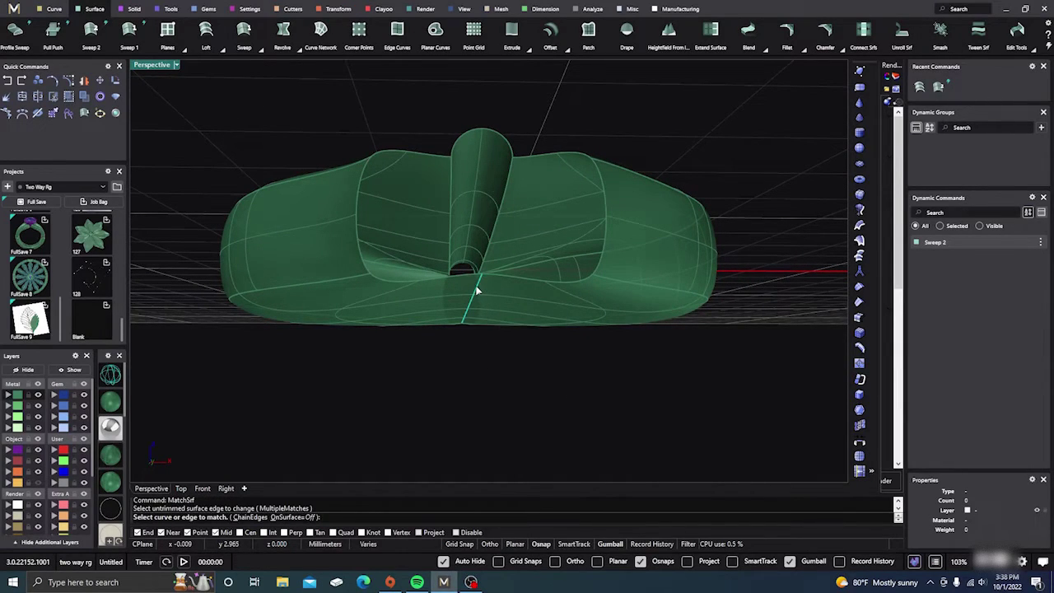
left_click(475, 294)
left_click(719, 406)
Inspect the rounded leaf in the rendered display mode, and return the viewport to the shaded display
right_click_drag(682, 405, 563, 406)
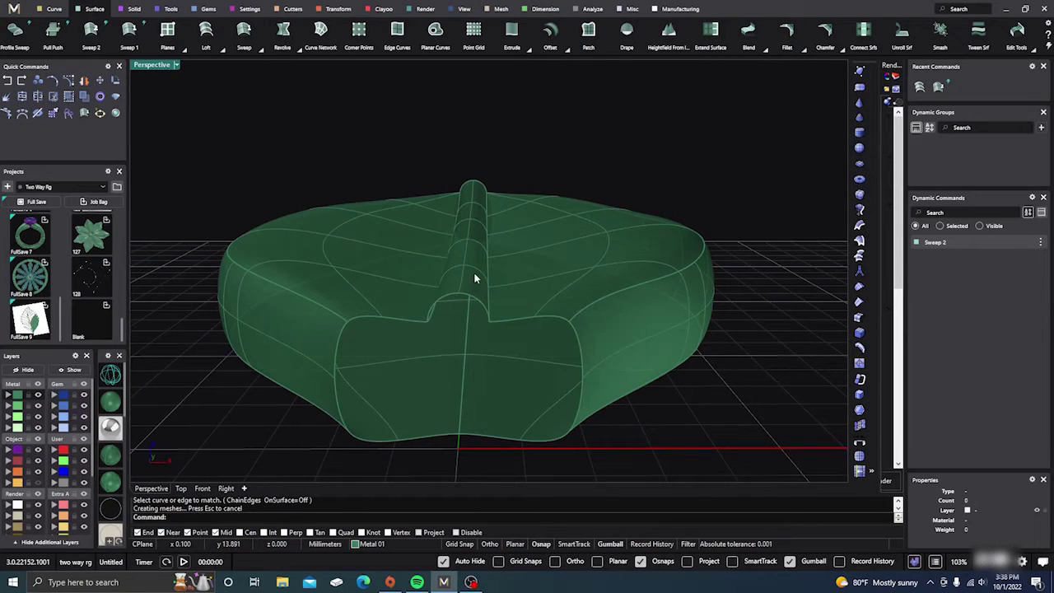
mouse_move(555, 289)
right_mouse_down()
mouse_move(532, 313)
mouse_move(435, 349)
mouse_move(414, 429)
mouse_move(388, 387)
mouse_move(400, 346)
mouse_move(428, 372)
mouse_move(404, 412)
mouse_move(391, 349)
mouse_move(363, 387)
right_mouse_up()
left_click(110, 430)
scroll(403, 351, "down", 4)
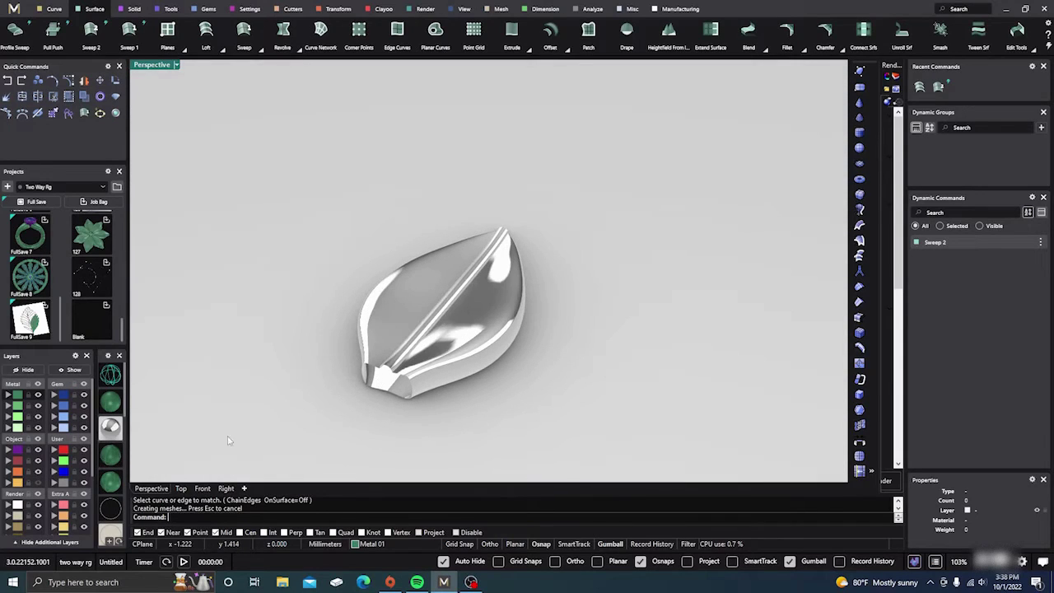
left_click(114, 402)
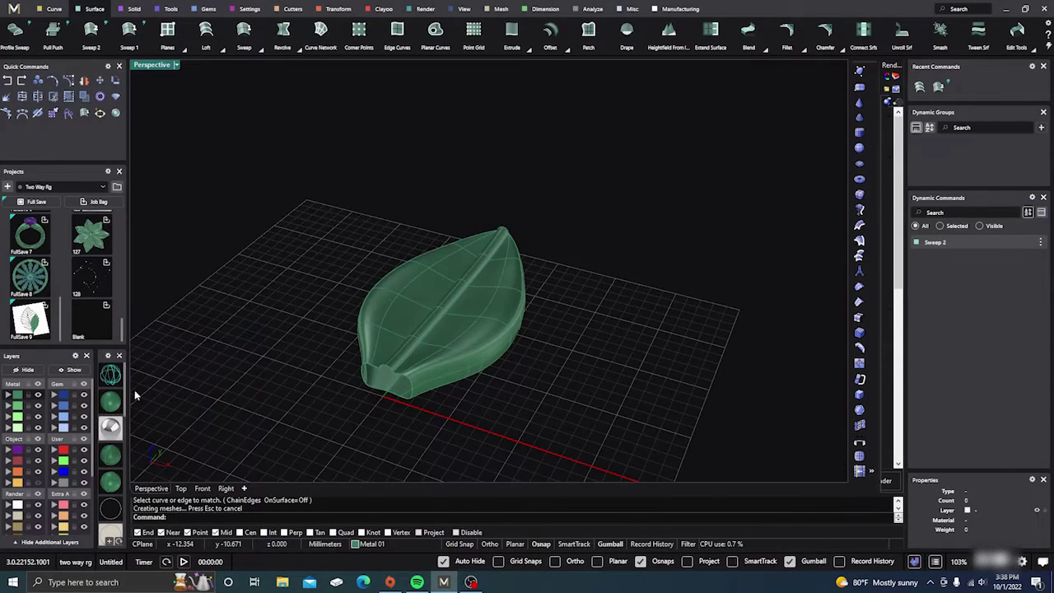
Examine the leaf's individual surfaces from the front, above and below by selecting them in turn
right_click_drag(529, 399, 498, 345)
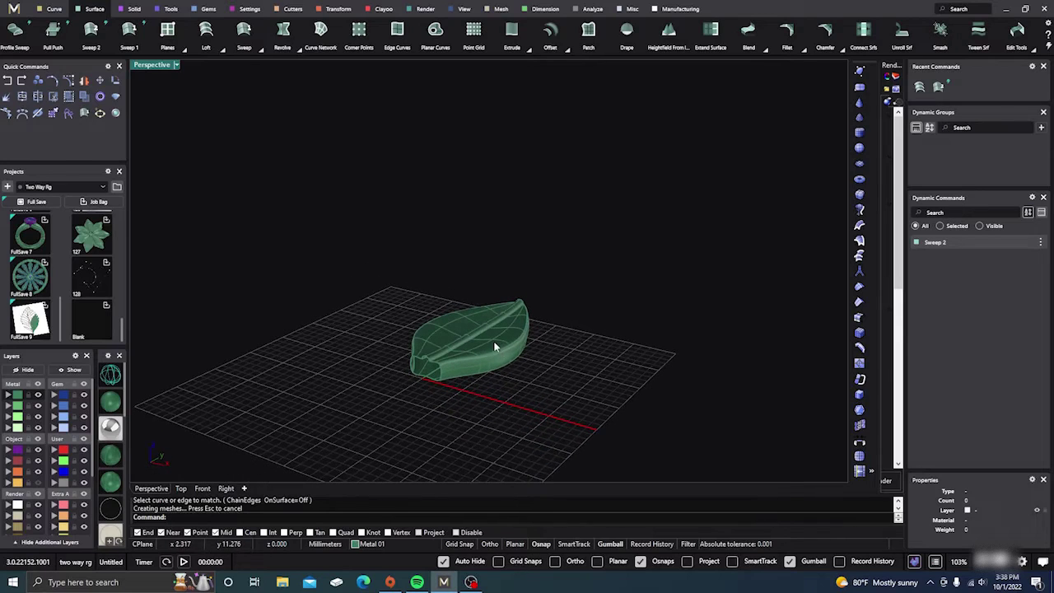
left_click(495, 345)
left_click(508, 354)
left_click(439, 336)
right_click_drag(404, 374, 462, 387)
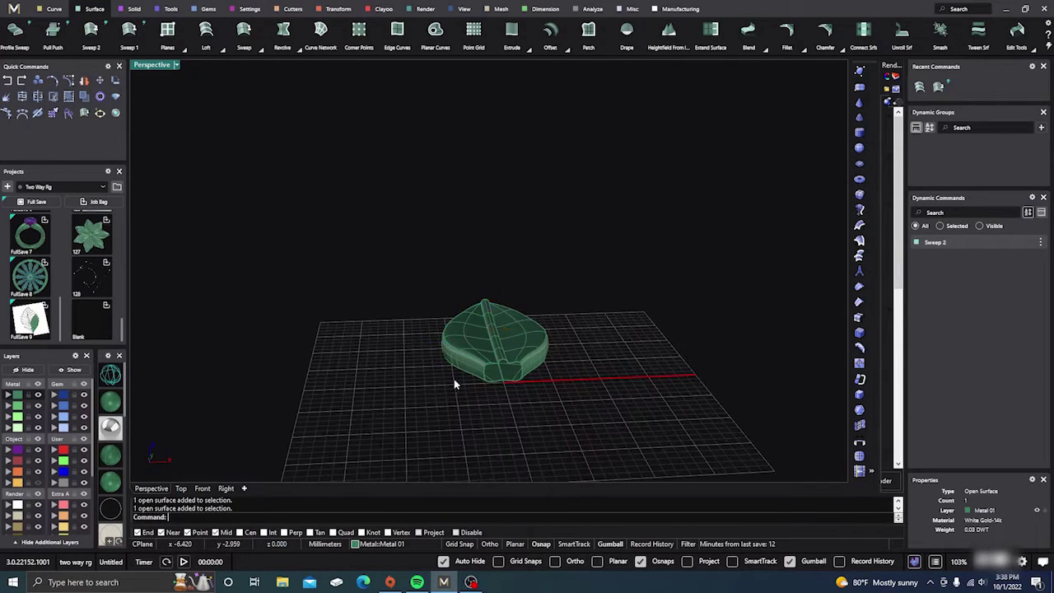
left_click(435, 423)
right_click_drag(452, 423, 450, 343)
scroll(450, 346, "up", 5)
left_click(443, 350)
left_click(414, 397)
right_click_drag(415, 397, 535, 406)
scroll(512, 370, "up", 2)
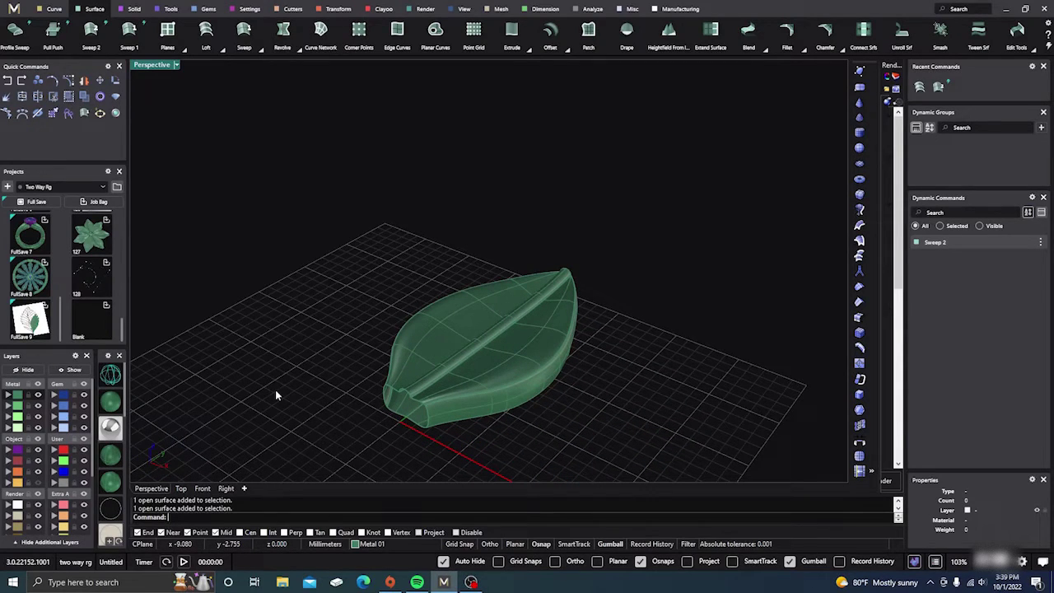
Merge the leaf's right upper and right side surfaces using MergeSrf with Smooth=Yes, Tolerance=0.001 and Roundness=1
type("ma")
key("Escape")
type("MergeSrf")
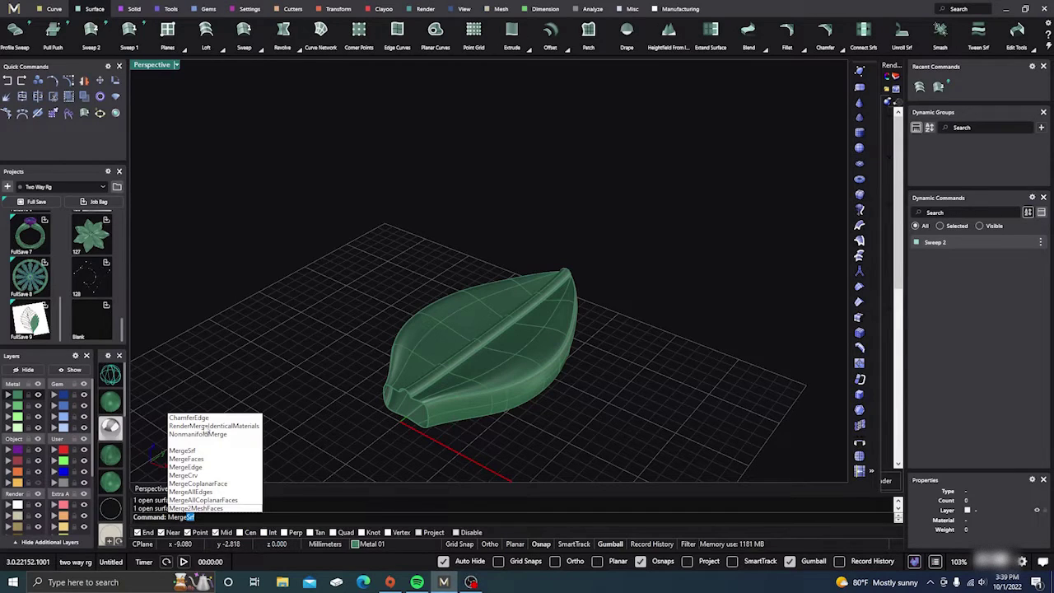
left_click(182, 454)
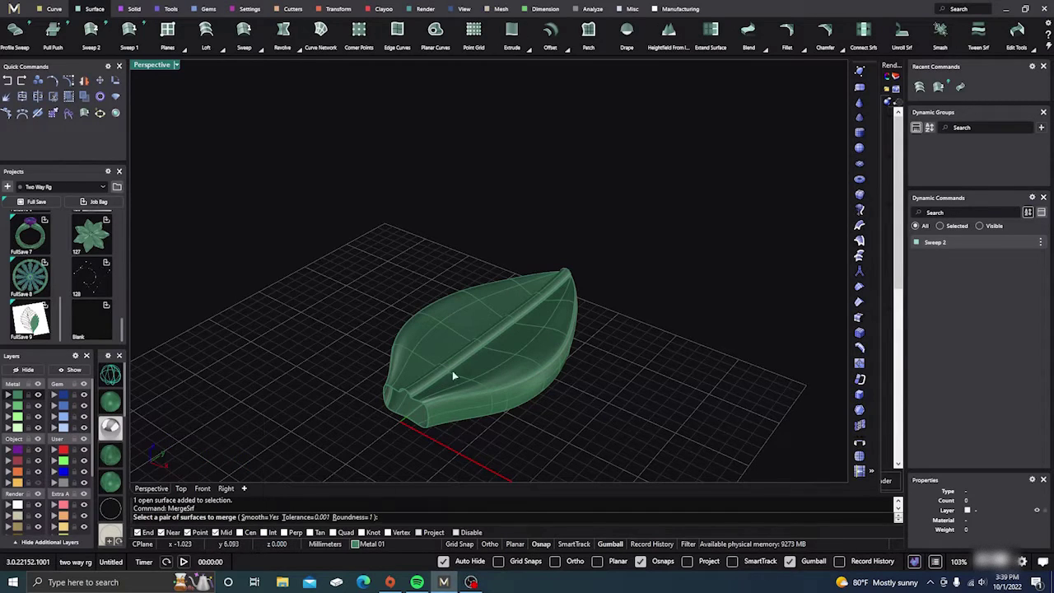
left_click(517, 362)
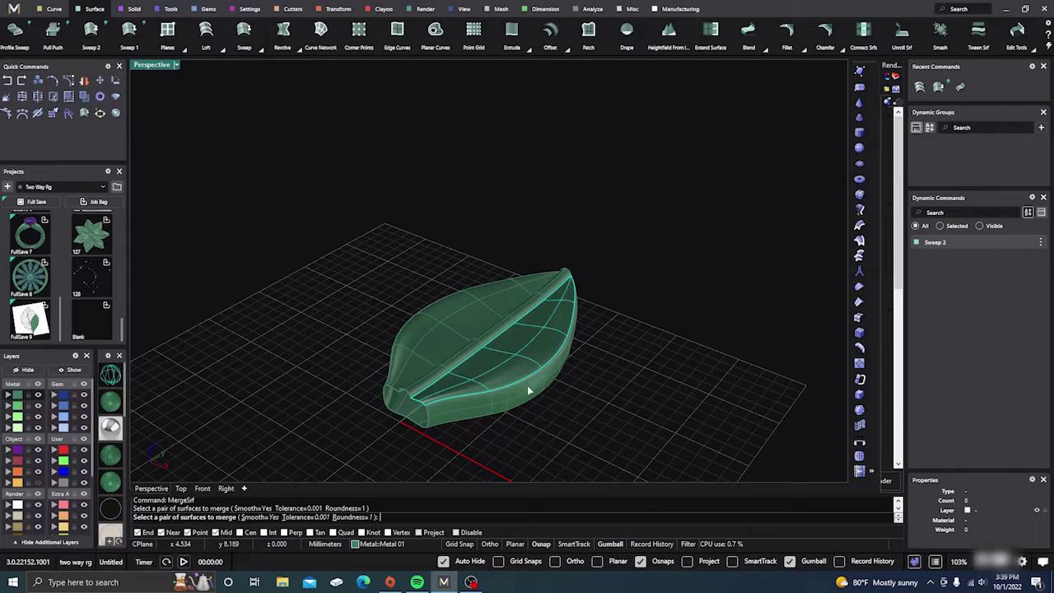
left_click(527, 385)
right_click_drag(534, 394, 584, 414)
left_click(544, 362)
scroll(527, 378, "up", 5)
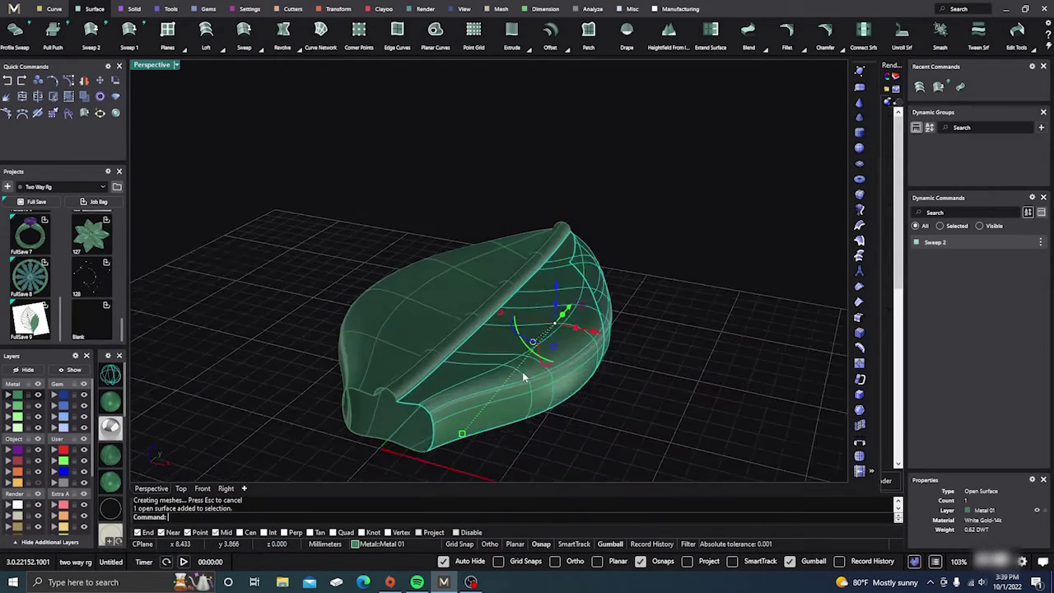
key("Escape")
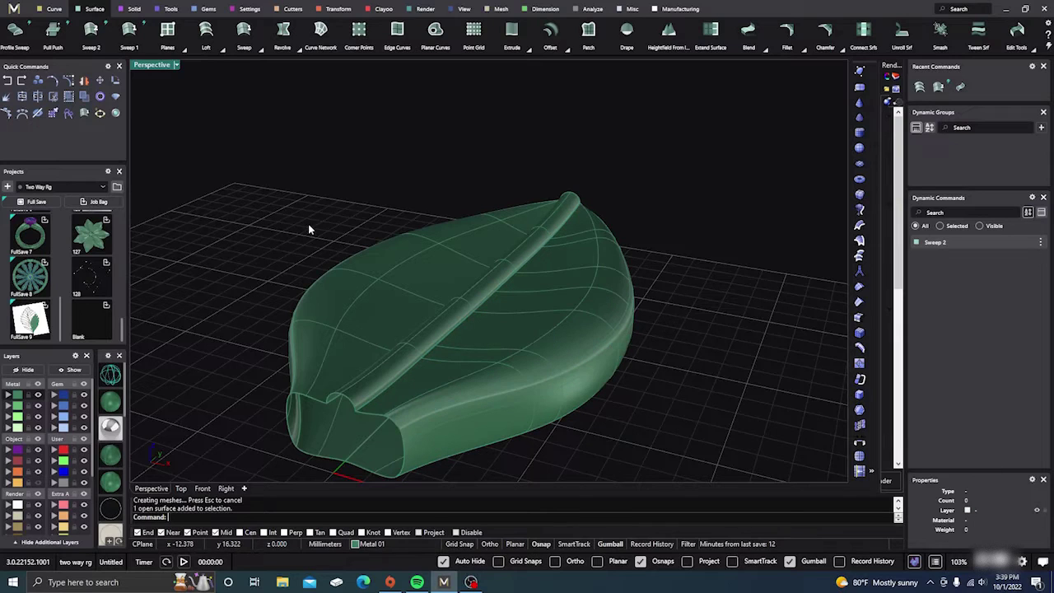
Merge the central vein with the merged right half of the leaf
right_click(408, 169)
left_click(500, 321)
left_click(481, 292)
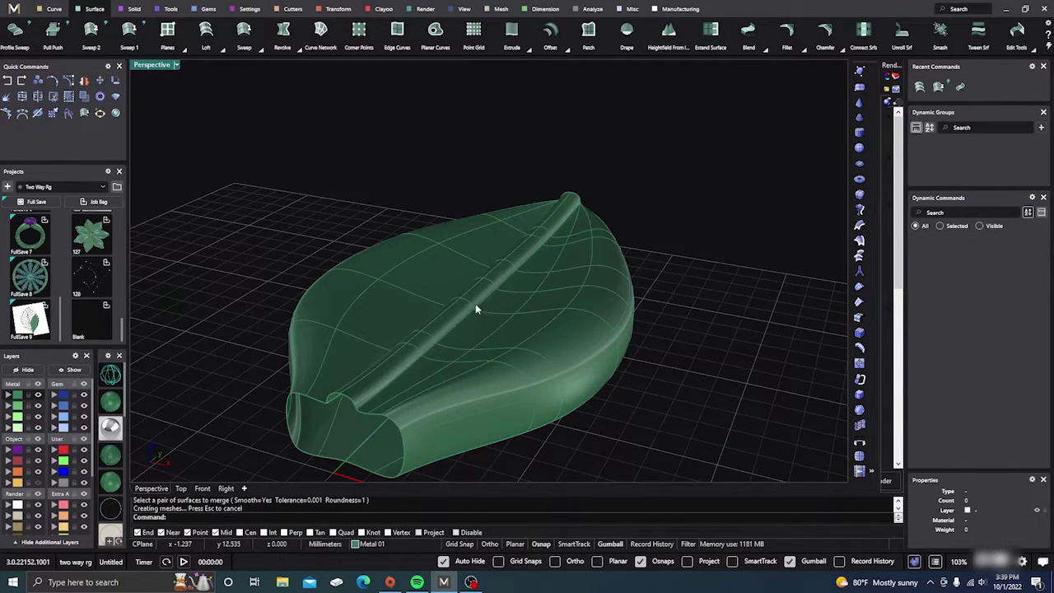
left_click(461, 363)
right_click_drag(457, 363, 523, 349)
Merge the left upper surface into the surface containing the vein
right_click(302, 252)
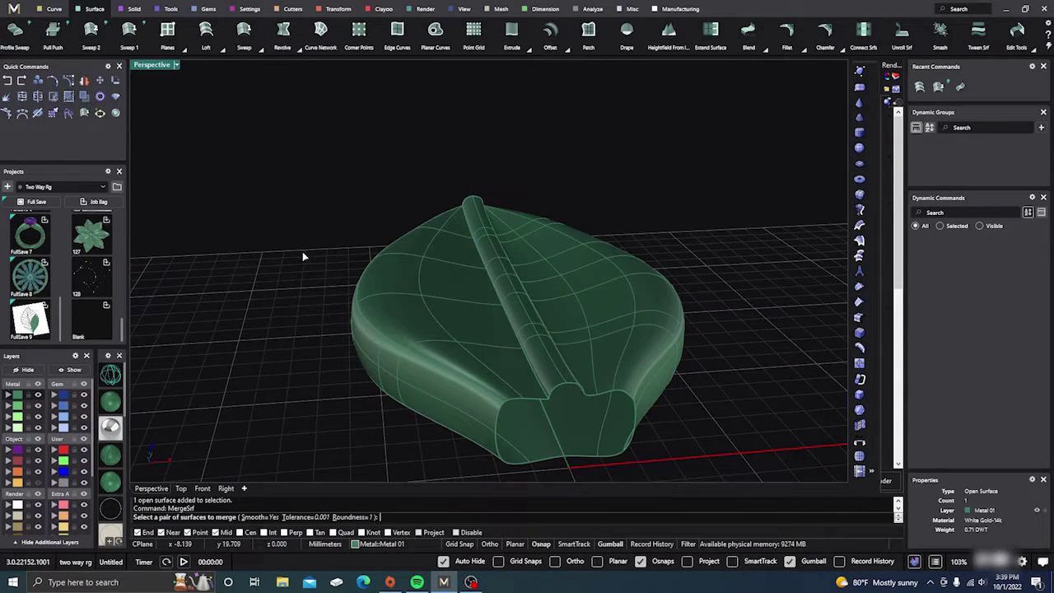
left_click(502, 264)
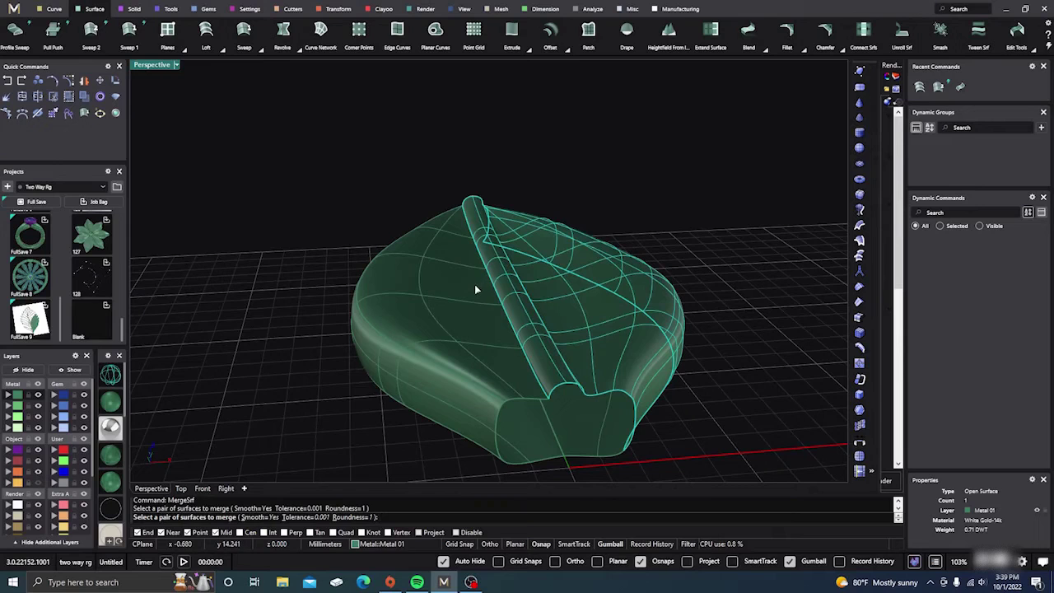
right_click_drag(299, 347, 322, 320)
Merge the left side surface into the combined upper leaf surface
key("Return")
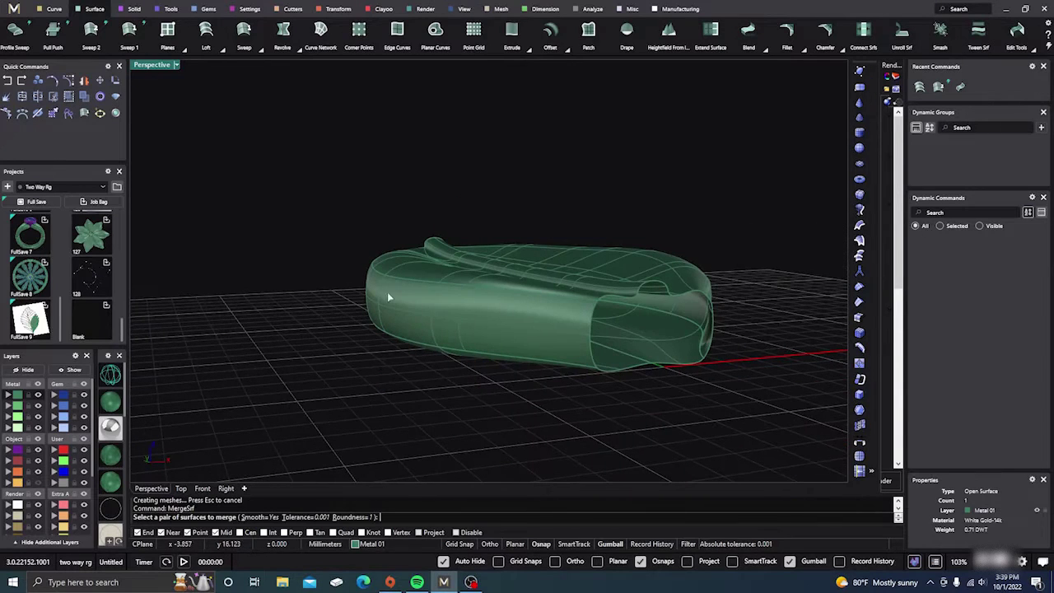
left_click(417, 269)
right_click_drag(360, 375, 376, 296)
left_click(376, 296)
left_click(404, 296)
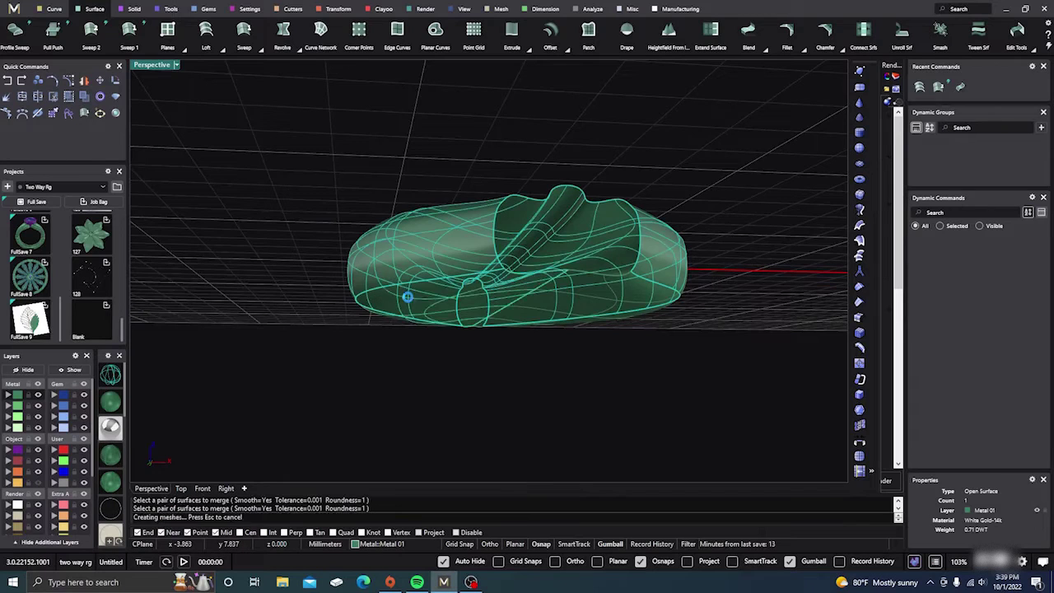
Merge the underside surfaces into the combined leaf surface with MergeSrf
key("Return")
left_click(655, 262)
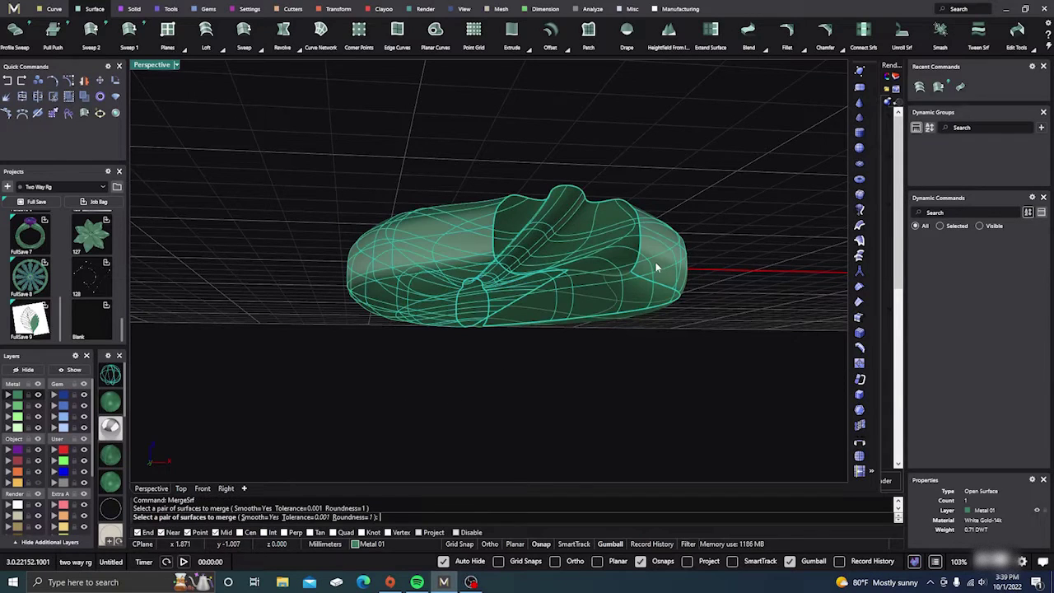
left_click(660, 291)
right_click_drag(608, 357, 528, 390)
left_click(528, 390)
mouse_move(654, 320)
right_mouse_down()
mouse_move(663, 391)
mouse_move(597, 405)
mouse_move(571, 370)
mouse_move(612, 306)
mouse_move(639, 308)
right_mouse_up()
right_click_drag(647, 346, 595, 399)
Examine the merged leaf from several angles and select it to check that it is one surface
scroll(308, 280, "down", 5)
right_click_drag(315, 301, 402, 300)
scroll(402, 295, "up", 7)
left_click(401, 293)
scroll(581, 352, "down", 4)
right_click_drag(579, 354, 557, 361)
scroll(535, 348, "up", 4)
left_click(535, 353)
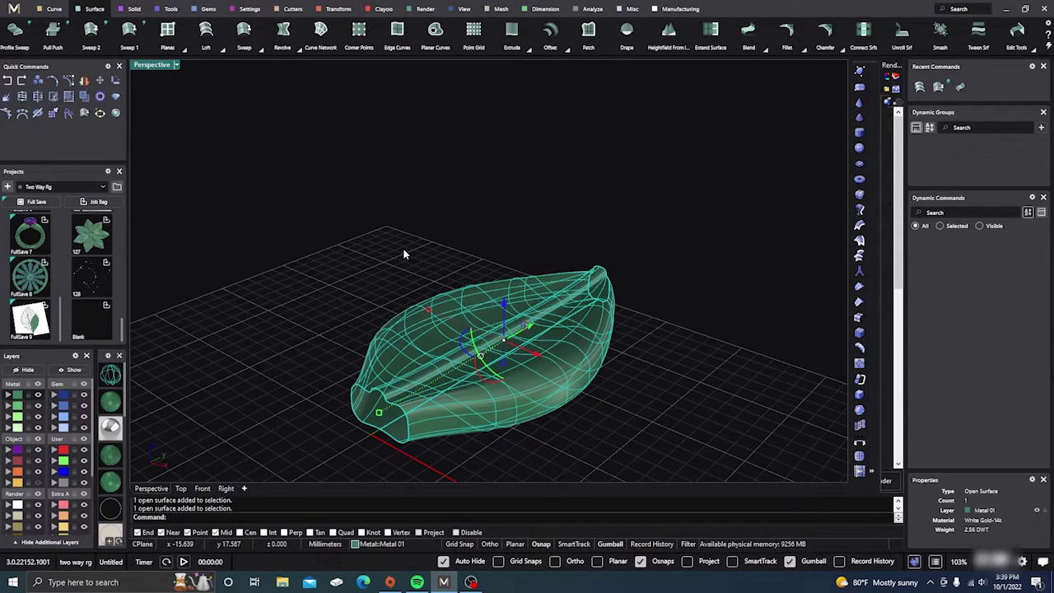
type("ton")
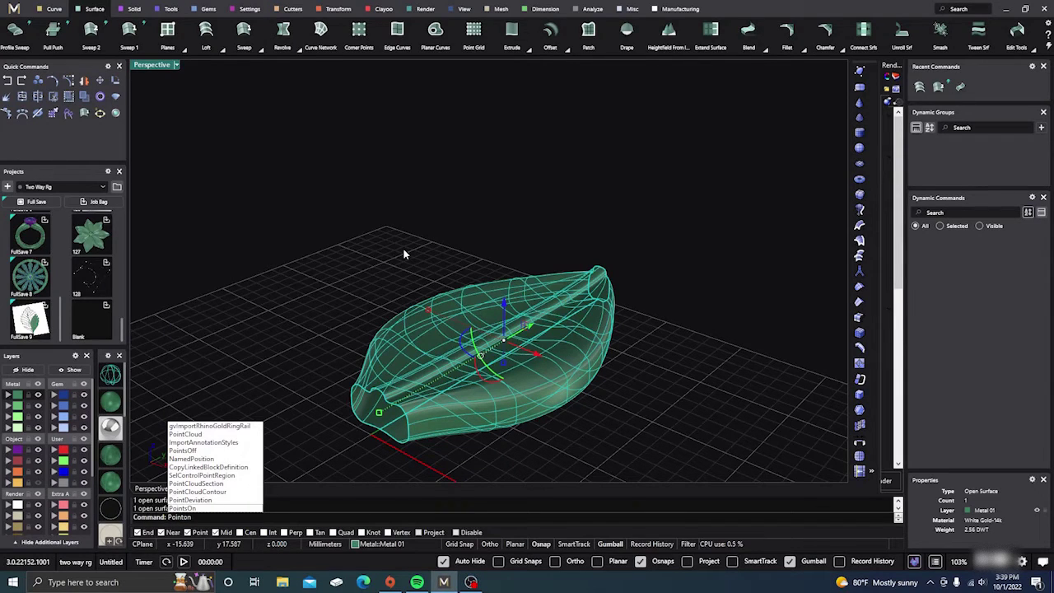
key("Return")
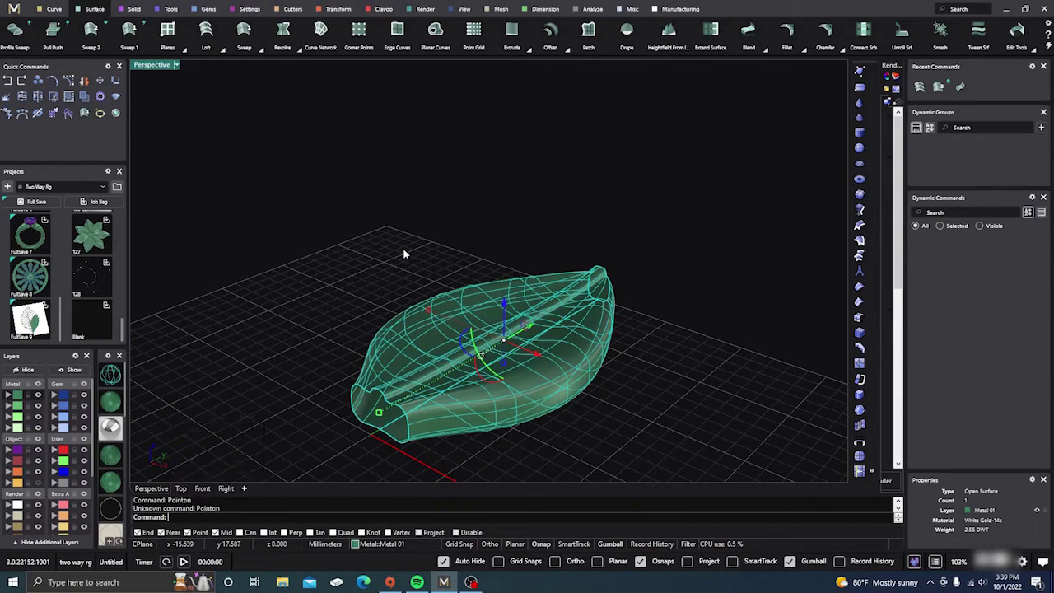
left_click(403, 253)
left_click(457, 310)
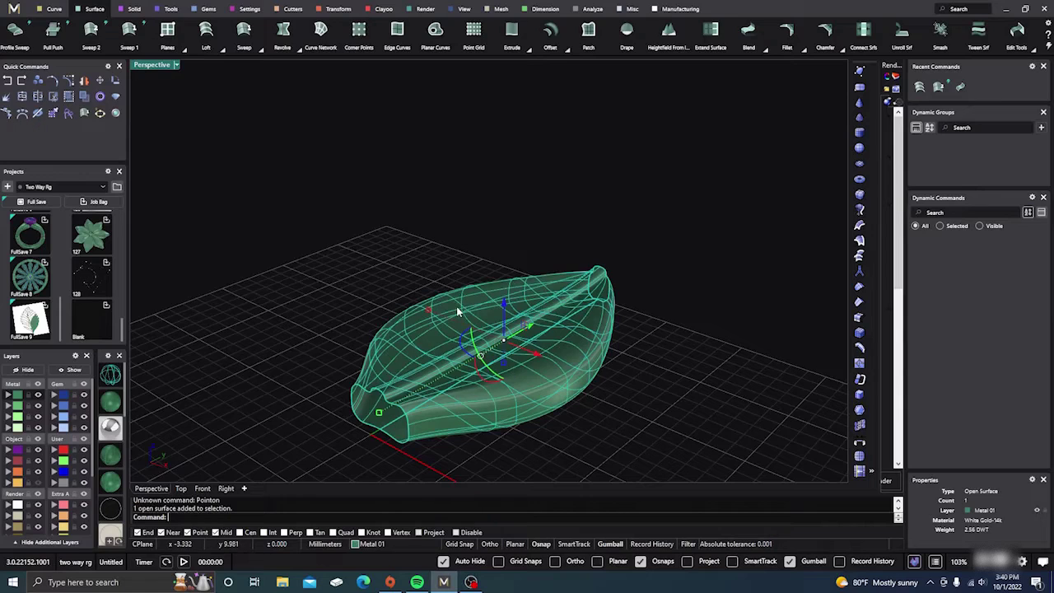
type("Pint")
key("Escape")
key("Escape")
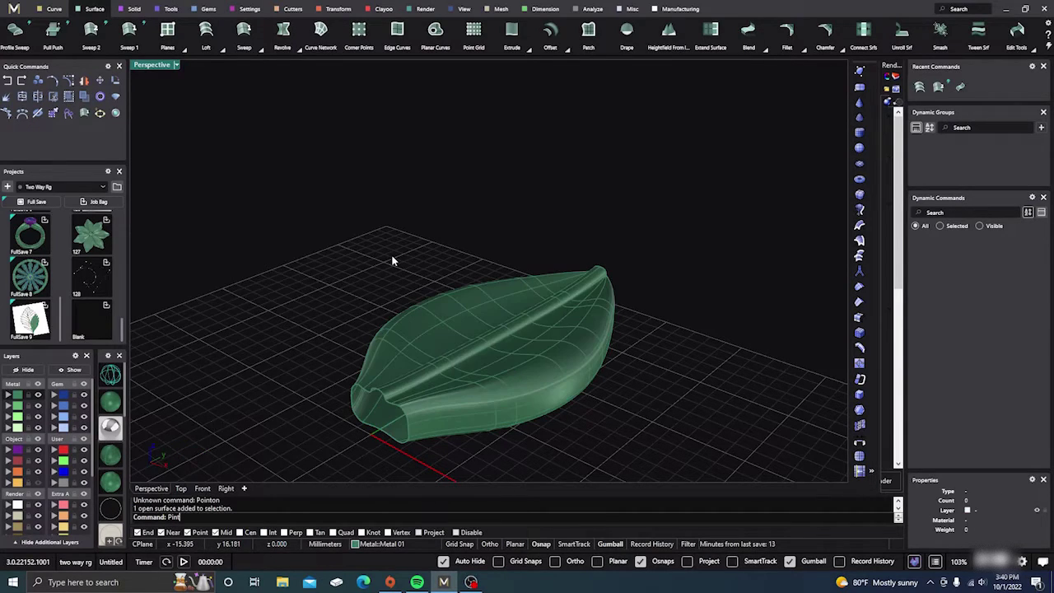
key("BackSpace")
key("BackSpace")
key("BackSpace")
key("BackSpace")
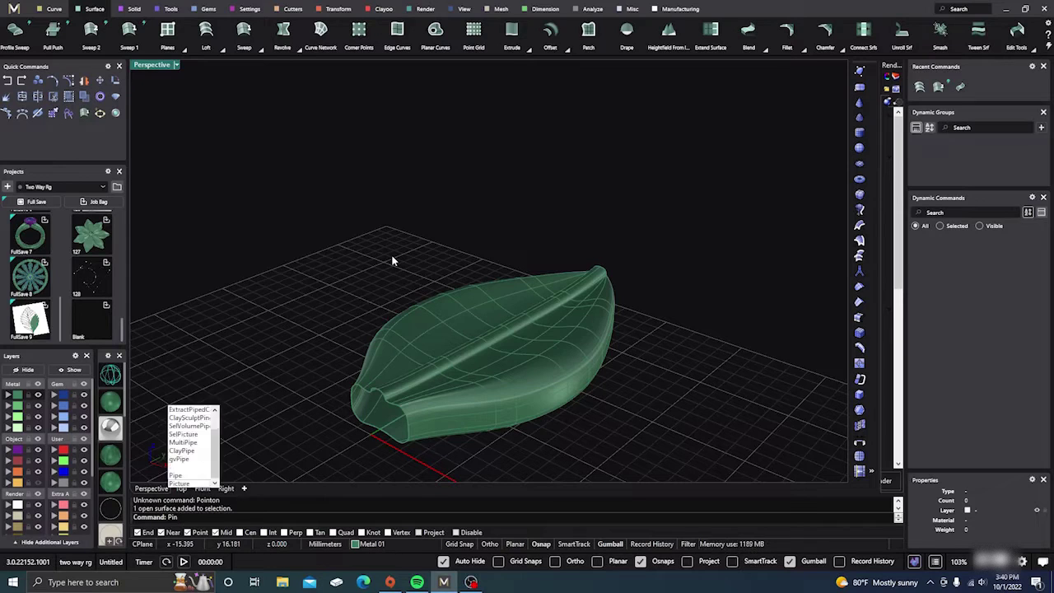
Turn on the merged leaf's control points with PointsOn and look over how they are distributed
type("Point")
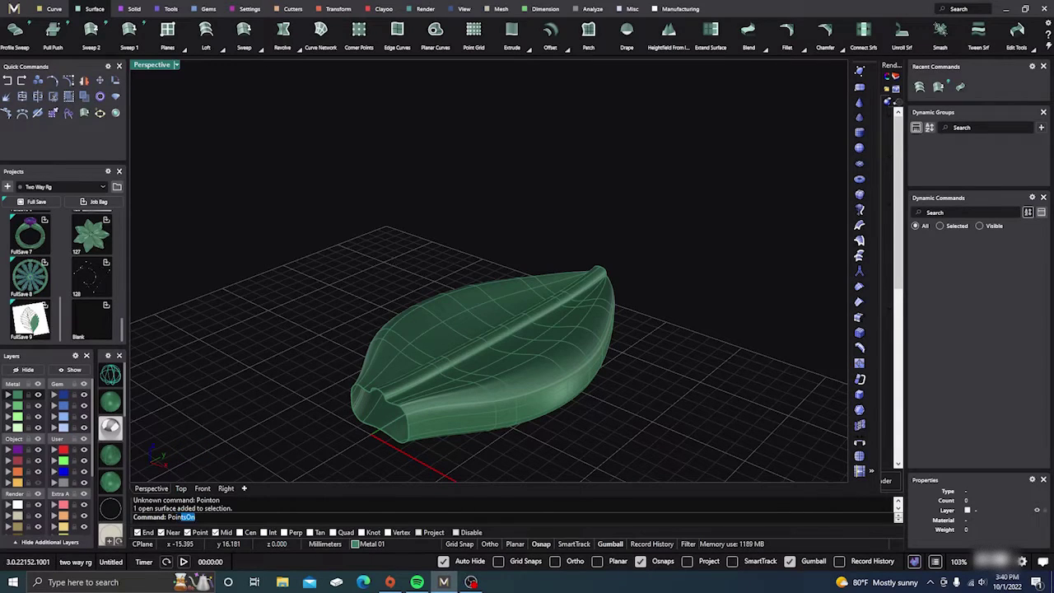
type("sOn")
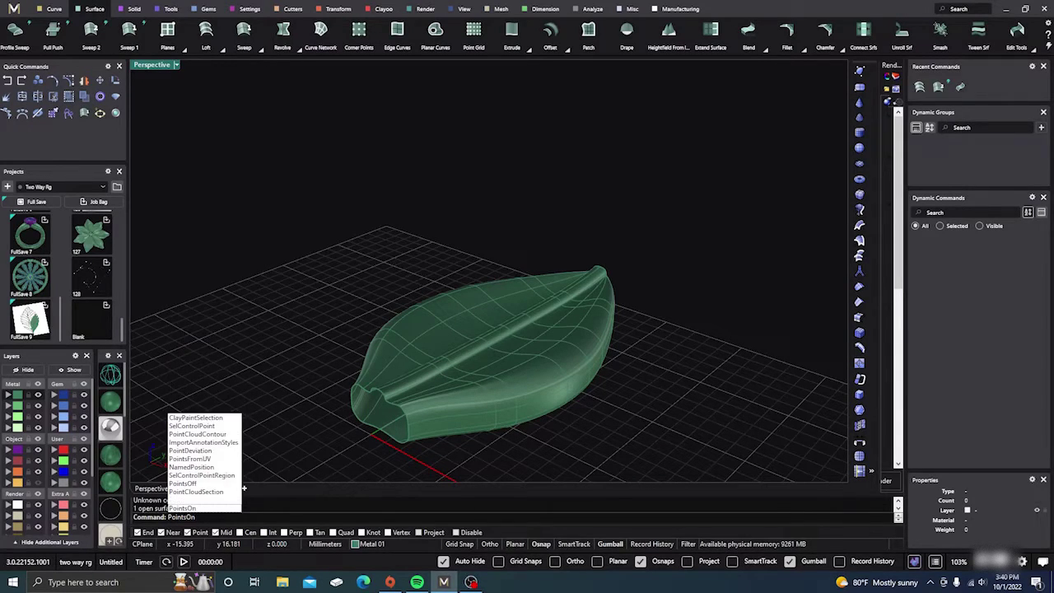
key("Return")
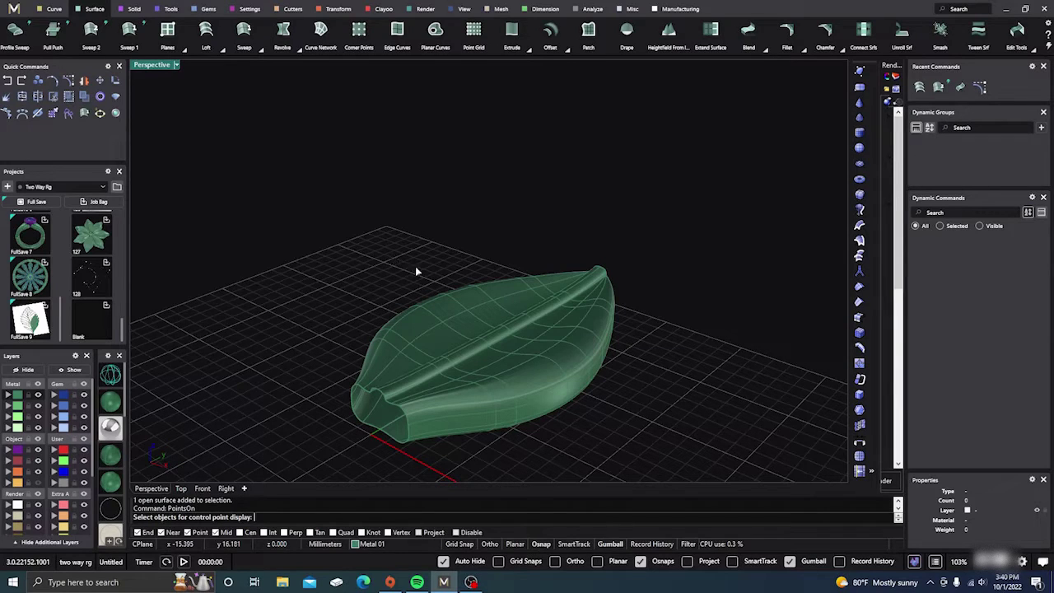
left_click(484, 323)
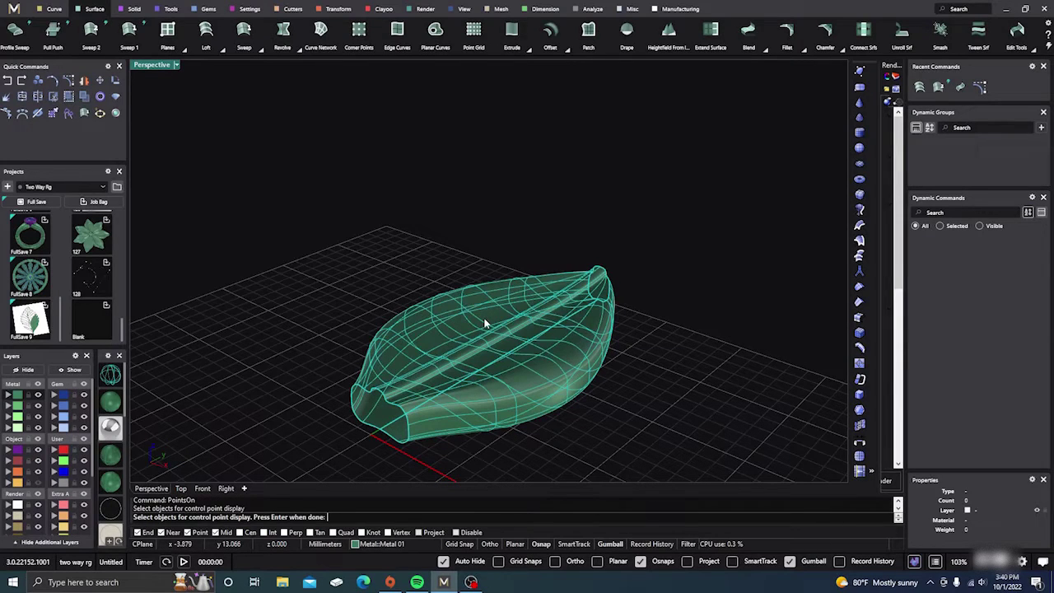
key("Return")
right_click_drag(395, 307, 458, 323)
scroll(454, 323, "up", 8)
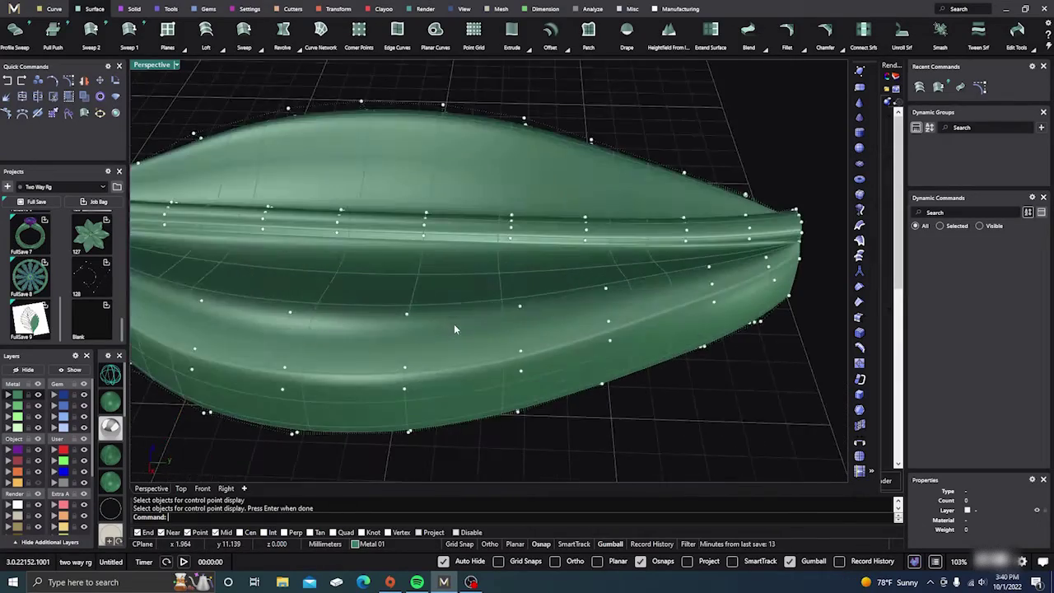
scroll(530, 386, "down", 7)
right_click_drag(567, 404, 590, 328)
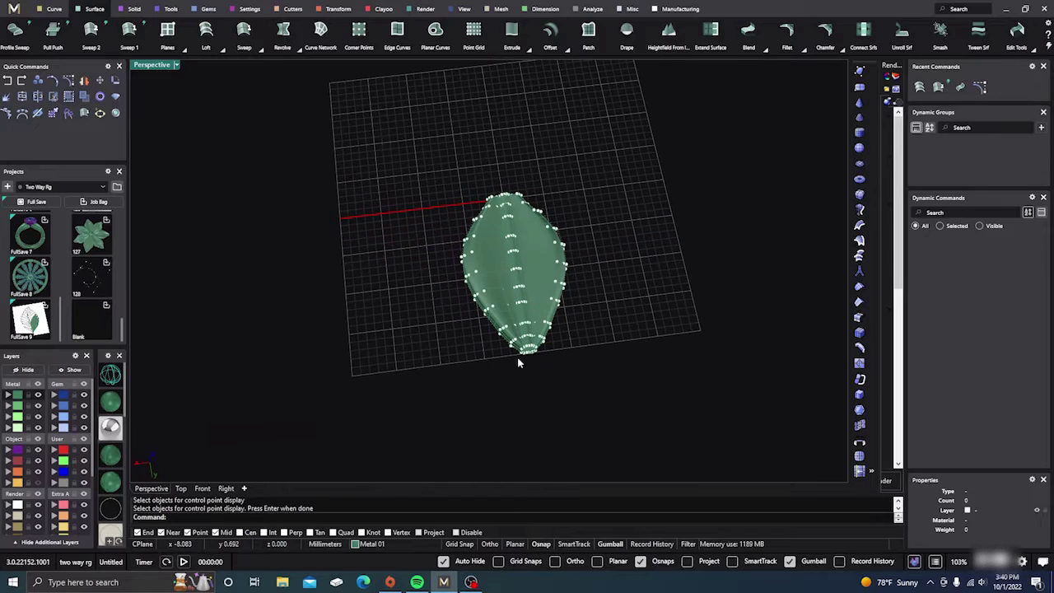
Select the end row of control points at the leaf's tip in the Top view and scale it uniformly down to a single point
left_click(180, 488)
left_click(111, 459)
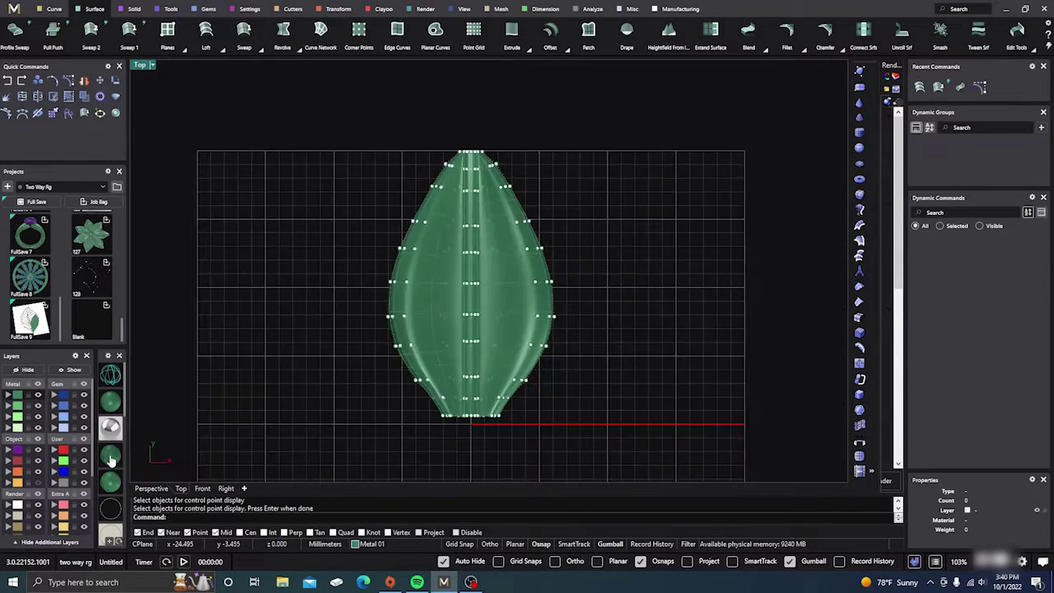
scroll(445, 129, "up", 5)
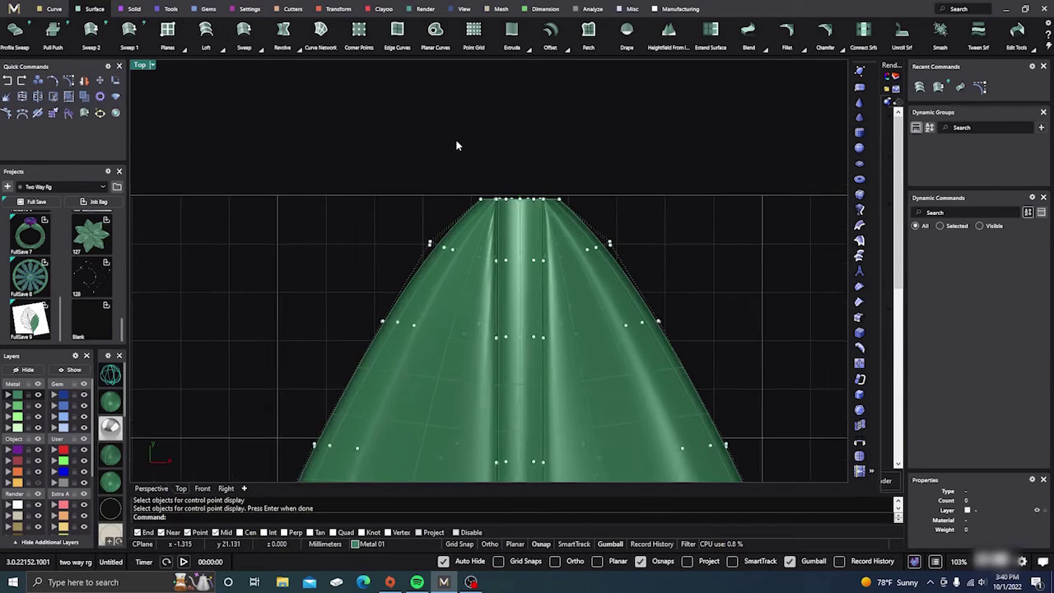
left_click_drag(459, 179, 593, 224)
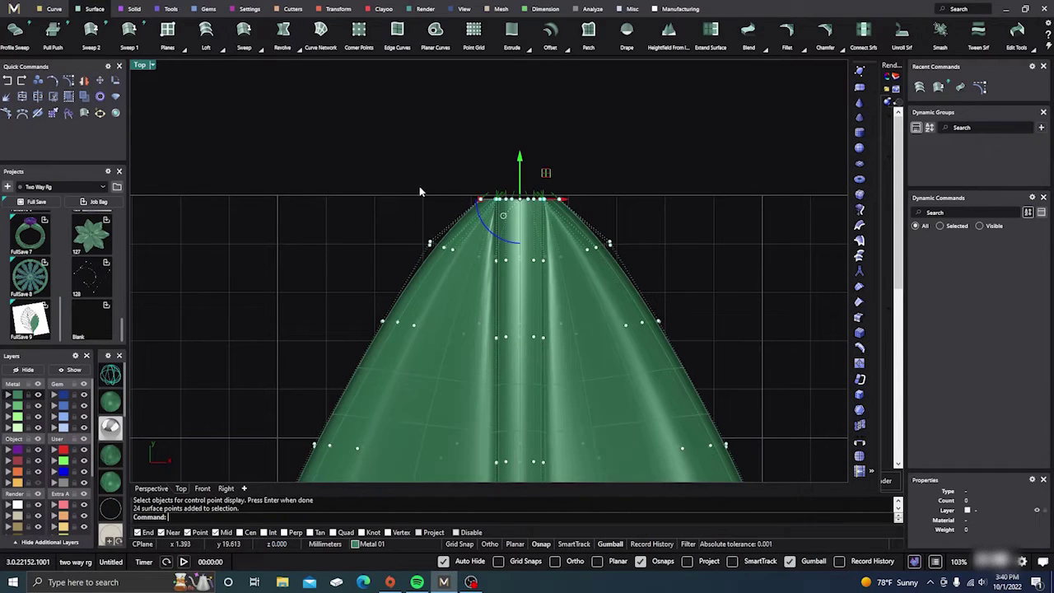
left_click(153, 488)
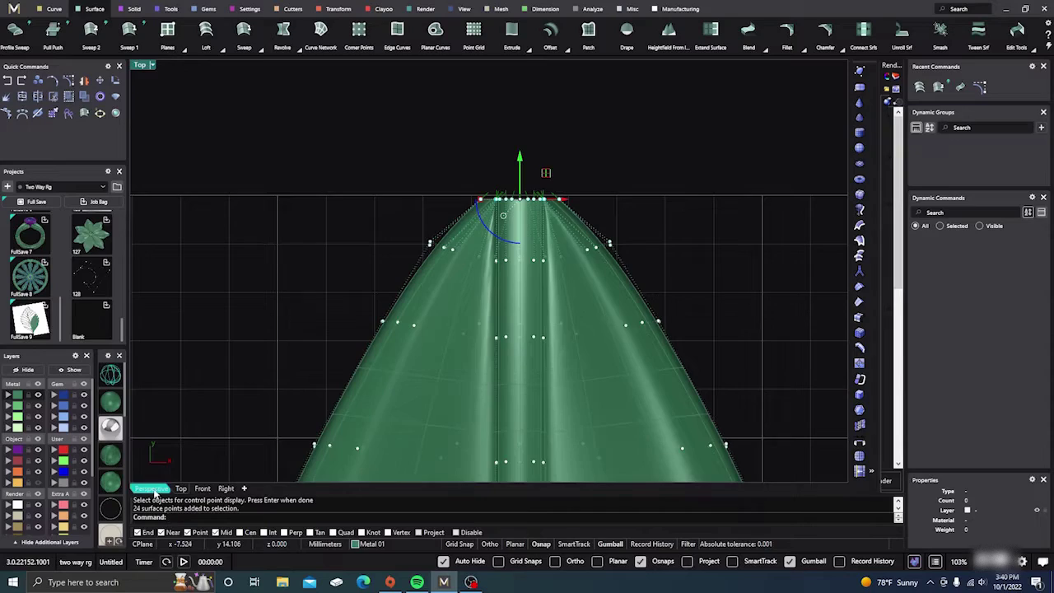
scroll(526, 341, "up", 10)
right_click_drag(696, 352, 717, 293)
scroll(560, 341, "up", 4)
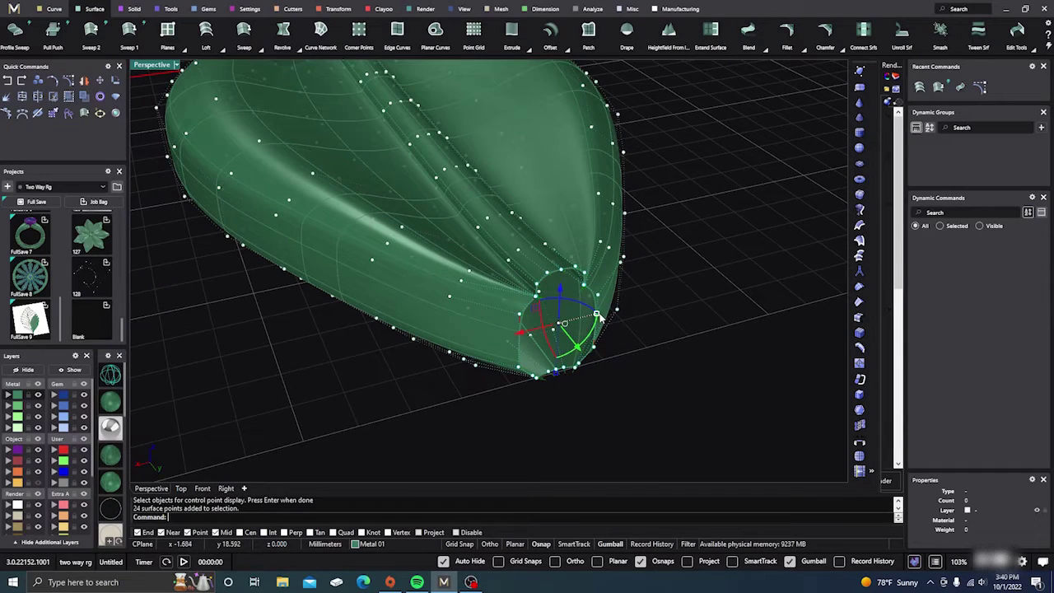
left_click_drag(596, 315, 563, 323)
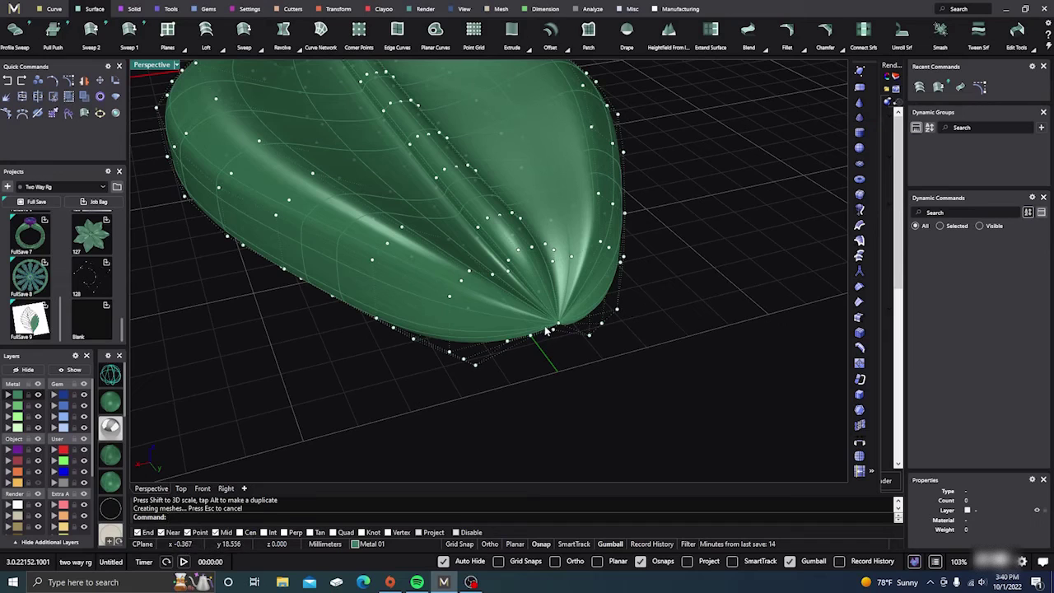
right_click_drag(644, 336, 640, 376)
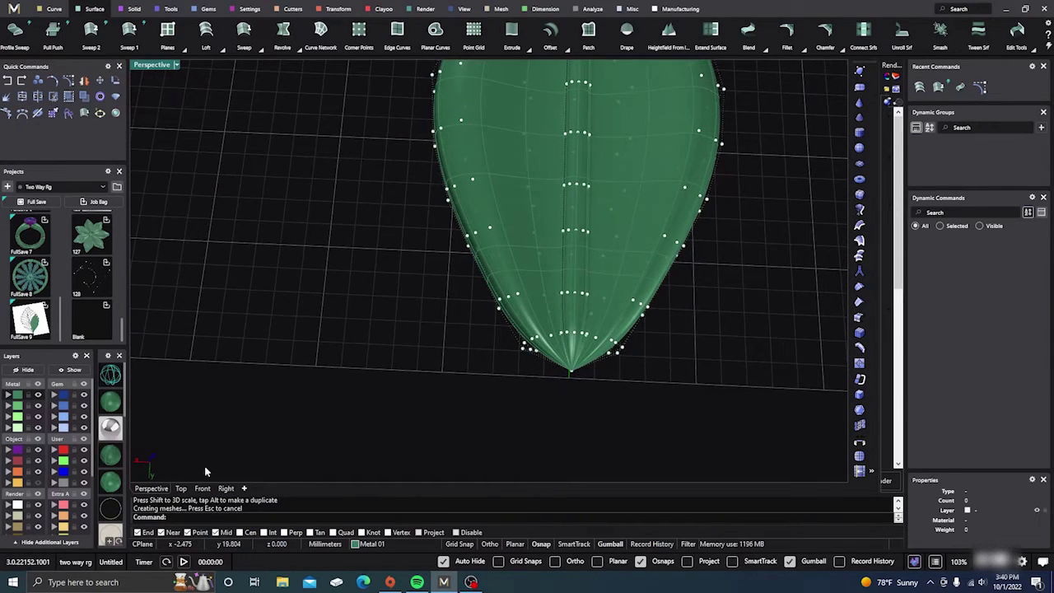
Select the second row of control points behind the tip in the Top view and move it outward along the Y axis
left_click(180, 488)
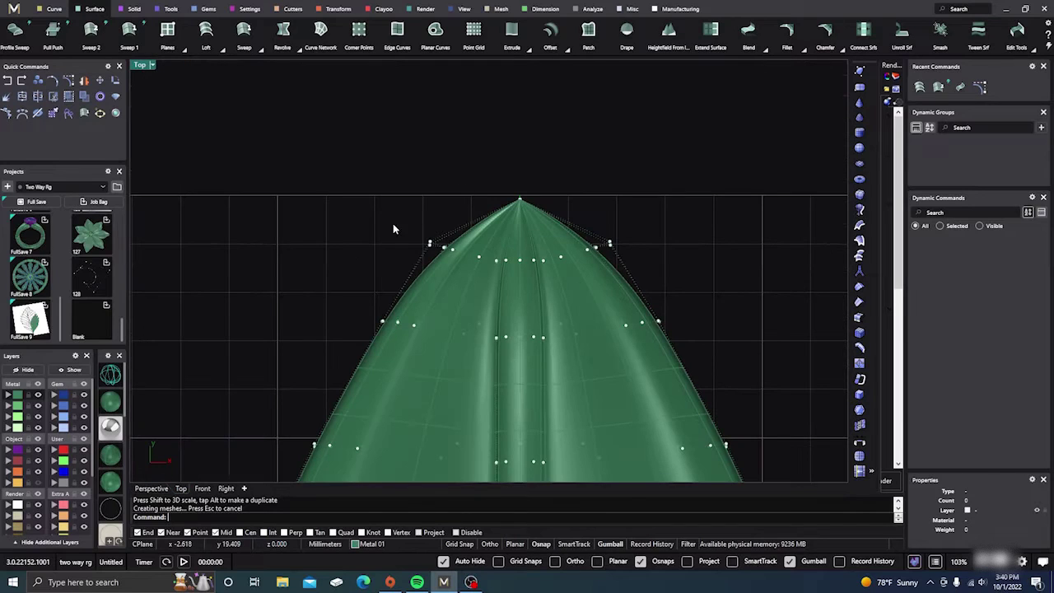
left_click_drag(387, 234, 653, 276)
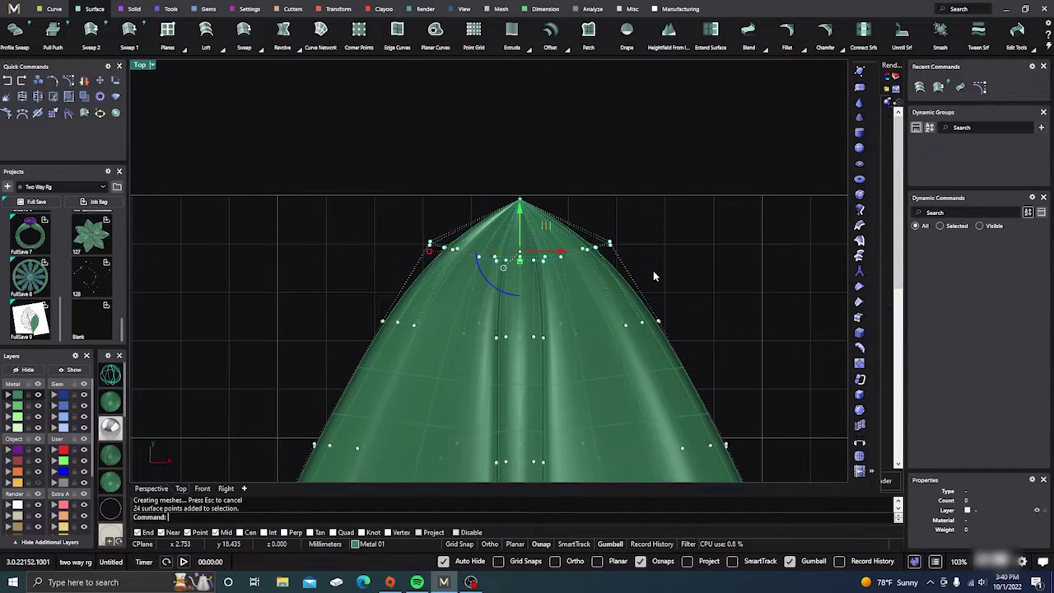
left_click(150, 488)
scroll(618, 388, "up", 4)
right_click_drag(625, 390, 631, 354)
scroll(554, 309, "up", 6)
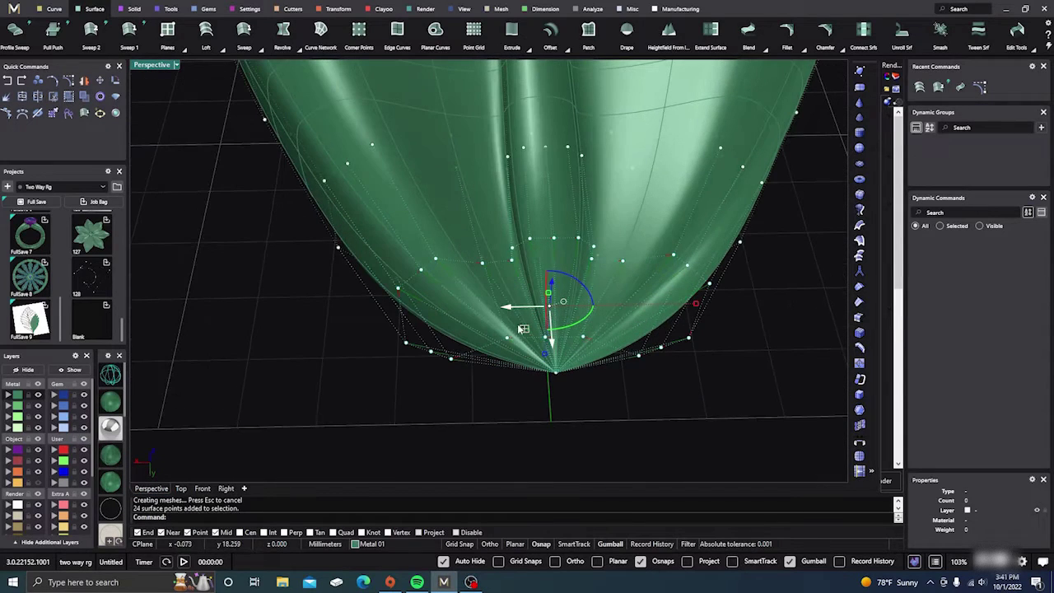
left_click_drag(552, 344, 555, 401)
right_click_drag(334, 387, 438, 356)
scroll(438, 358, "down", 10)
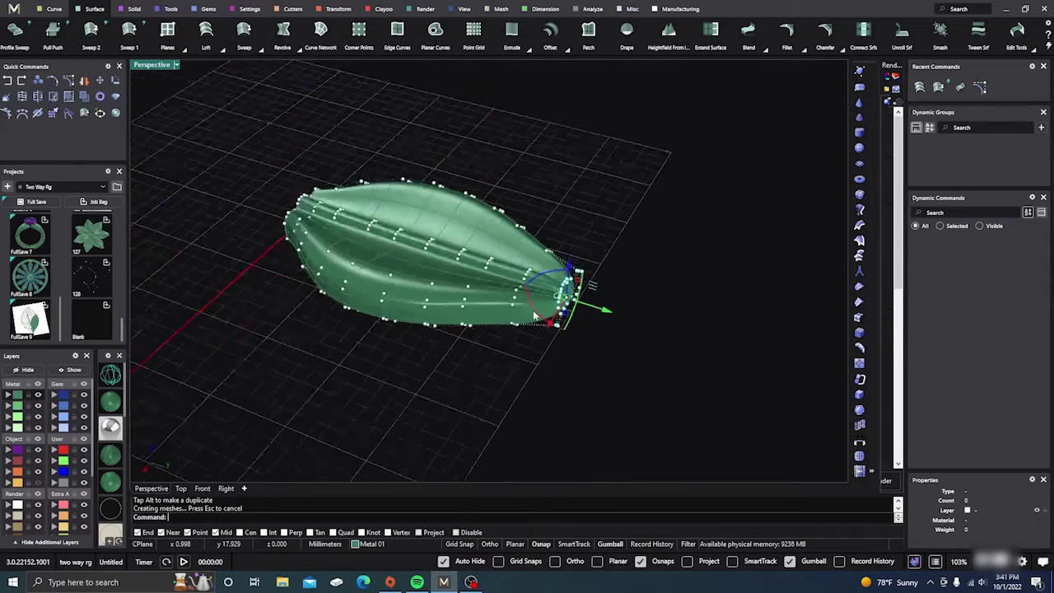
right_click_drag(445, 397, 587, 367)
key("Escape")
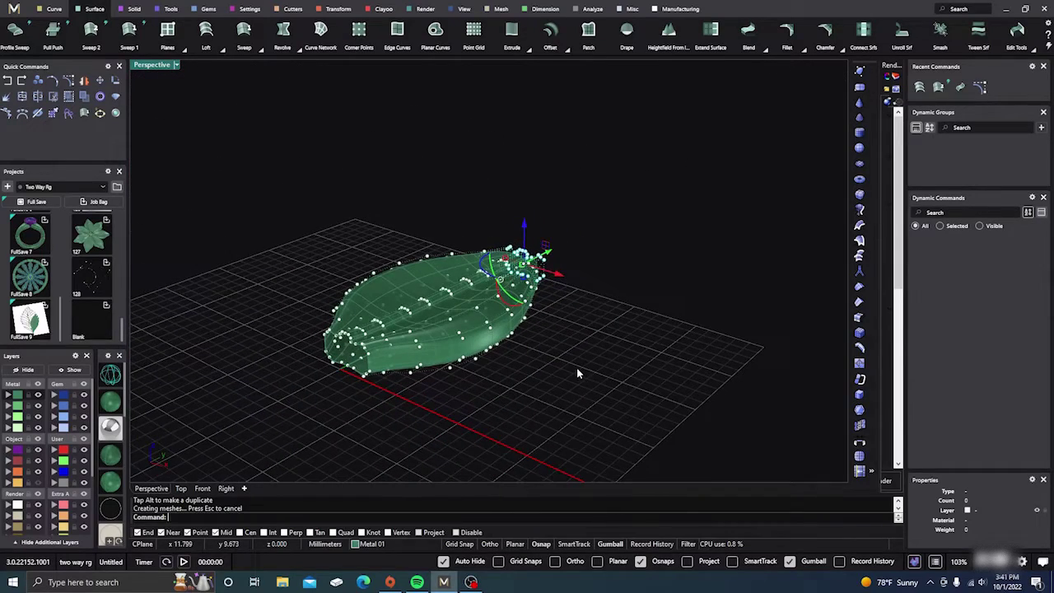
key("F10")
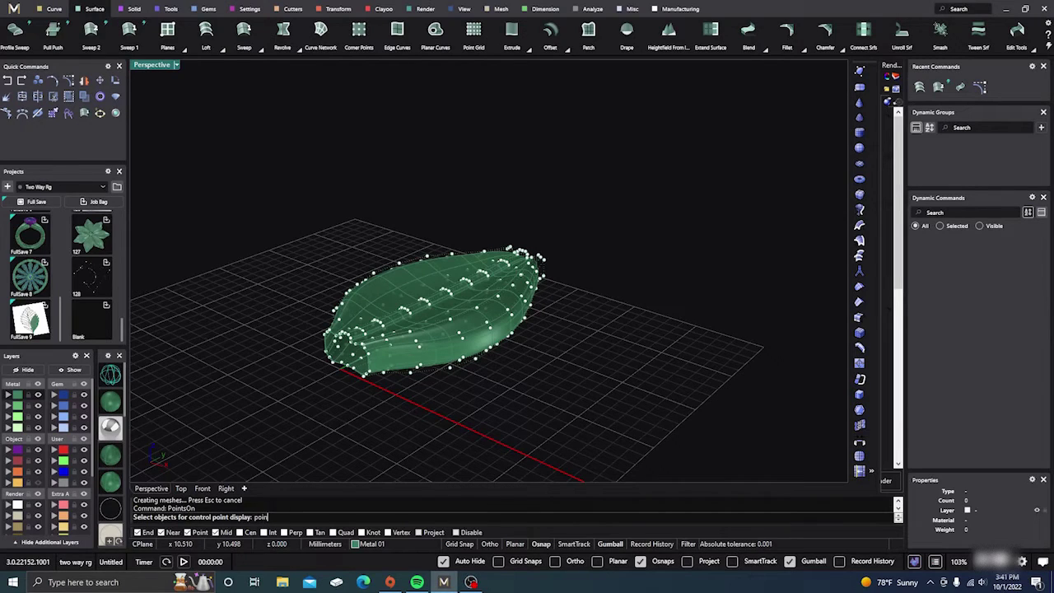
type("pointsoff")
key("Return")
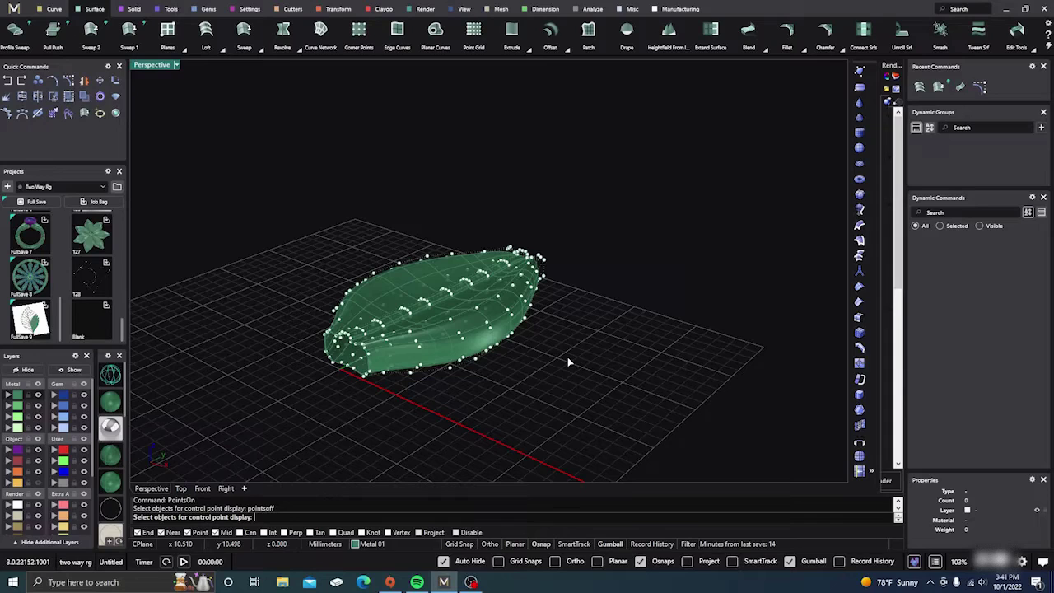
key("Return")
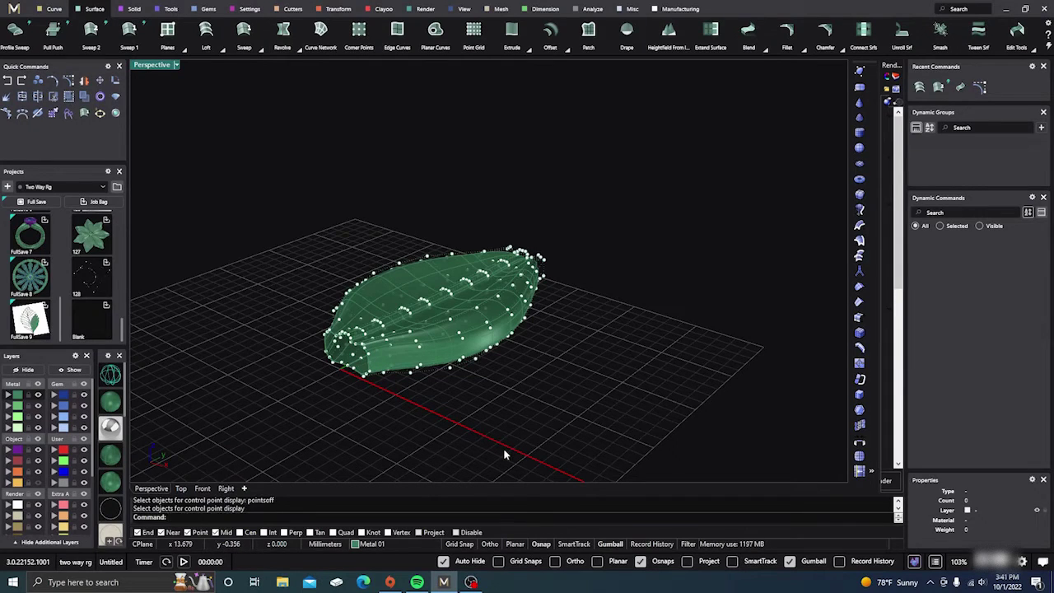
Turn off the leaf's control points with PointsOff
type("Pint")
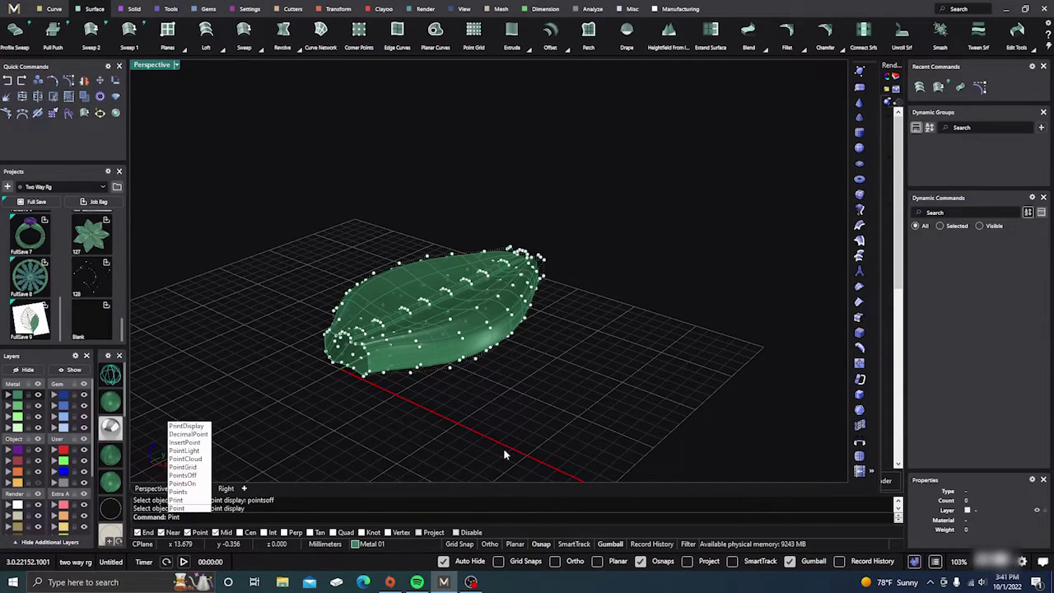
key("BackSpace")
key("BackSpace")
key("BackSpace")
type("oint")
type("sOff")
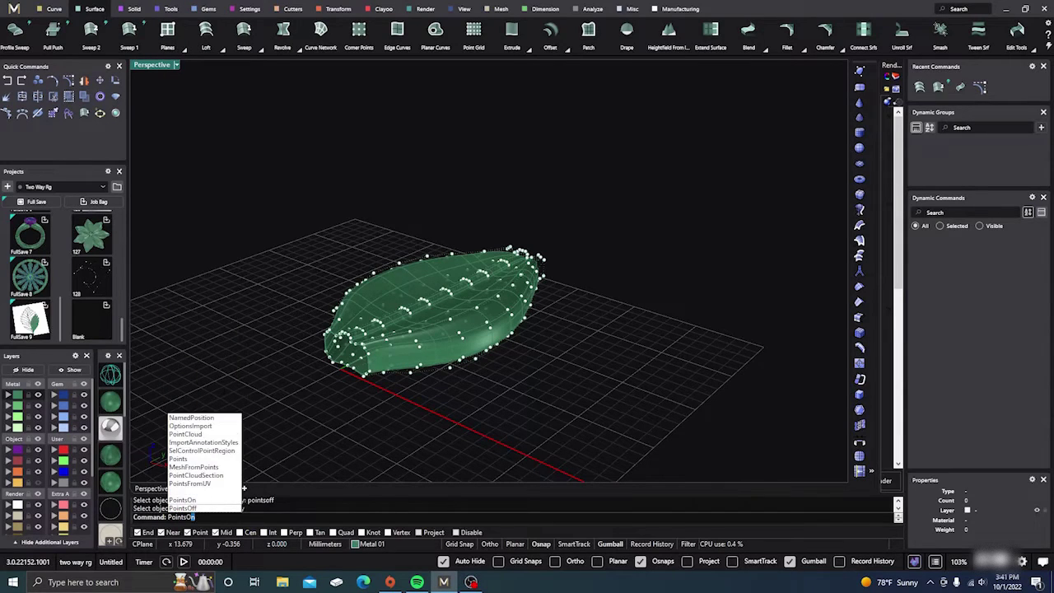
key("Return")
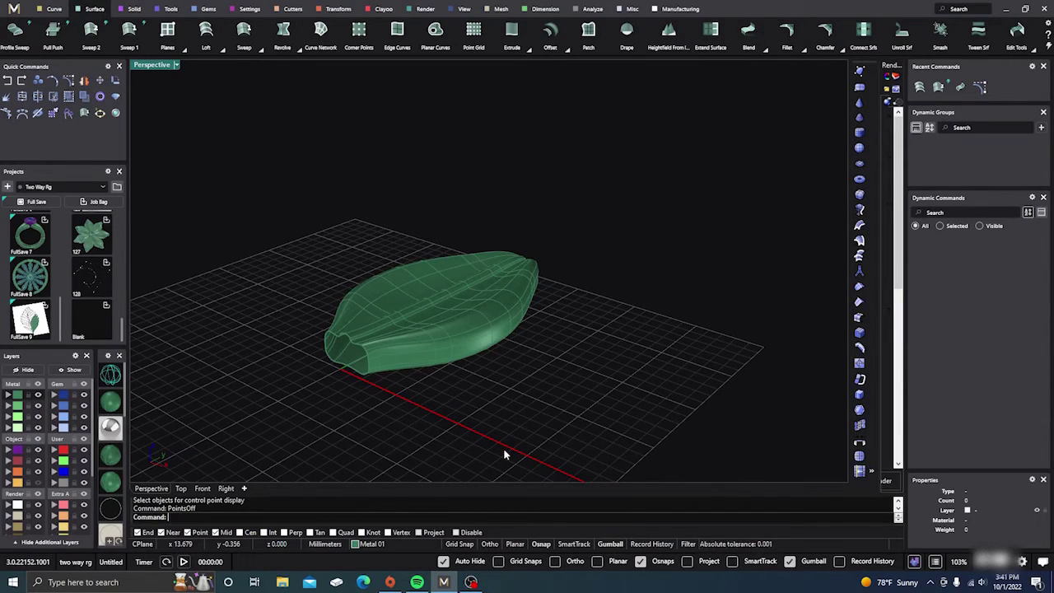
Duplicate the open edge loop at the leaf's base as a curve with DupEdge
right_click_drag(485, 346, 447, 359)
scroll(428, 309, "up", 9)
scroll(430, 311, "down", 6)
right_click_drag(437, 316, 461, 368)
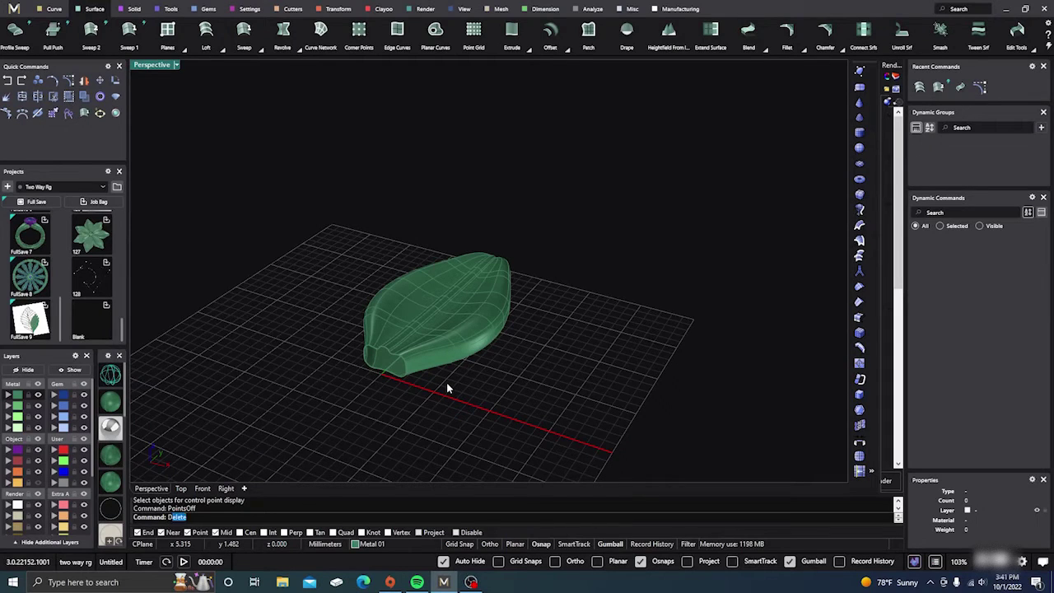
key("Down")
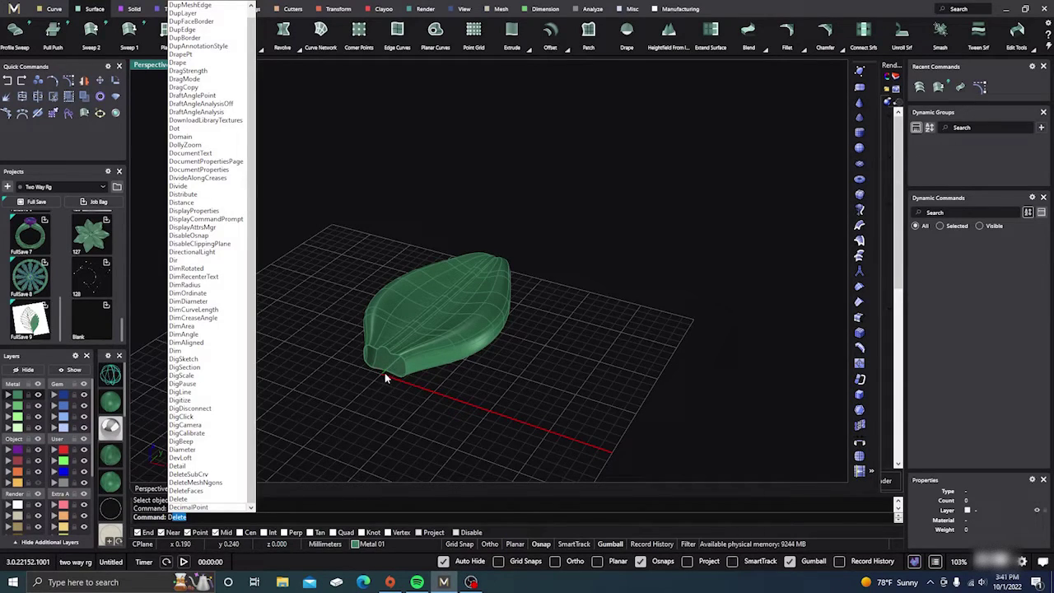
type("DupEdge")
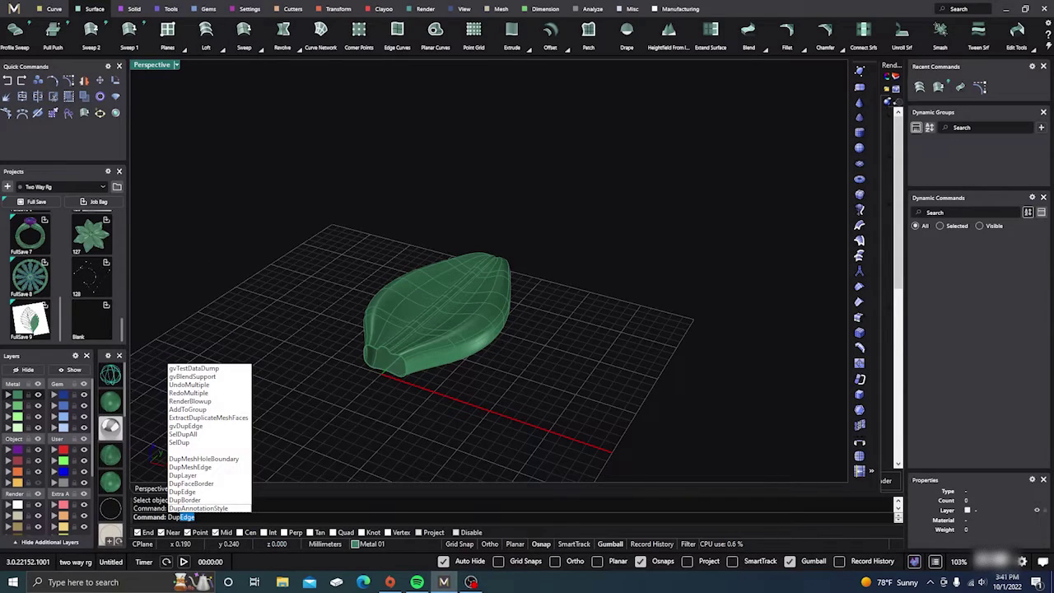
key("Return")
right_click_drag(375, 427, 313, 393)
left_click_drag(303, 405, 367, 285)
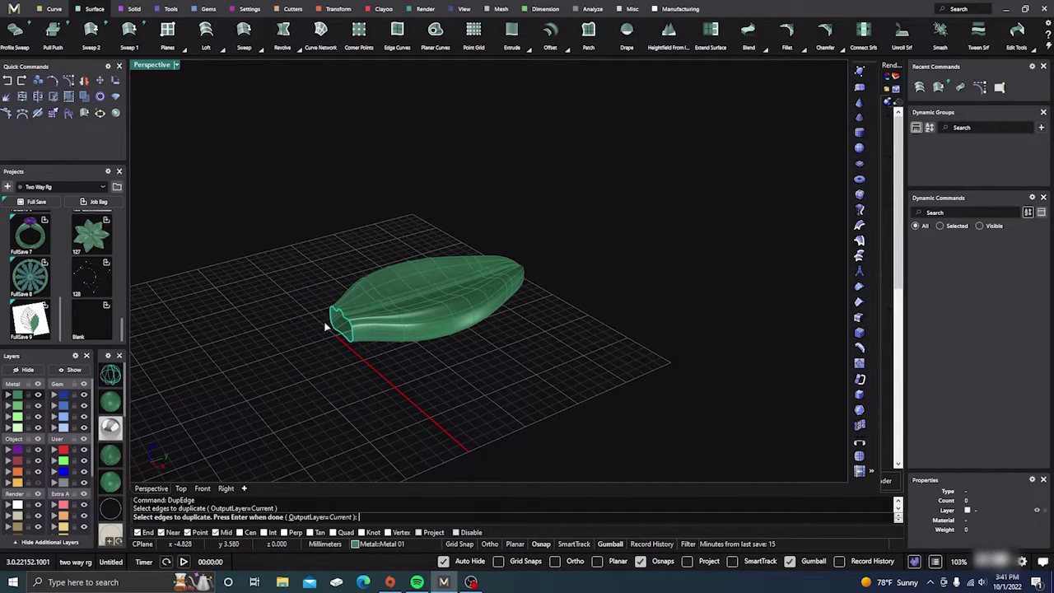
key("Return")
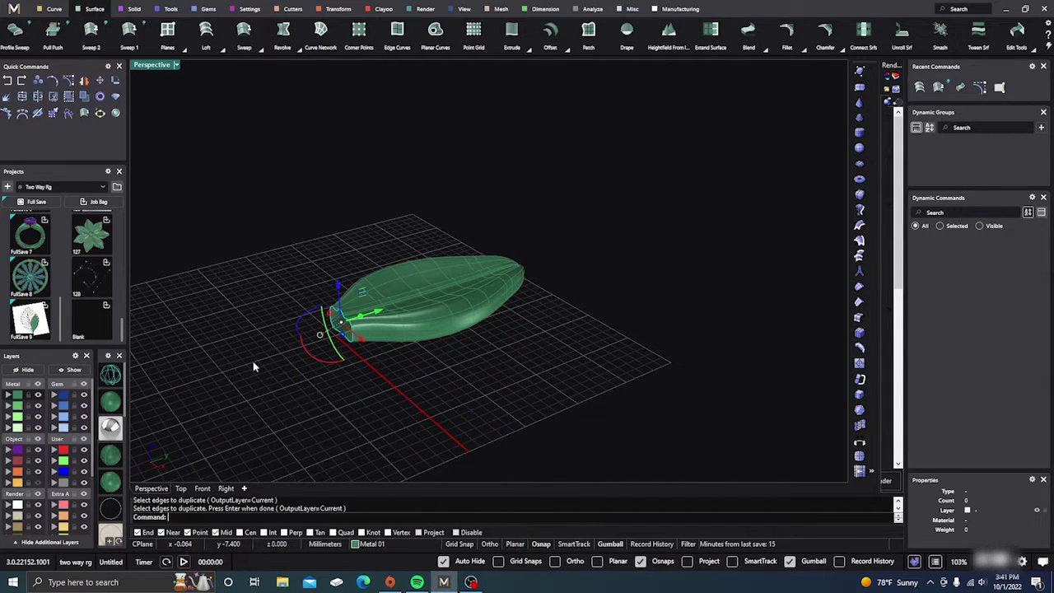
Close the open base of the leaf surface with the Cap command
left_click(343, 321)
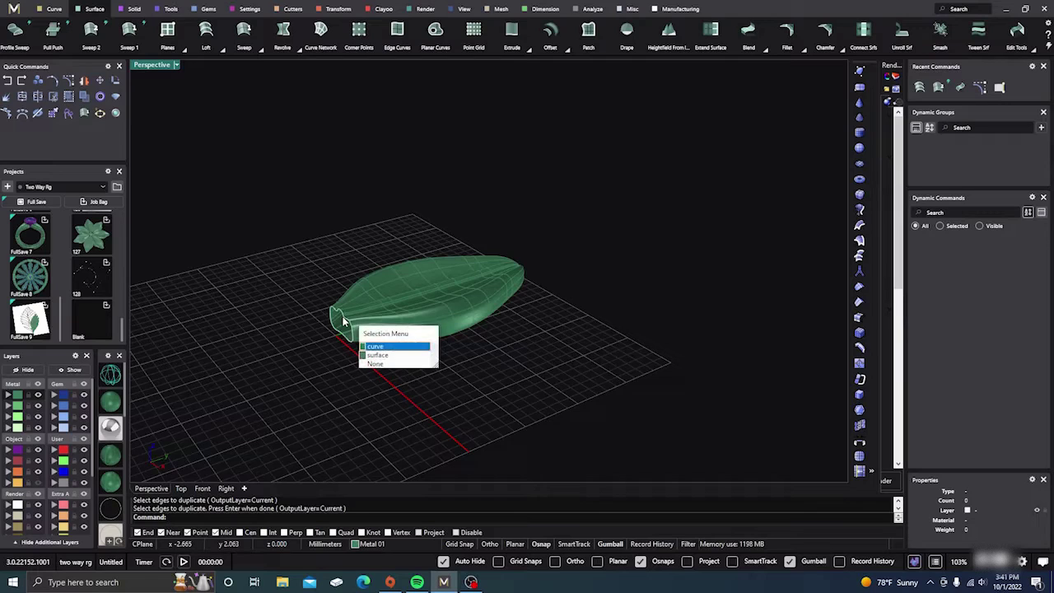
left_click(381, 348)
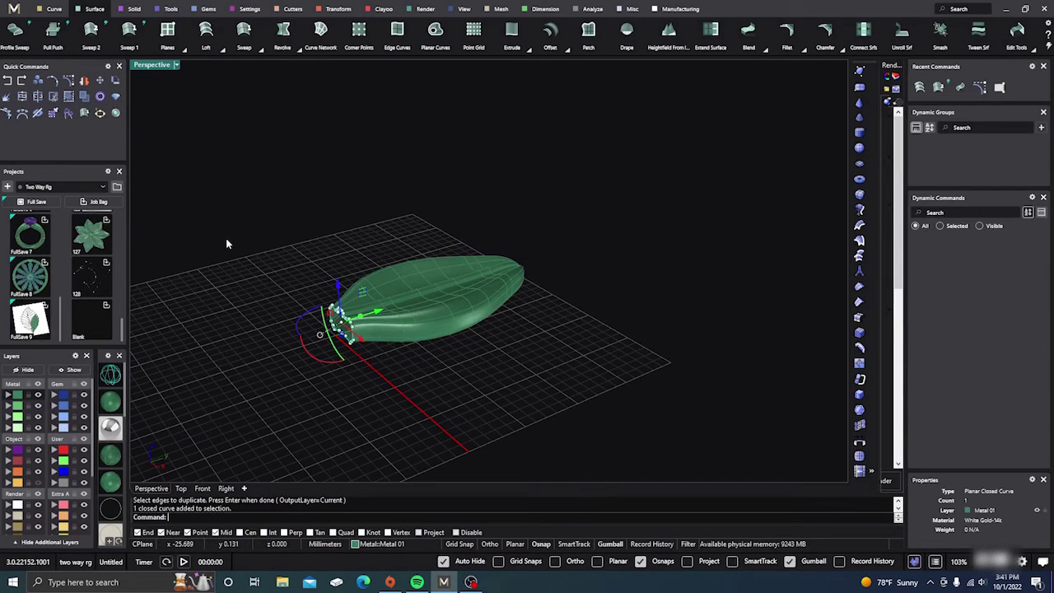
type("Cap")
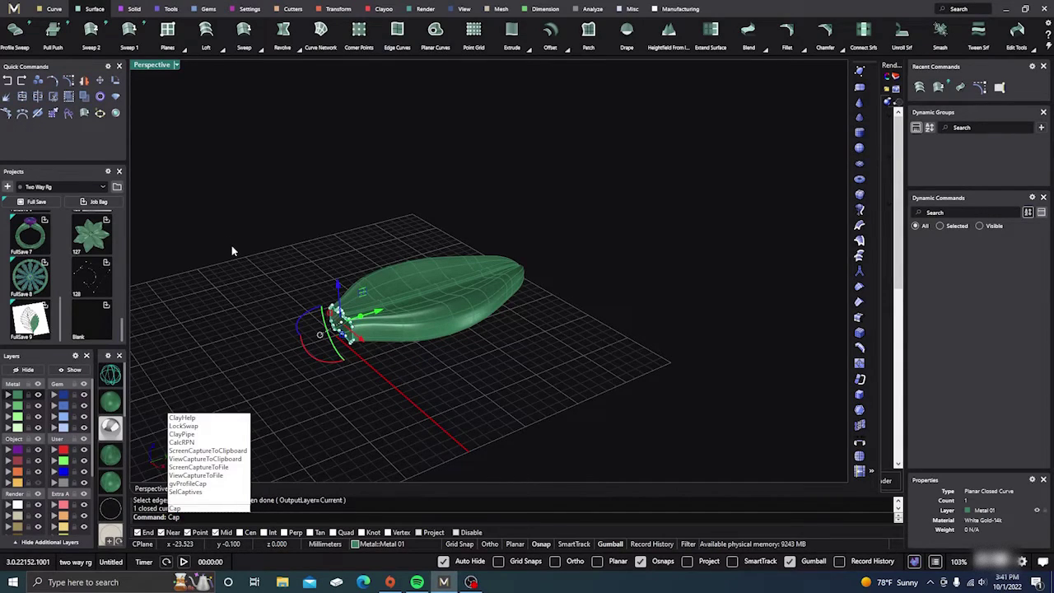
key("Return")
scroll(291, 309, "up", 5)
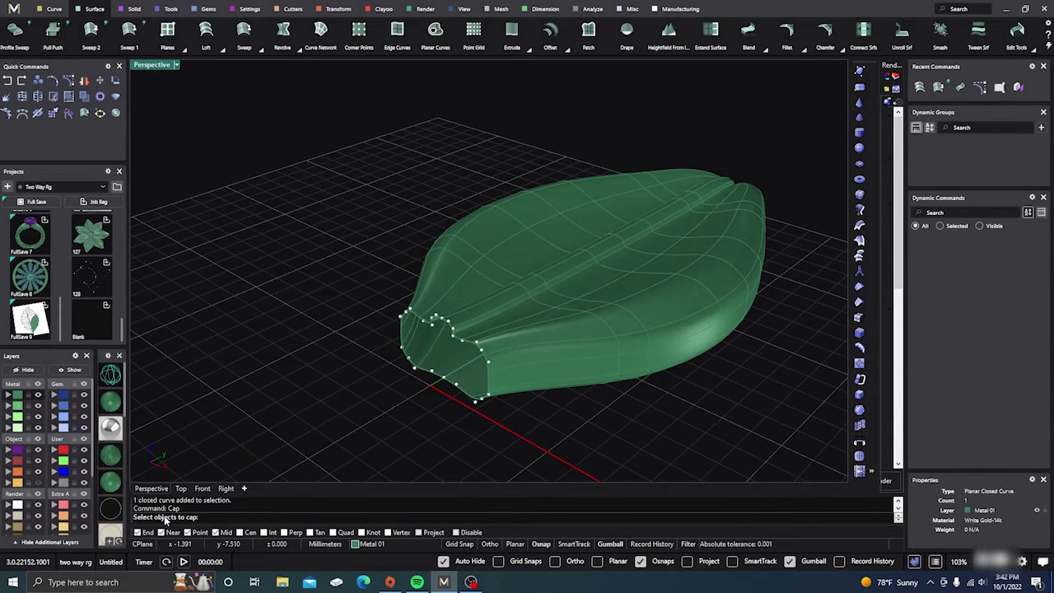
left_click(453, 301)
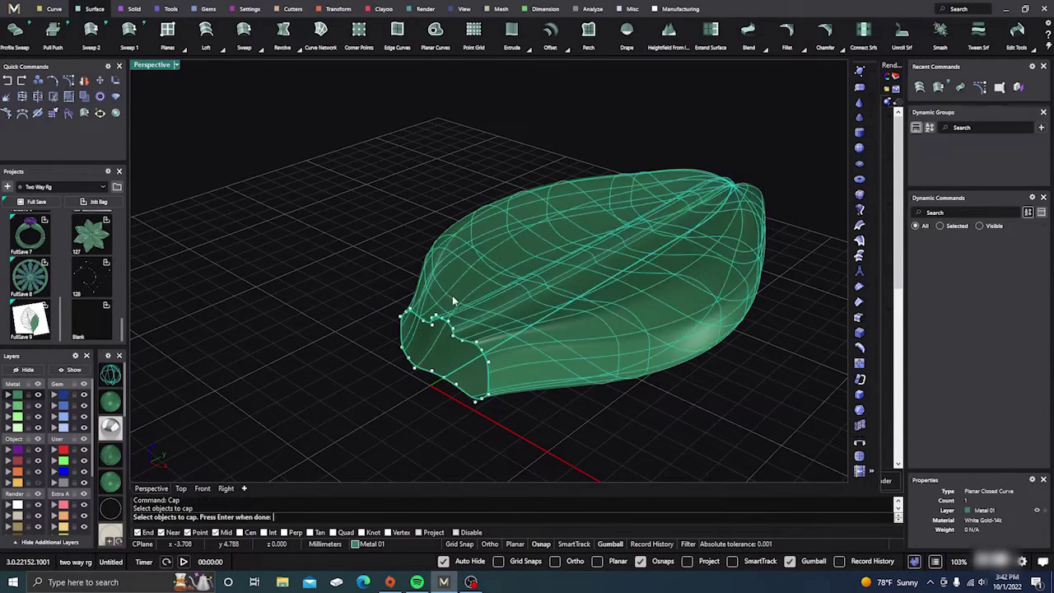
key("Return")
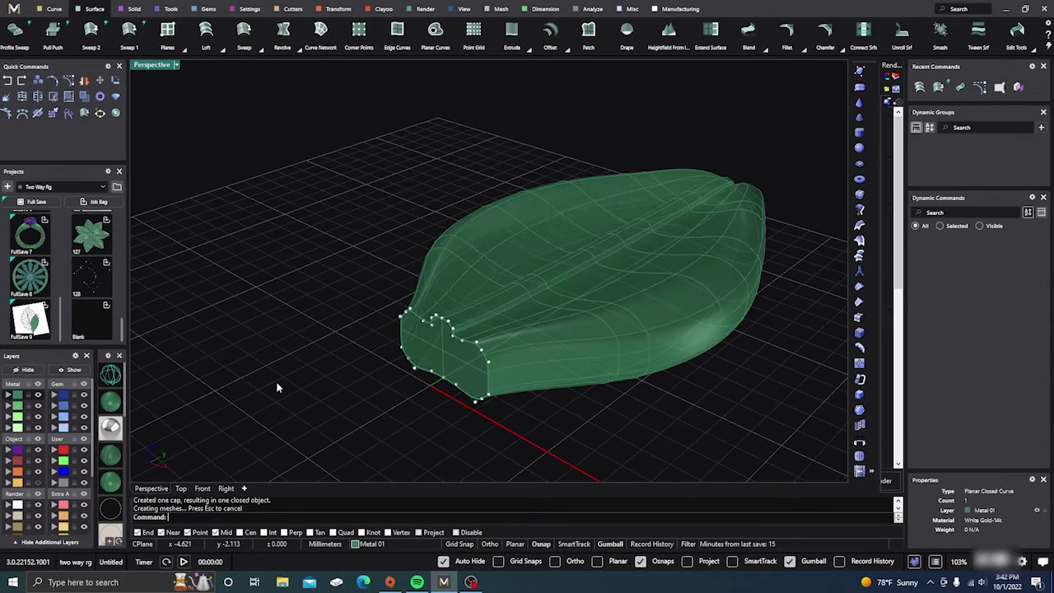
Select the capped leaf and check in its properties whether it is a closed polysurface
left_click(426, 349)
right_click_drag(293, 330, 752, 452)
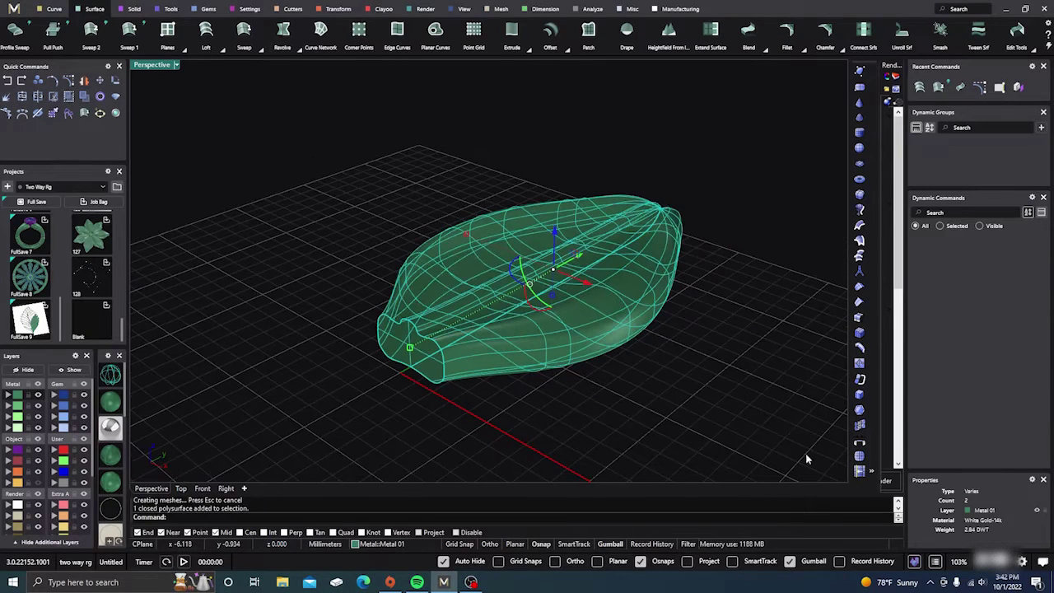
left_click(637, 430)
right_click_drag(637, 431, 494, 377)
left_click(497, 376)
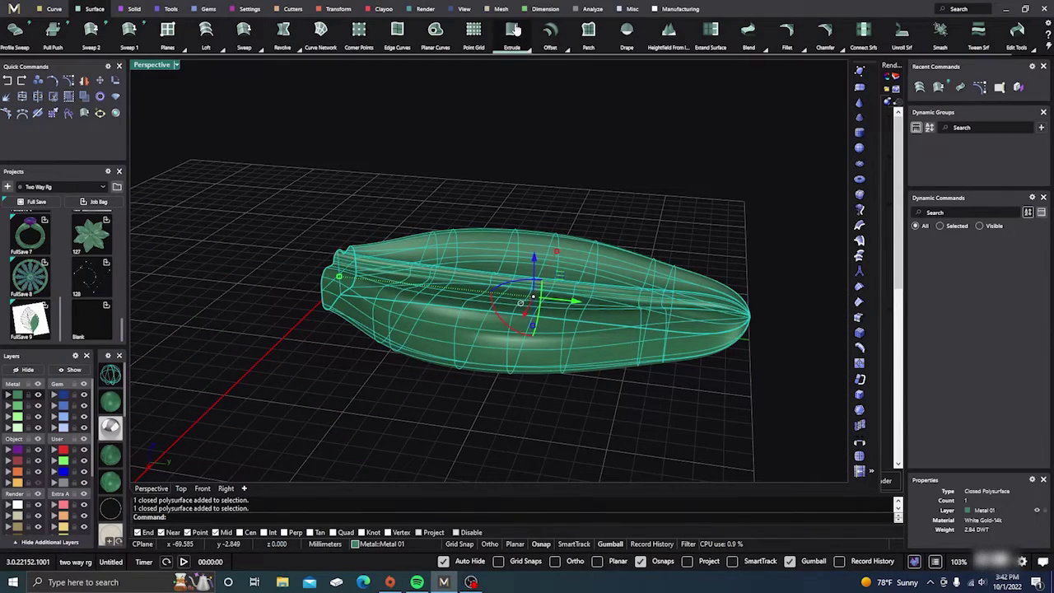
Check the capped leaf for naked edges with Show Edges, and close the edge analysis
left_click(631, 9)
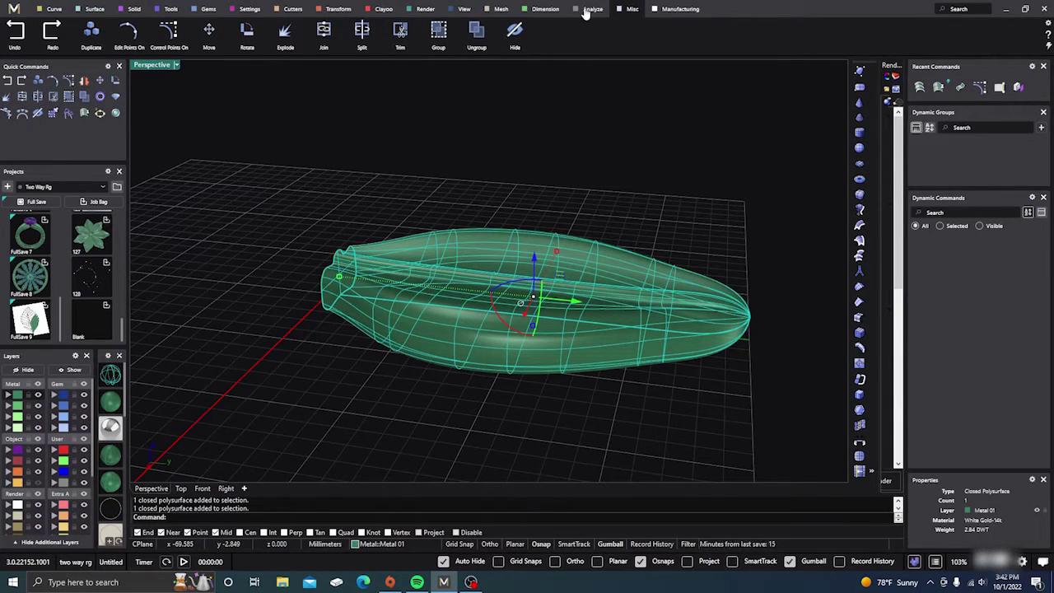
left_click(591, 9)
left_click(335, 43)
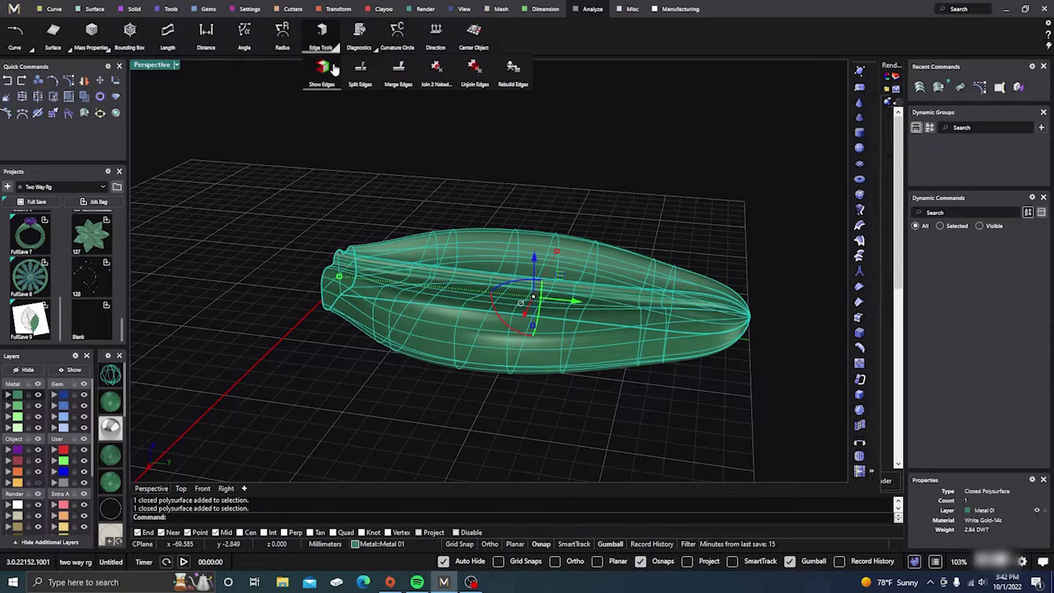
left_click(322, 67)
right_click_drag(329, 350, 534, 350)
scroll(486, 315, "up", 6)
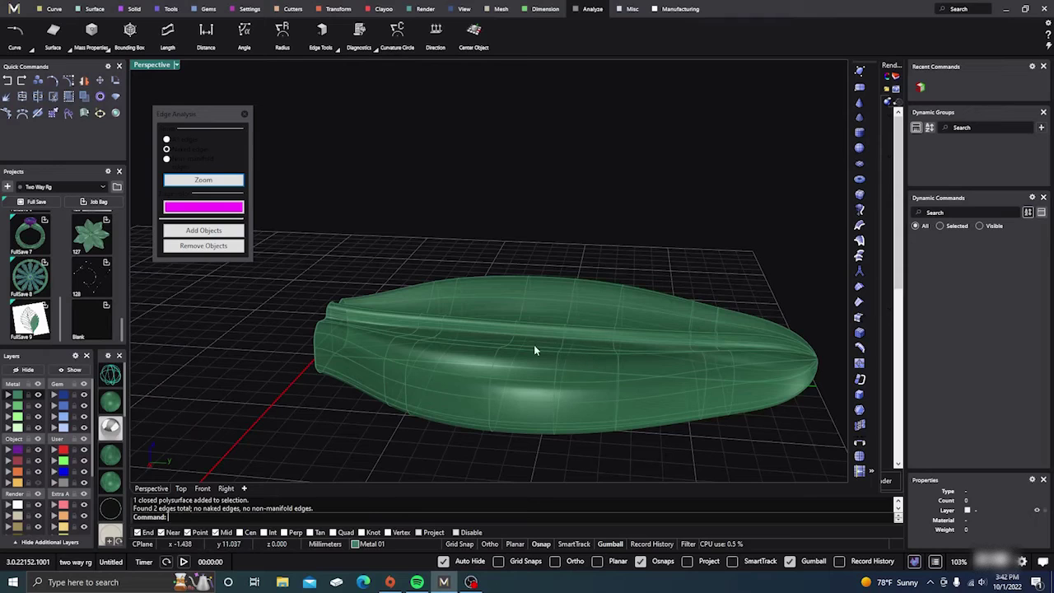
left_click(244, 114)
scroll(282, 175, "down", 3)
right_click_drag(282, 175, 385, 251)
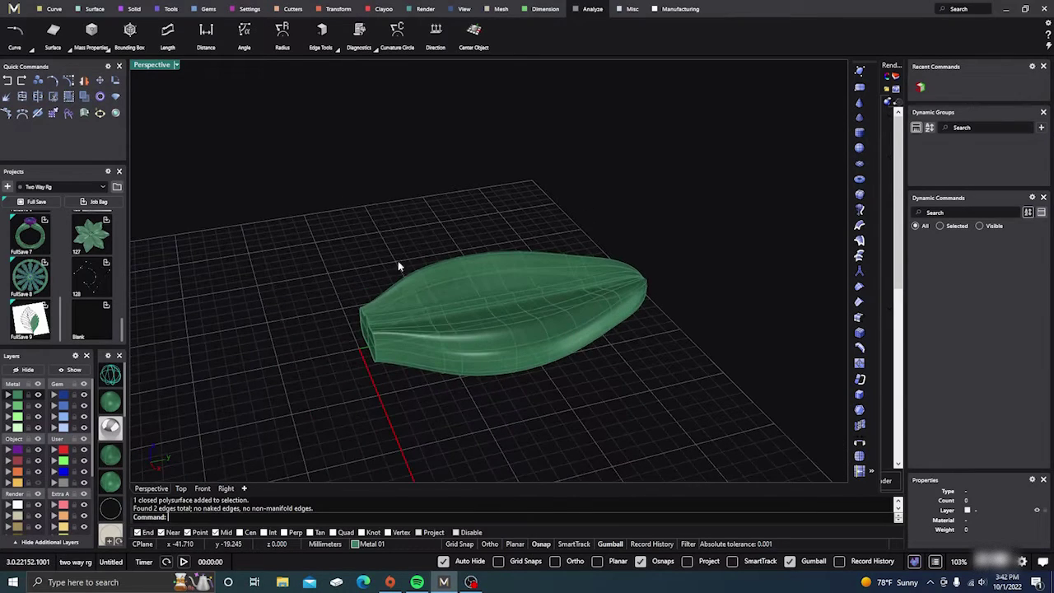
Examine the finished leaf from several angles and distances, reselecting it to check its object type
left_click(440, 286)
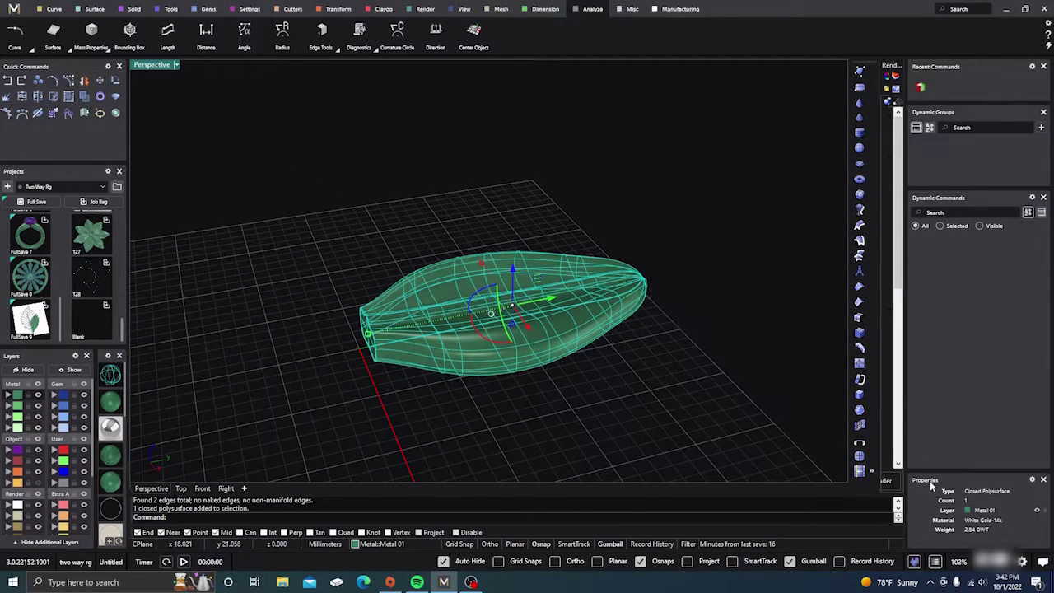
scroll(341, 327, "down", 4)
right_click_drag(291, 363, 366, 350)
left_click(401, 310)
right_click_drag(400, 306, 436, 367)
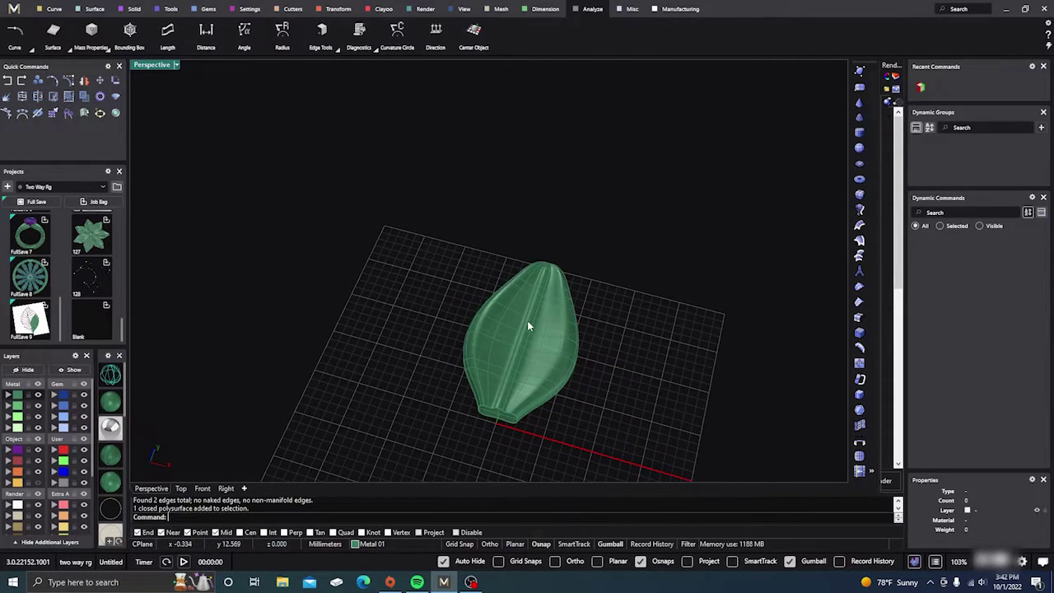
scroll(528, 322, "down", 3)
right_click_drag(535, 342, 534, 357)
left_click(533, 361)
right_click_drag(549, 403, 527, 345)
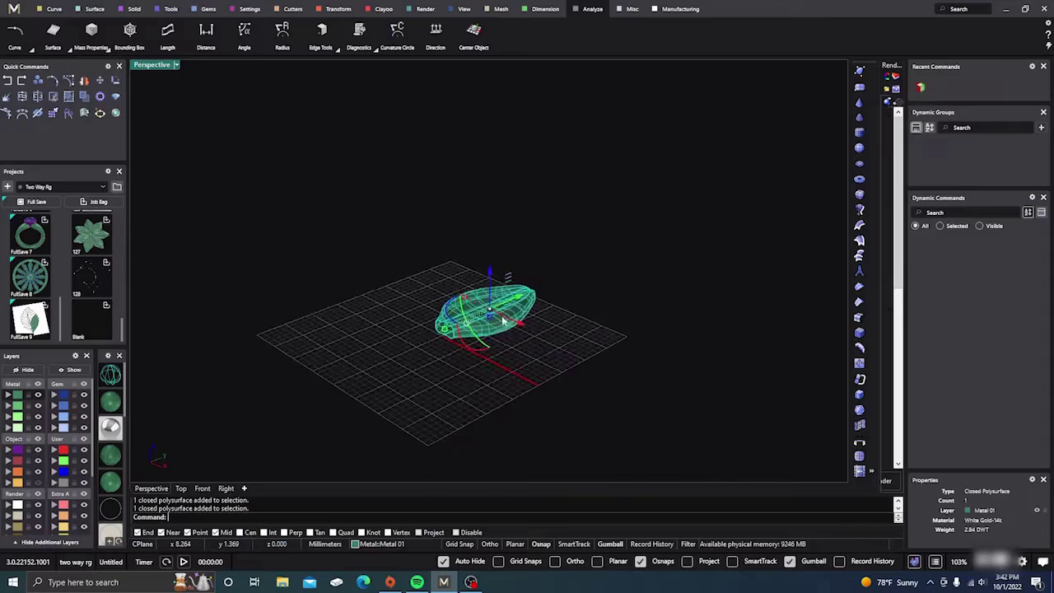
scroll(487, 335, "up", 6)
scroll(488, 334, "down", 7)
mouse_move(483, 402)
right_mouse_down()
mouse_move(530, 362)
mouse_move(473, 404)
right_mouse_up()
scroll(467, 308, "up", 3)
scroll(466, 305, "down", 5)
left_click(444, 319)
right_click_drag(443, 317, 483, 325)
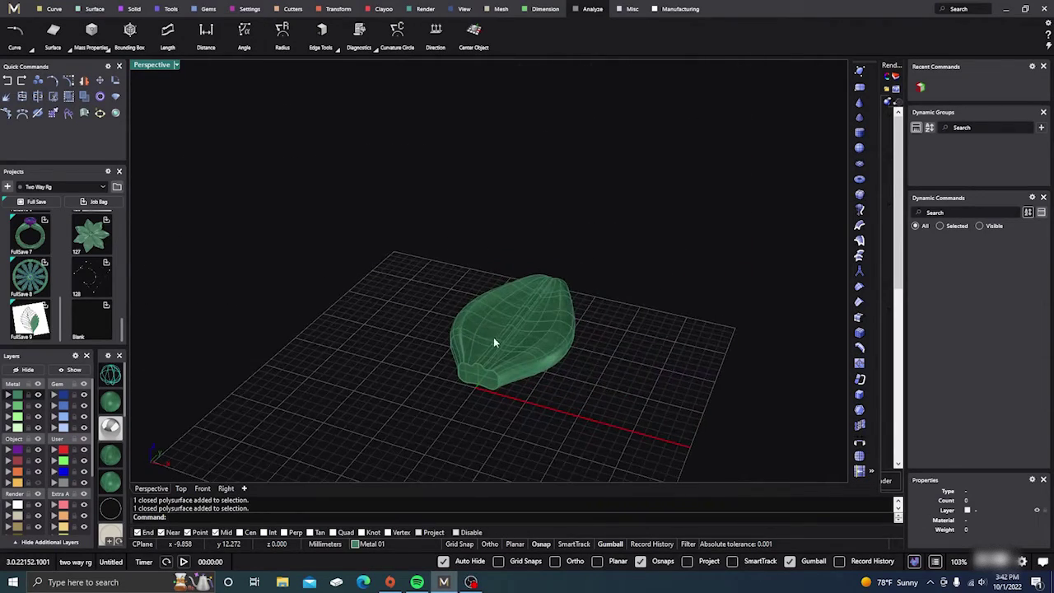
right_click_drag(542, 305, 418, 352)
scroll(477, 351, "up", 7)
scroll(475, 352, "down", 9)
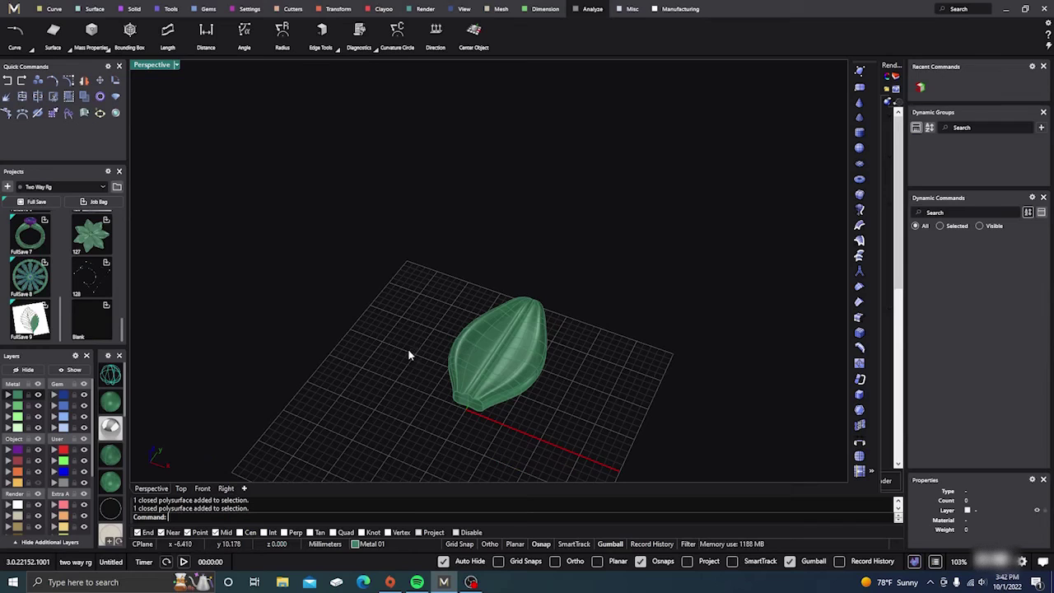
Move the leaf in the Top view along the positive Y axis so its base sits clear of the origin
double_click(152, 66)
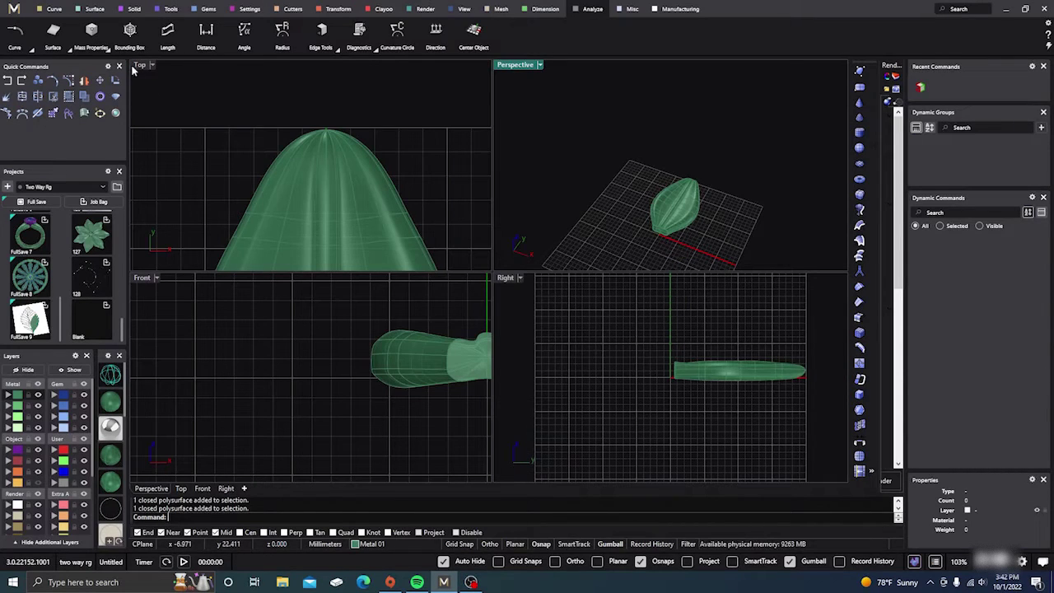
left_click(141, 68)
double_click(141, 66)
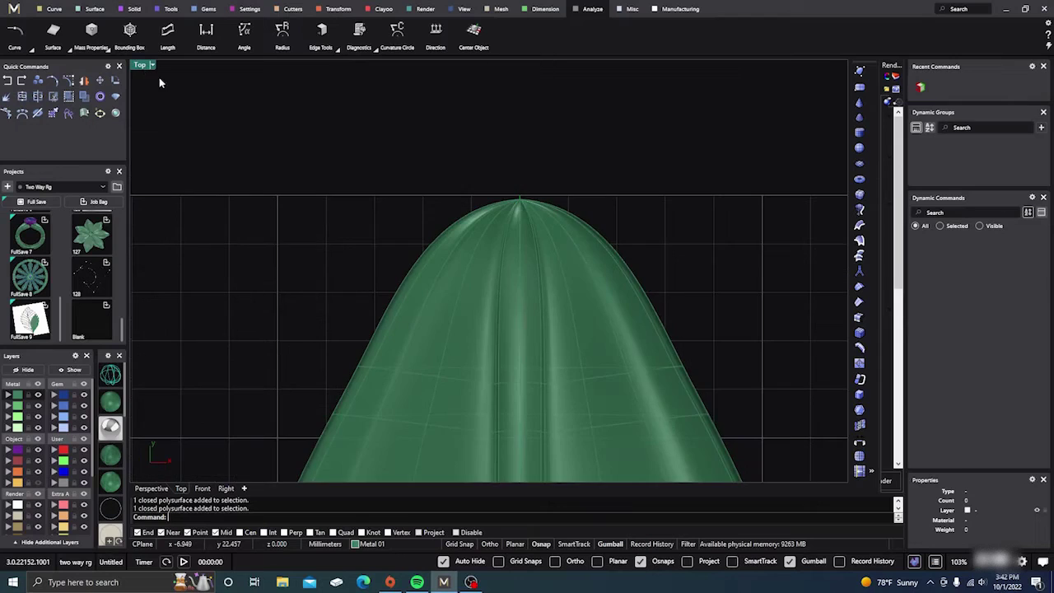
scroll(424, 172, "down", 2)
scroll(468, 172, "down", 2)
scroll(489, 297, "down", 1)
left_click_drag(527, 298, 461, 172)
left_click(522, 147)
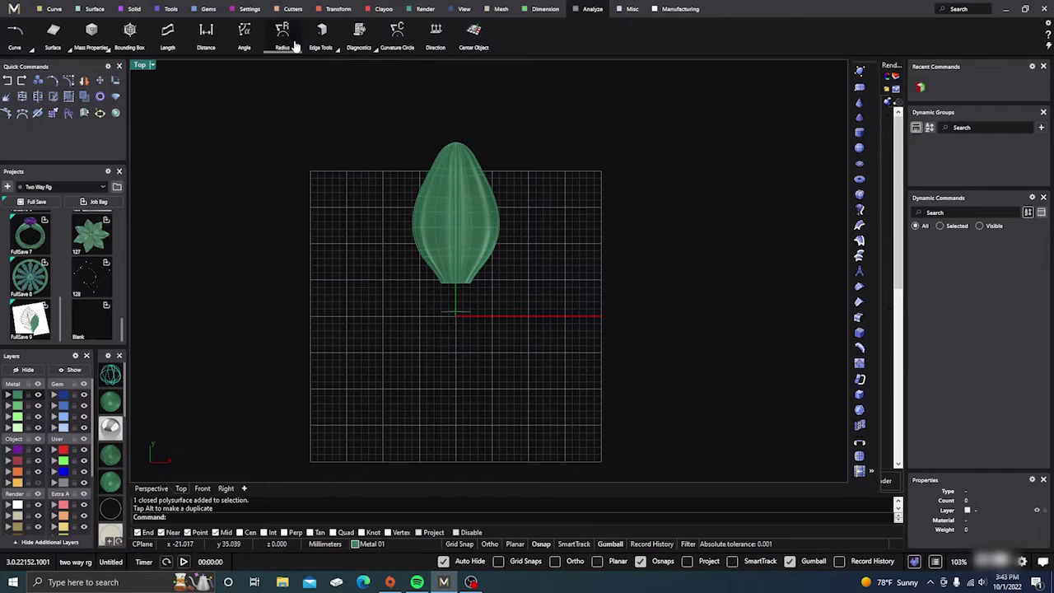
Polar array the leaf around the origin with 7 items over a 360-degree fill angle
left_click(336, 9)
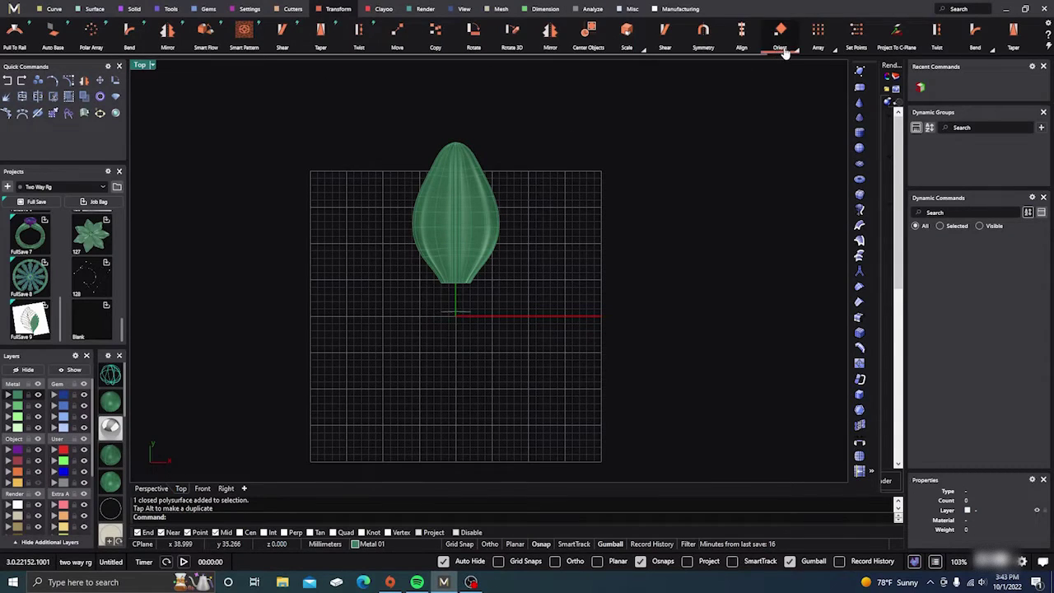
left_click(833, 50)
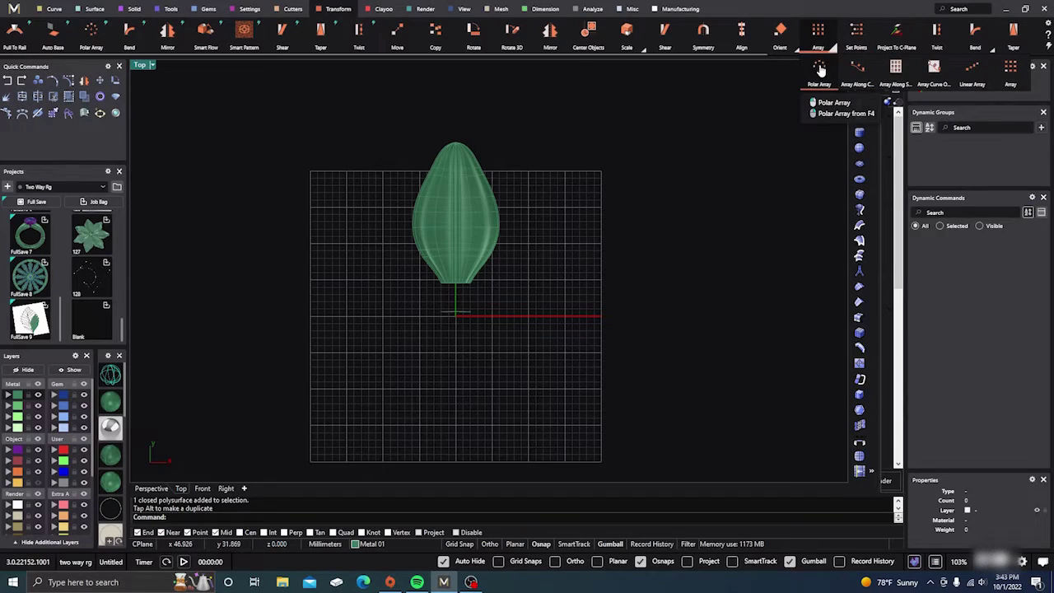
left_click(819, 67)
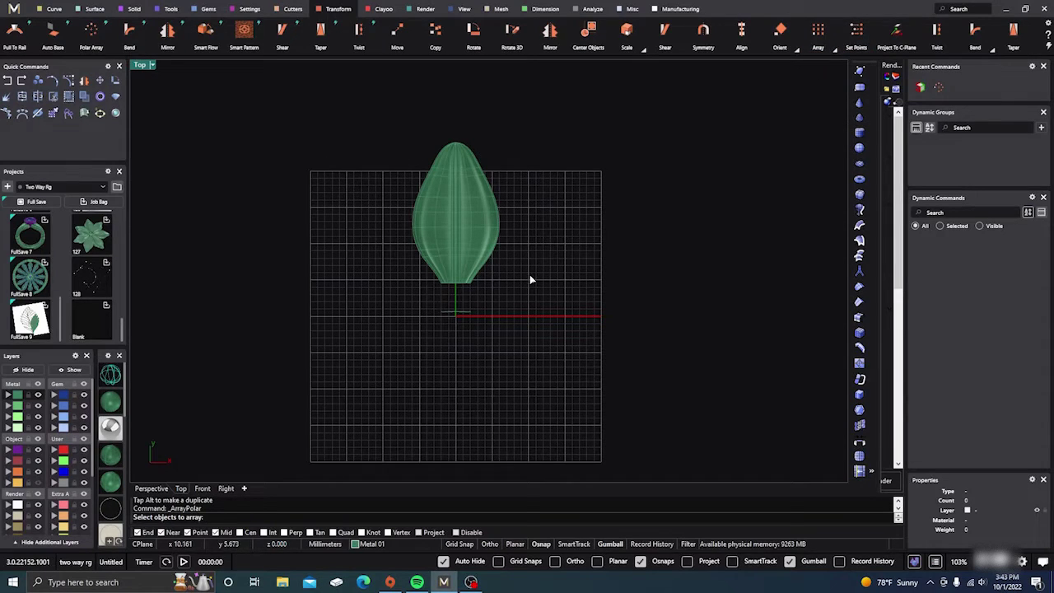
left_click(475, 222)
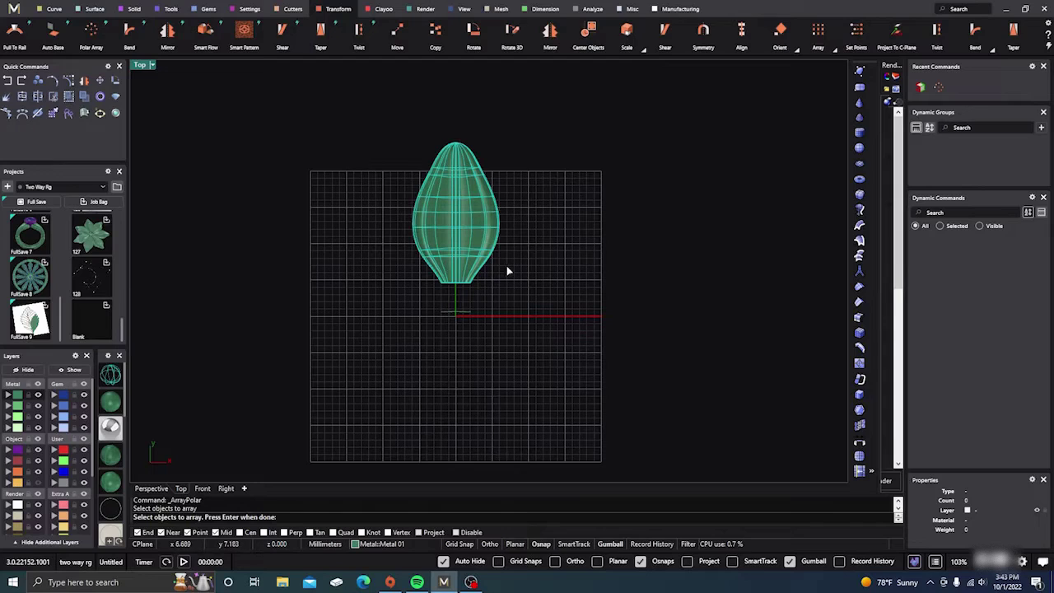
key("Return")
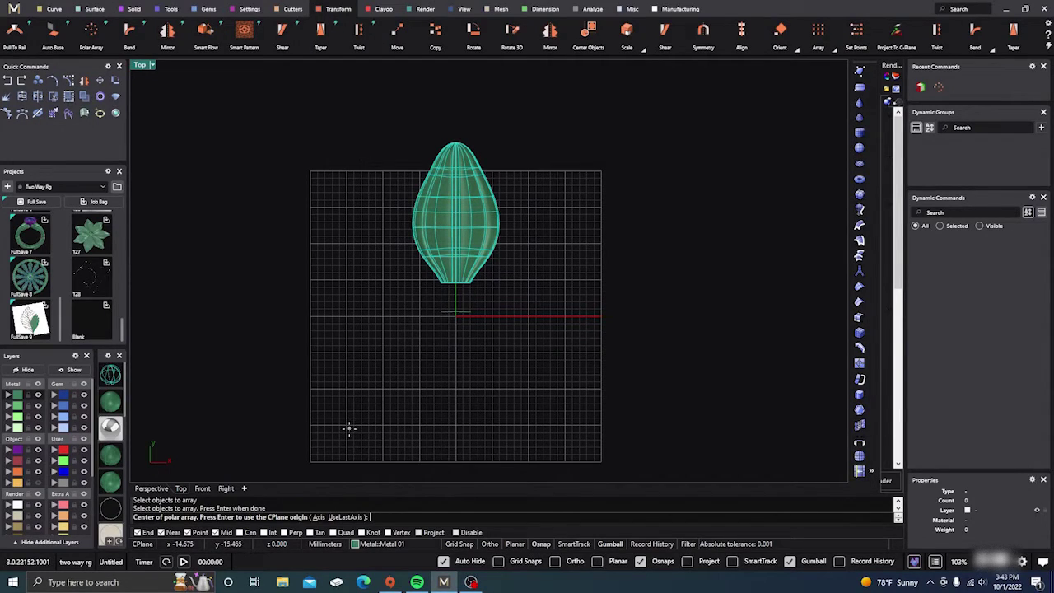
key("Return")
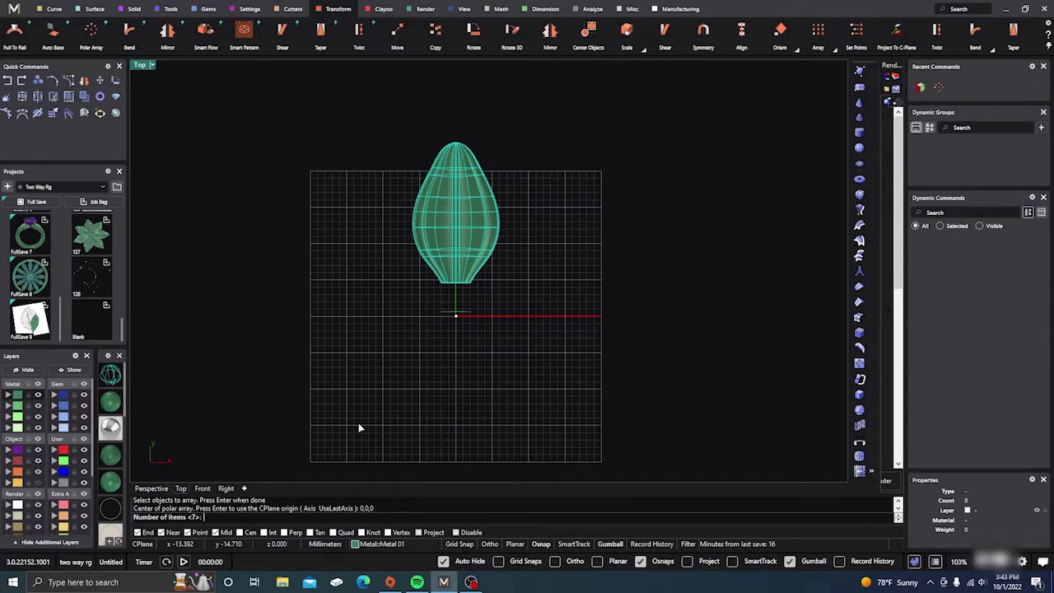
key("Return")
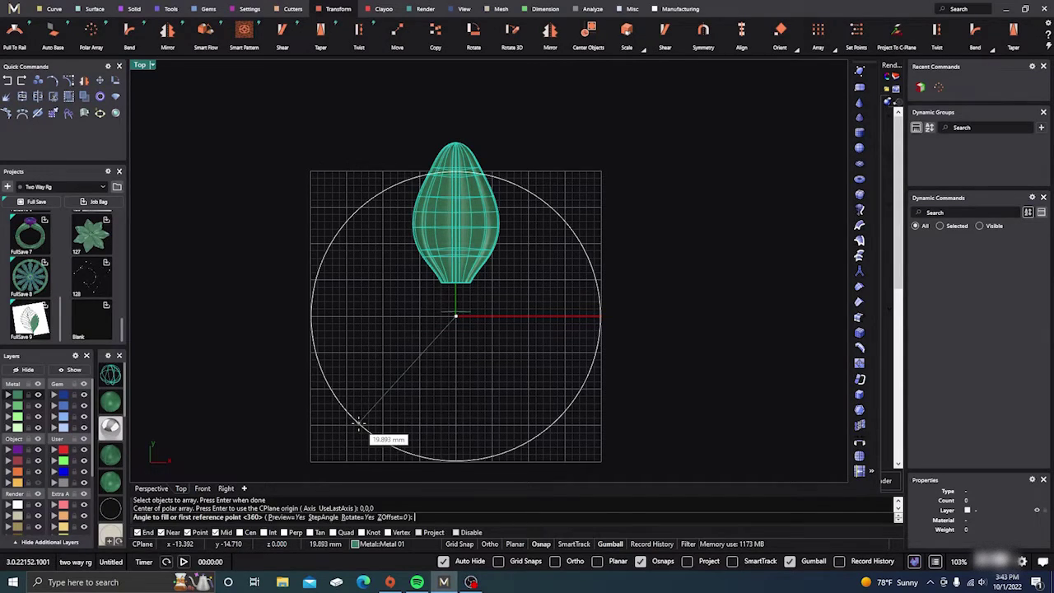
key("Return")
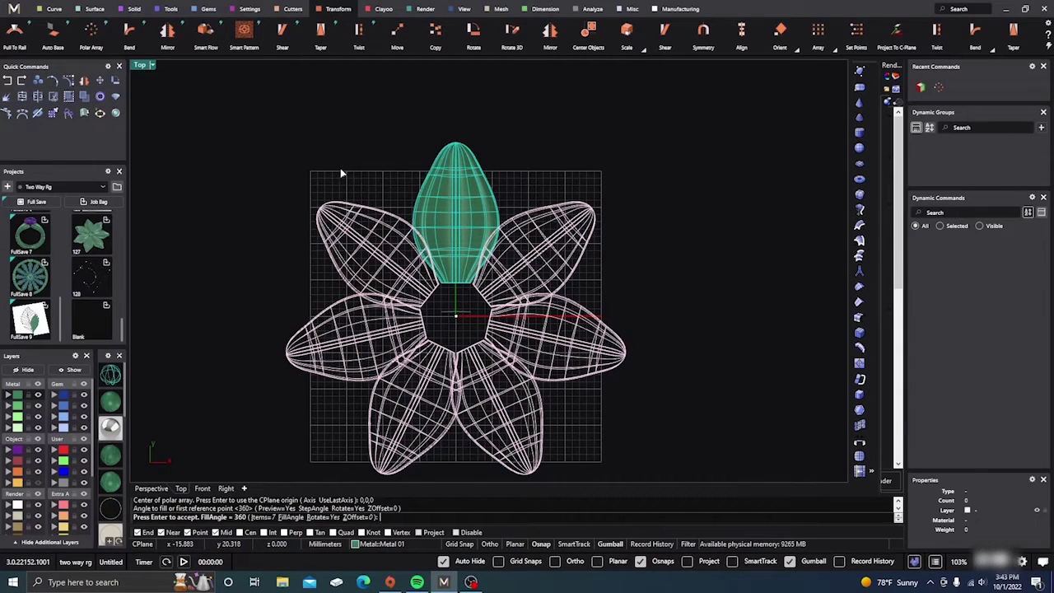
key("Return")
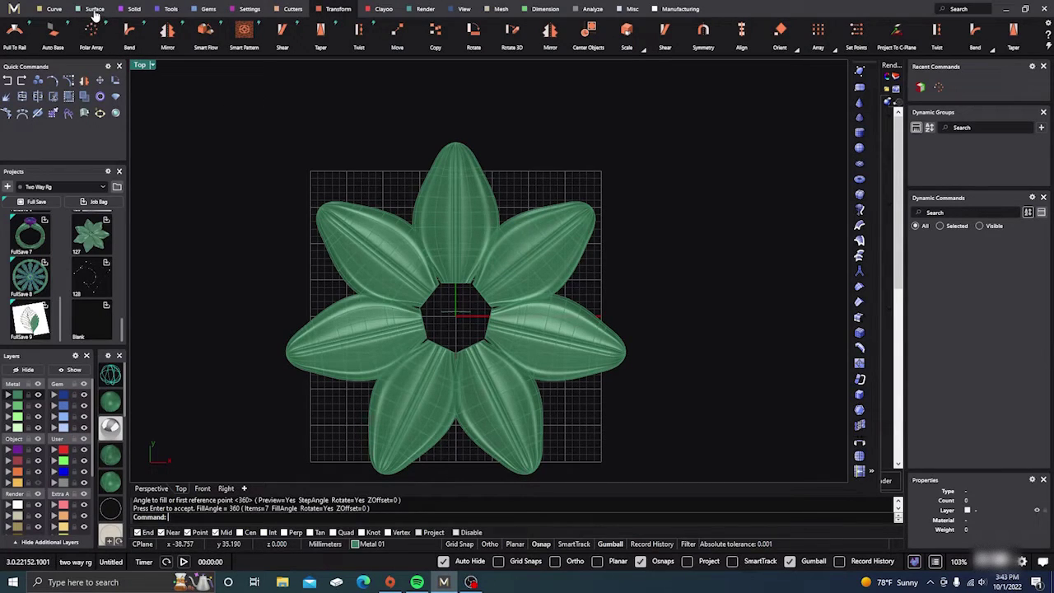
Create a solid sphere centred at 0,0,0 with a radius of about 5.6 mm, filling the gap between the leaf bases
left_click(133, 9)
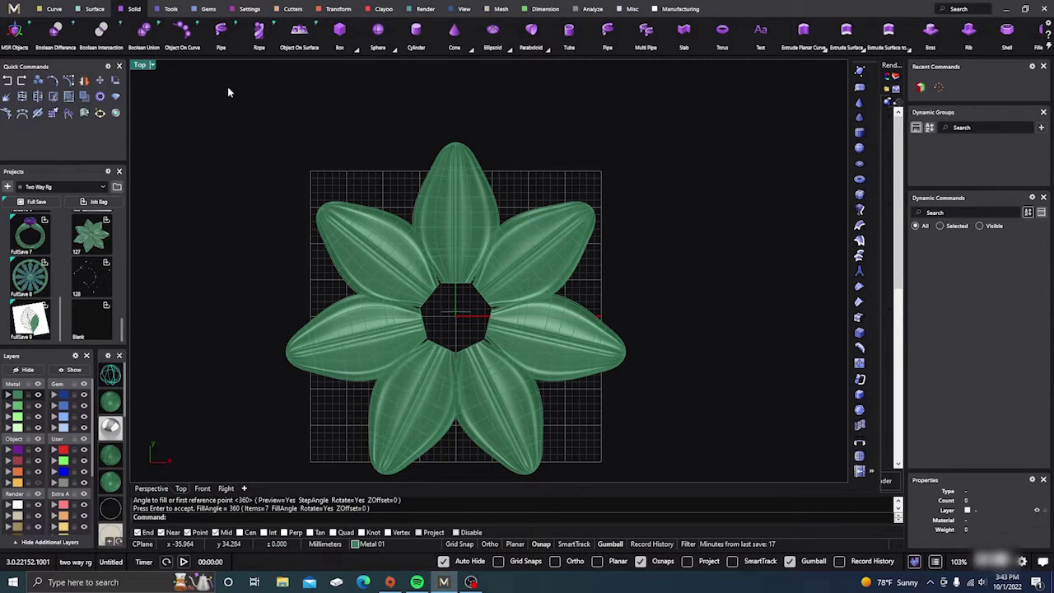
left_click(379, 36)
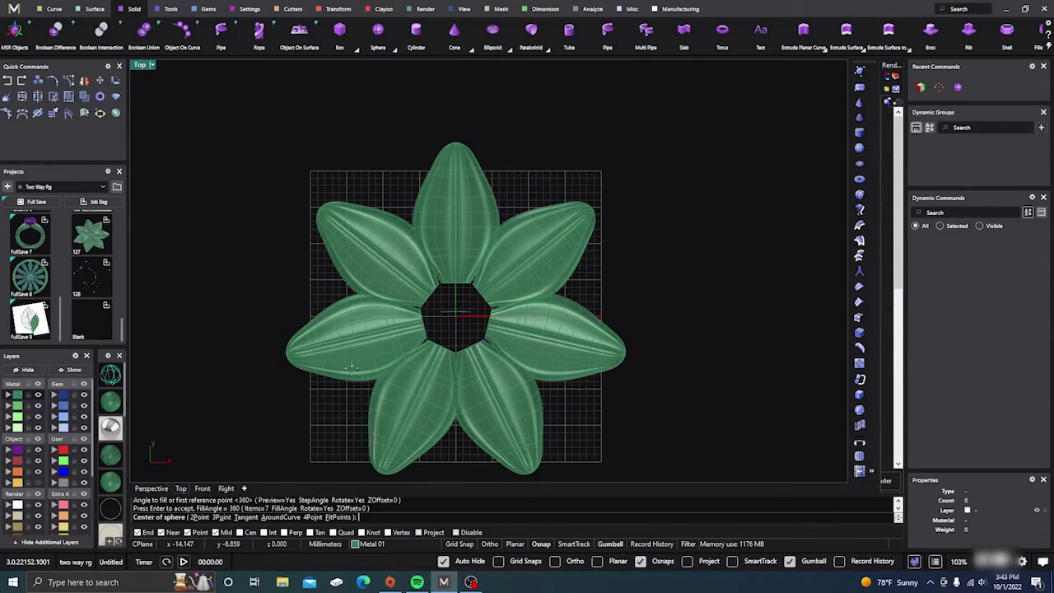
type("0,0,0")
key("Return")
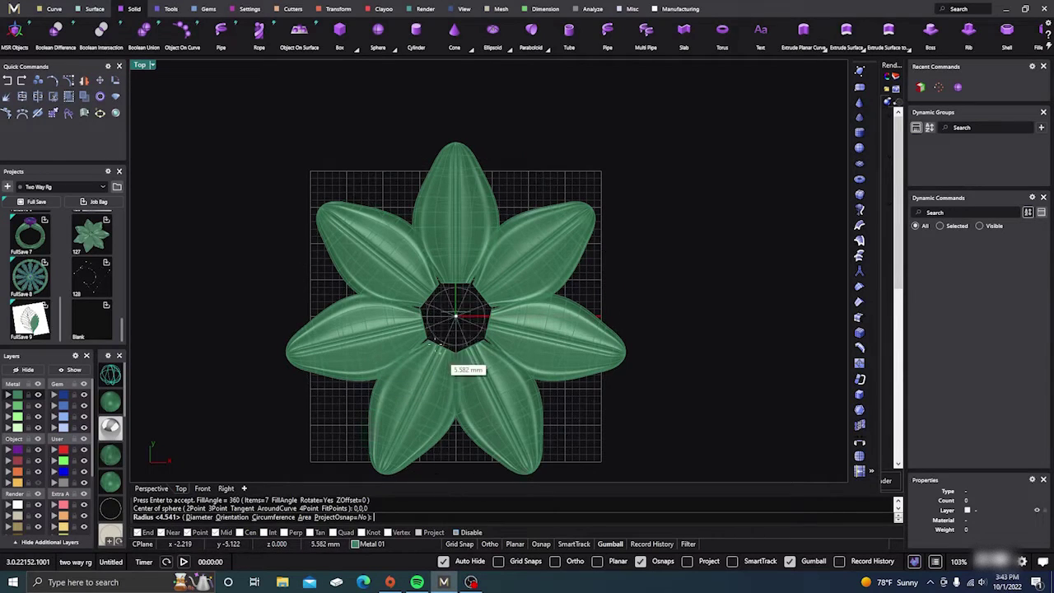
scroll(436, 346, "up", 2)
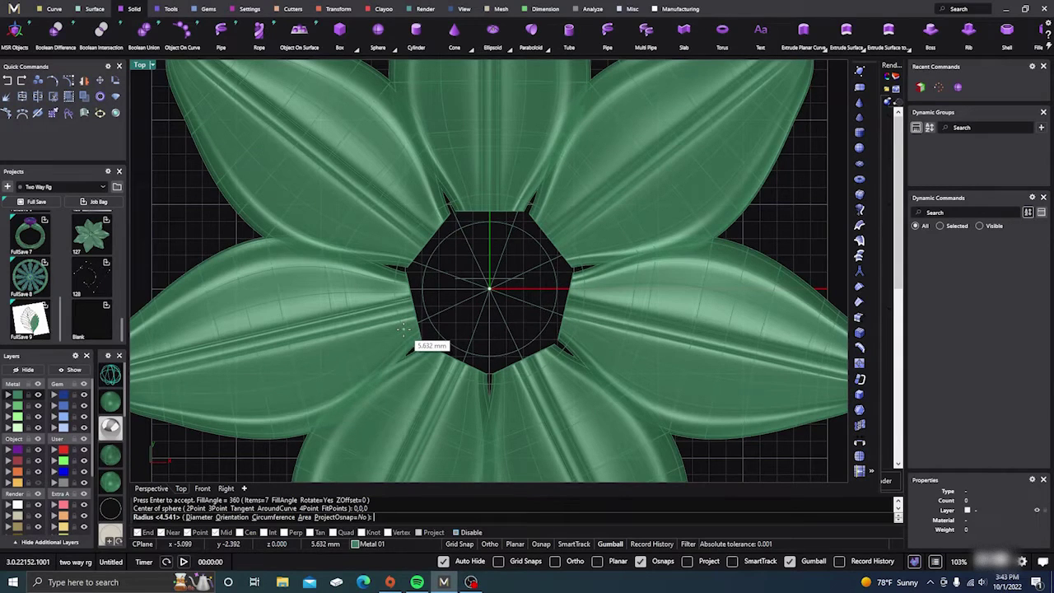
left_click(405, 328)
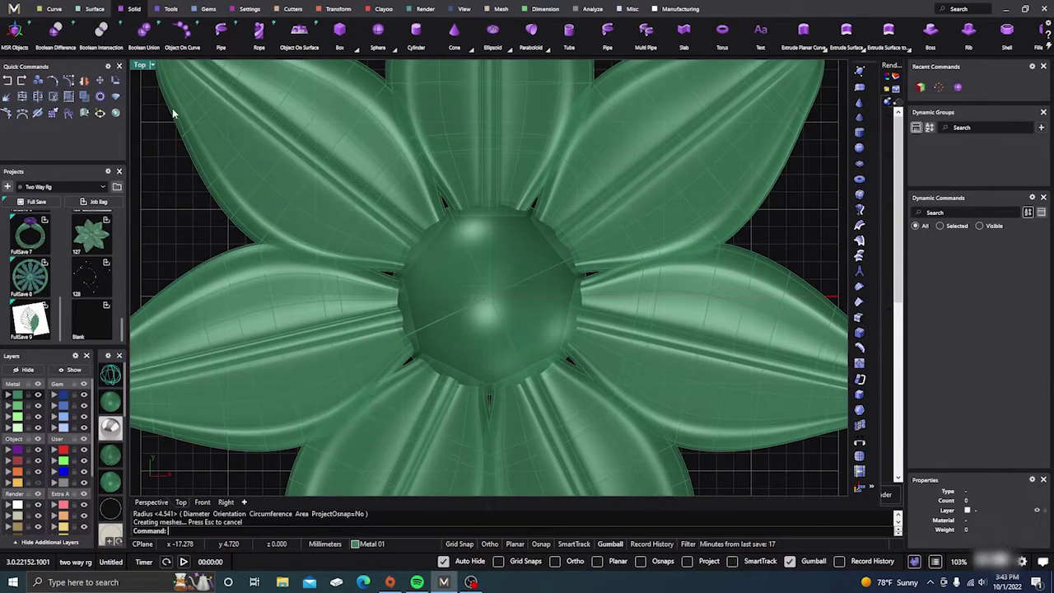
Draw a rectangular plane surface in the Top view that extends beyond the whole flower on every side
left_click(151, 502)
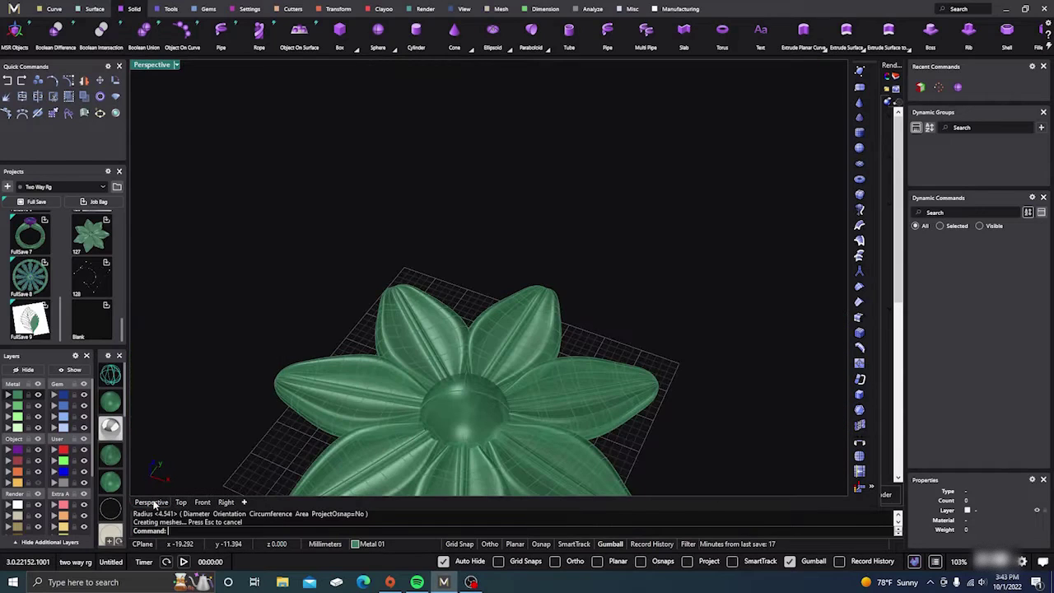
scroll(449, 318, "down", 6)
right_click_drag(461, 414, 478, 301)
scroll(476, 301, "up", 10)
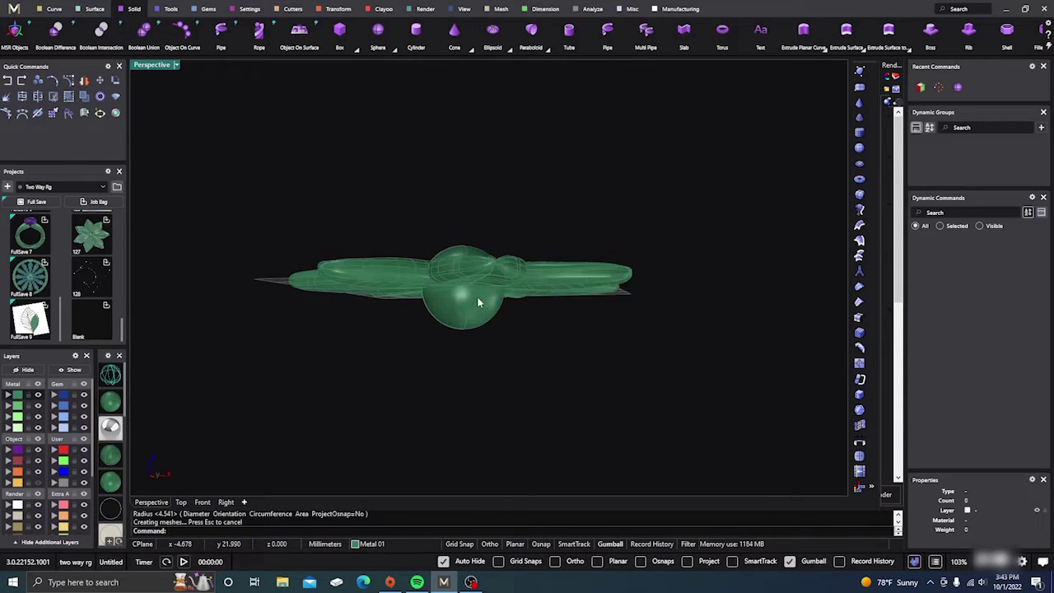
scroll(470, 306, "down", 2)
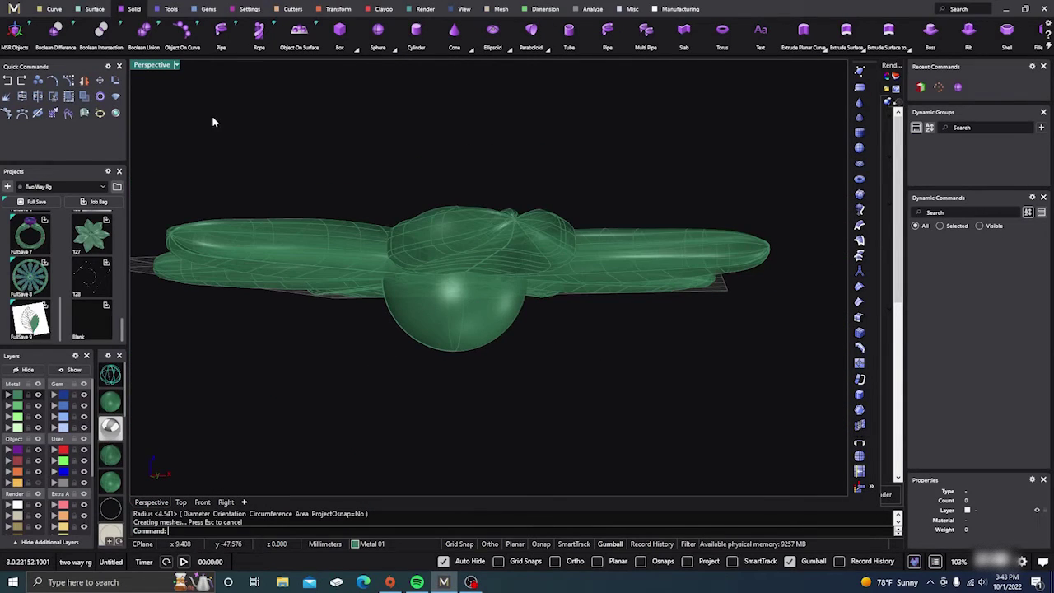
left_click(93, 9)
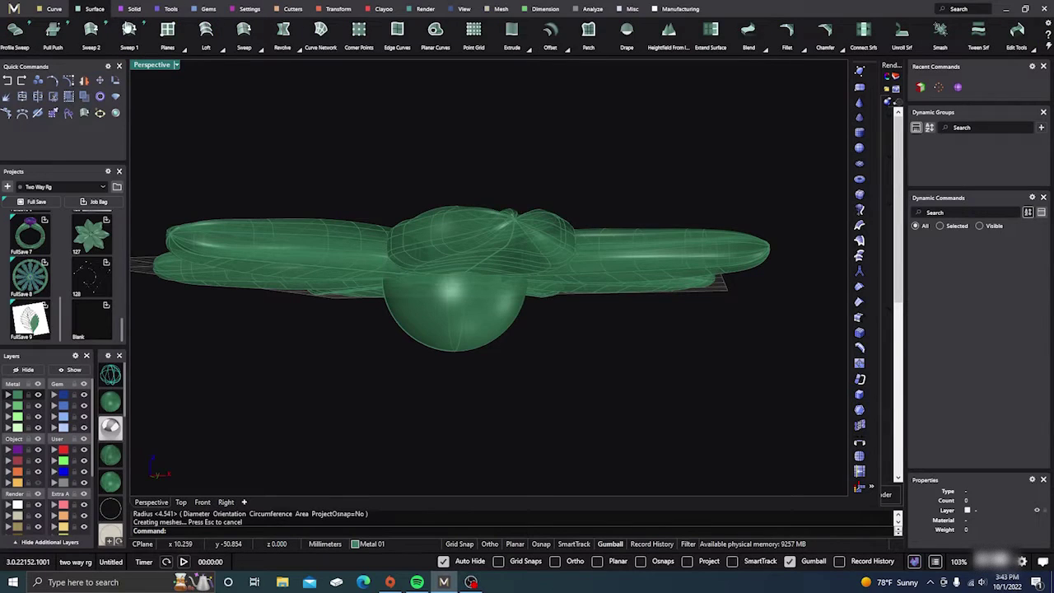
left_click(167, 30)
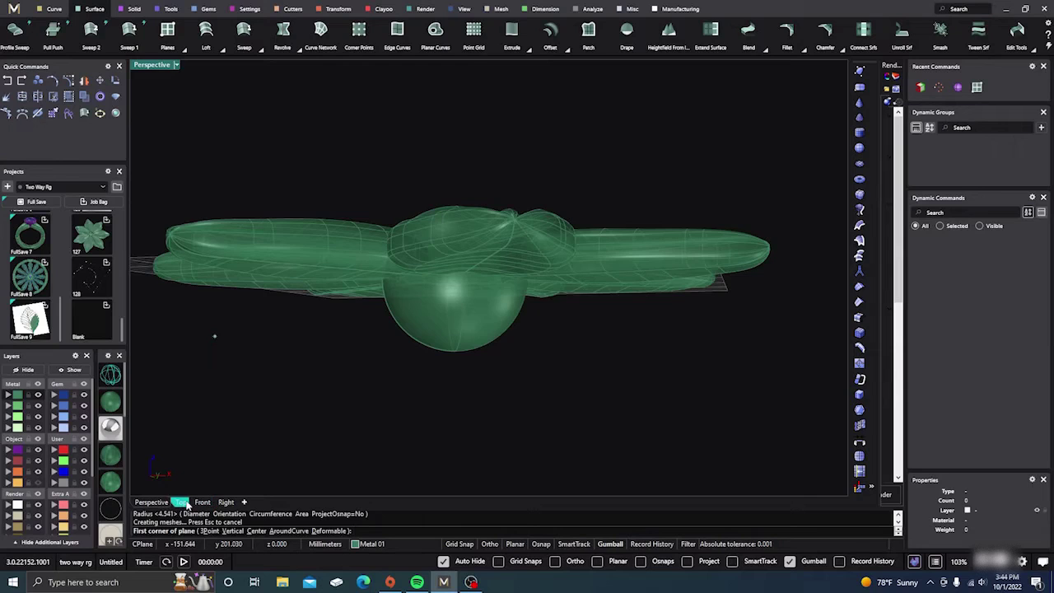
left_click(181, 502)
left_click(327, 216)
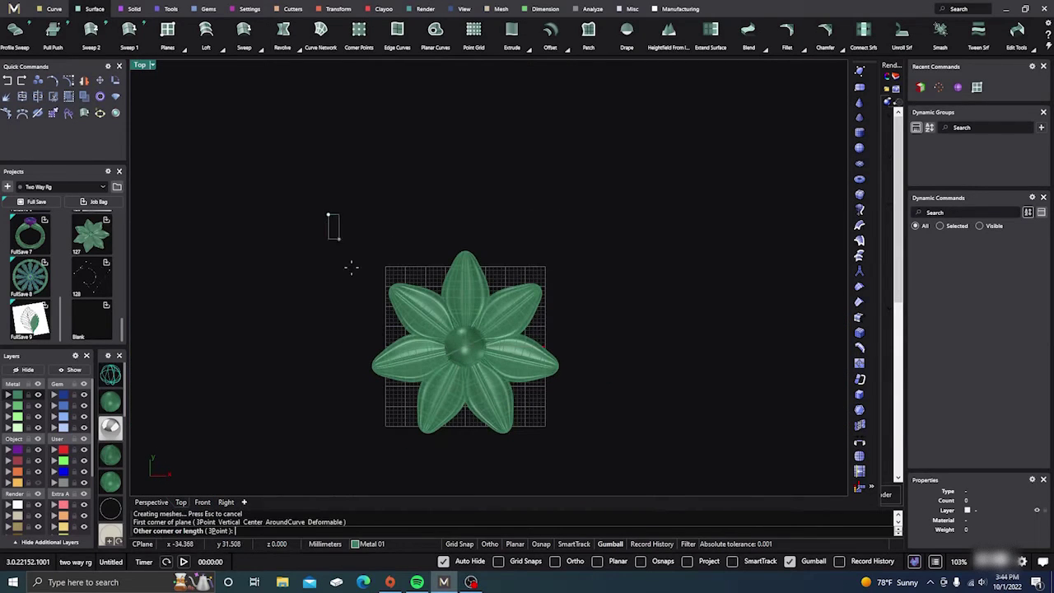
left_click(588, 482)
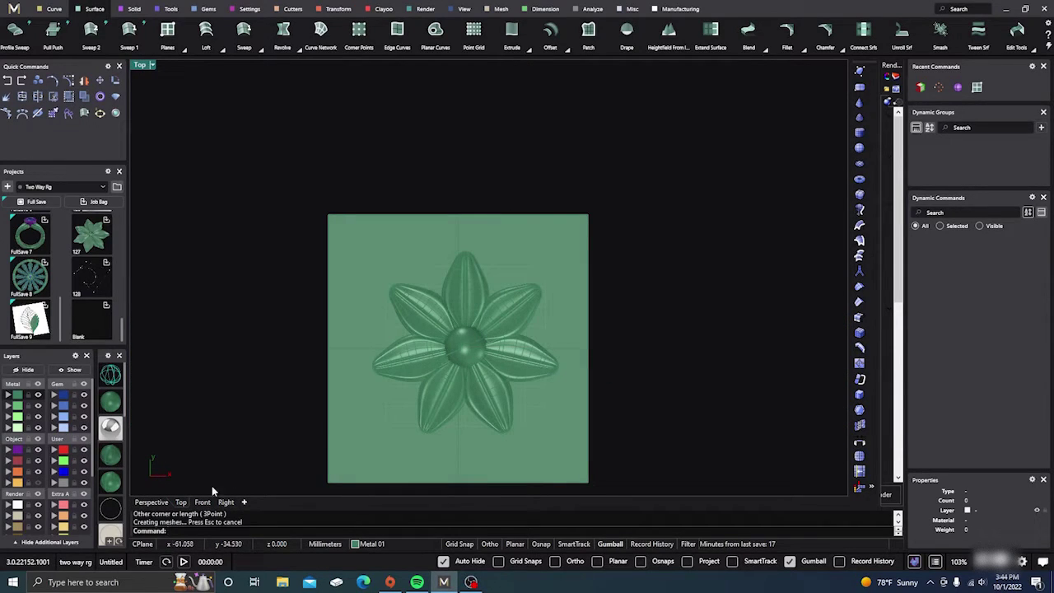
Move the plane slightly down along the Z axis in the Perspective view and check its height against the leaves
left_click(149, 503)
right_click_drag(363, 369, 386, 379)
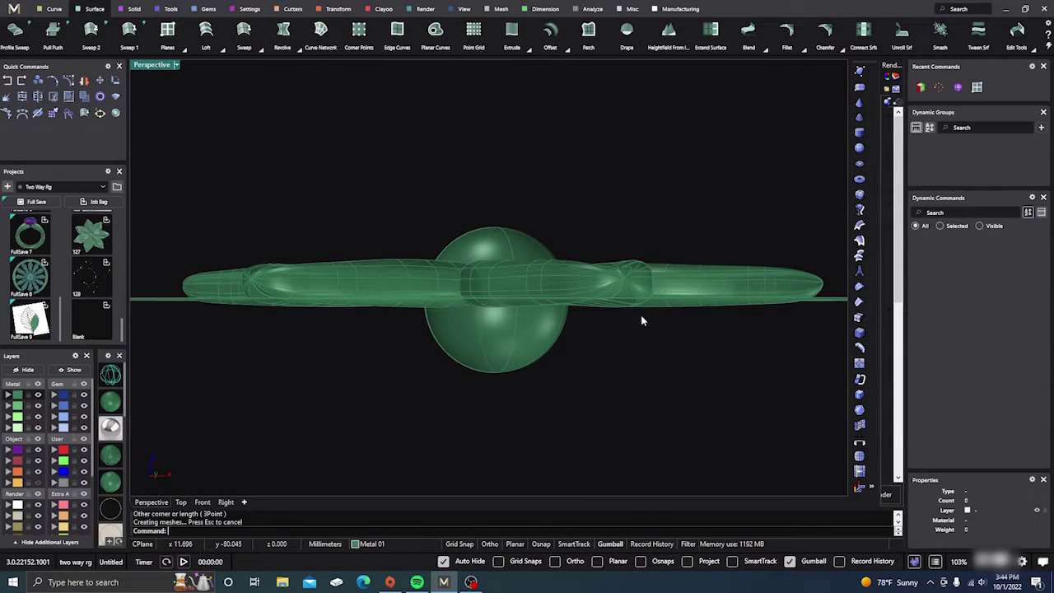
right_click_drag(639, 314, 646, 325)
left_click(729, 354)
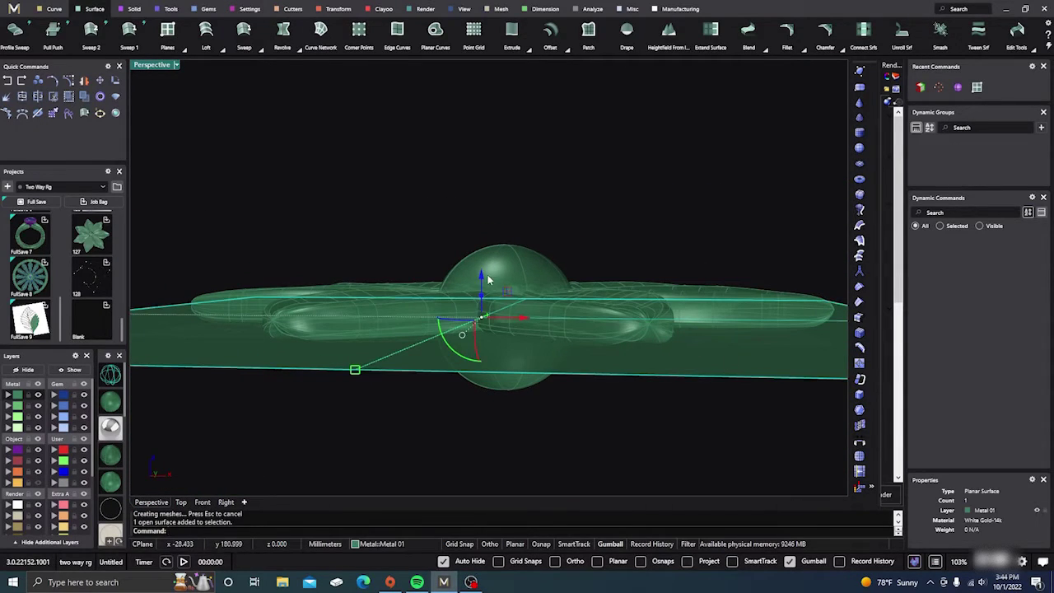
left_click_drag(481, 275, 482, 280)
left_click(401, 415)
right_click_drag(410, 413, 422, 408)
scroll(383, 388, "up", 2)
scroll(515, 313, "up", 4)
right_click_drag(516, 313, 508, 323)
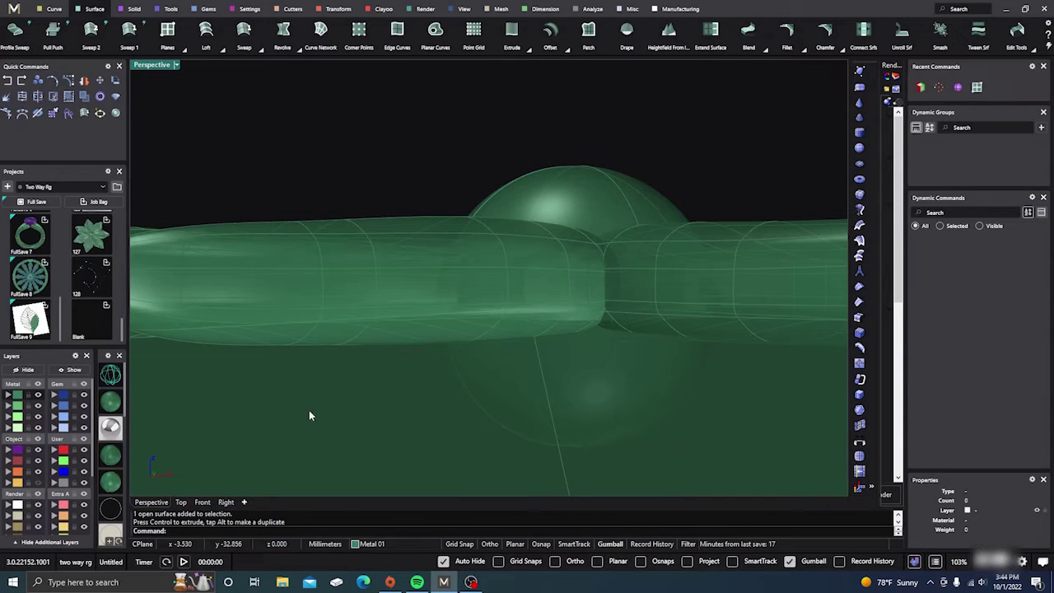
Lower the plane further in the Front view until it sits just below the undersides of the leaves
left_click(201, 501)
right_click_drag(369, 353, 277, 369)
scroll(281, 357, "down", 2)
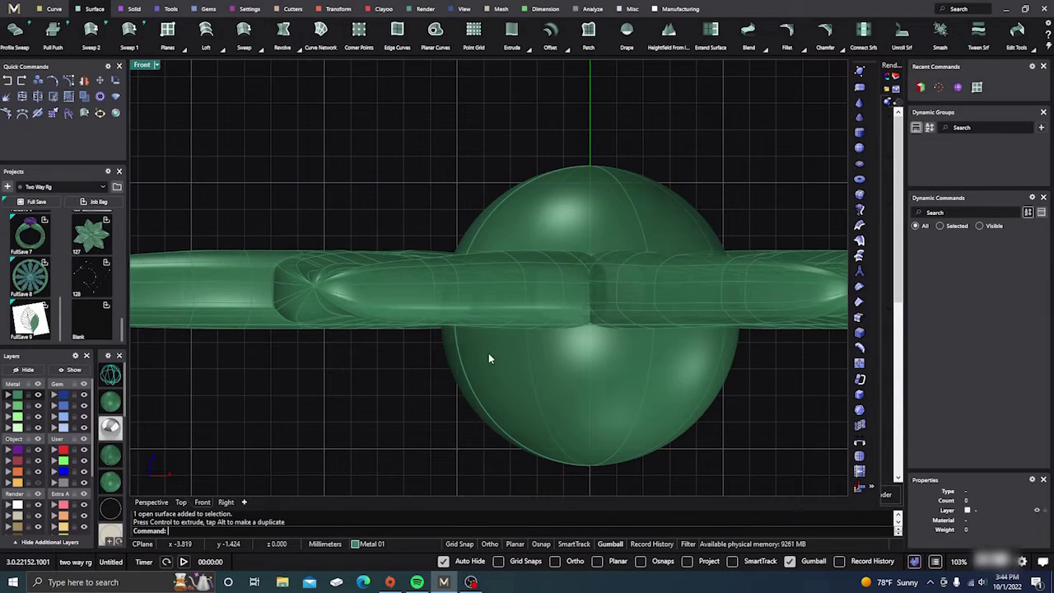
left_click(588, 324)
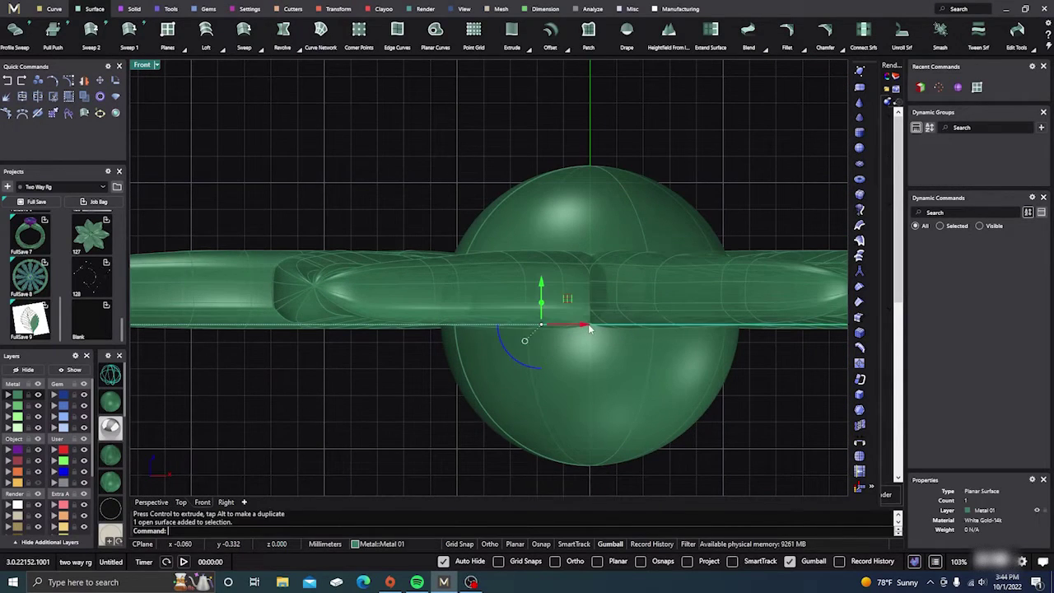
left_click_drag(540, 281, 543, 293)
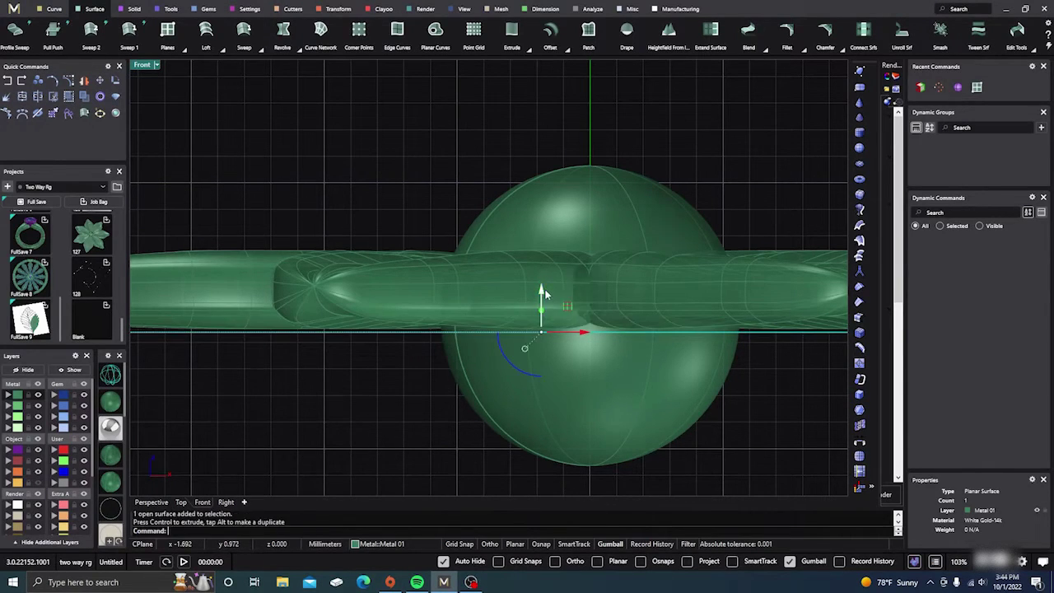
right_click(427, 185)
left_click(427, 185)
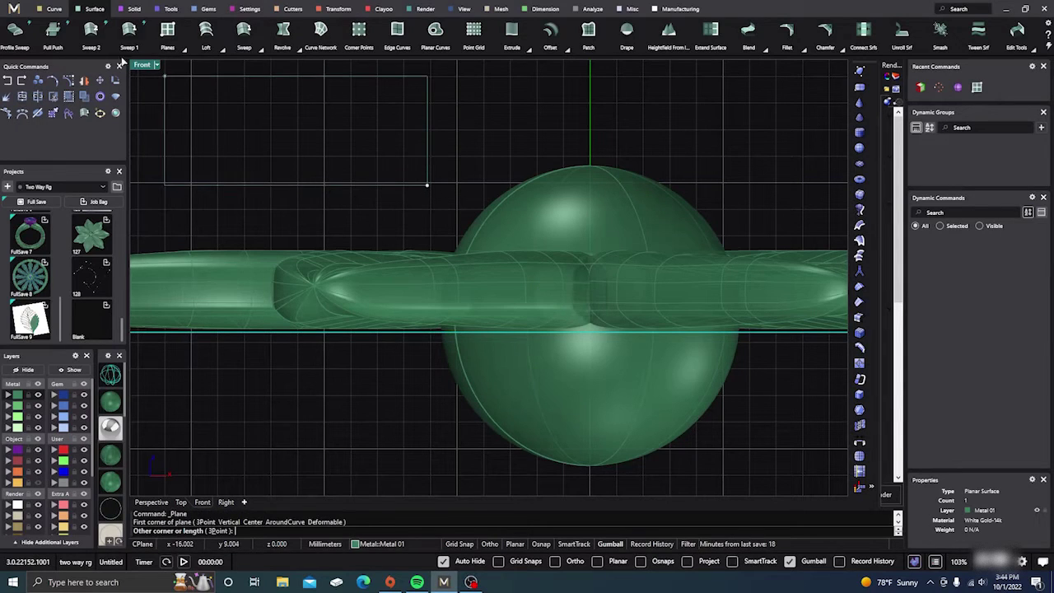
left_click(211, 124)
right_click(213, 125)
left_click(263, 160)
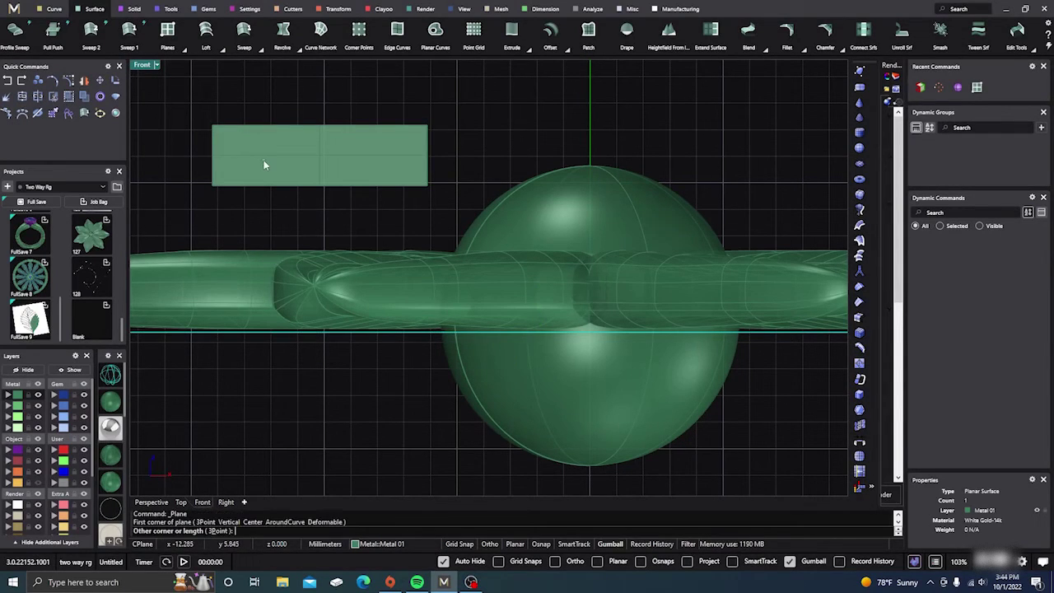
key("Escape")
left_click(264, 165)
key("Delete")
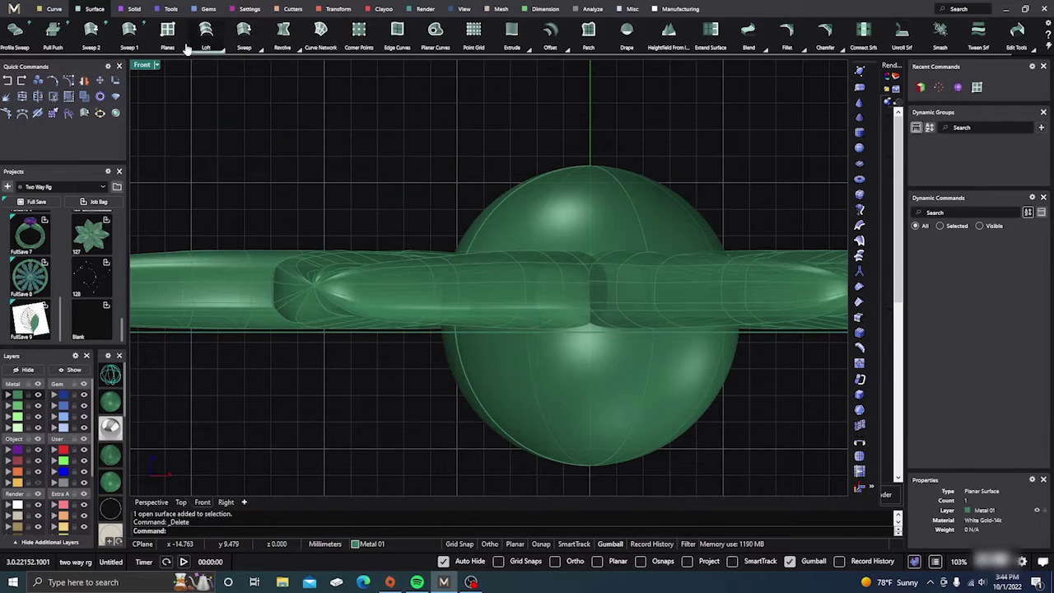
Split the central sphere, using the horizontal plane below the leaves as the cutting object
left_click(132, 10)
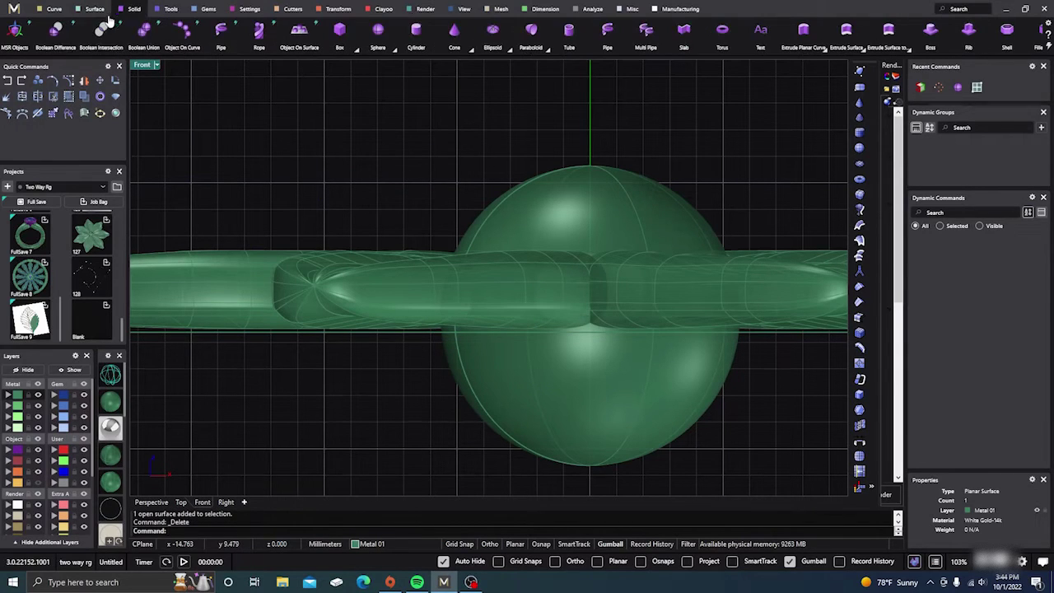
left_click(38, 97)
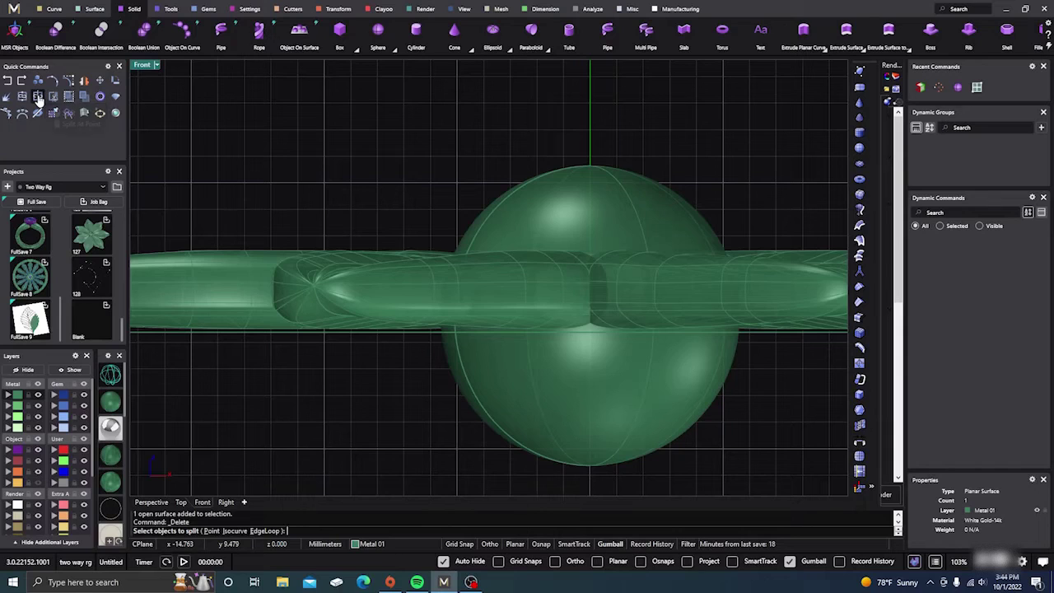
left_click(525, 392)
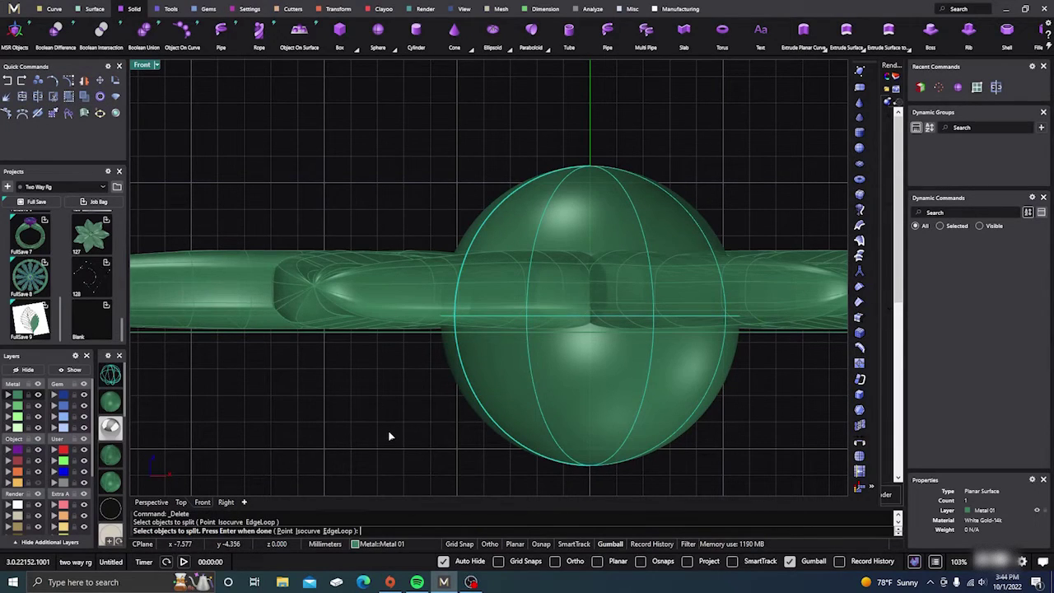
key("Return")
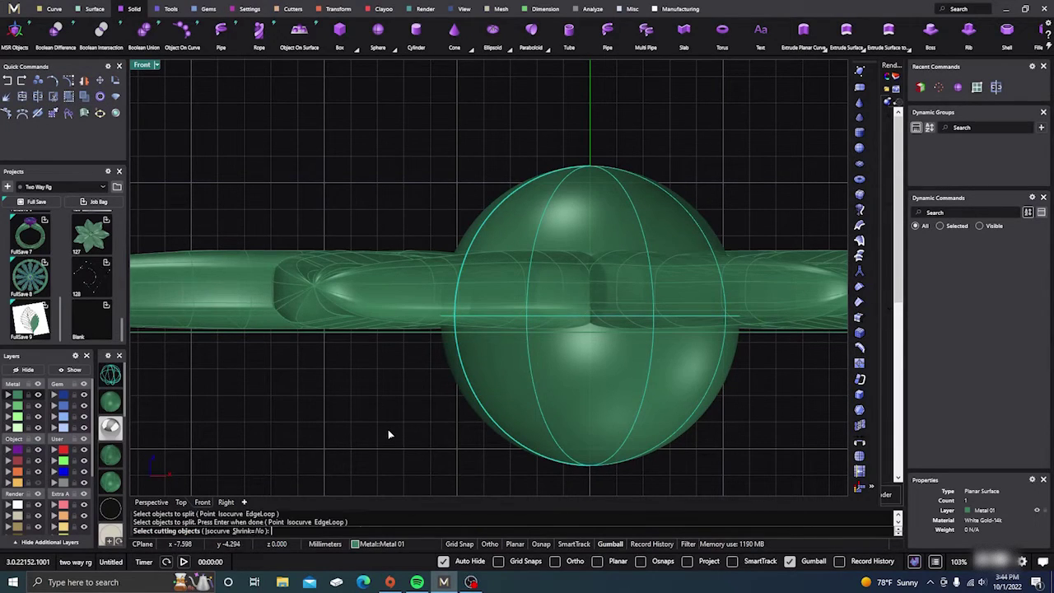
left_click(429, 334)
key("Return")
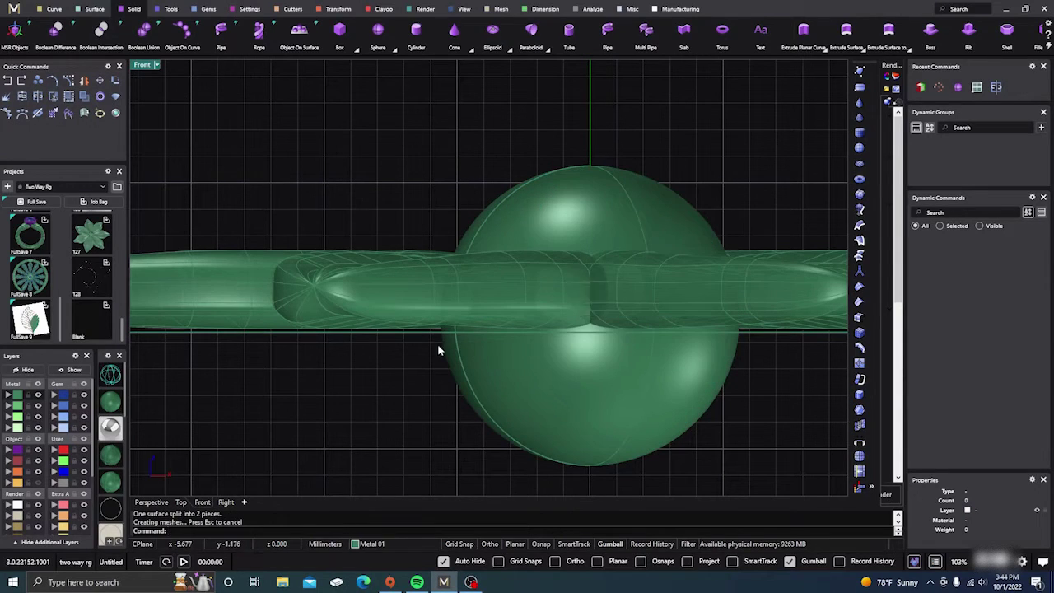
Delete the horizontal cutting plane and the lower portion of the split central sphere
left_click(430, 333)
key("Delete")
left_click(486, 381)
key("Delete")
Cap the open underside of the remaining central dome with the Cap command
left_click(521, 230)
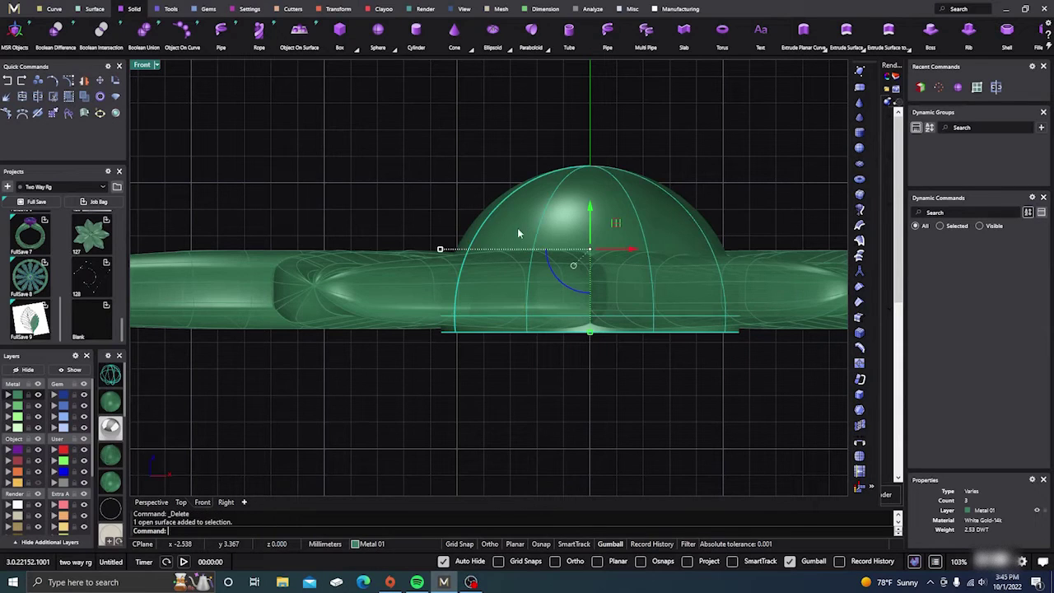
type("C")
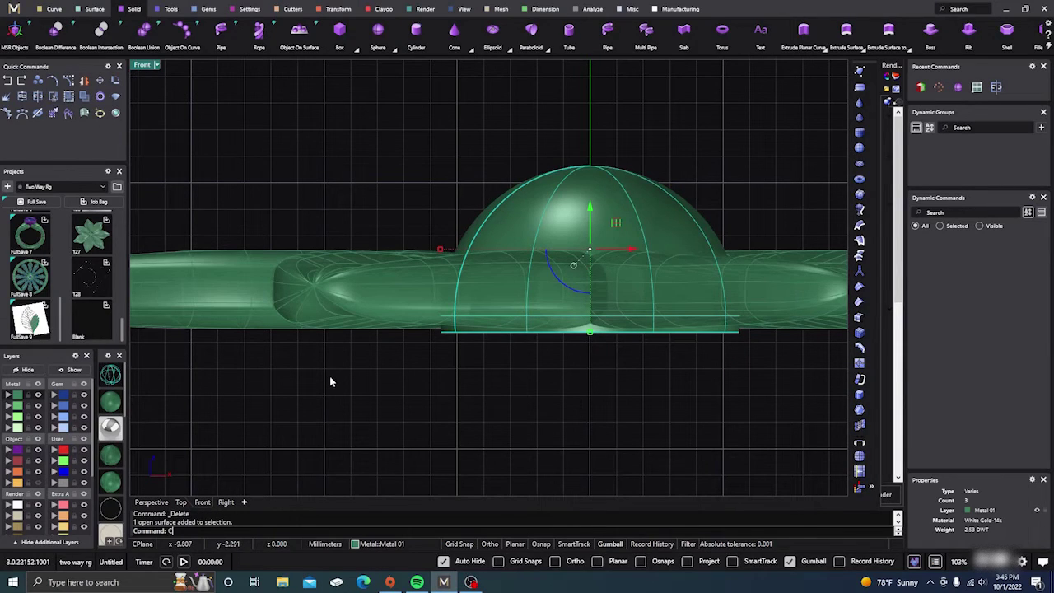
type("ap")
key("Return")
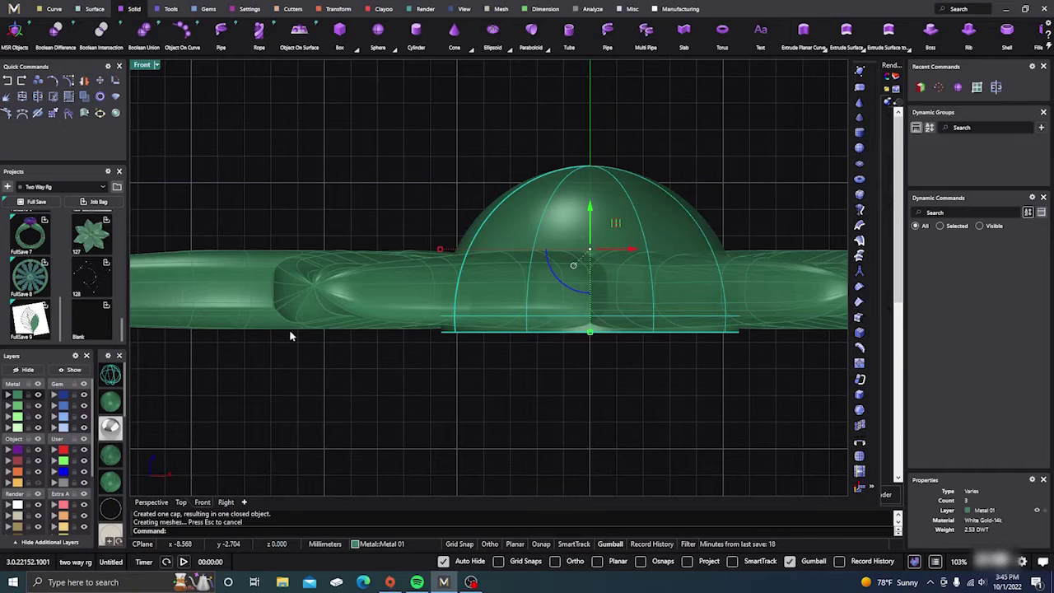
Inspect the capped dome's underside and the whole flower in the Perspective view, using an opaque shaded display
left_click(150, 501)
scroll(396, 412, "up", 5)
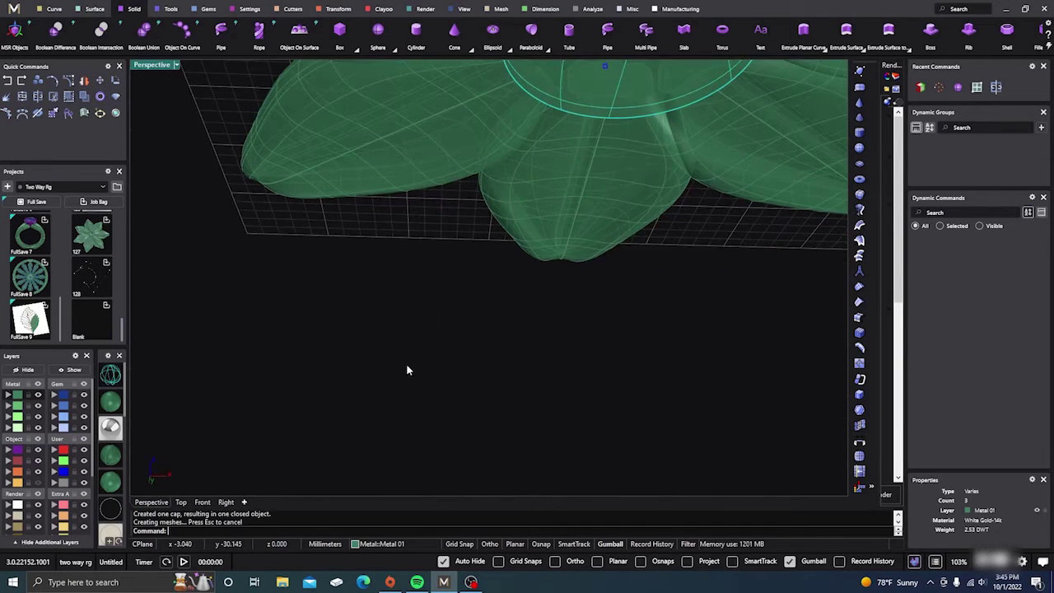
right_click_drag(420, 366, 412, 387)
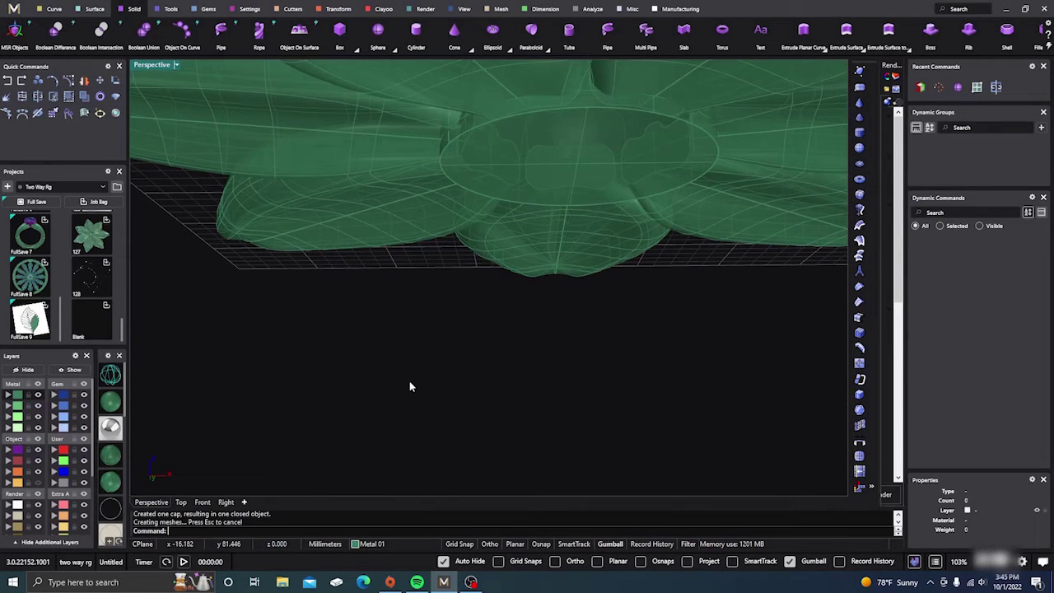
left_click(117, 403)
scroll(382, 374, "down", 3)
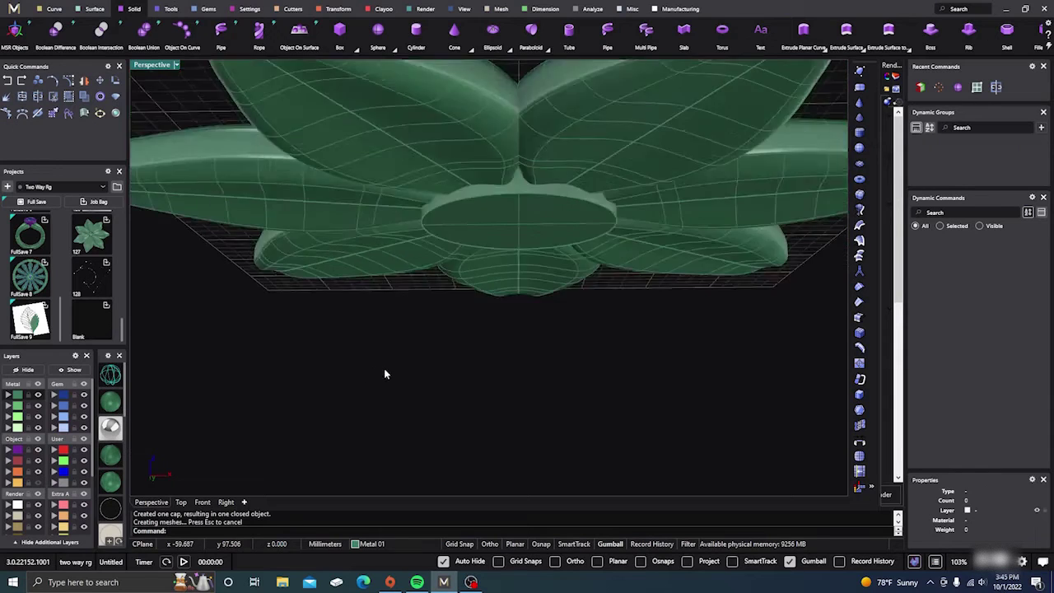
scroll(384, 373, "down", 3)
right_click_drag(472, 360, 466, 399)
scroll(547, 287, "down", 8)
right_click_drag(548, 287, 520, 376)
scroll(519, 374, "up", 6)
scroll(490, 320, "down", 7)
right_click_drag(490, 320, 492, 351)
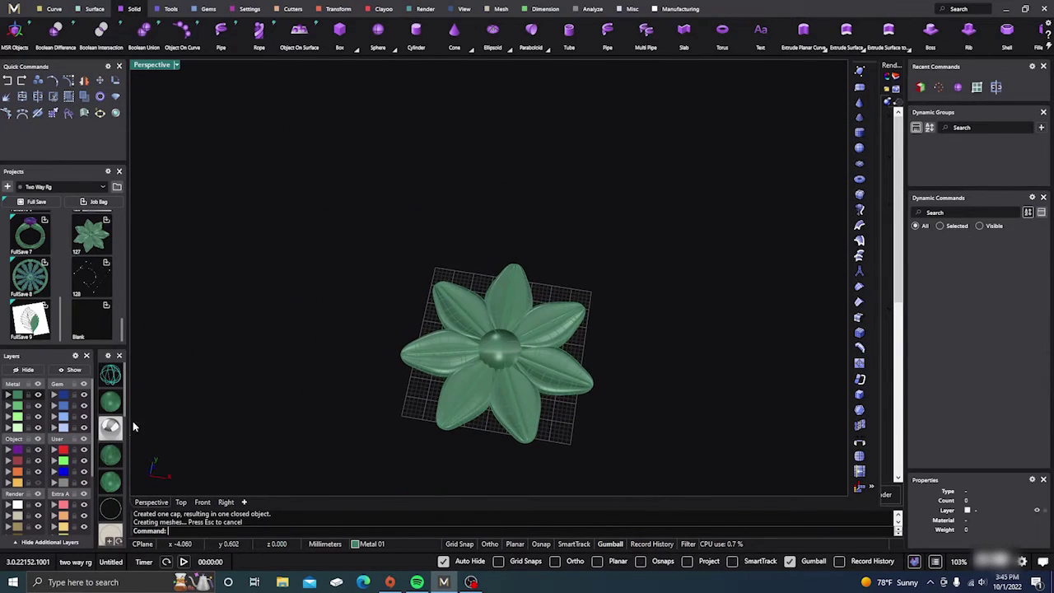
Show the flower in the polished-metal rendered display and examine its leaves and central dome
left_click(110, 426)
scroll(518, 393, "up", 5)
right_click_drag(519, 391, 502, 362)
scroll(525, 403, "down", 8)
scroll(564, 388, "up", 5)
scroll(530, 390, "down", 3)
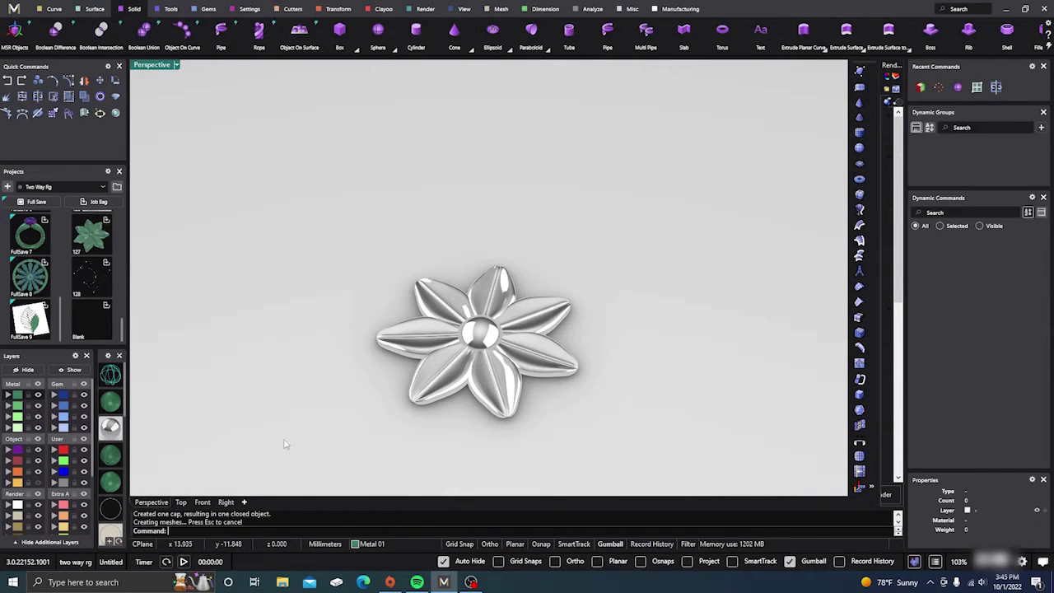
Switch back to the green shaded display with surface lines and examine the flower and a single selected leaf from several angles
left_click(116, 461)
scroll(353, 440, "up", 5)
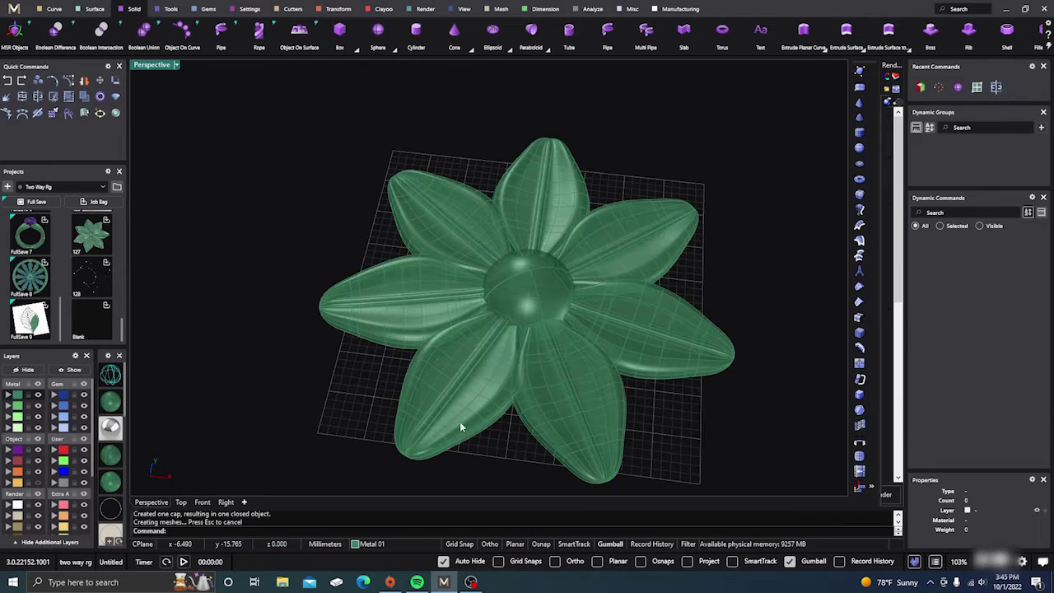
right_click_drag(526, 431, 486, 383)
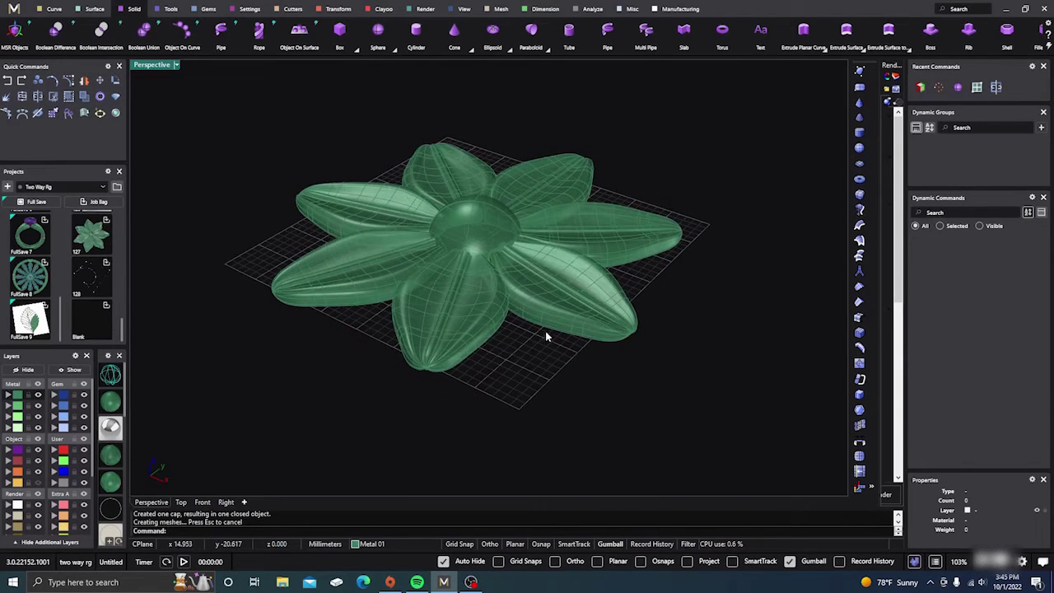
scroll(542, 334, "up", 5)
left_click(571, 284)
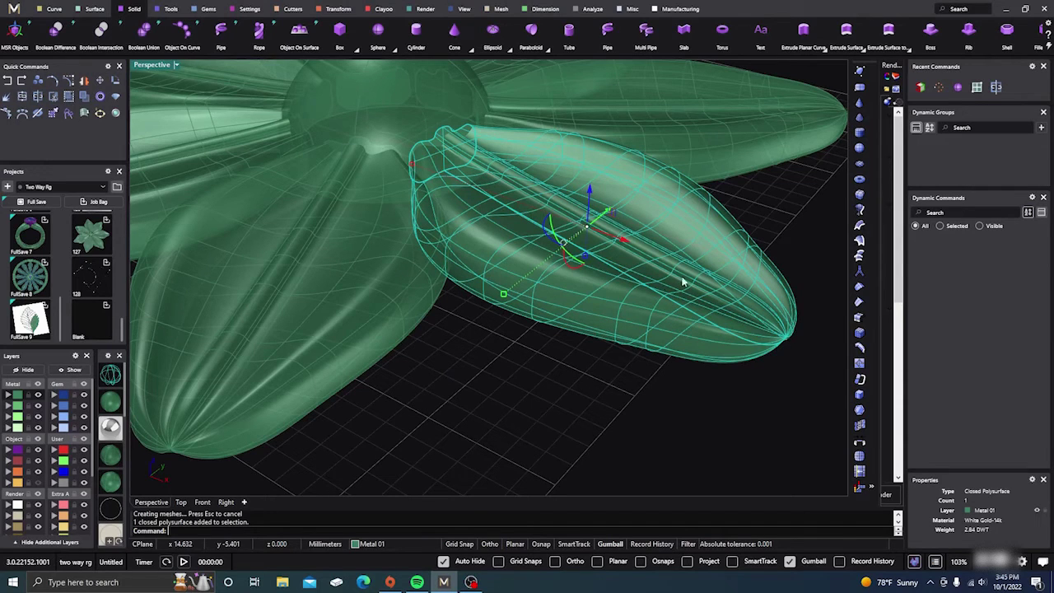
scroll(602, 369, "down", 5)
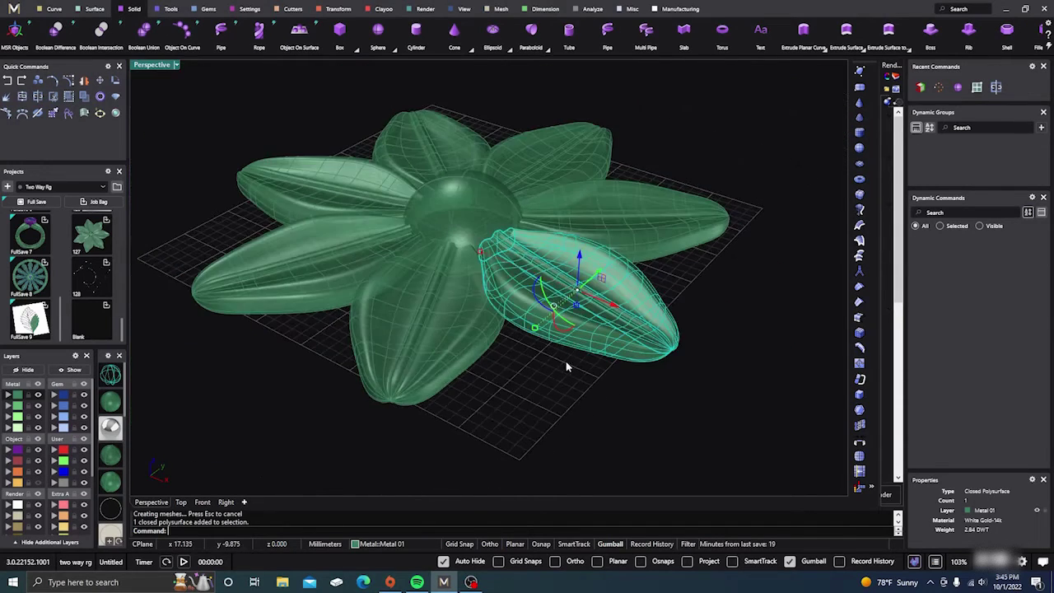
scroll(579, 393, "down", 3)
scroll(367, 329, "down", 4)
right_click_drag(367, 328, 414, 443)
scroll(394, 442, "up", 4)
left_click(395, 442)
scroll(484, 353, "up", 5)
scroll(484, 348, "down", 3)
mouse_move(594, 435)
right_mouse_down()
mouse_move(582, 390)
mouse_move(581, 426)
right_mouse_up()
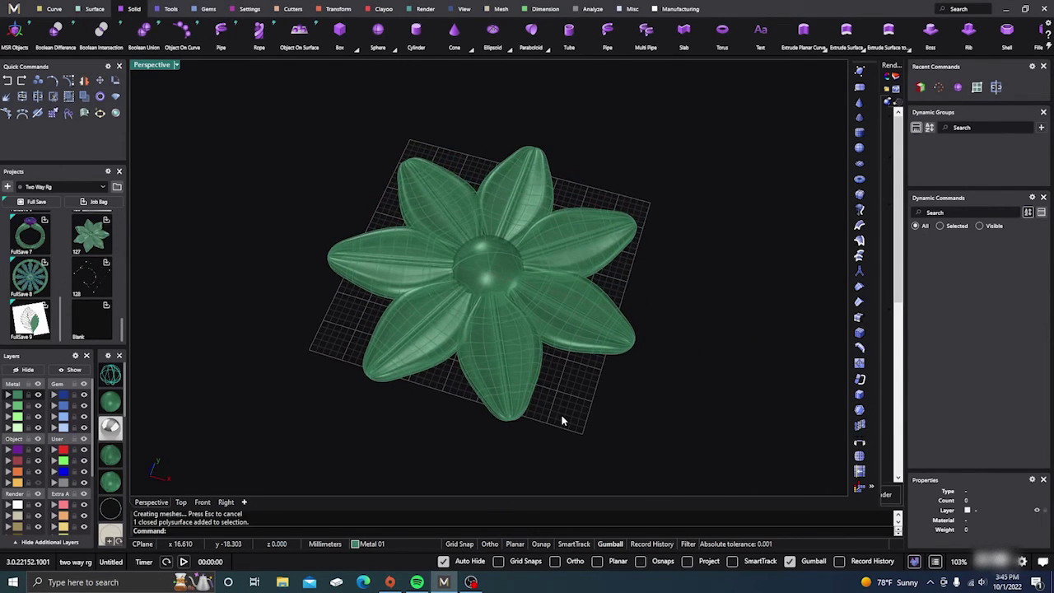